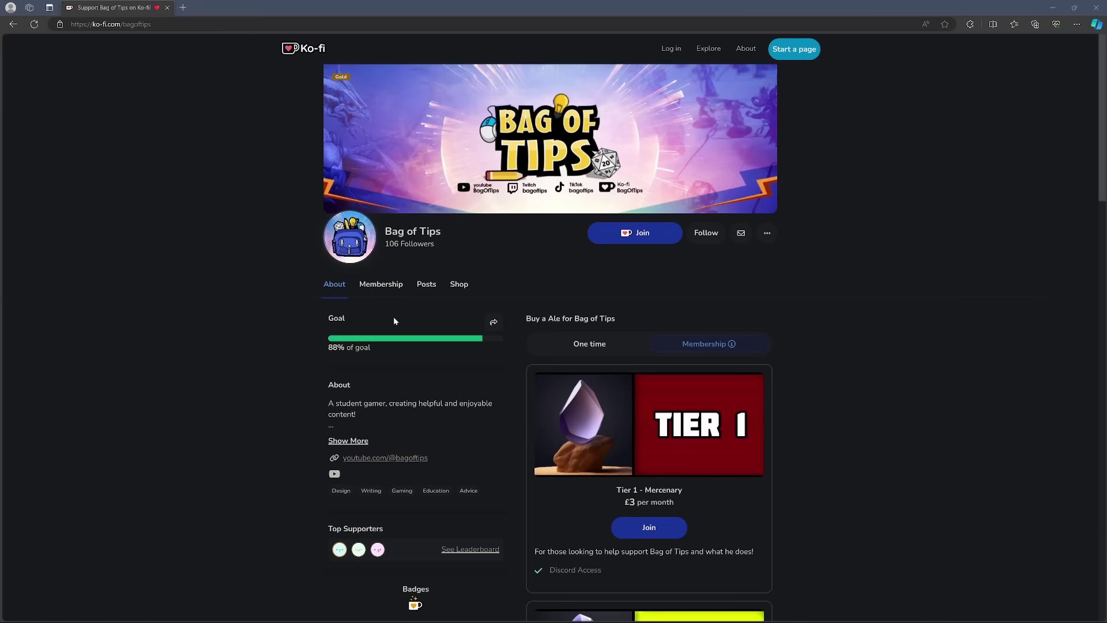
Look over the membership tiers and the shop on the Bag of Tips Ko-fi page.
click(382, 287)
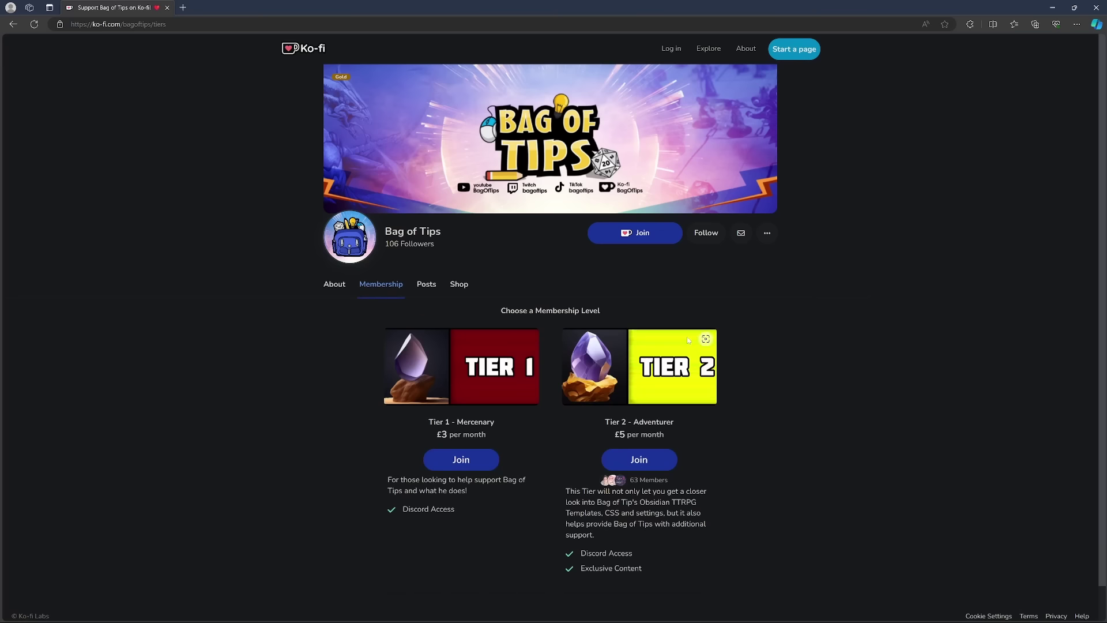
scroll(687, 340, down, 1)
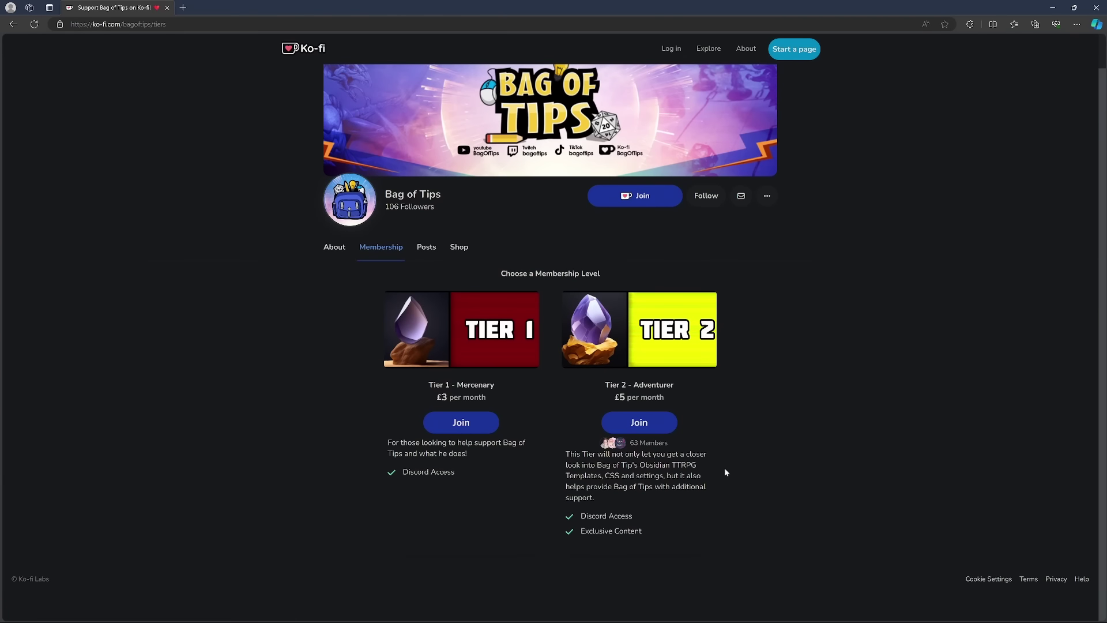
click(460, 256)
scroll(460, 256, down, 3)
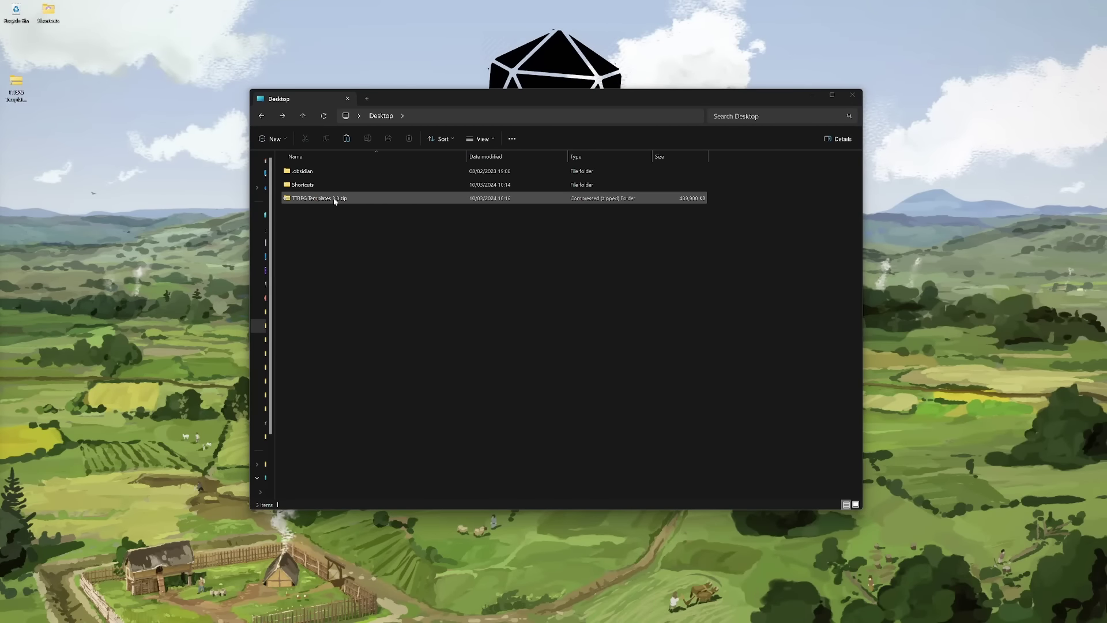
Extract TTRPG Templates 2.0.zip with 7-Zip into its own "TTRPG Templates 2.0" folder on the Desktop.
right_click(334, 199)
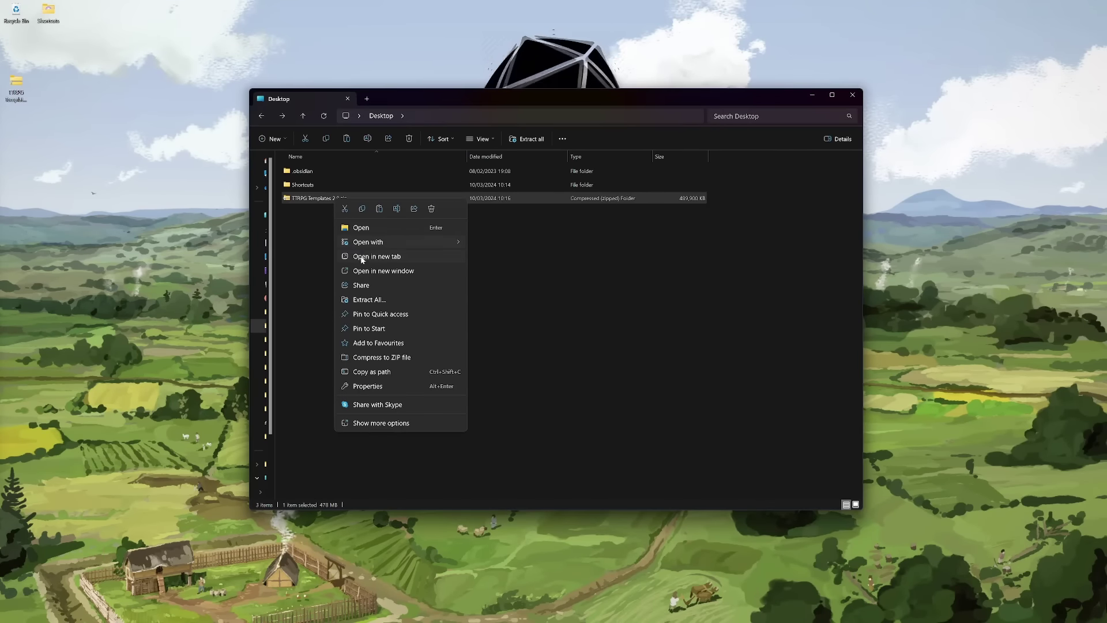
click(394, 423)
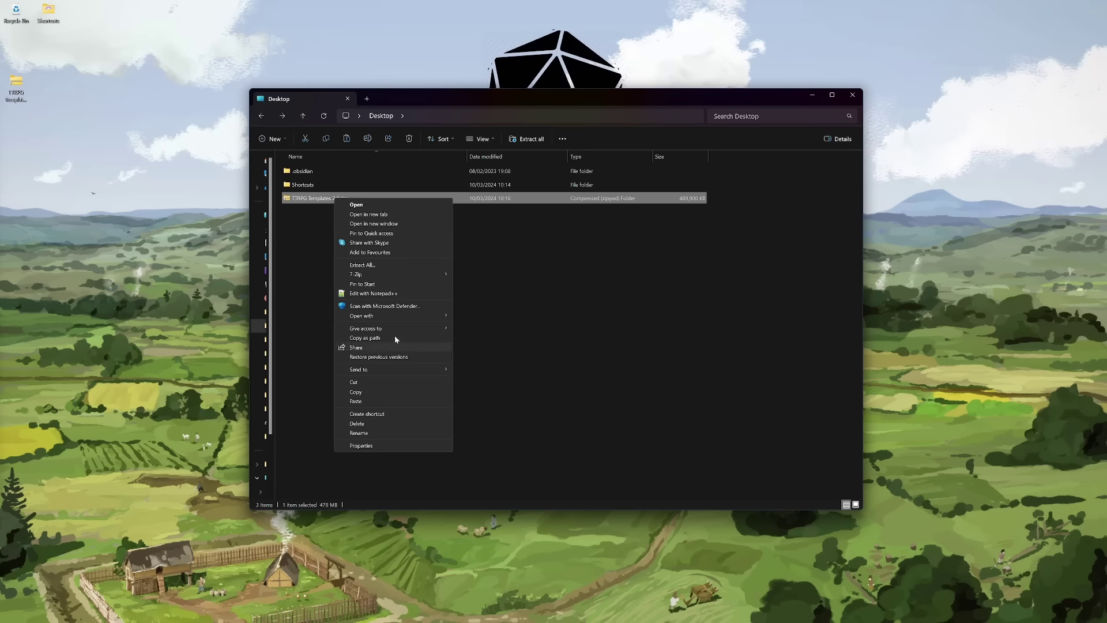
mouse_move(385, 275)
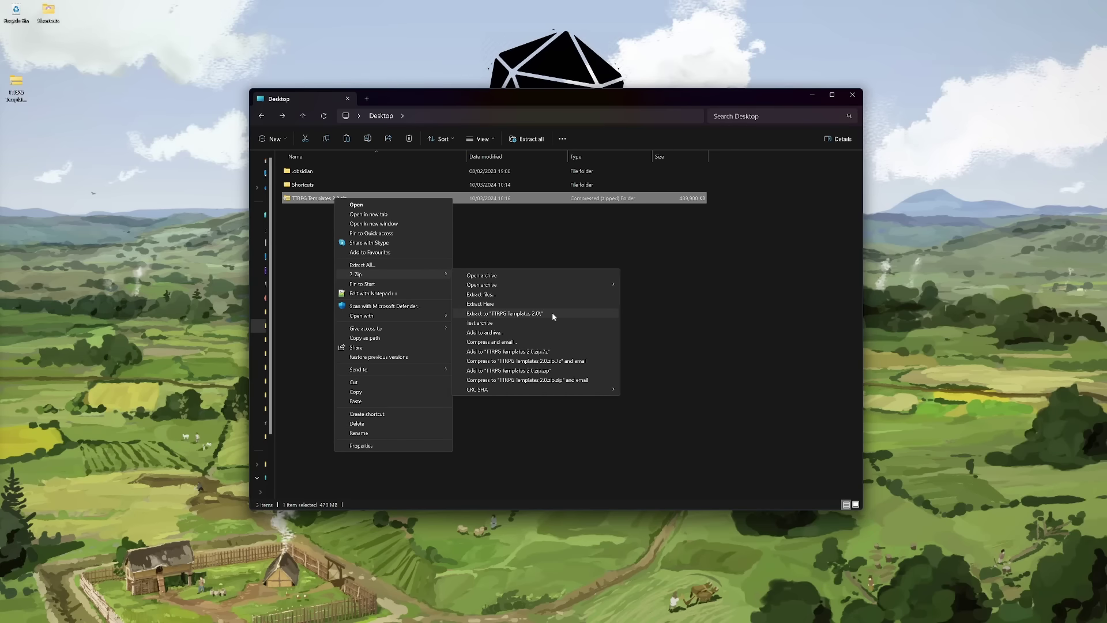
click(512, 314)
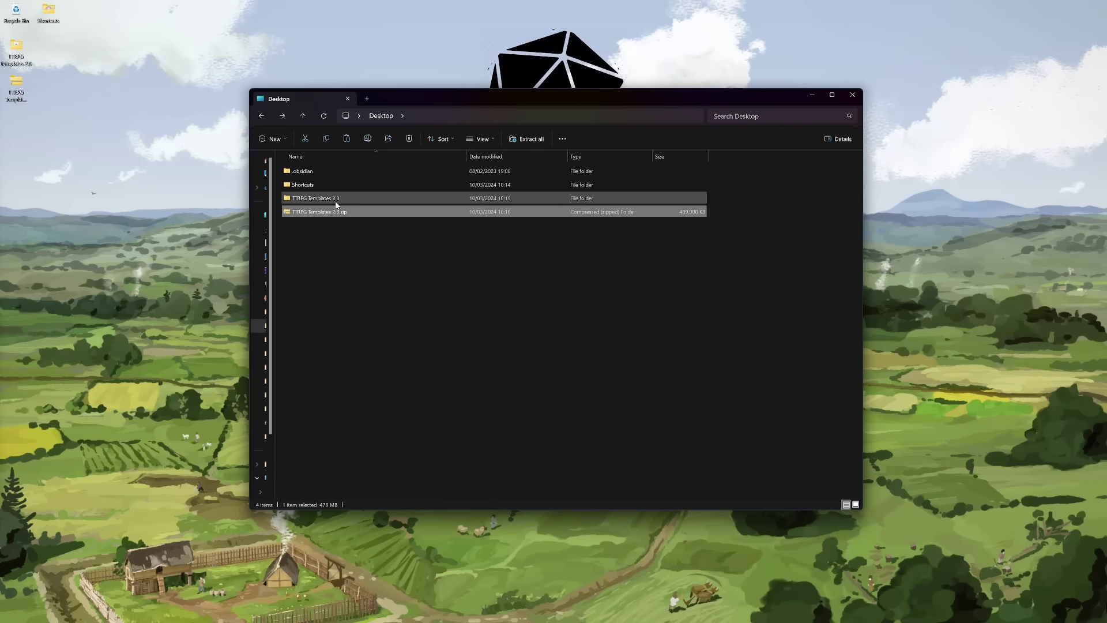
Create a new folder named "Obsidian Vaults" on the Desktop.
click(389, 302)
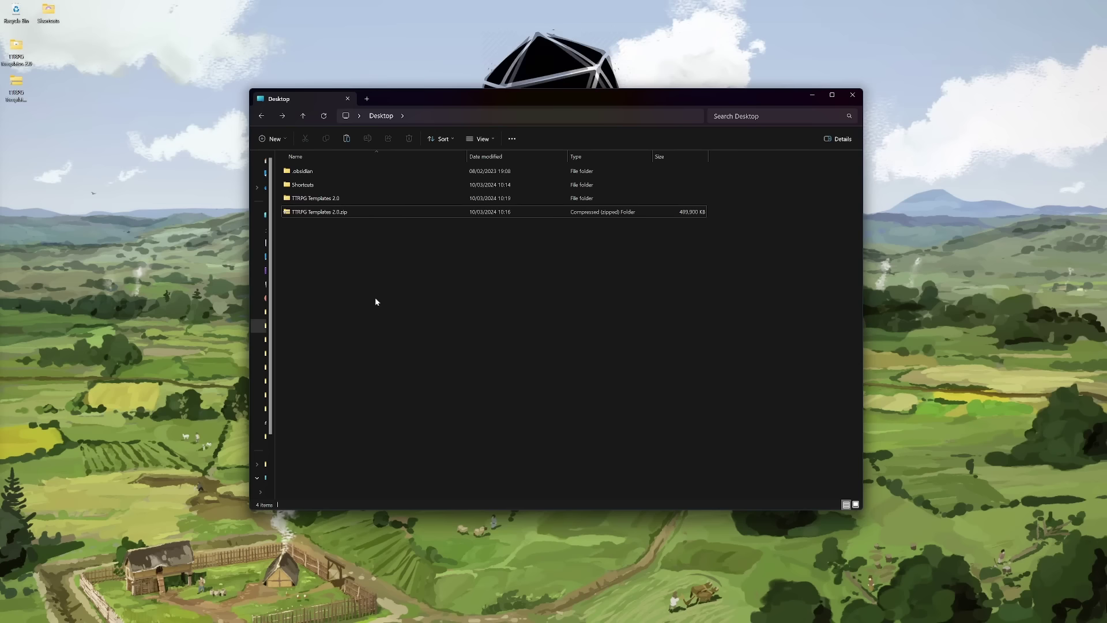
right_click(392, 304)
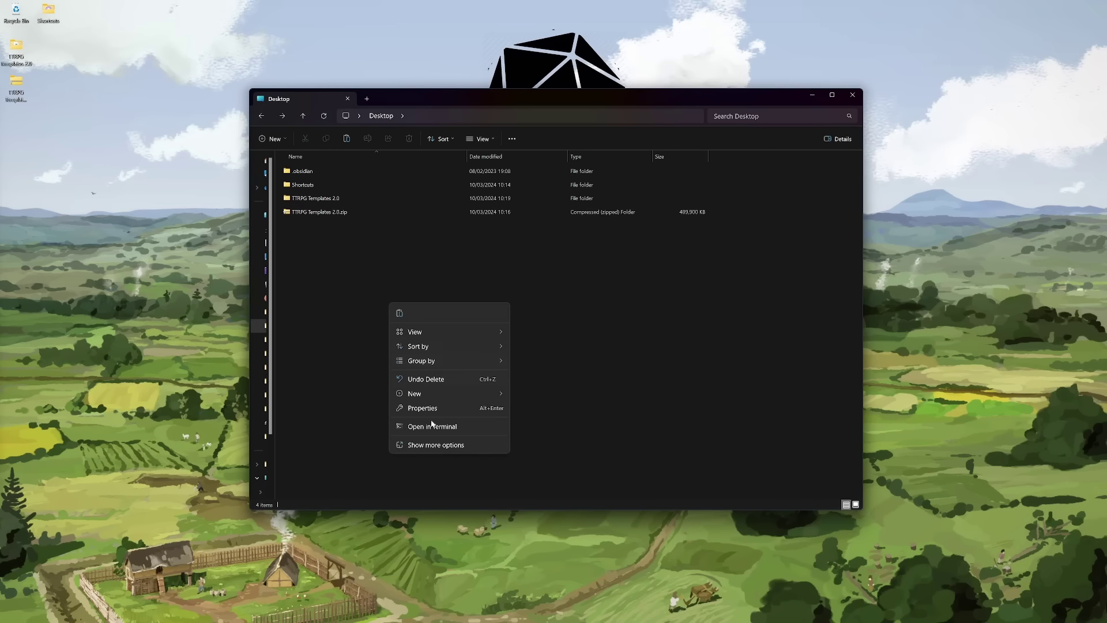
mouse_move(432, 393)
click(539, 394)
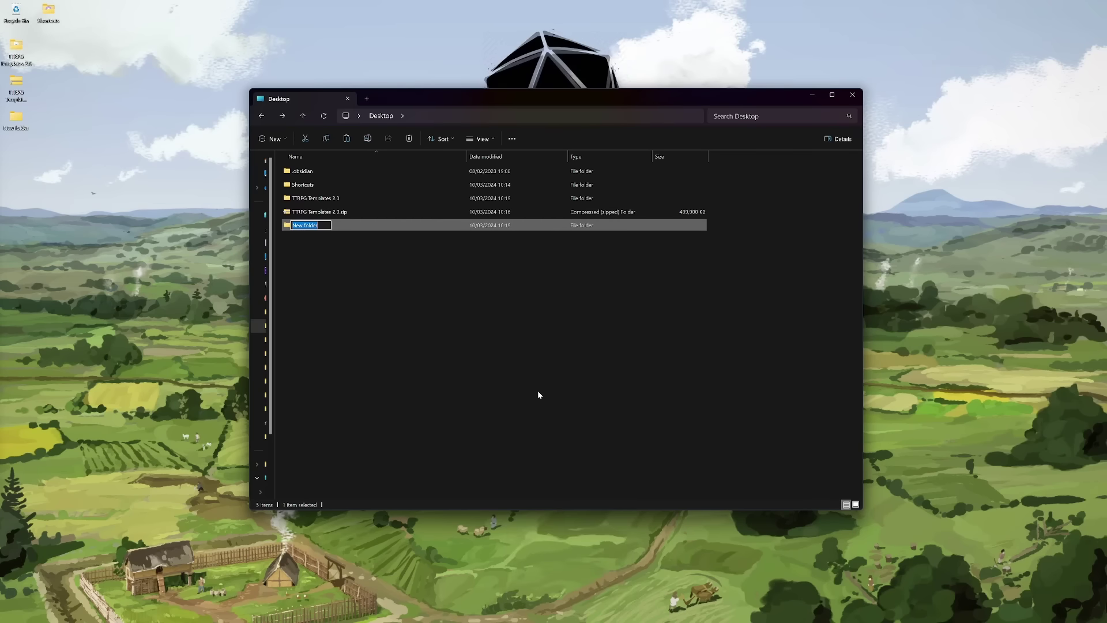
text(Obsid)
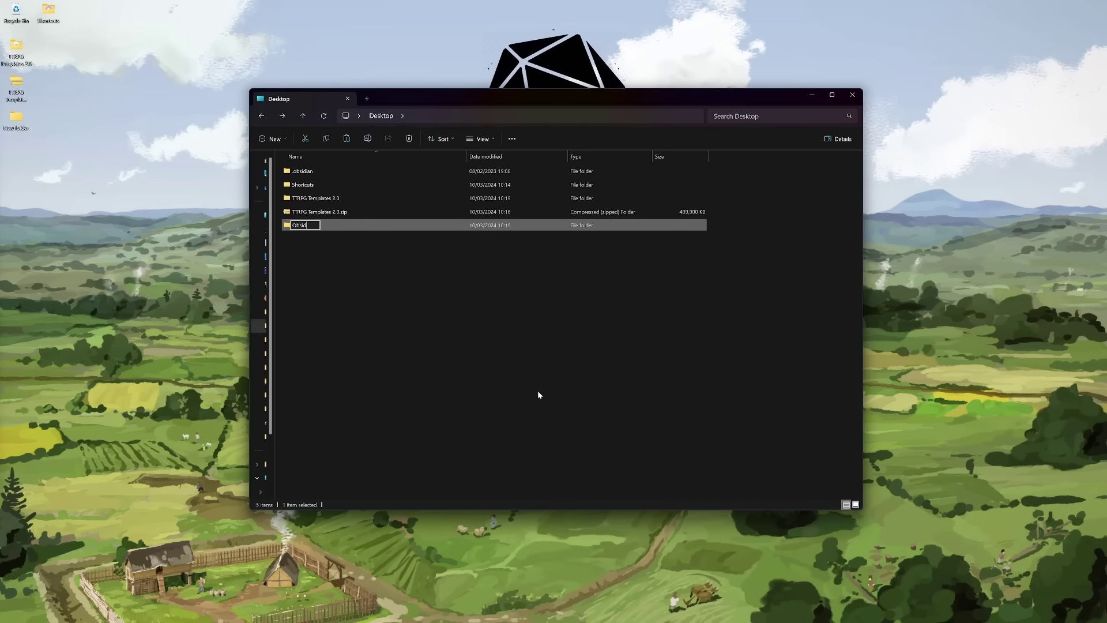
text(ian Vaults)
key(Return)
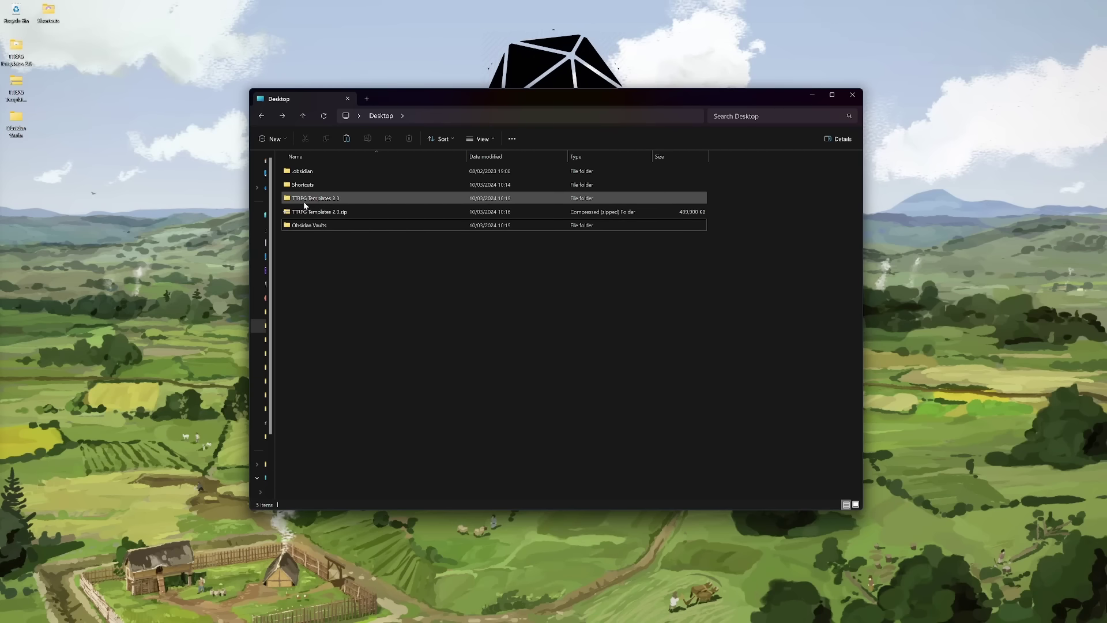
Move the TTRPG Templates 2.0 folder into the Obsidian Vaults folder and open it there.
drag(305, 199, 316, 226)
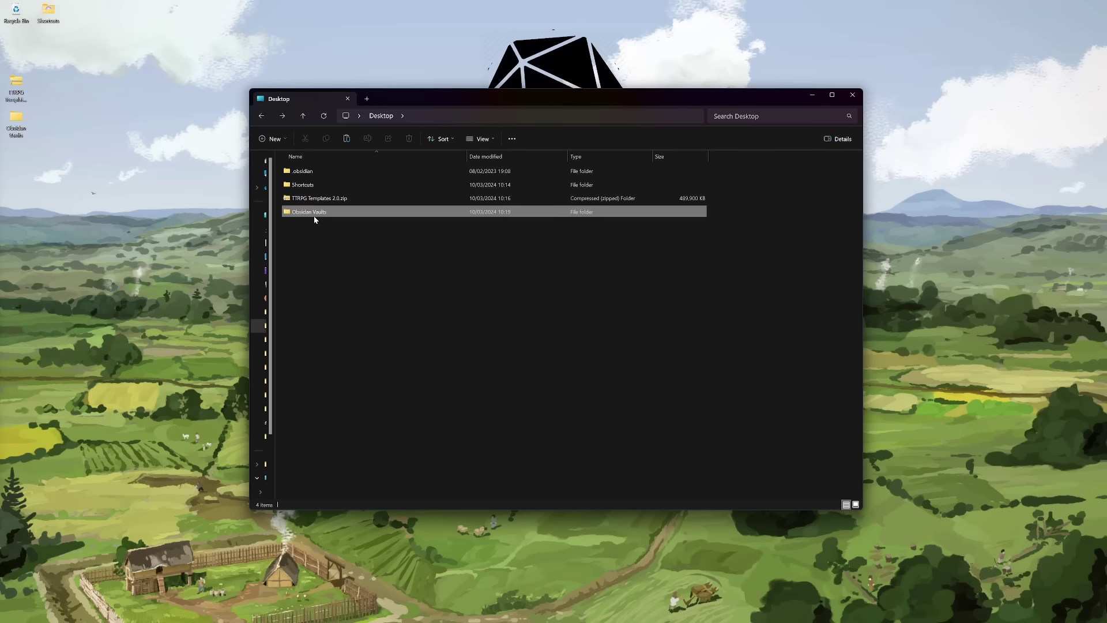
double_click(314, 213)
double_click(312, 171)
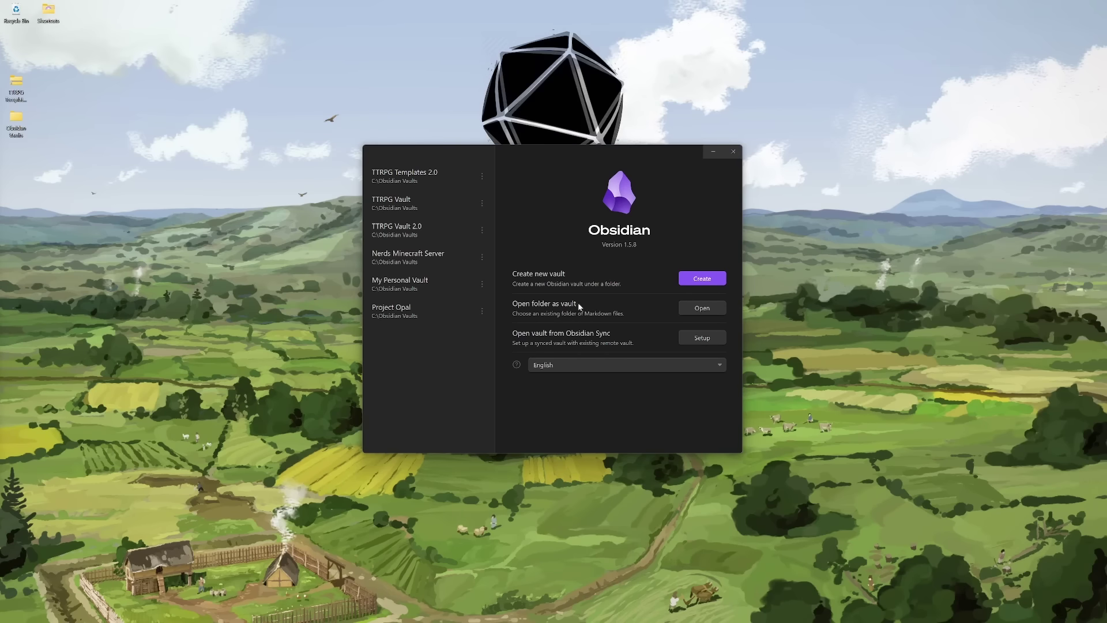
click(712, 314)
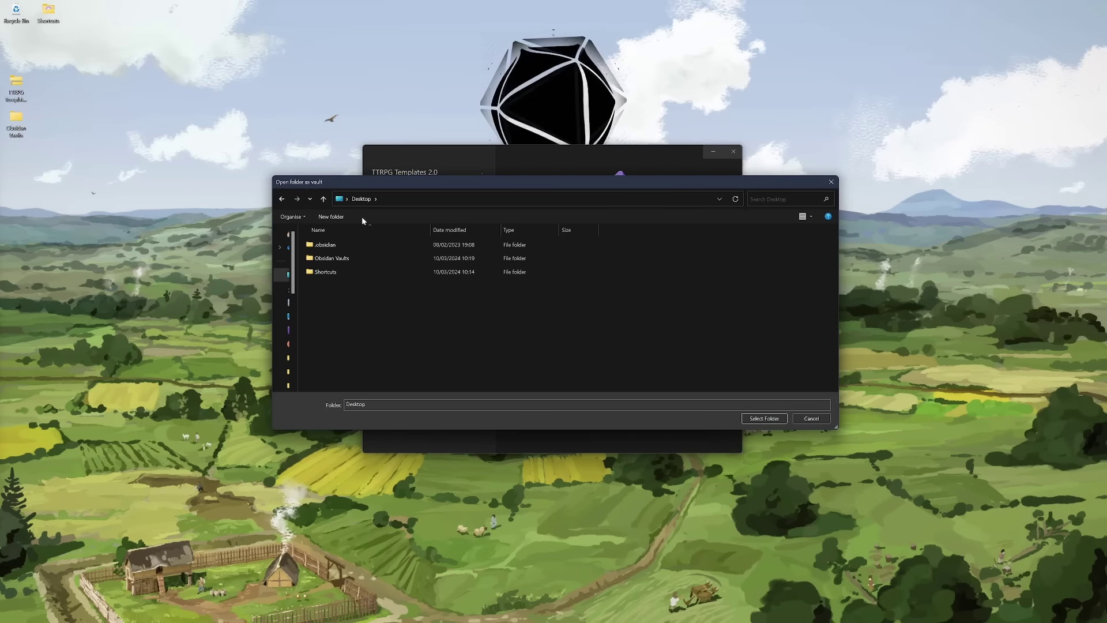
double_click(349, 258)
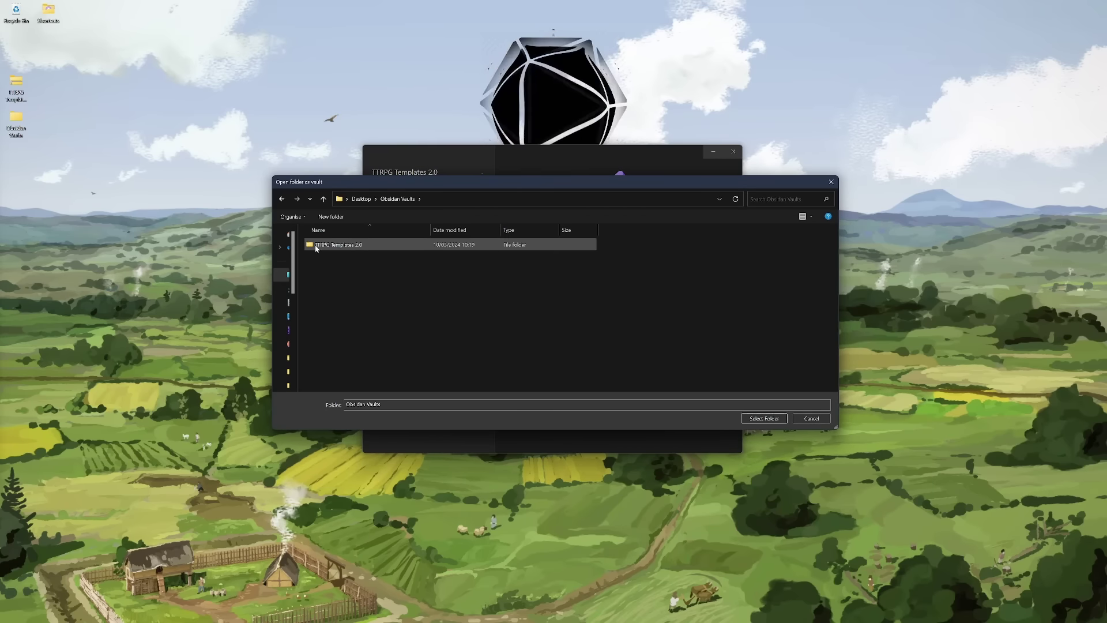
click(349, 247)
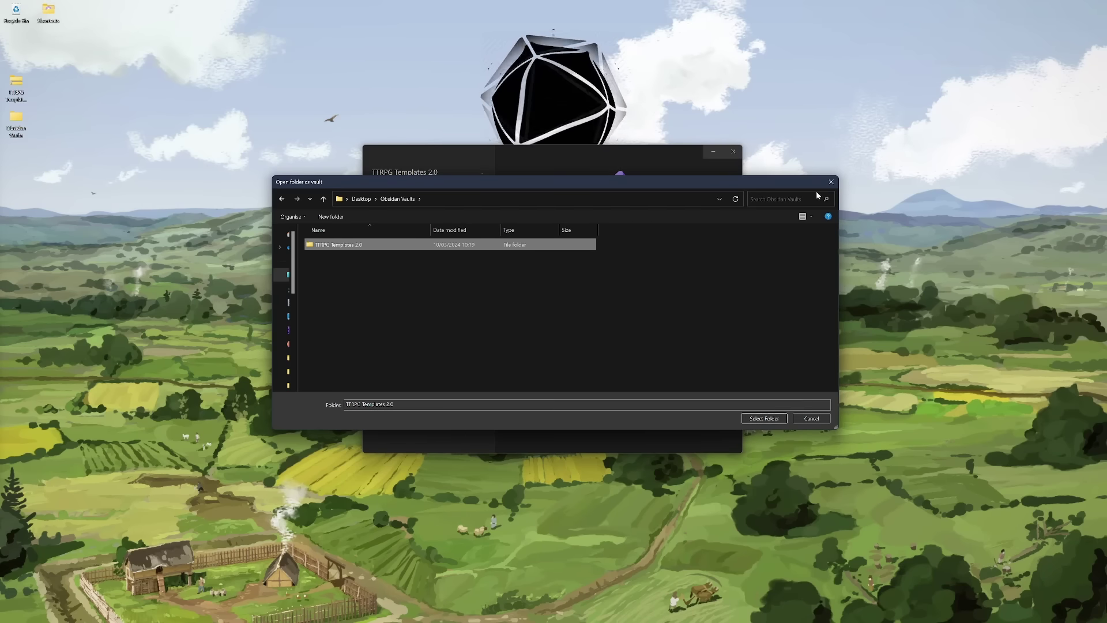
click(831, 182)
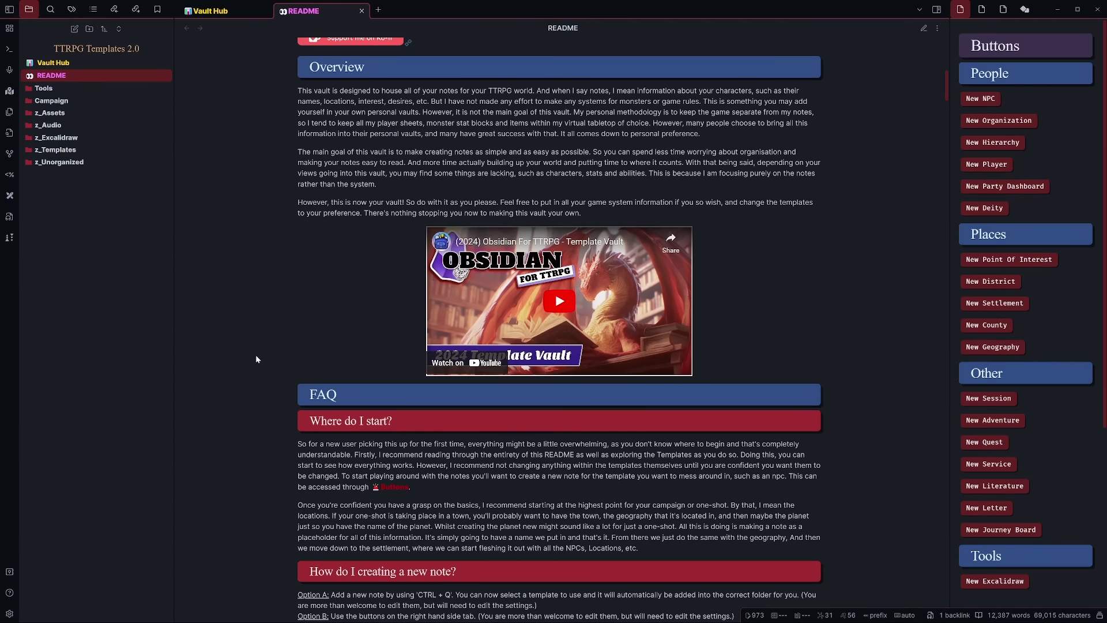
View Obsidian's vault manager with its options for creating or opening a vault, and close it.
click(10, 572)
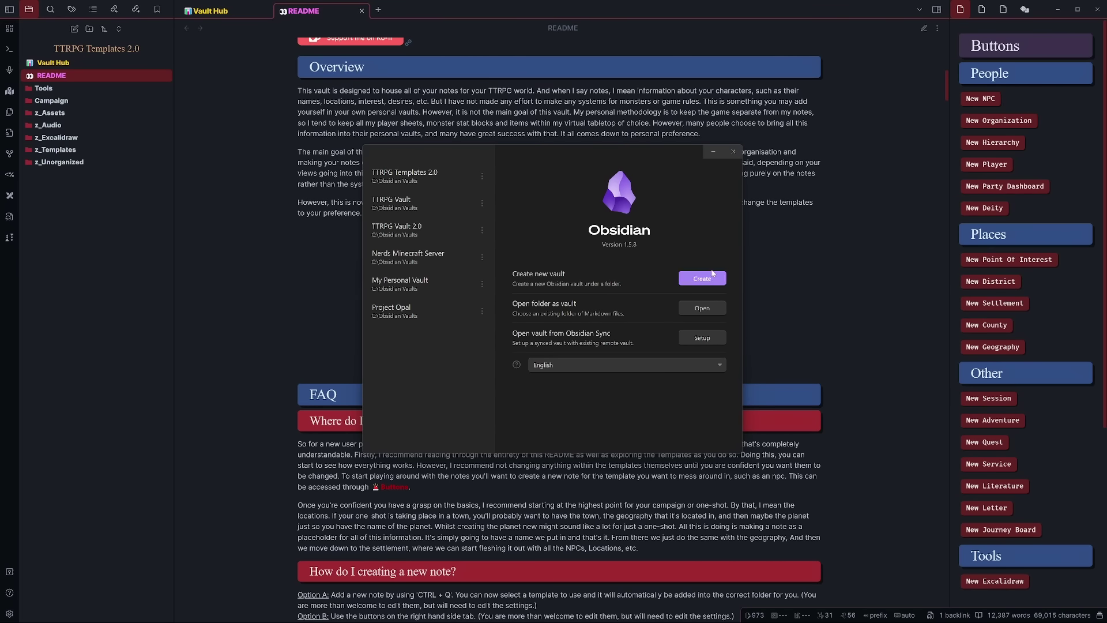
click(733, 151)
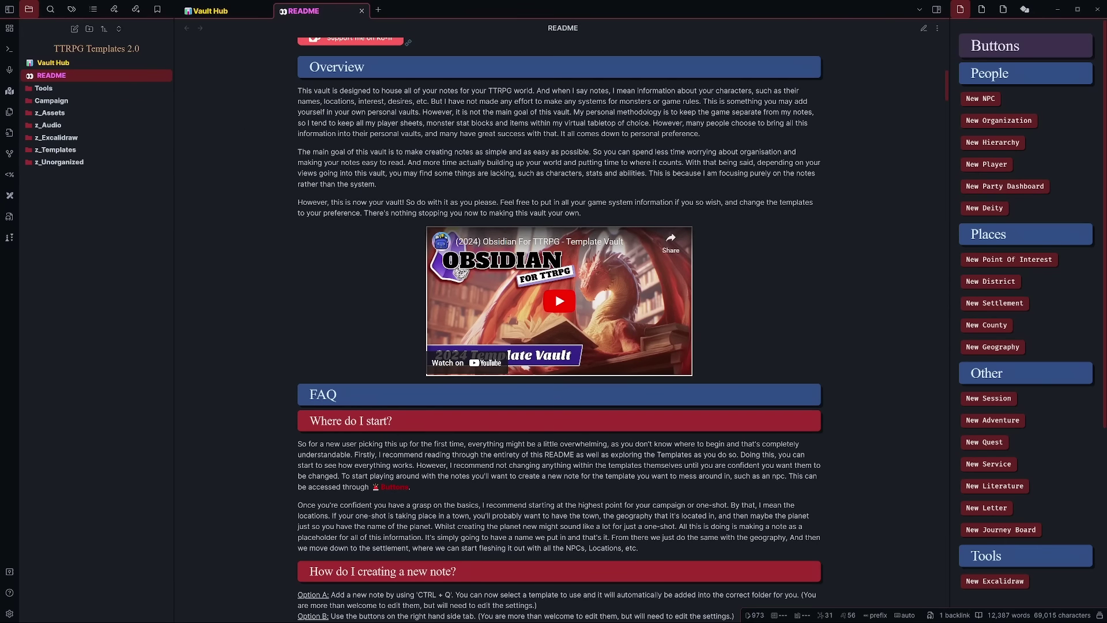
Close the README note, bring up its pop-up preview from the Vault Hub link and enlarge the preview.
key(ctrl+w)
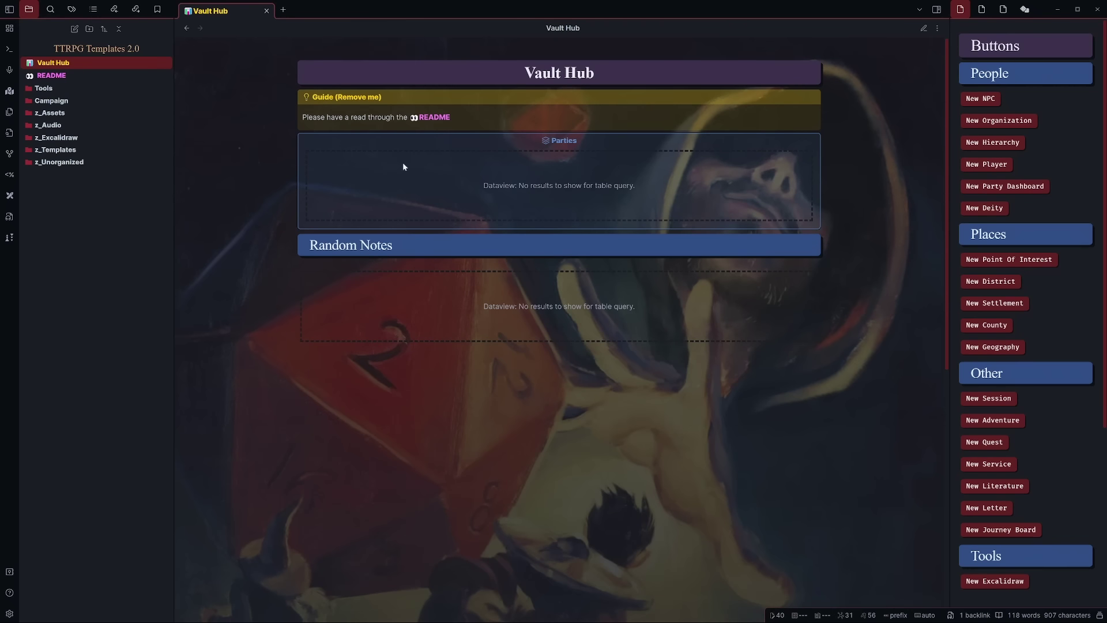
mouse_move(438, 120)
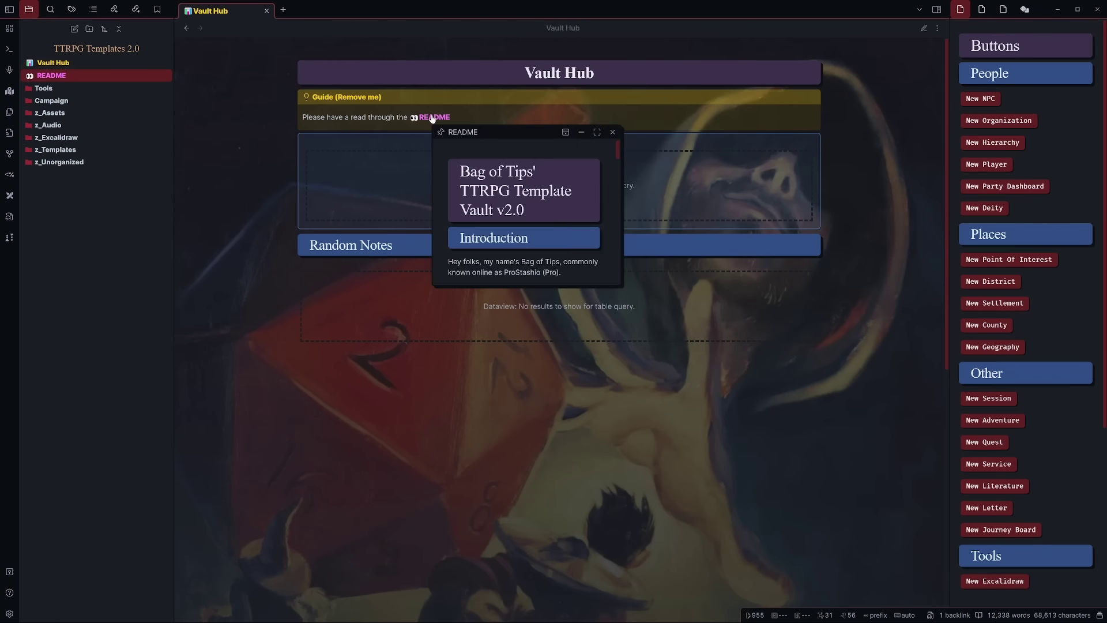
drag(622, 287, 970, 572)
Read through the README preview from the introduction and FAQ to the Session Note template section, and close it.
scroll(846, 407, down, 8)
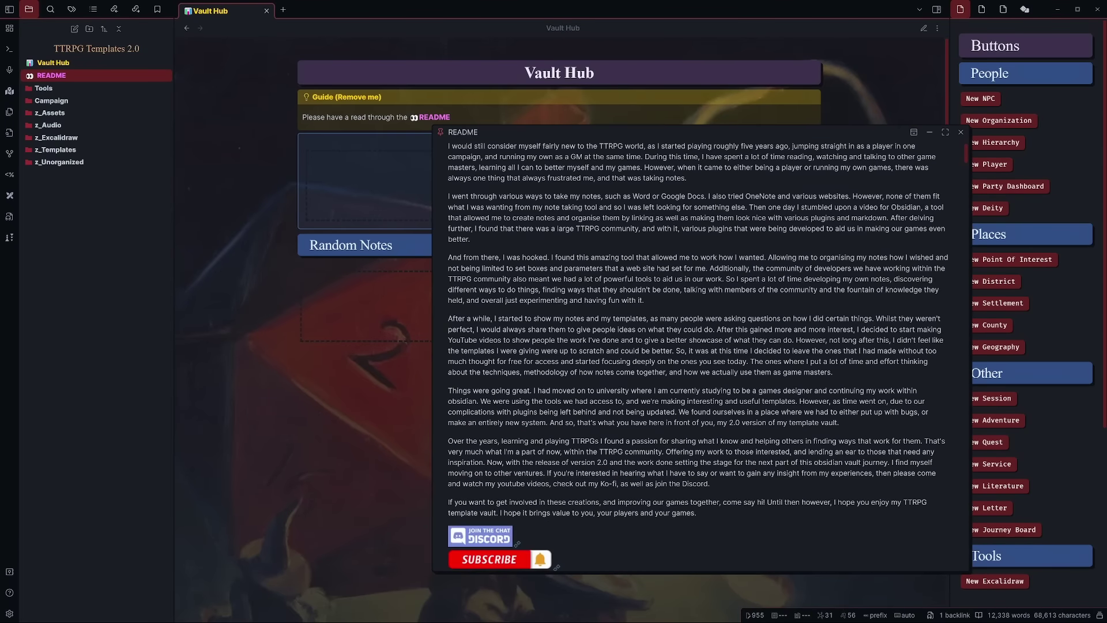
scroll(606, 350, down, 9)
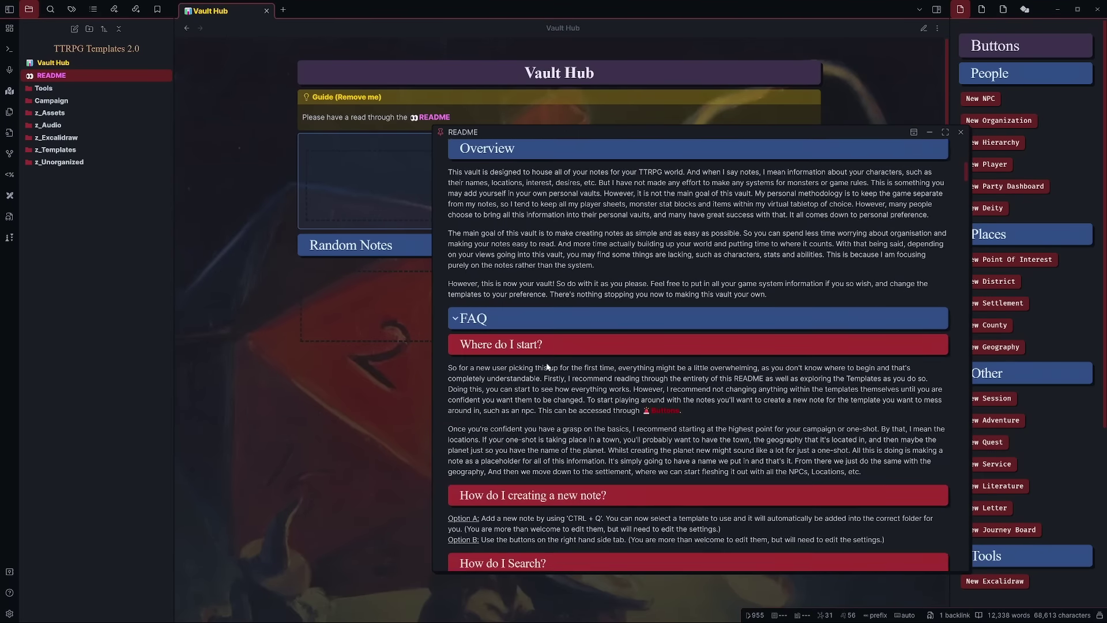
scroll(568, 374, down, 15)
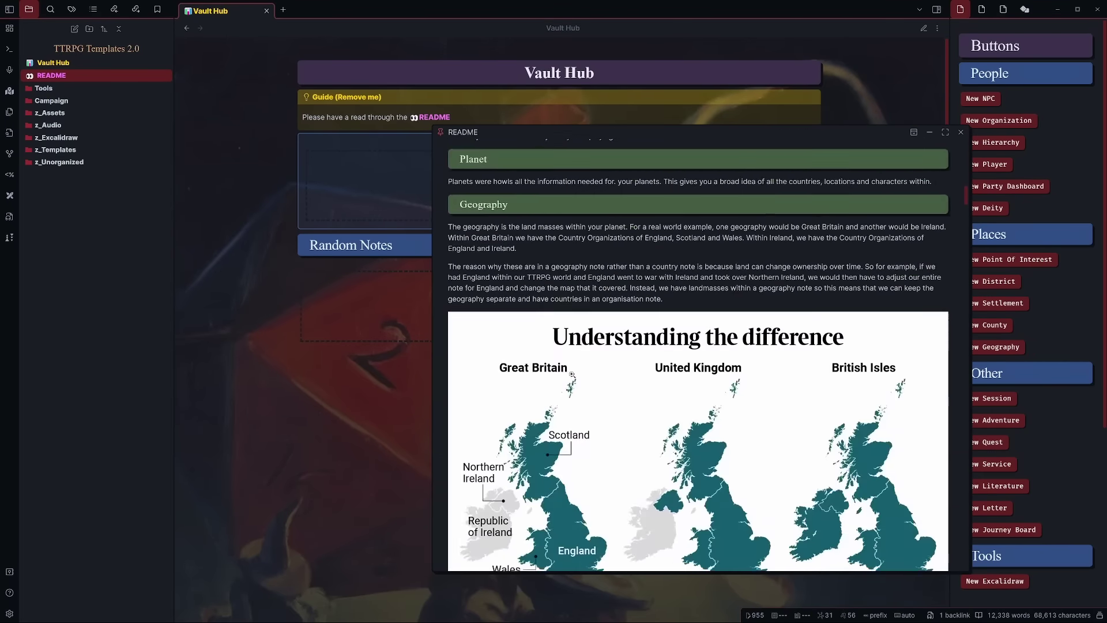
scroll(568, 374, down, 12)
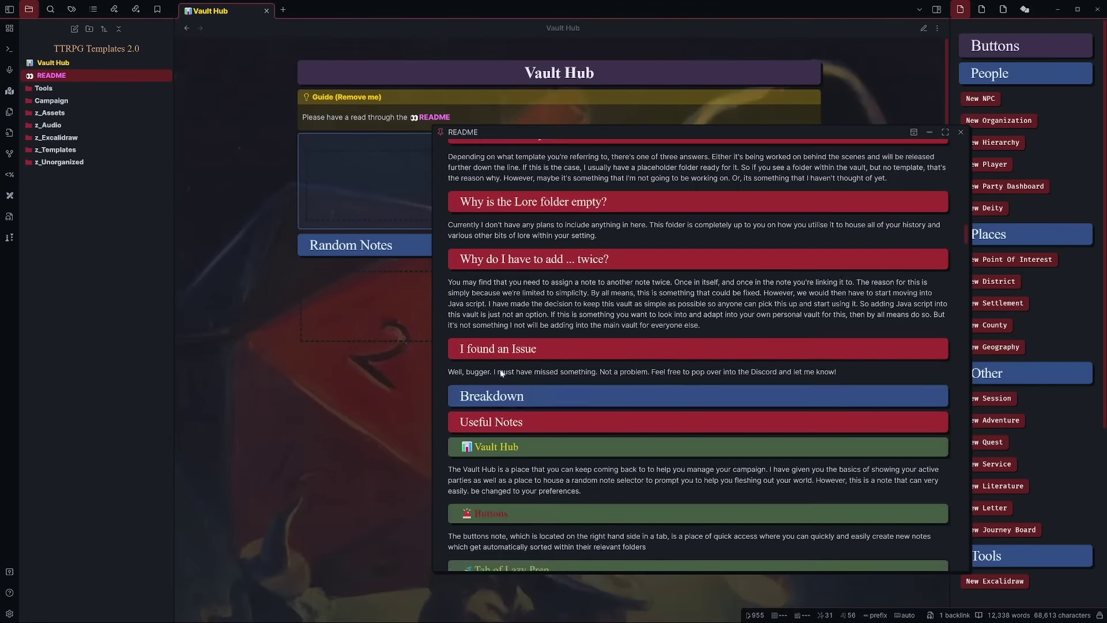
scroll(526, 472, down, 4)
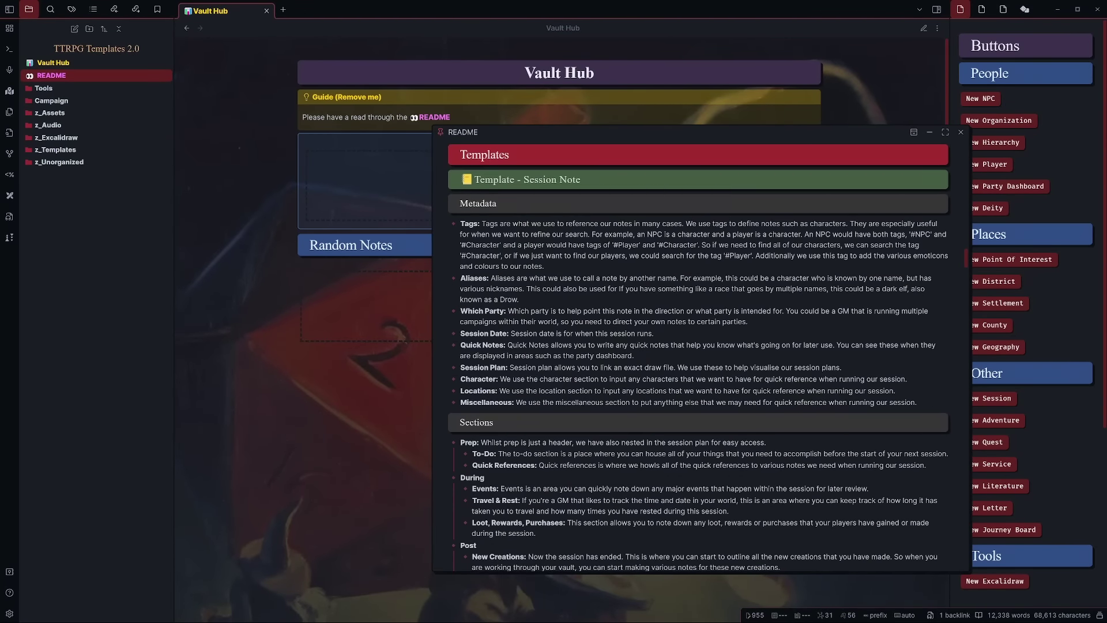
scroll(499, 416, down, 12)
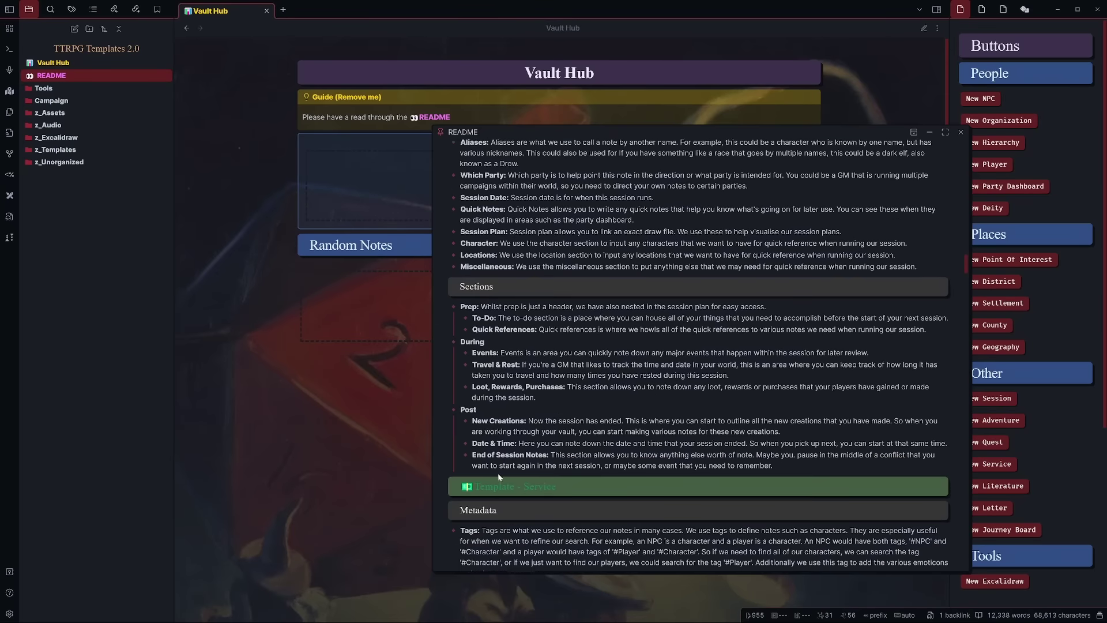
scroll(513, 249, up, 6)
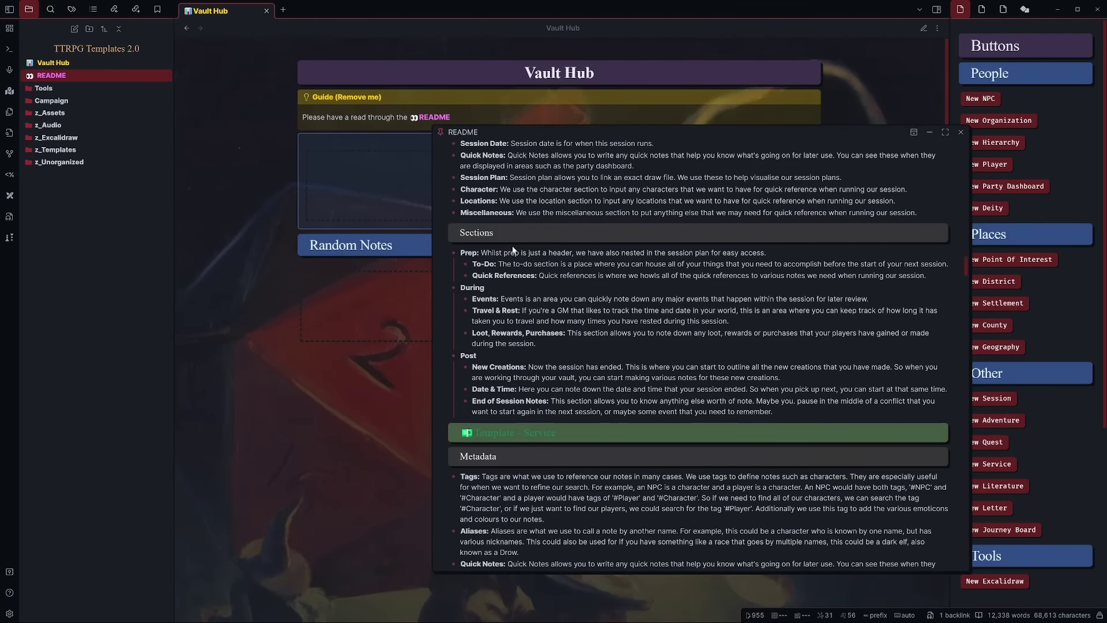
scroll(496, 188, up, 3)
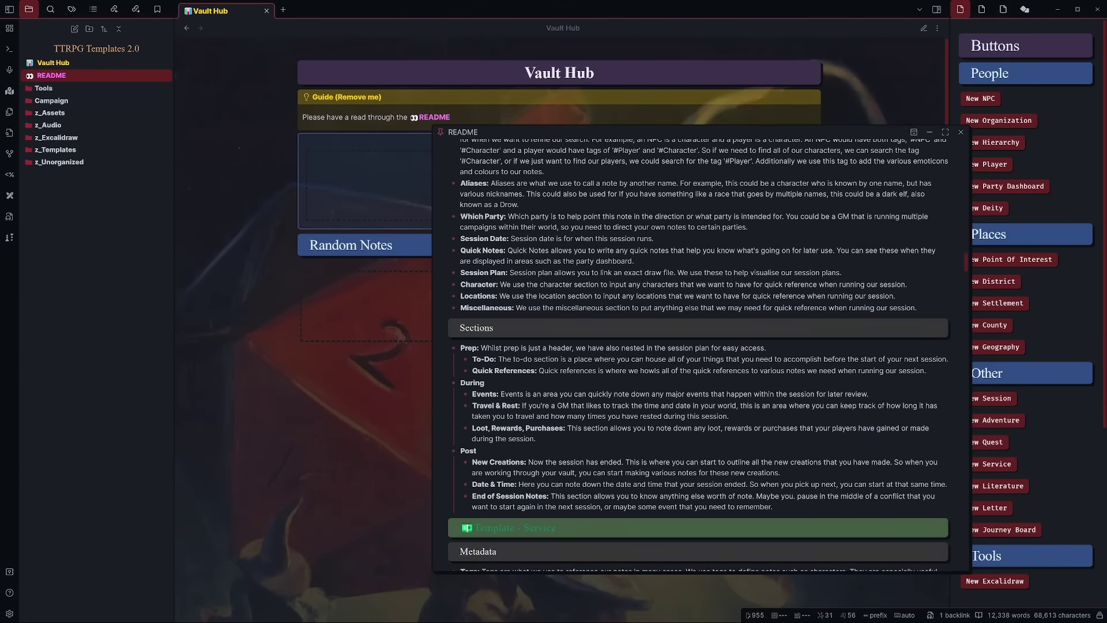
click(961, 132)
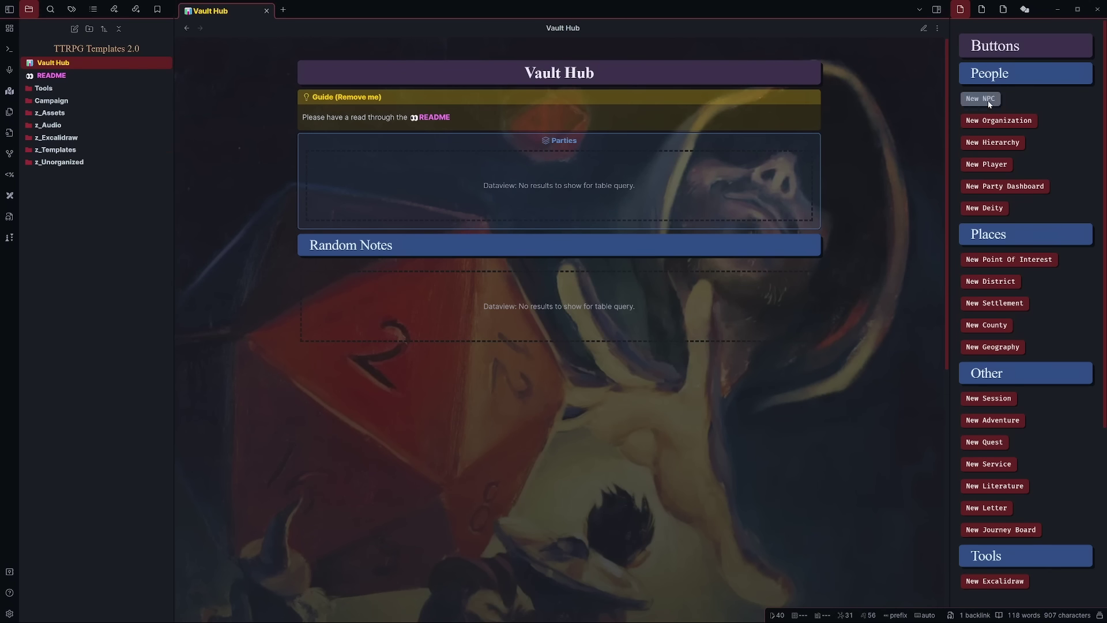
Expand z_Templates and GM Templates, including Story Notes, Characters, Locations and Items, to list the available note templates.
click(91, 150)
click(76, 163)
click(71, 174)
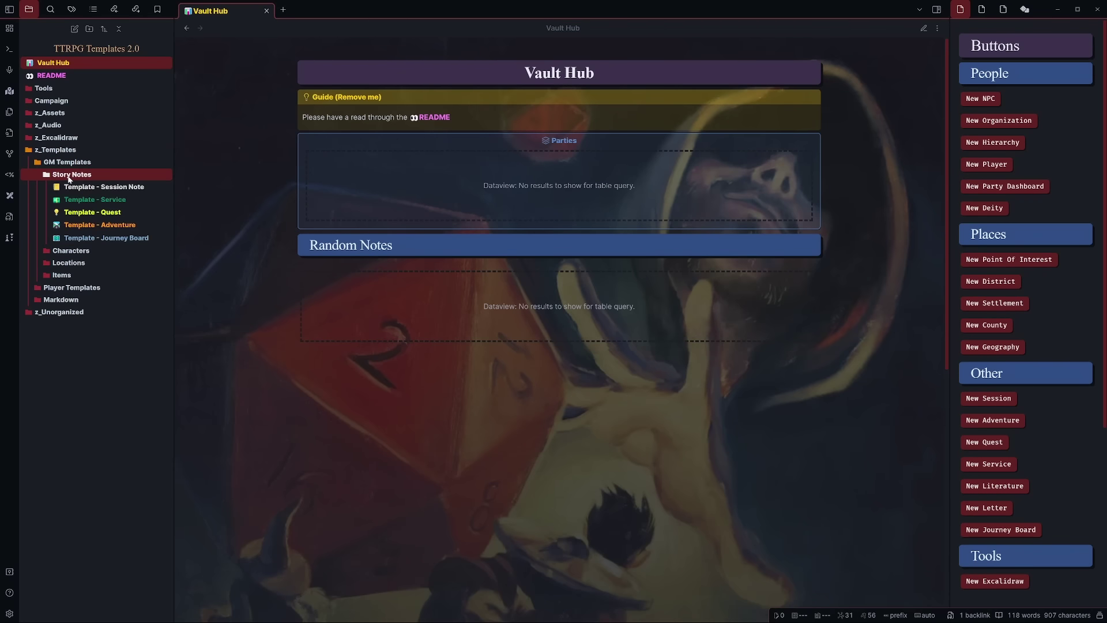
click(71, 250)
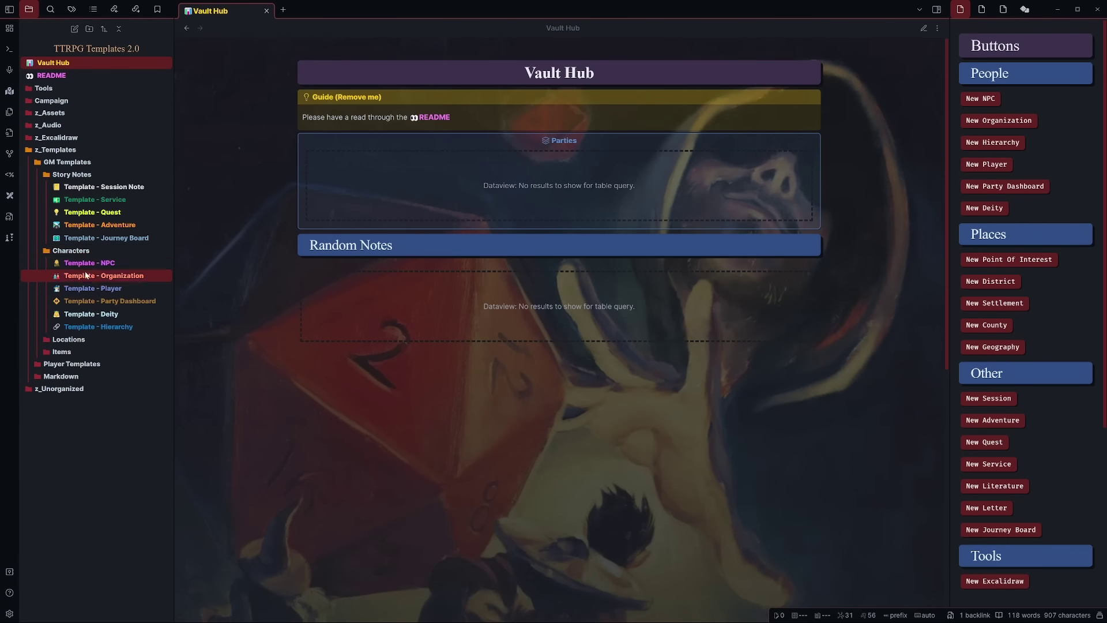
click(85, 337)
click(62, 415)
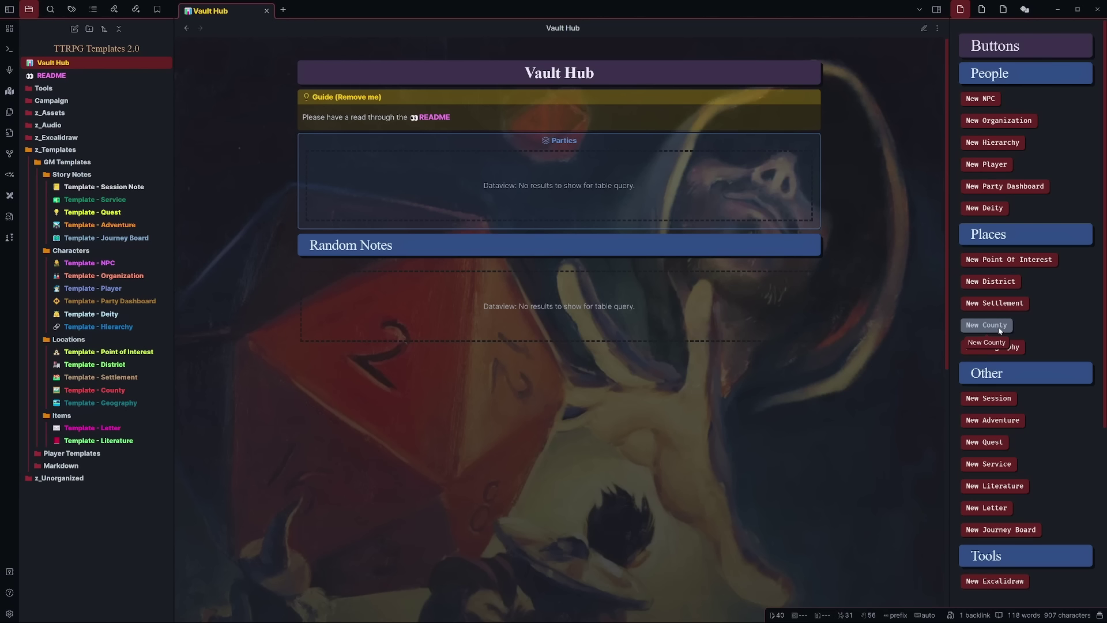
click(1045, 362)
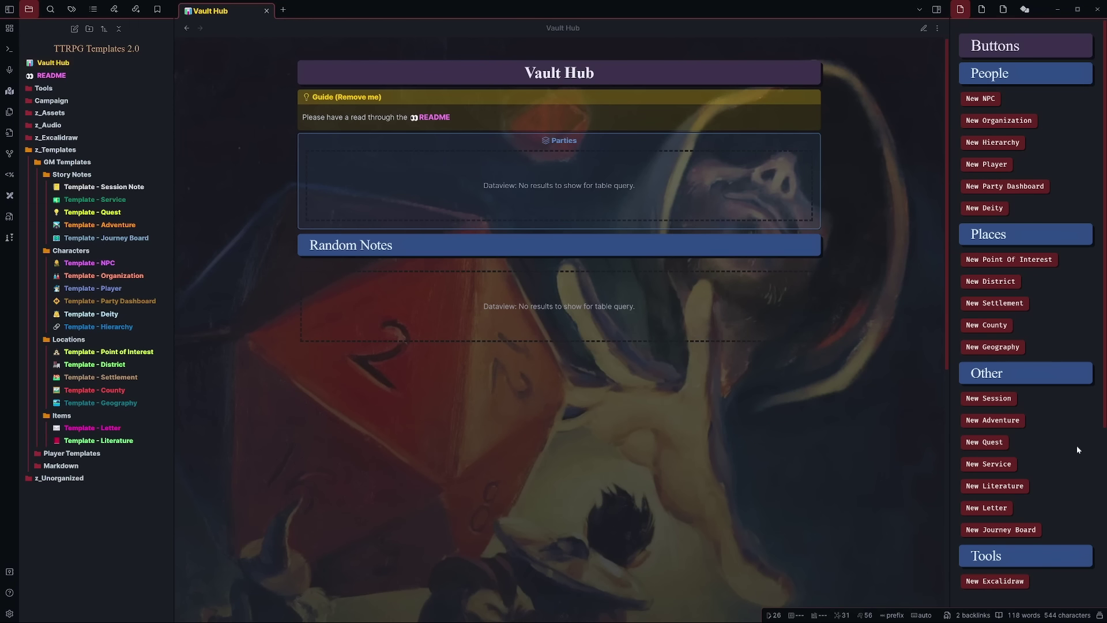
Create a new Geography note named Odinys.
click(1018, 348)
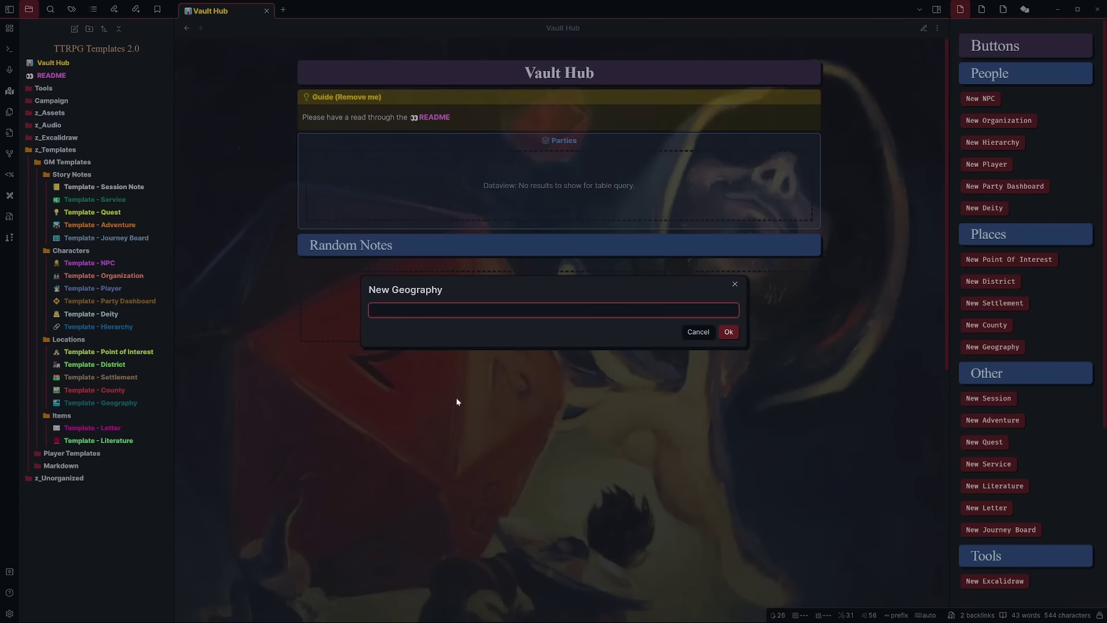
text(Odinys)
key(Tab)
key(Tab)
key(Return)
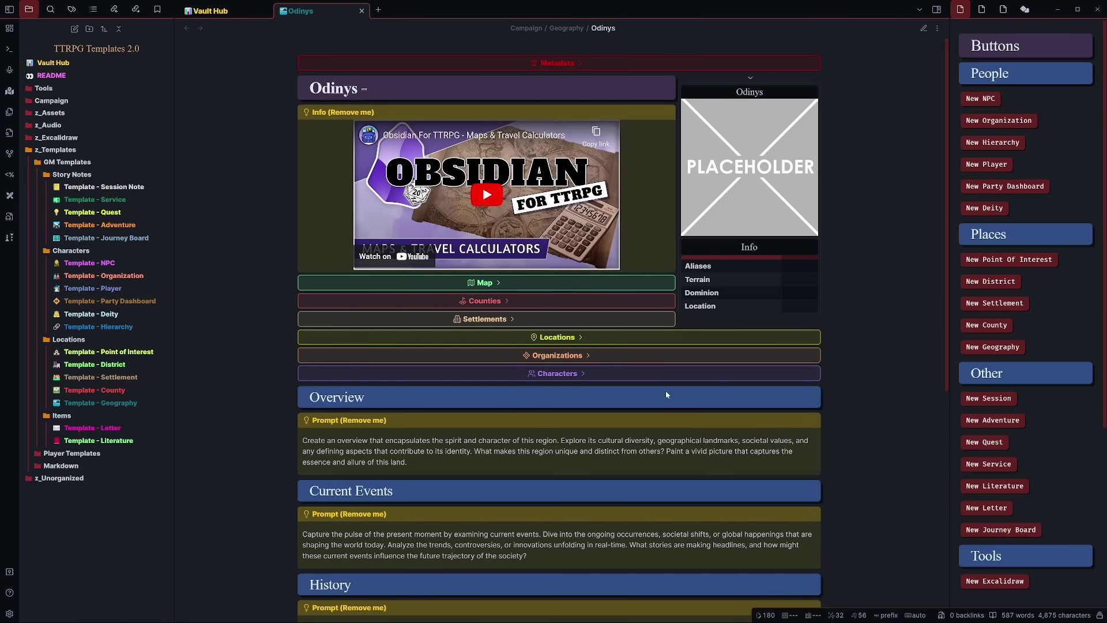
Look over the Odinys note's sections from the info box to Notes, and expand and collapse its Map section.
scroll(589, 562, down, 3)
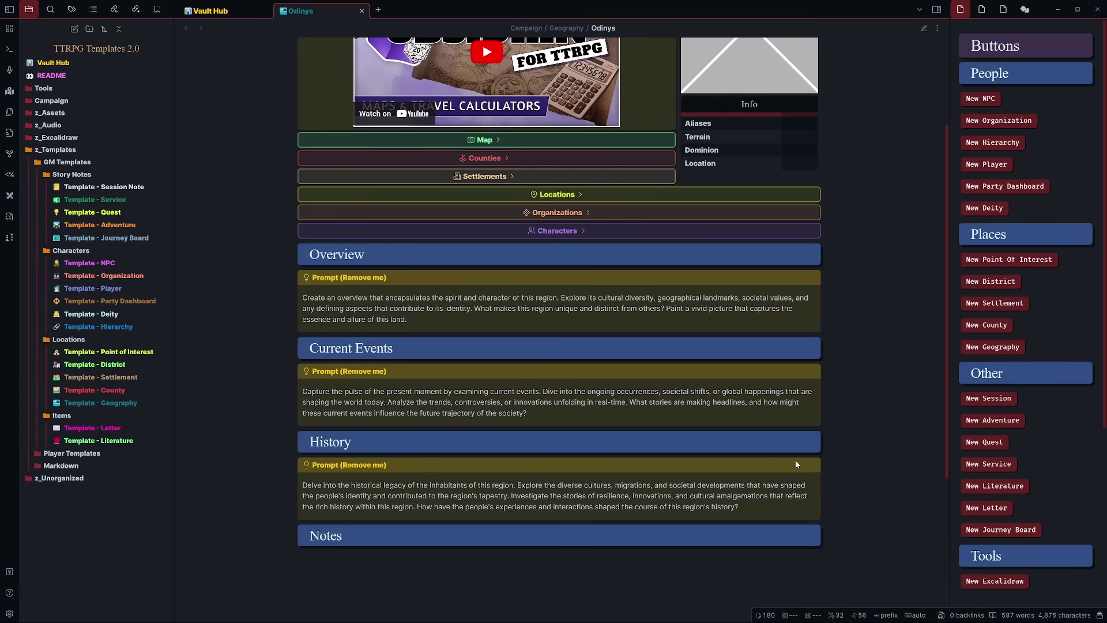
scroll(390, 464, up, 2)
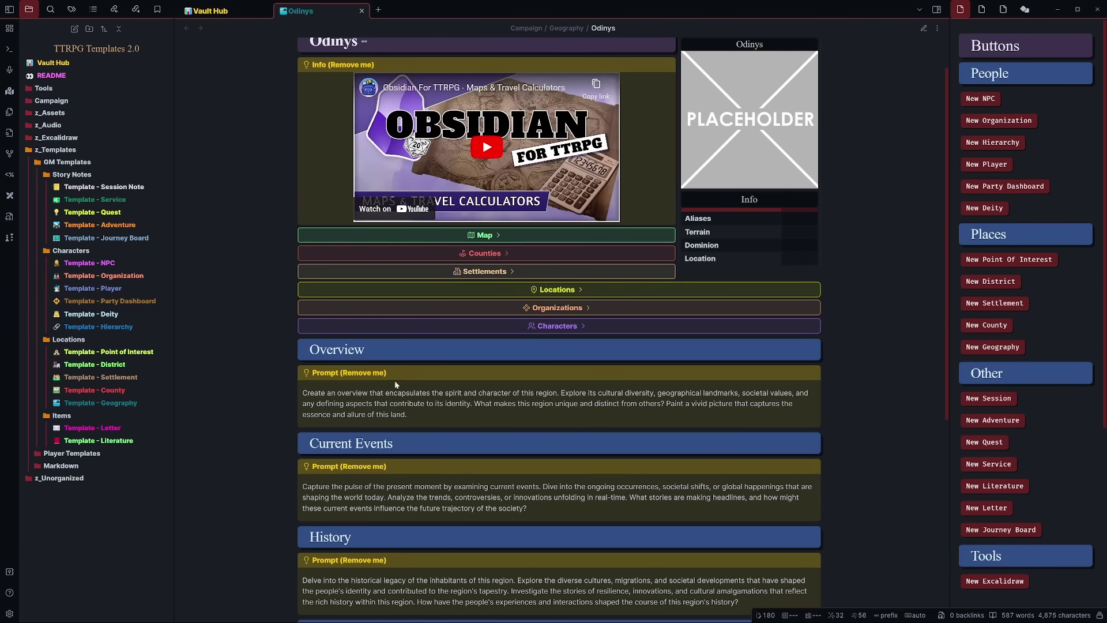
scroll(423, 427, up, 1)
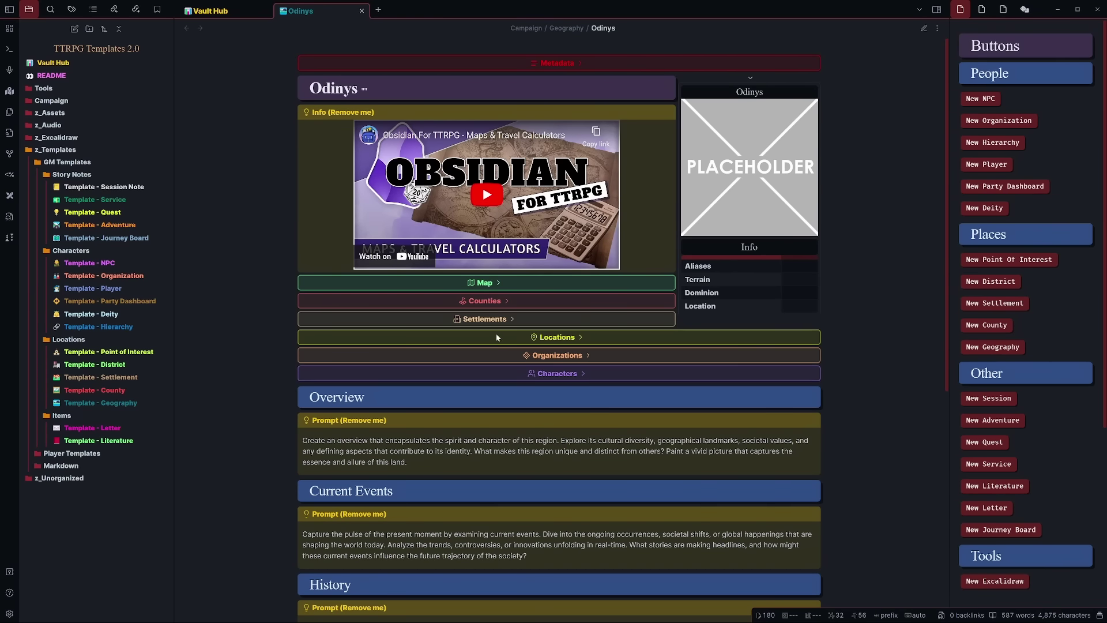
click(503, 282)
scroll(208, 321, down, 2)
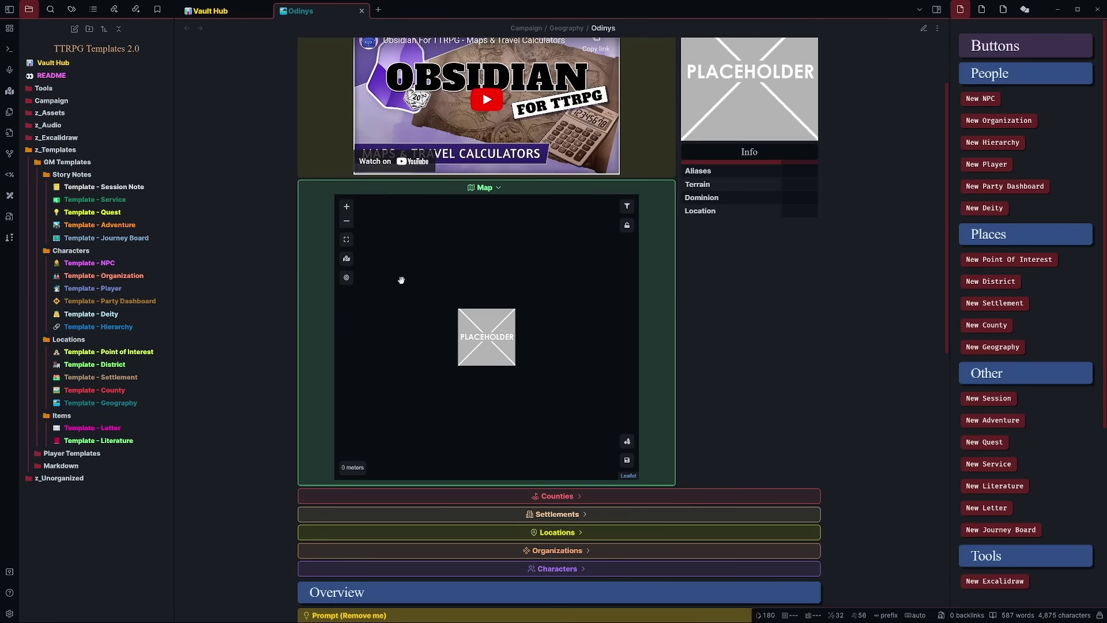
click(501, 189)
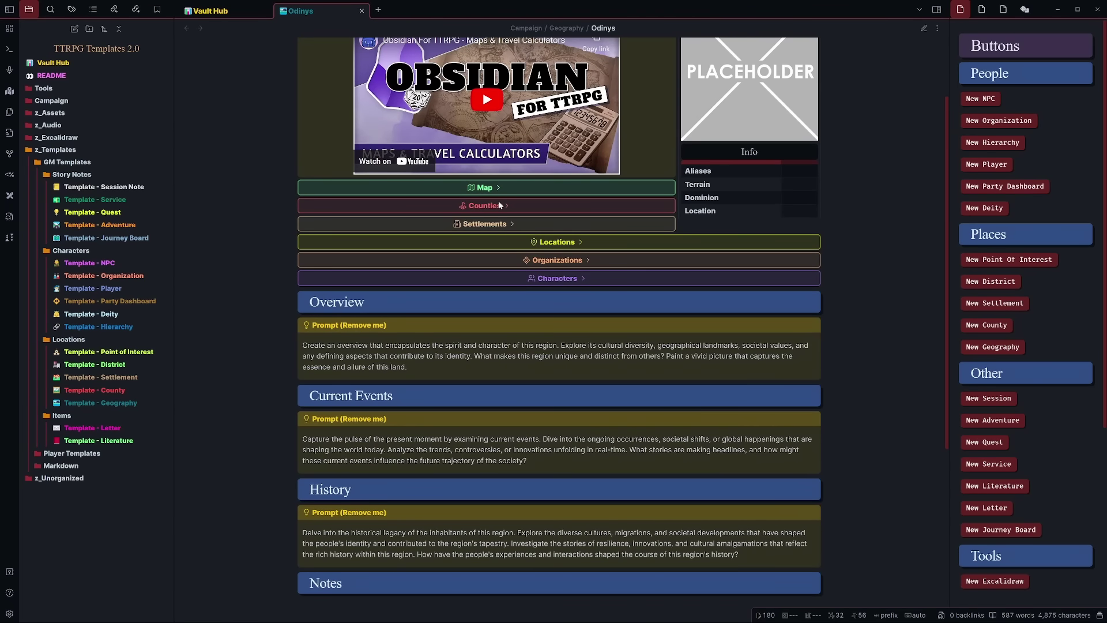
View the Counties section of the Odinys note, delete its whole Dataview block from the source, and return to reading view.
click(499, 205)
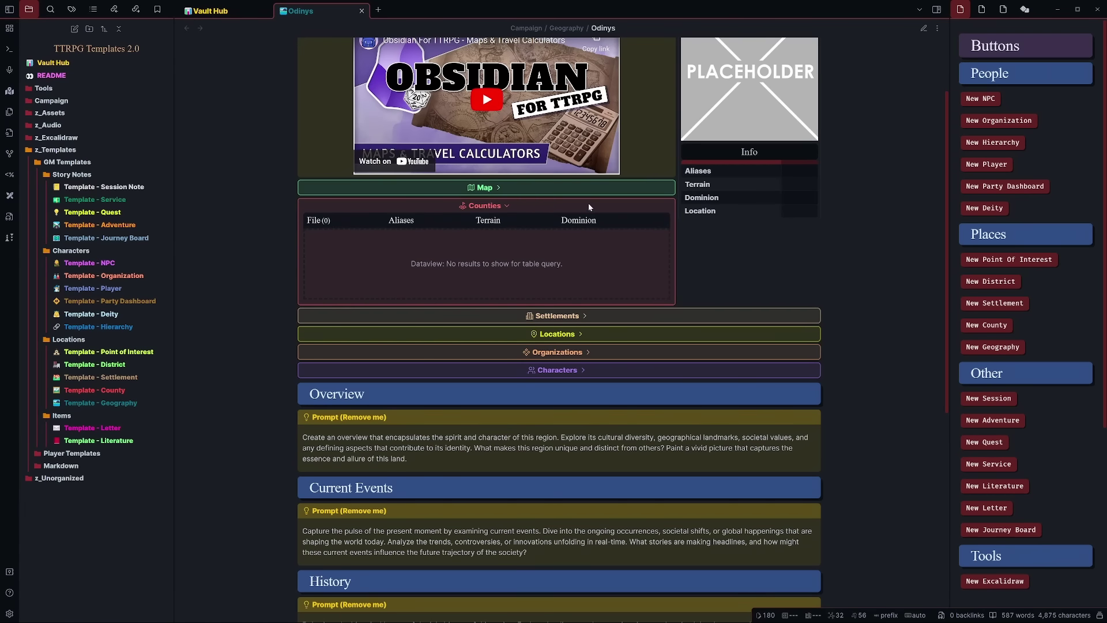
scroll(466, 294, up, 1)
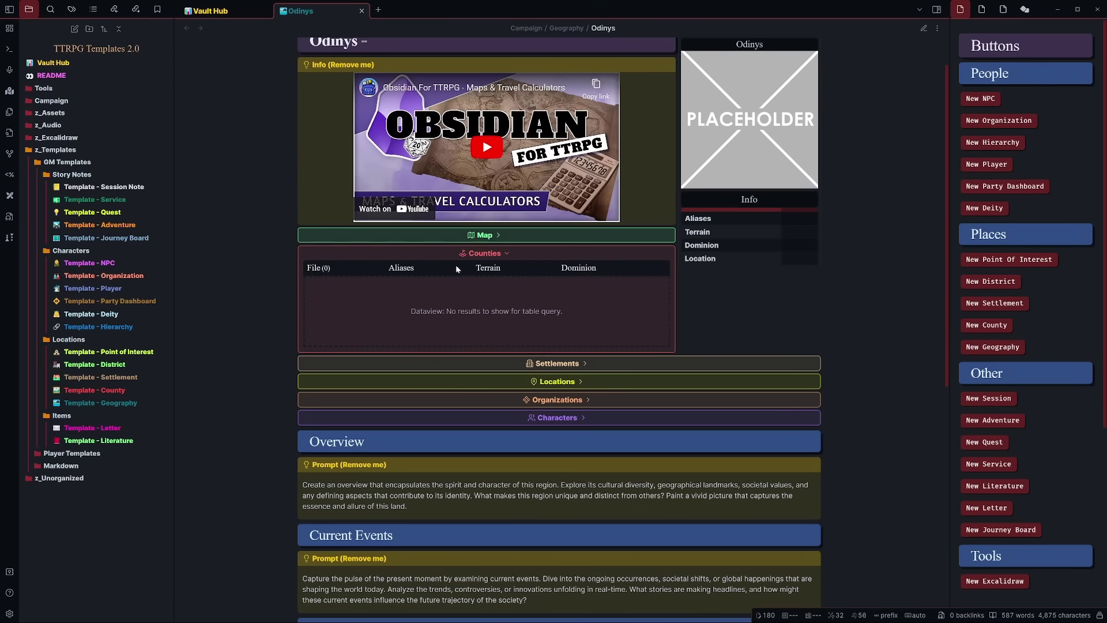
key(ctrl+e)
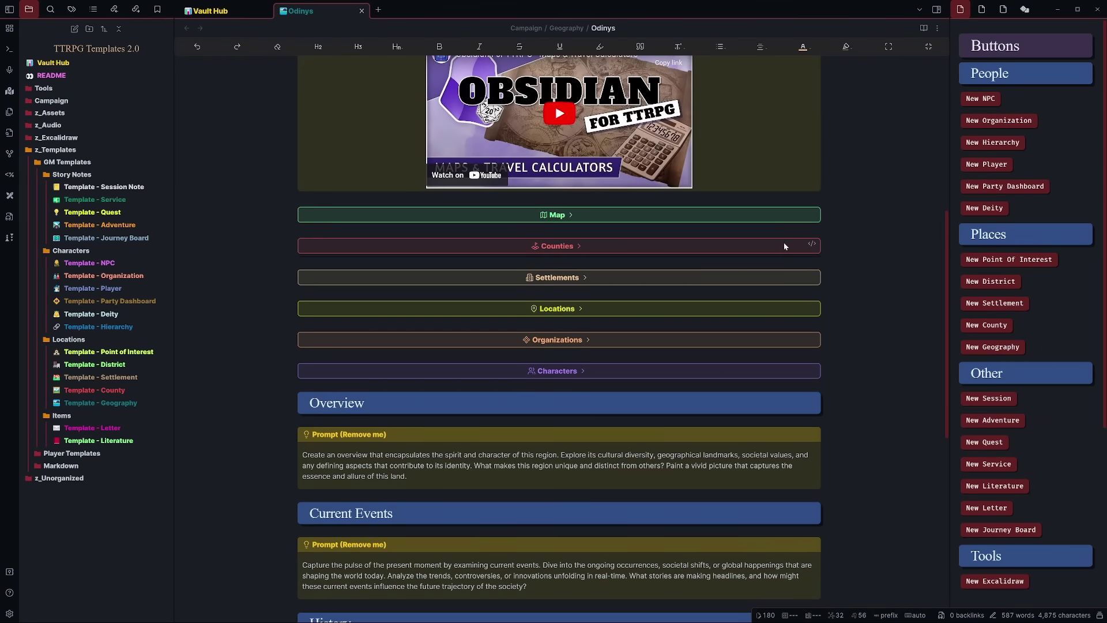
click(811, 244)
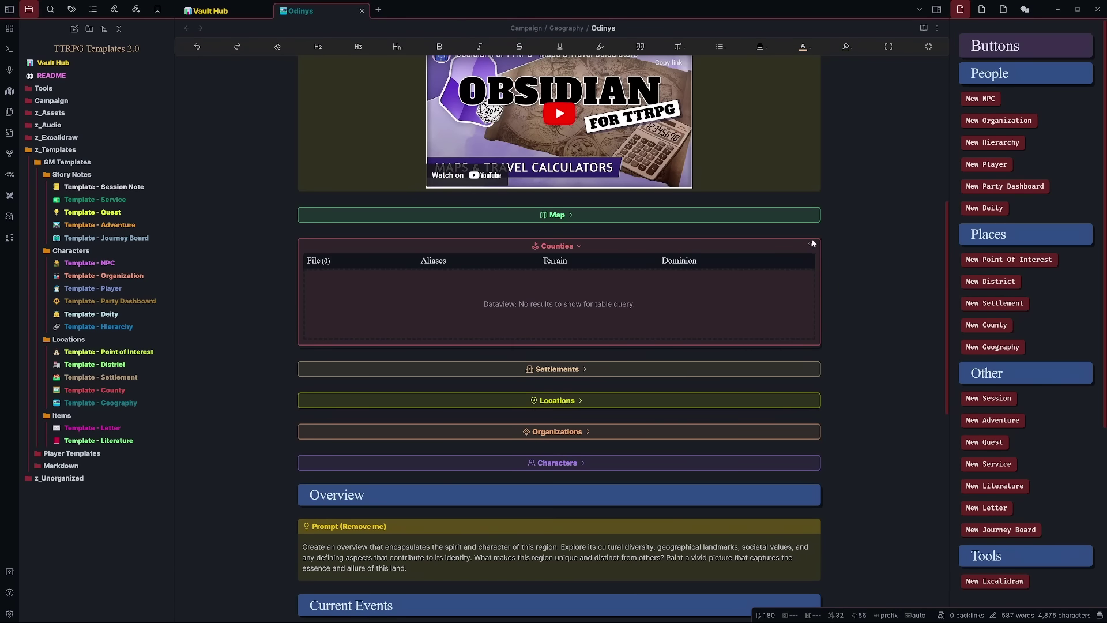
click(813, 245)
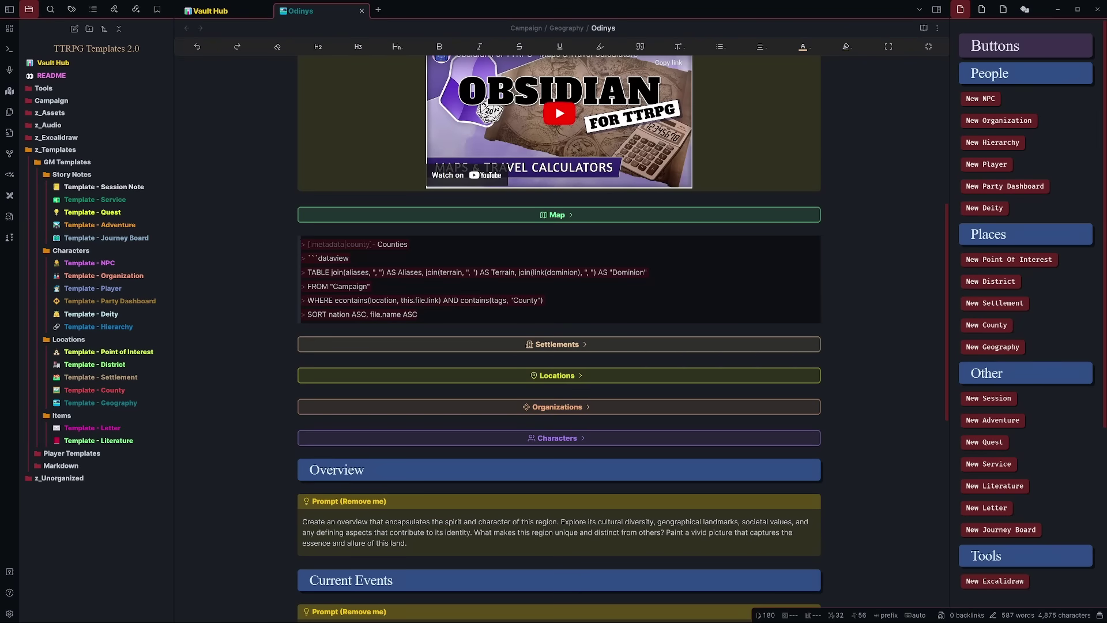
key(ctrl+z)
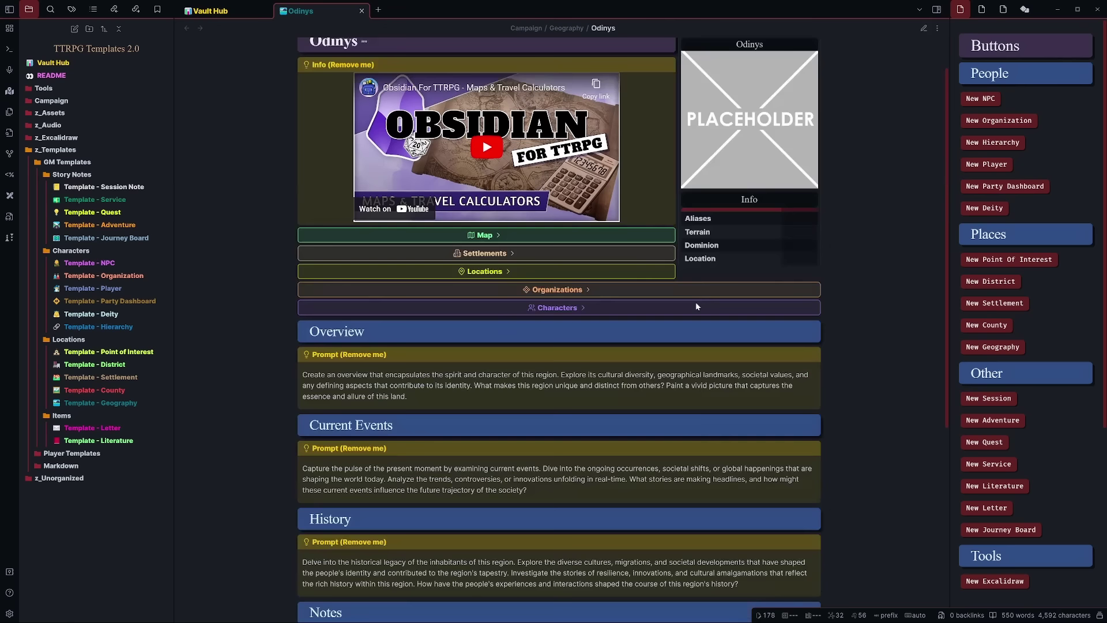
scroll(571, 368, up, 1)
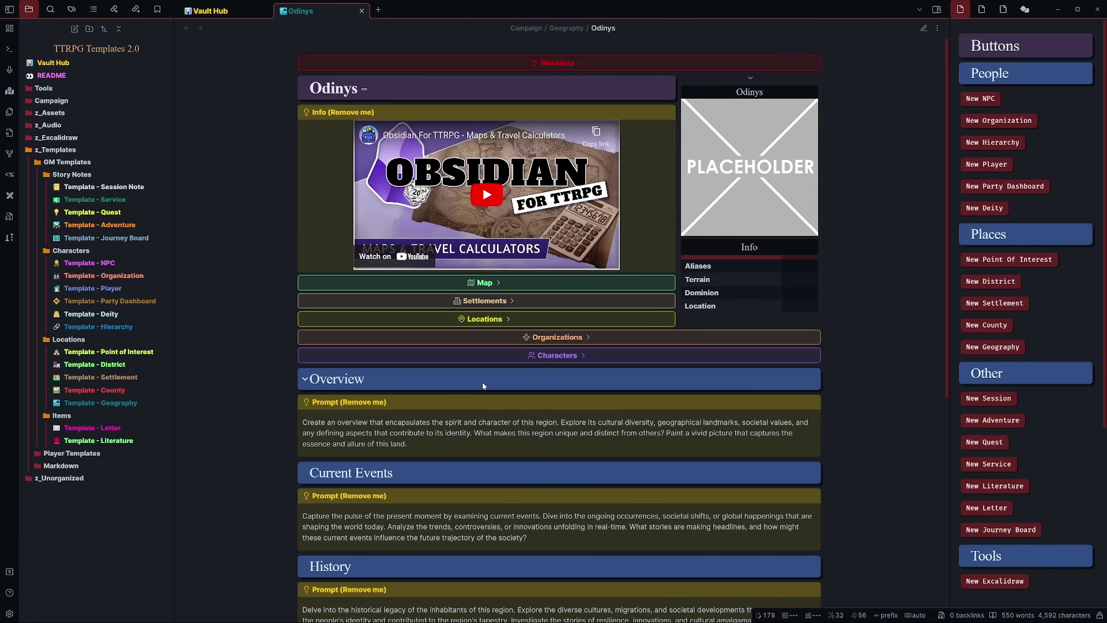
Examine the Settlements, Locations, Organizations and Characters tables one by one, collapsing each after viewing it.
click(482, 300)
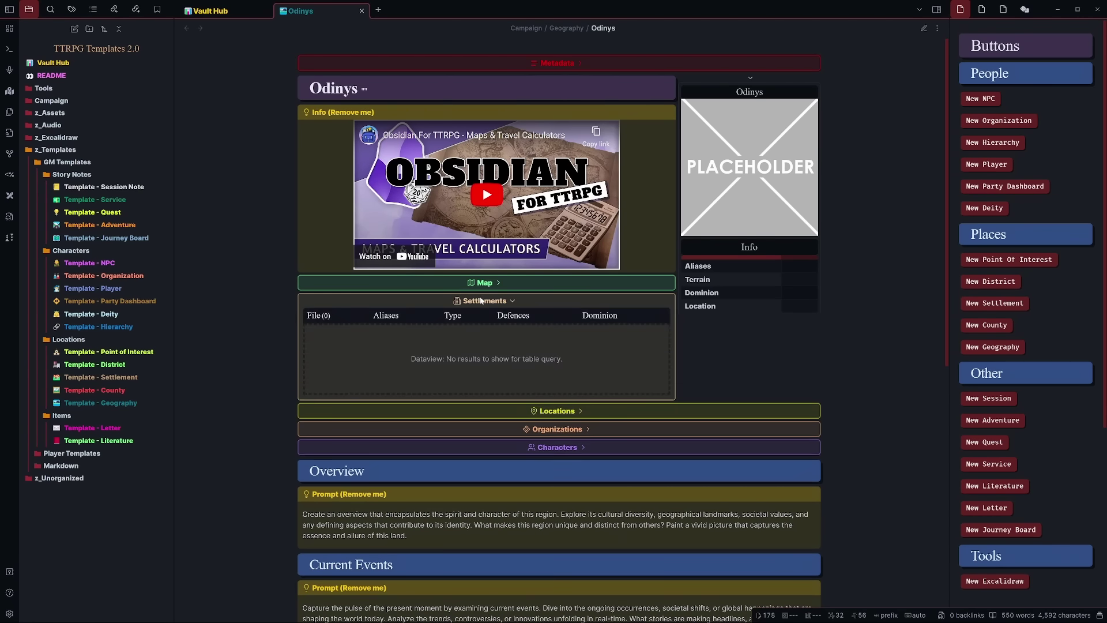
click(482, 301)
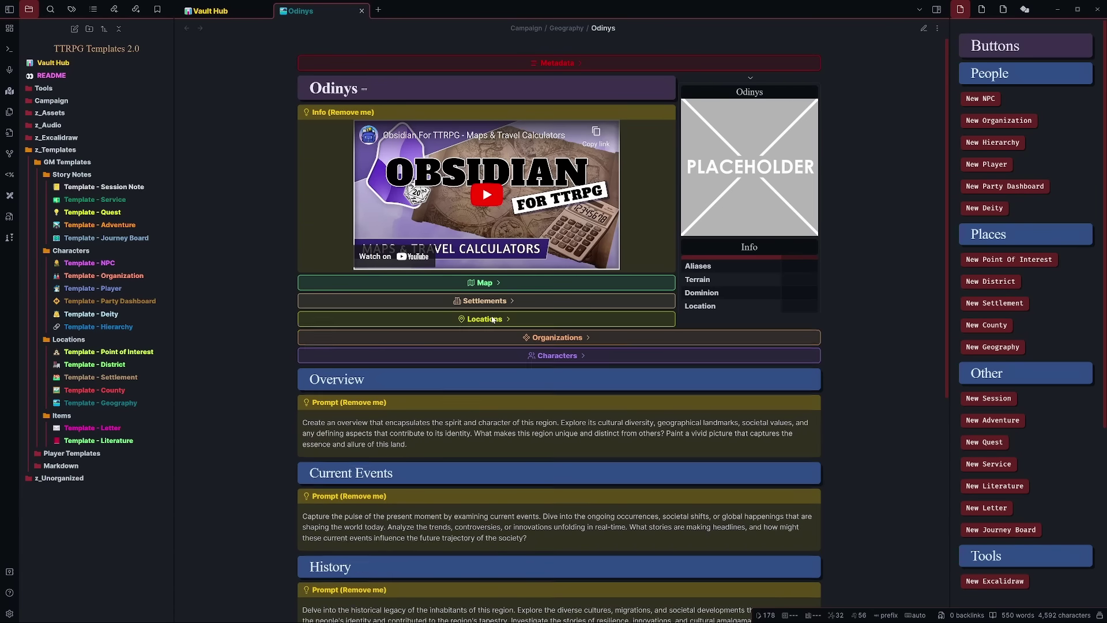
click(491, 319)
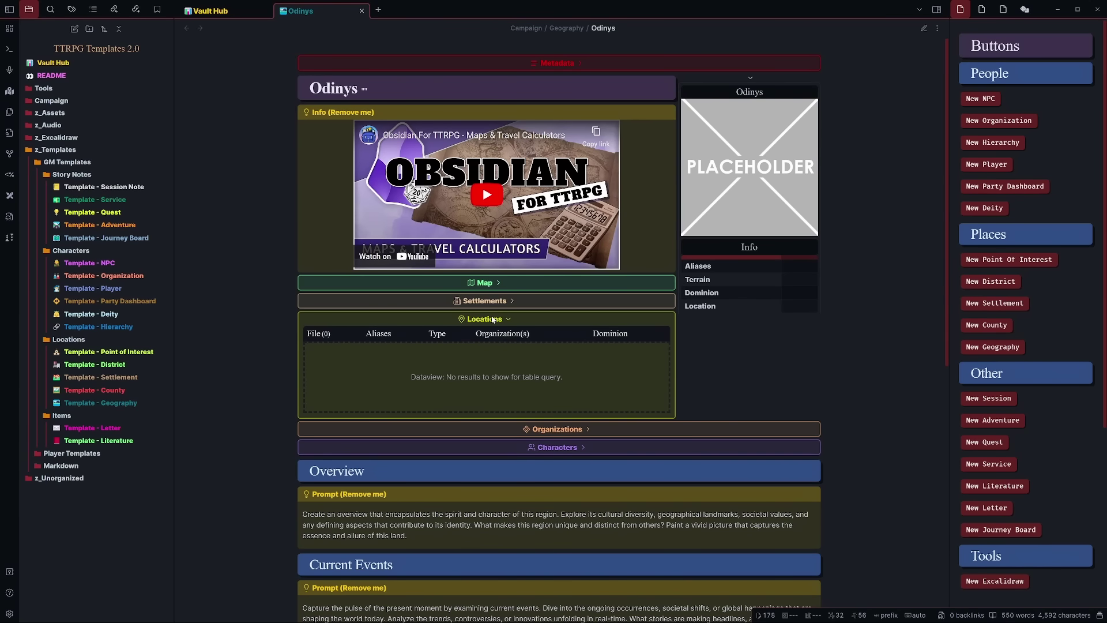
click(493, 320)
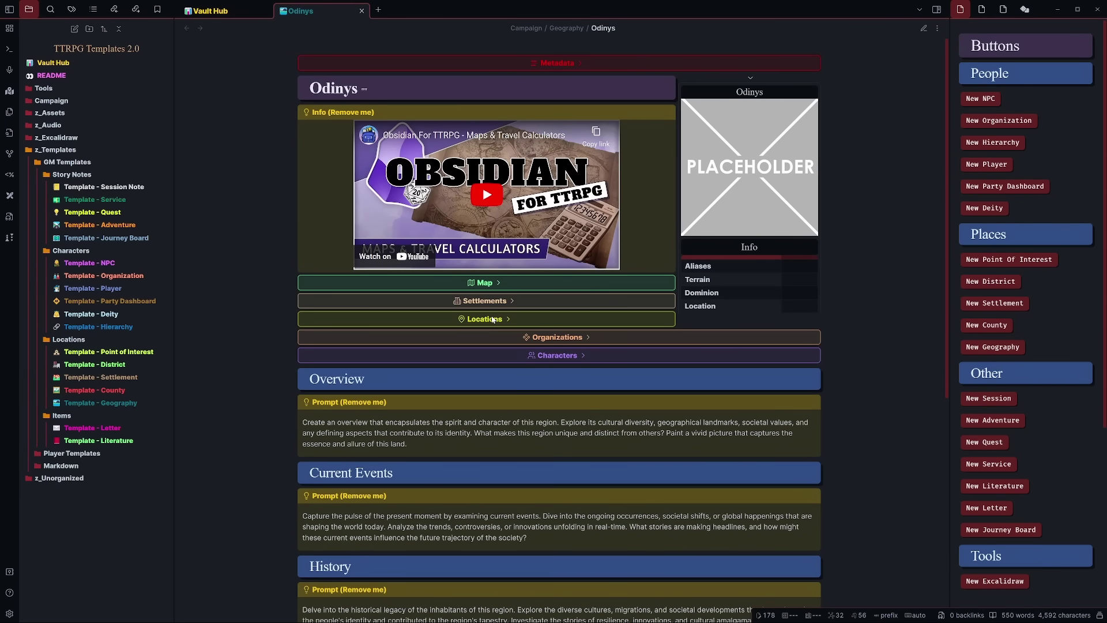
click(570, 340)
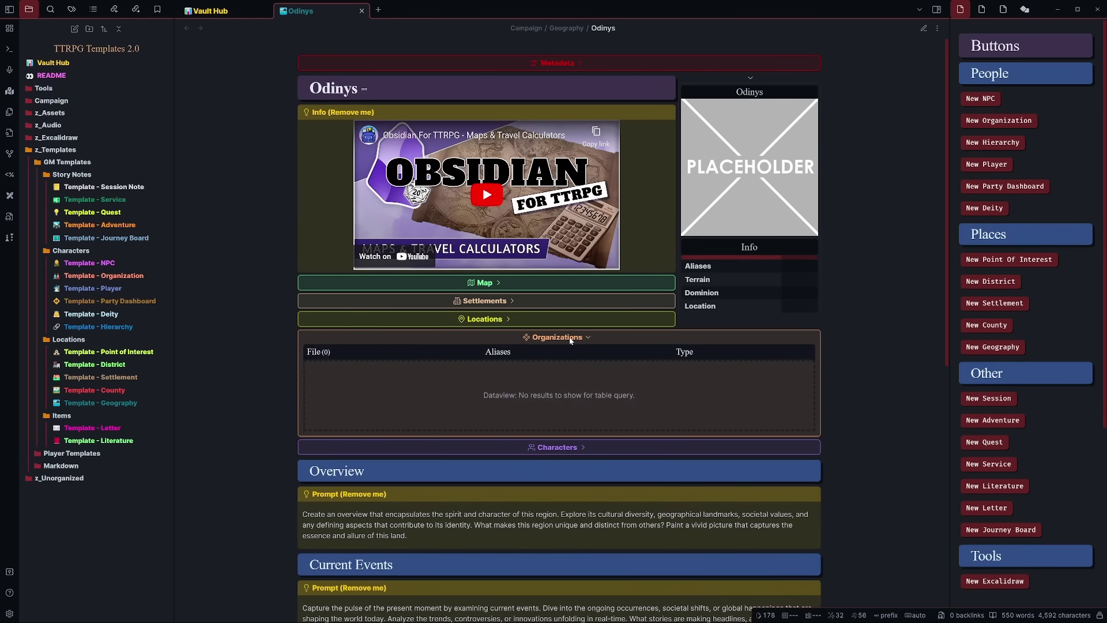
click(570, 338)
click(557, 356)
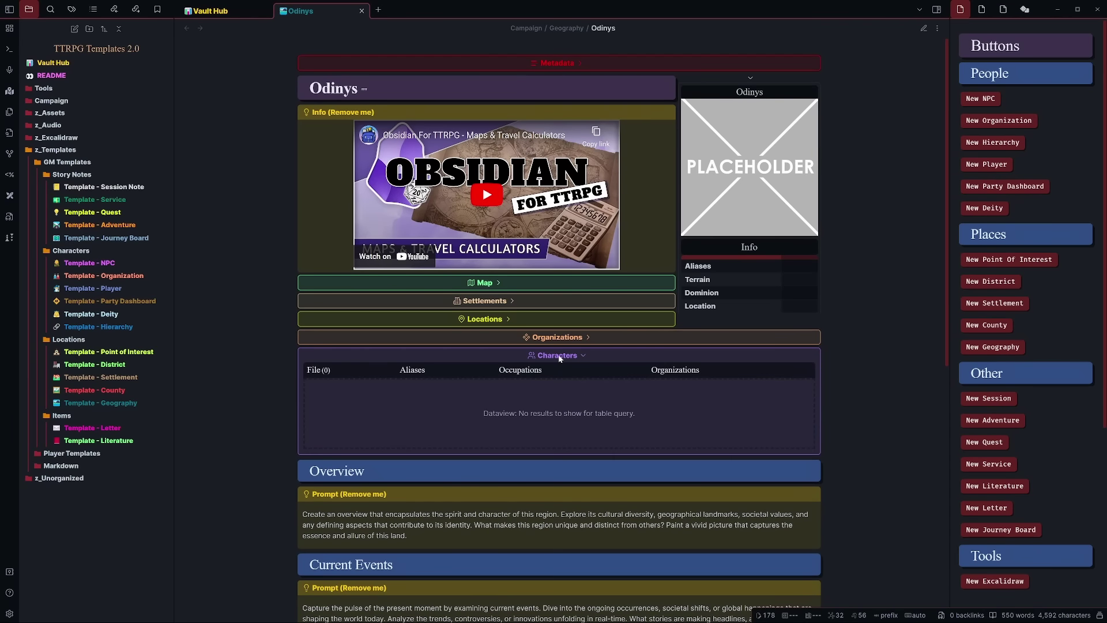
click(559, 356)
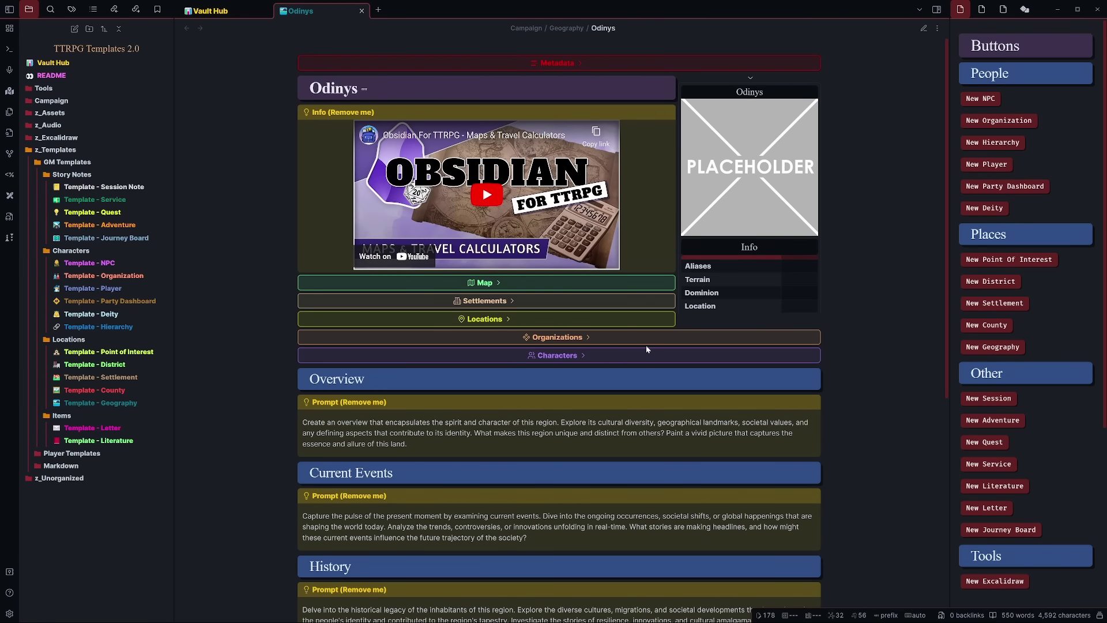
Delete the Characters section's Dataview block from the Odinys note's source and return to reading view.
key(ctrl+e)
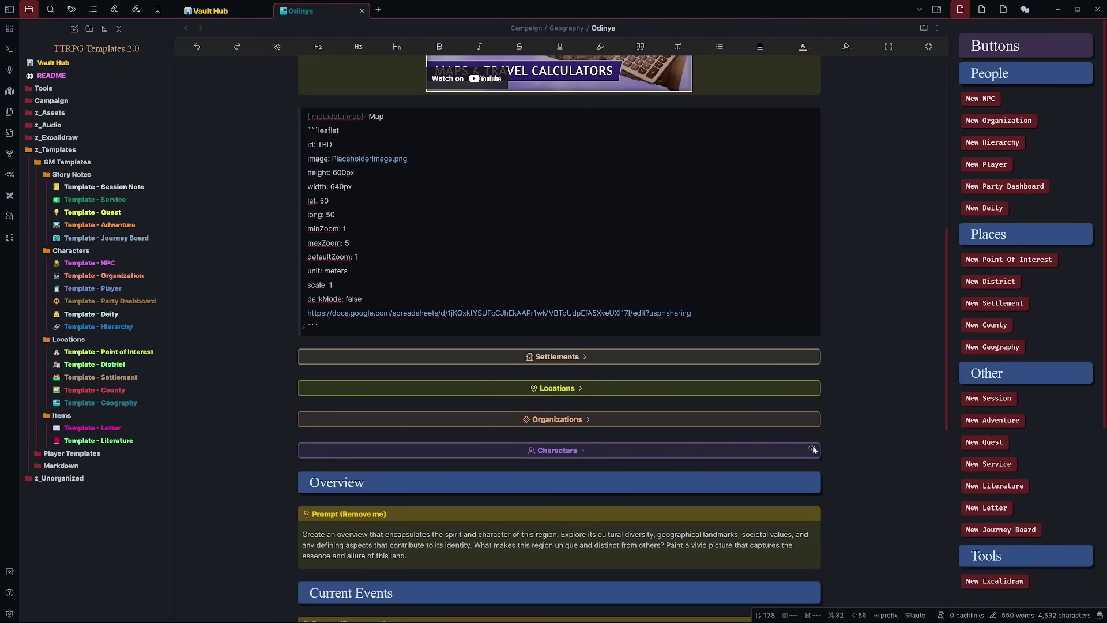
click(813, 449)
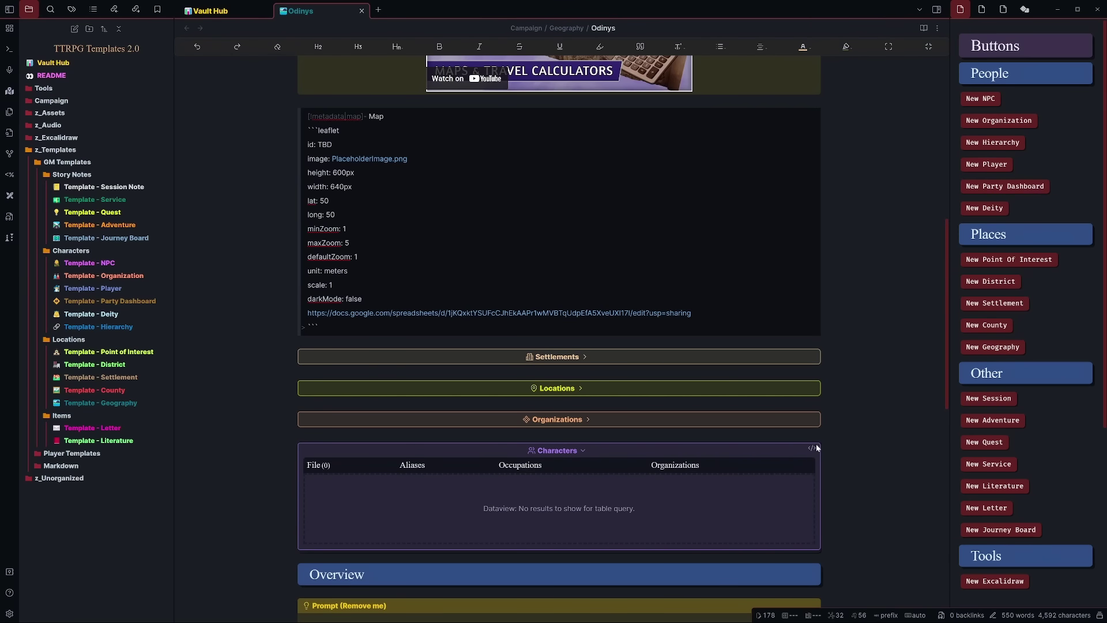
click(813, 449)
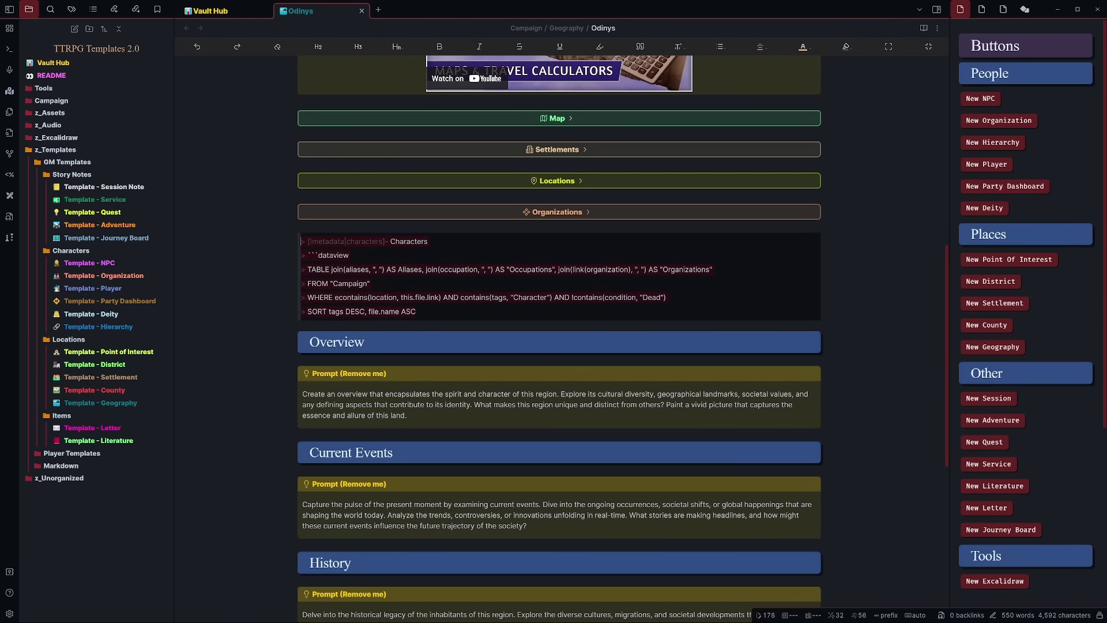
key(BackSpace)
key(BackSpace)
key(ctrl+e)
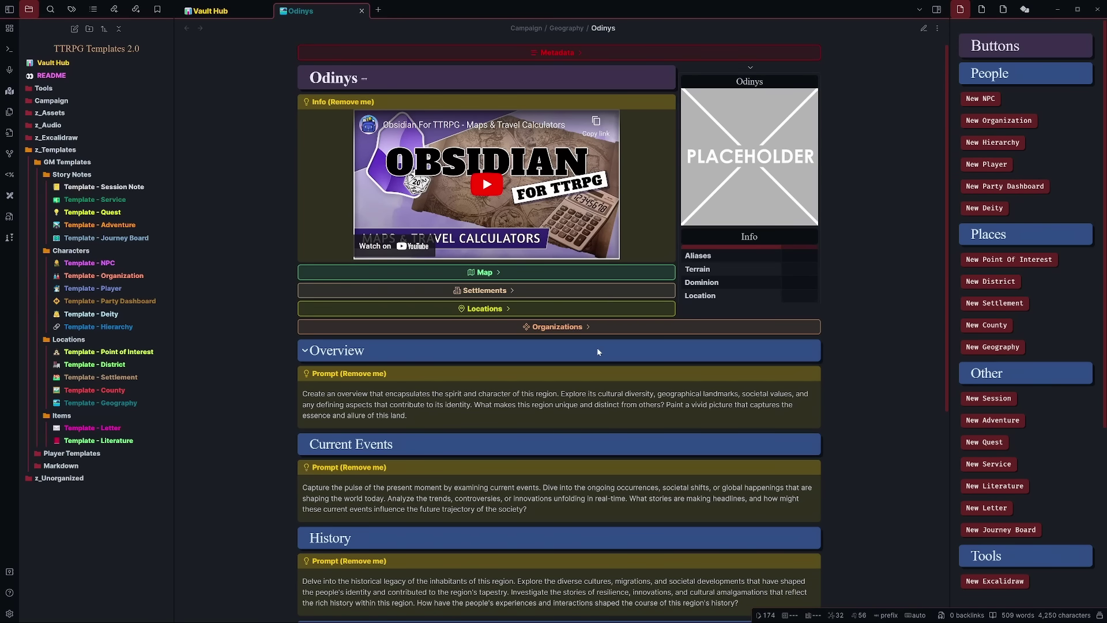
Review the System tags in the note's Metadata, and set its Art image to z_Assets/TEMP/Geography/Odinys.png.
click(566, 55)
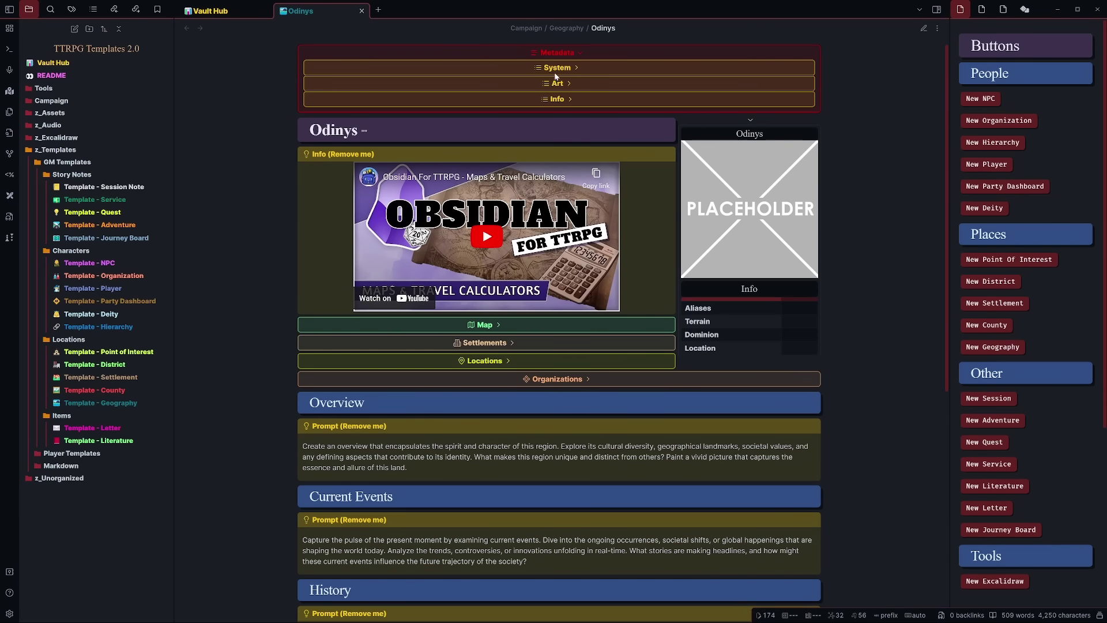
click(554, 69)
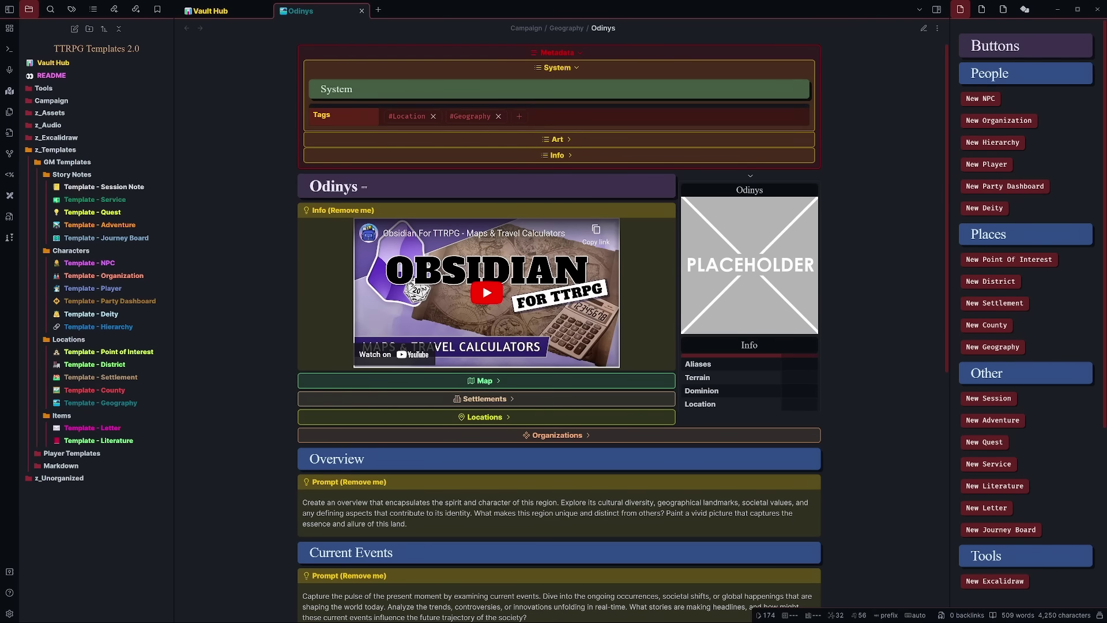
click(568, 70)
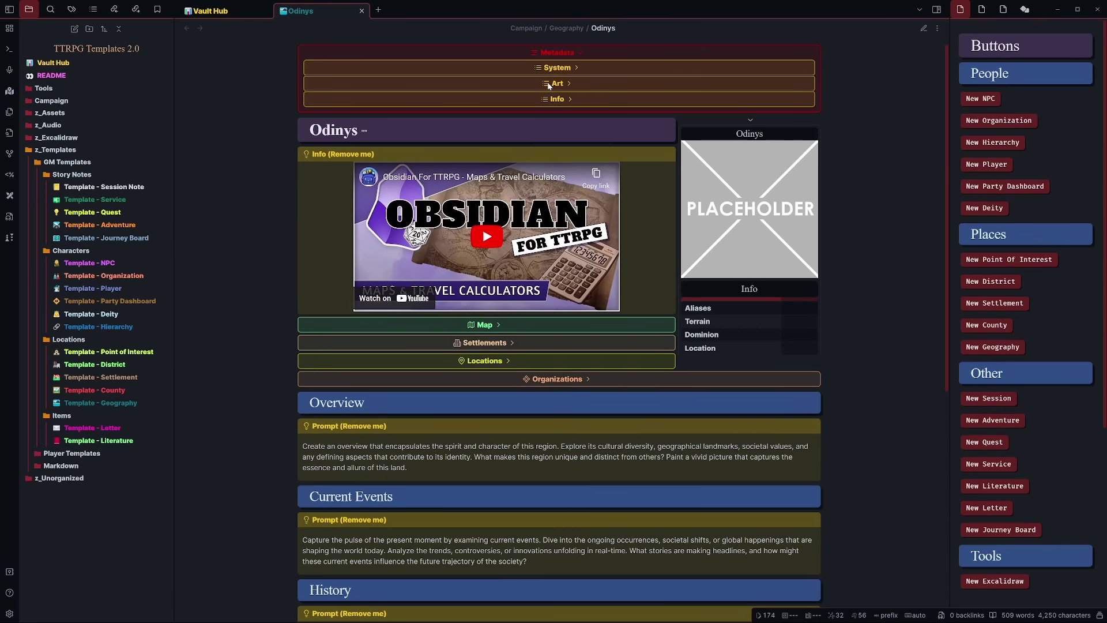
click(549, 84)
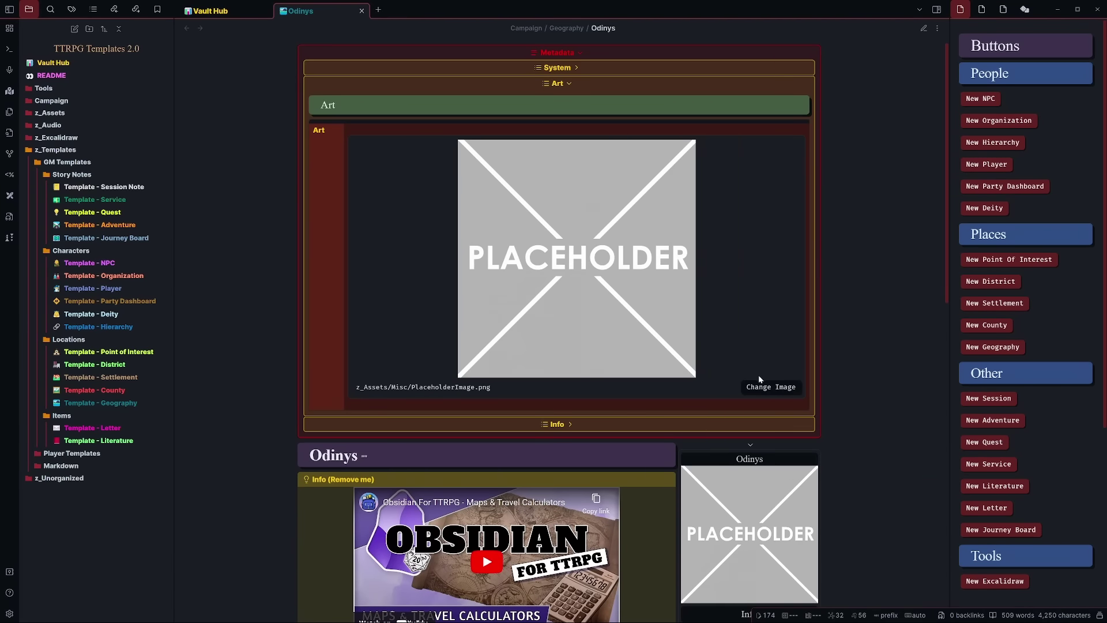
click(771, 387)
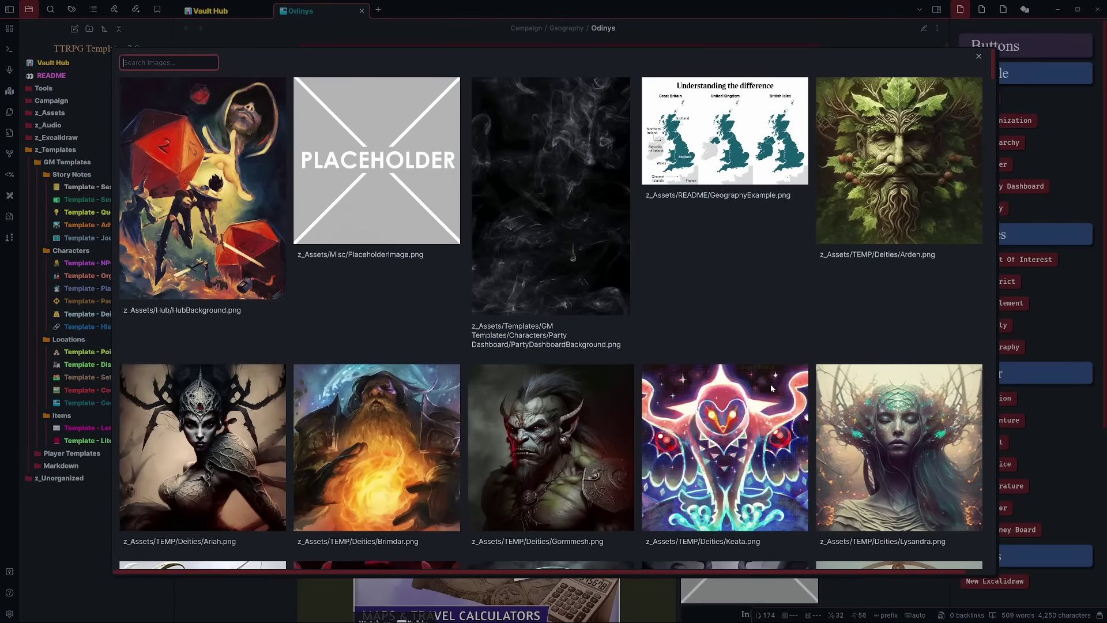
text(Odinys)
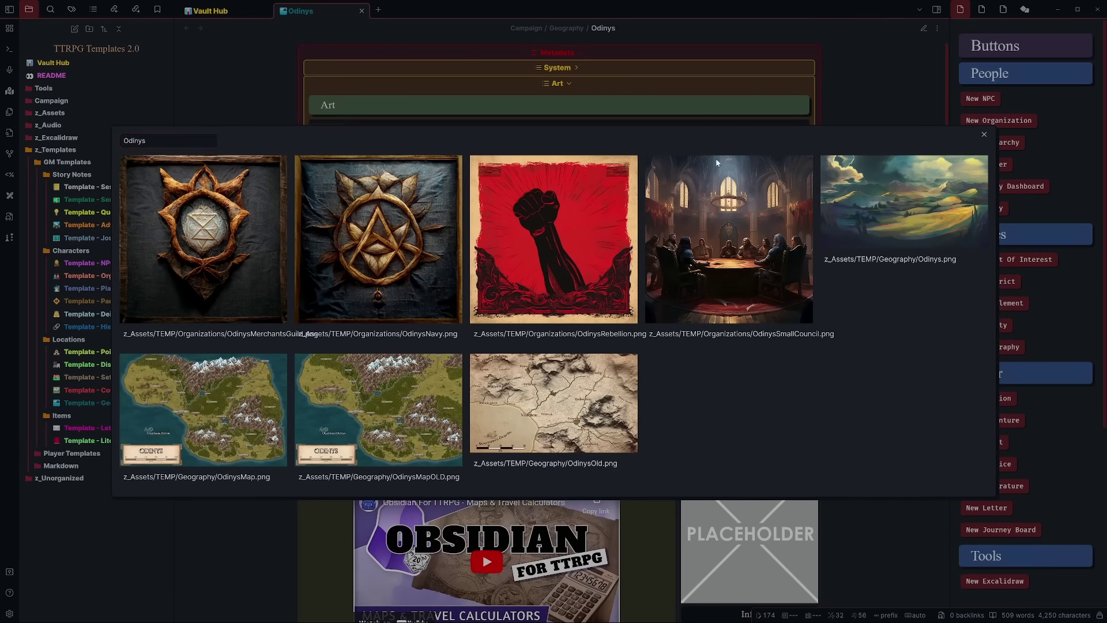
click(876, 203)
click(557, 83)
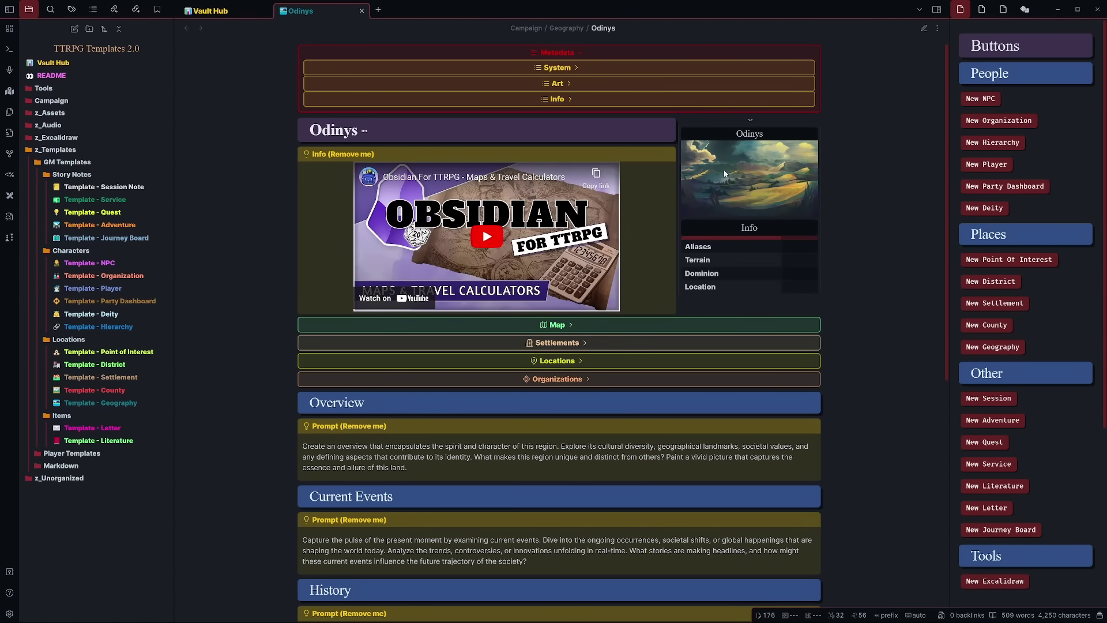
In the Info metadata, set the pronunciation to OH-DIN-iss and add the alias Kingdom of Odinys.
click(571, 99)
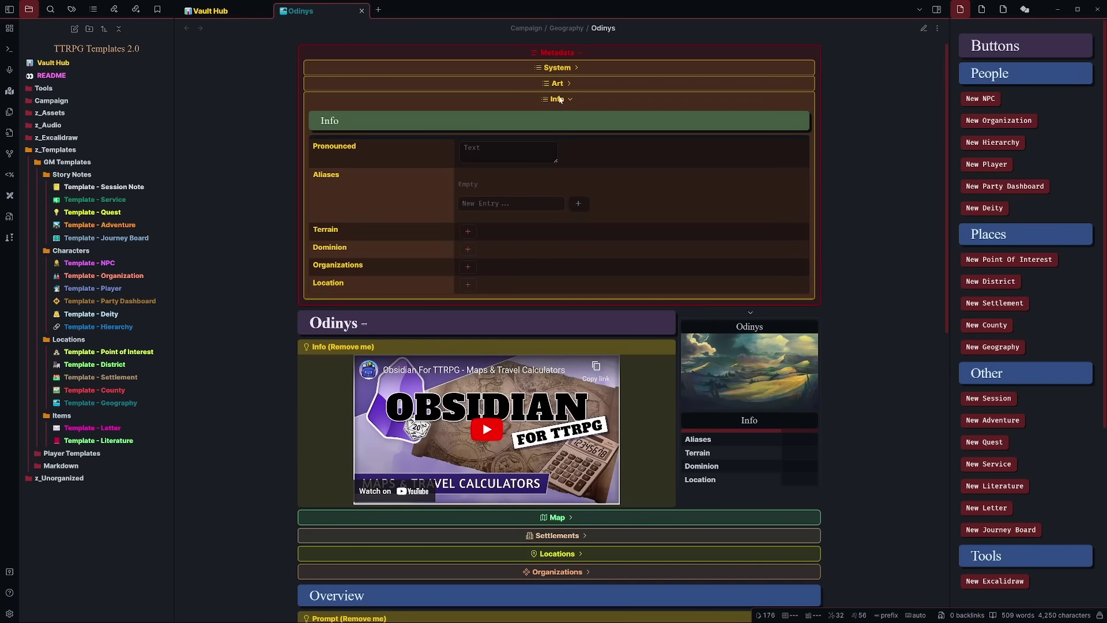
click(507, 152)
text(OH-DIN-iss)
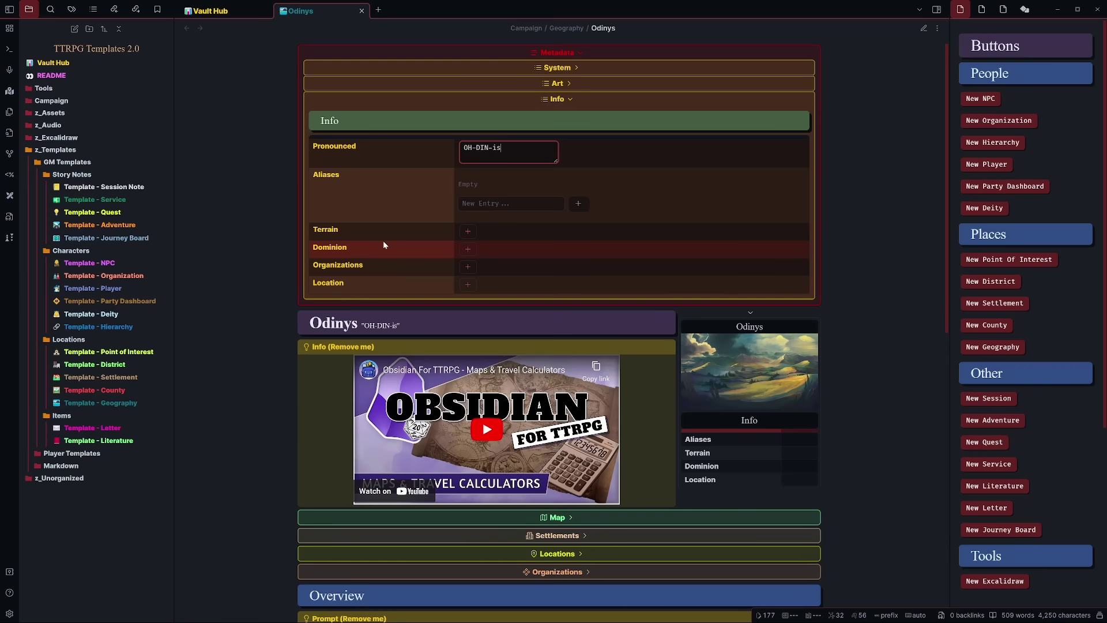
click(292, 208)
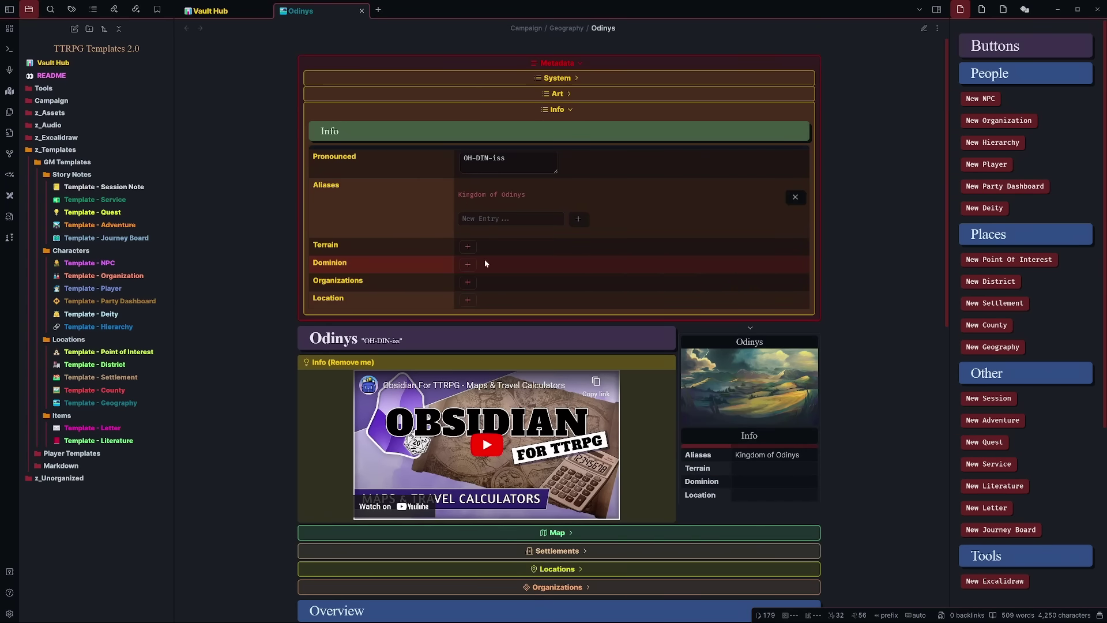
Add Hills, Plains, River and Forest as terrain in the Odinys note's Info metadata.
click(468, 246)
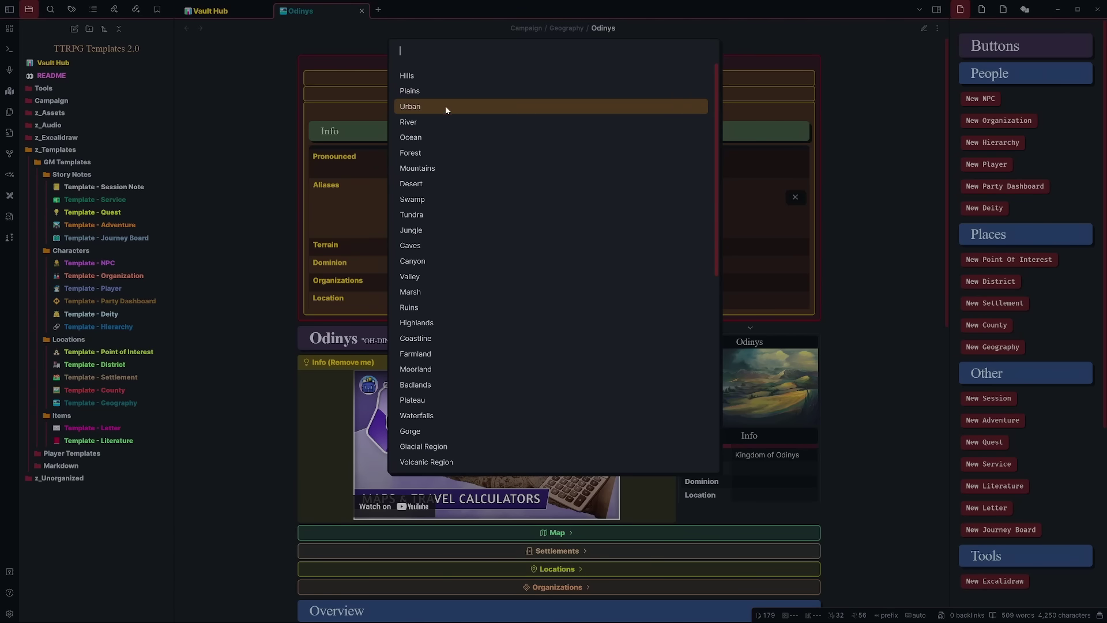
click(424, 80)
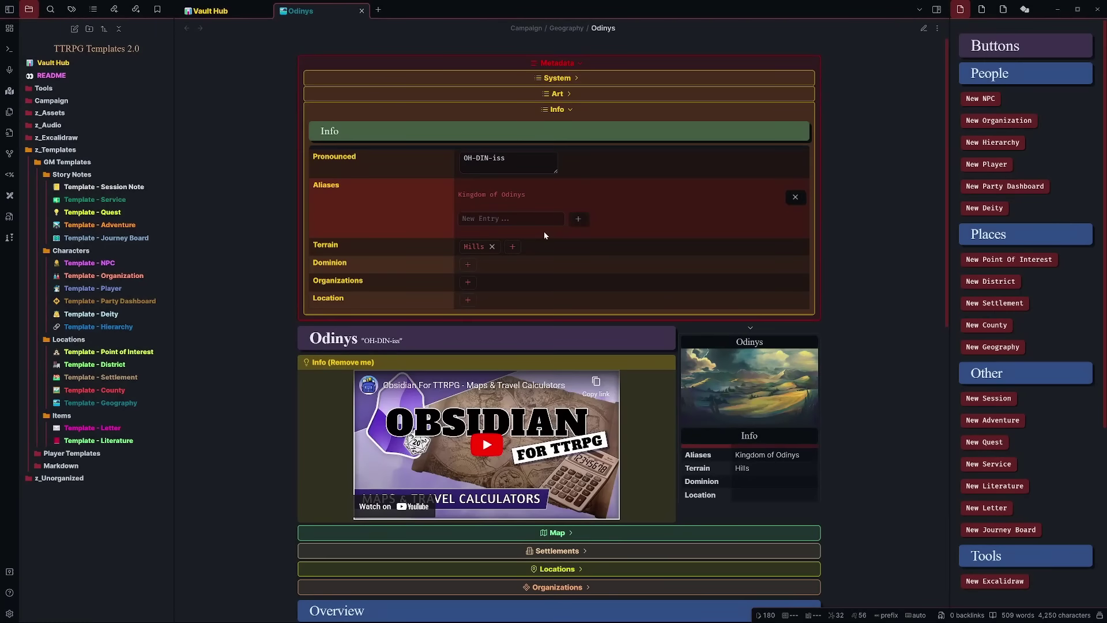
click(516, 243)
click(420, 94)
click(562, 244)
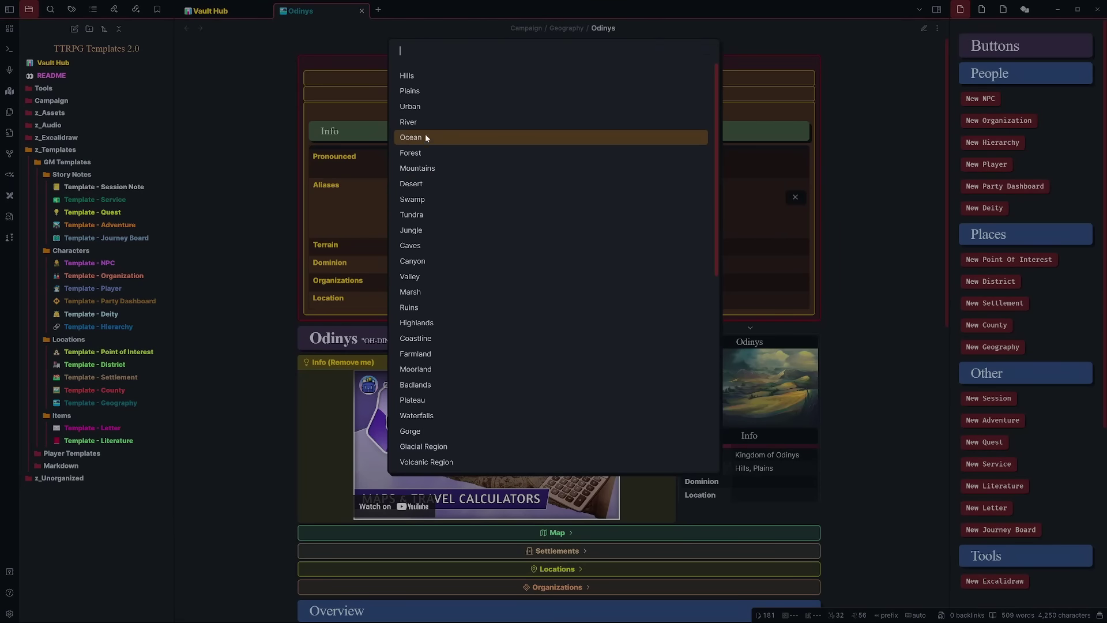
click(424, 122)
click(590, 243)
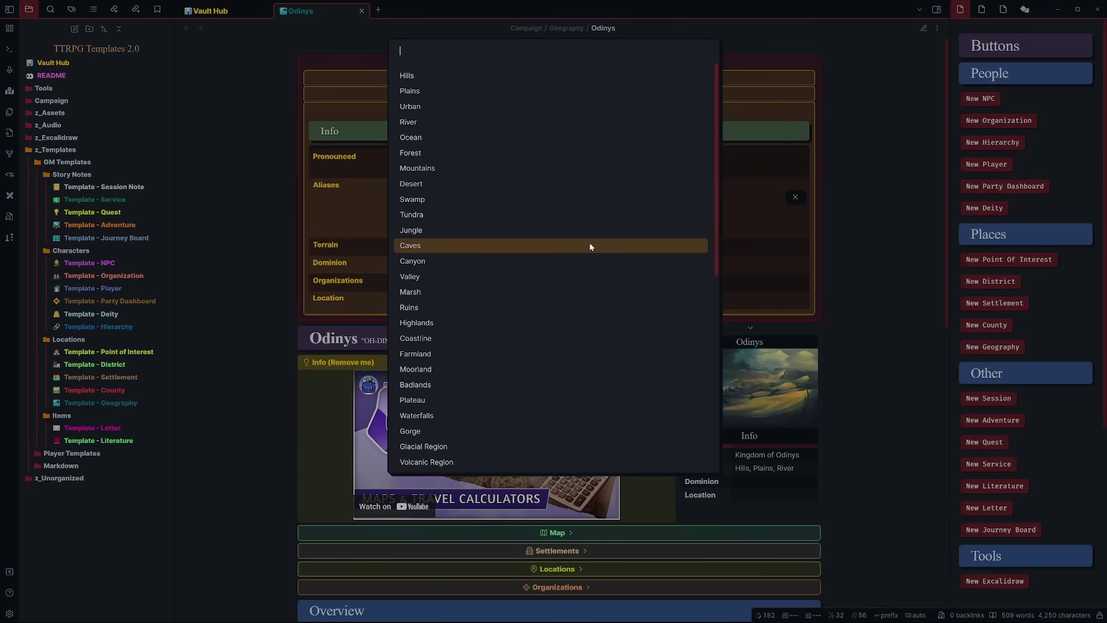
text(fo)
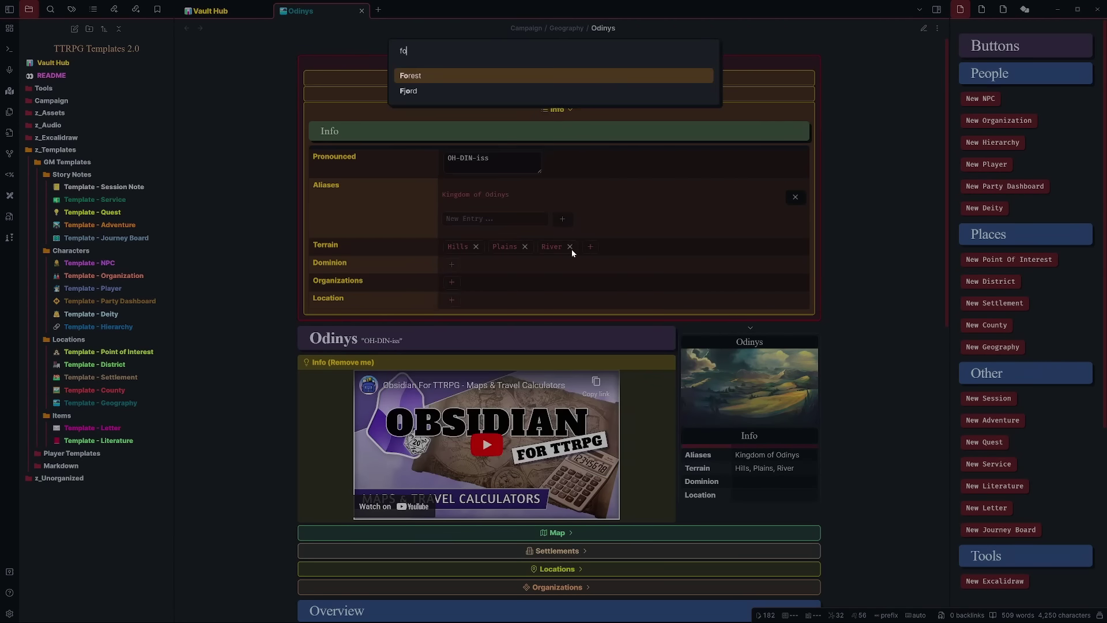
click(453, 80)
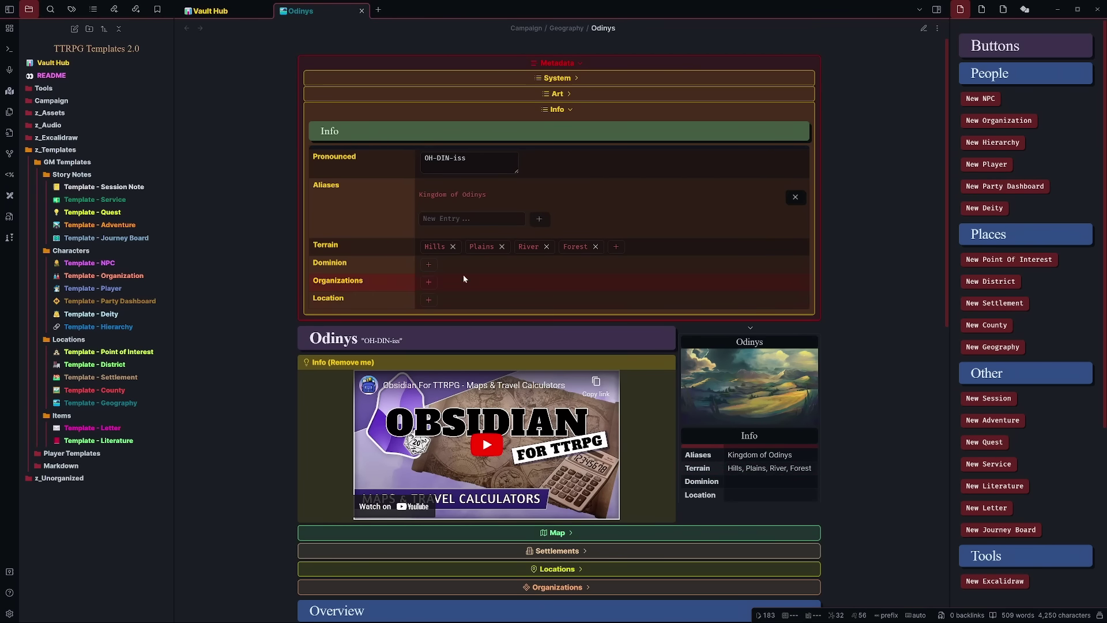
Check the available Dominion and Location choices for Odinys without selecting any, and collapse the Info and Metadata sections.
click(423, 266)
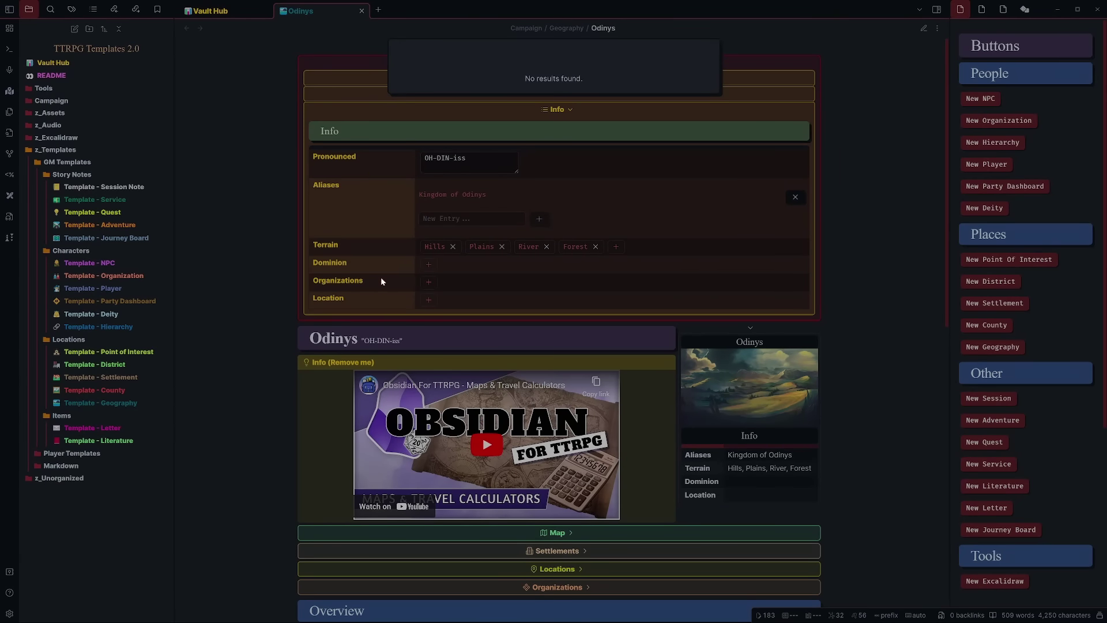
key(Escape)
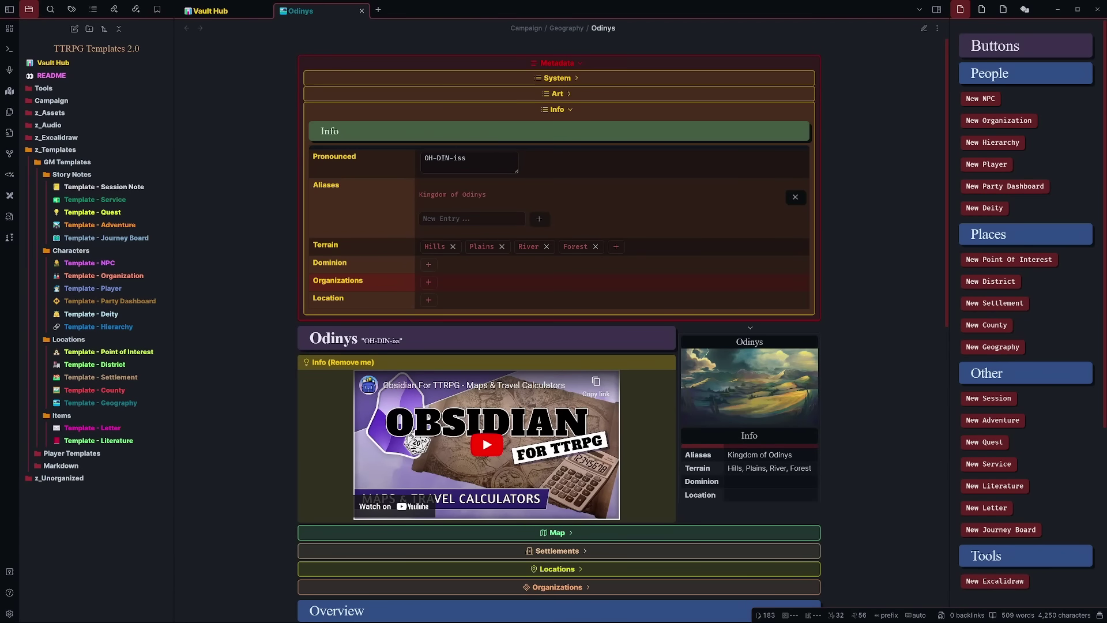
click(427, 300)
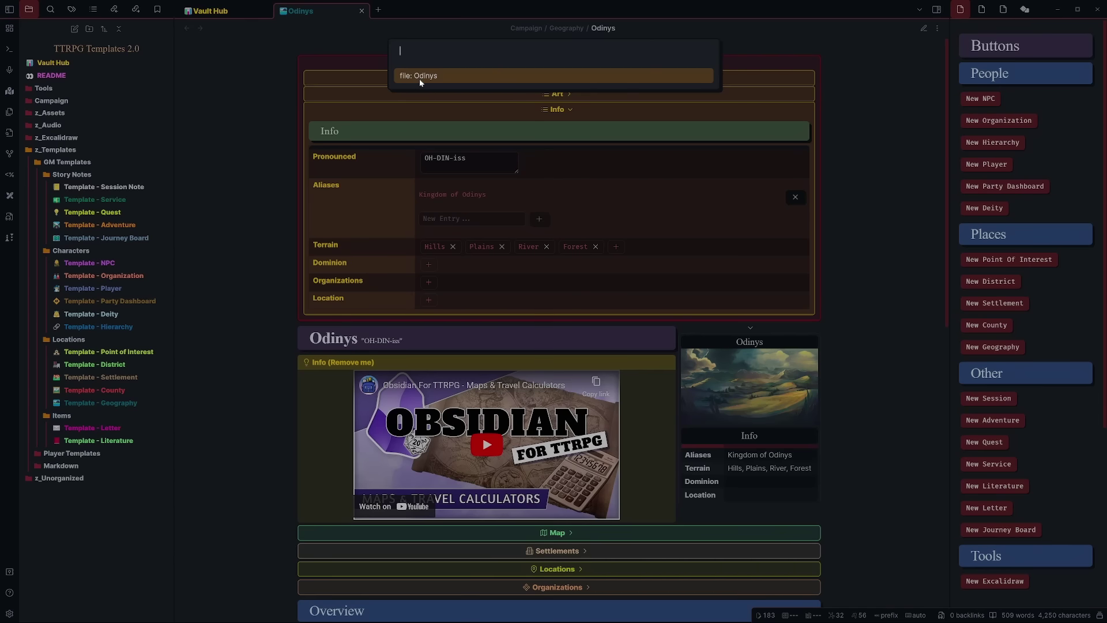
key(Escape)
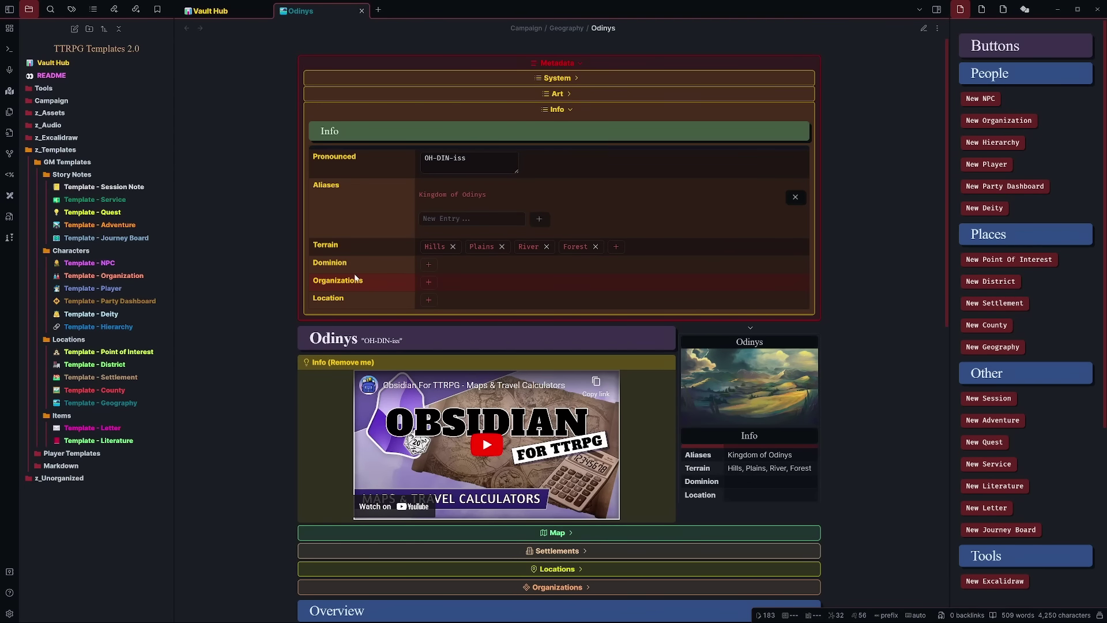
click(566, 113)
click(562, 61)
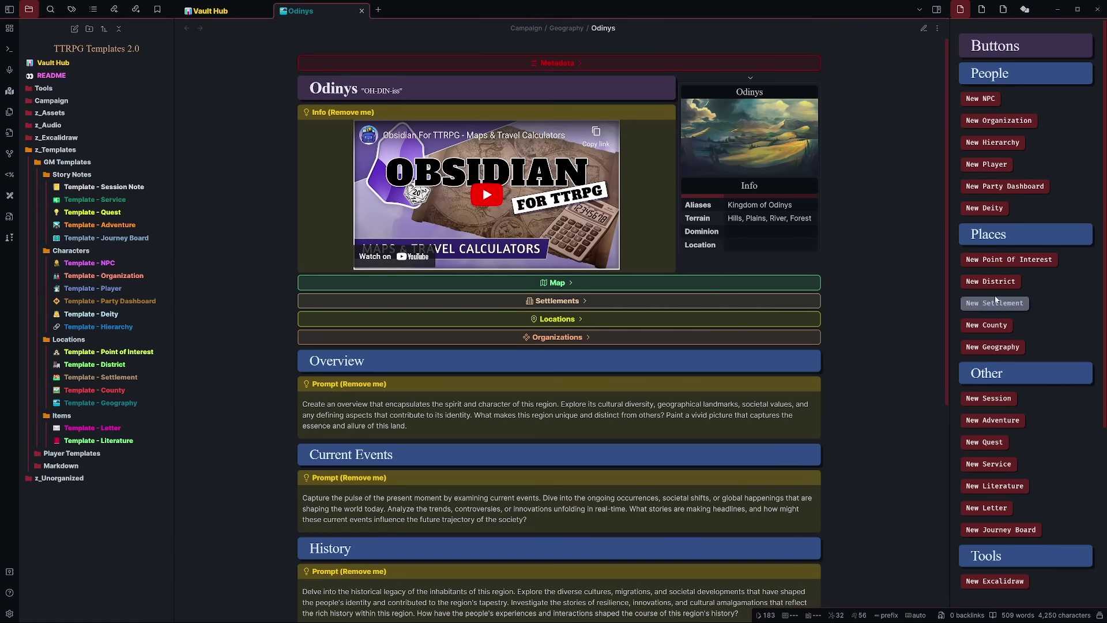
Create a new settlement note named Onyxdale.
click(1014, 306)
text(On)
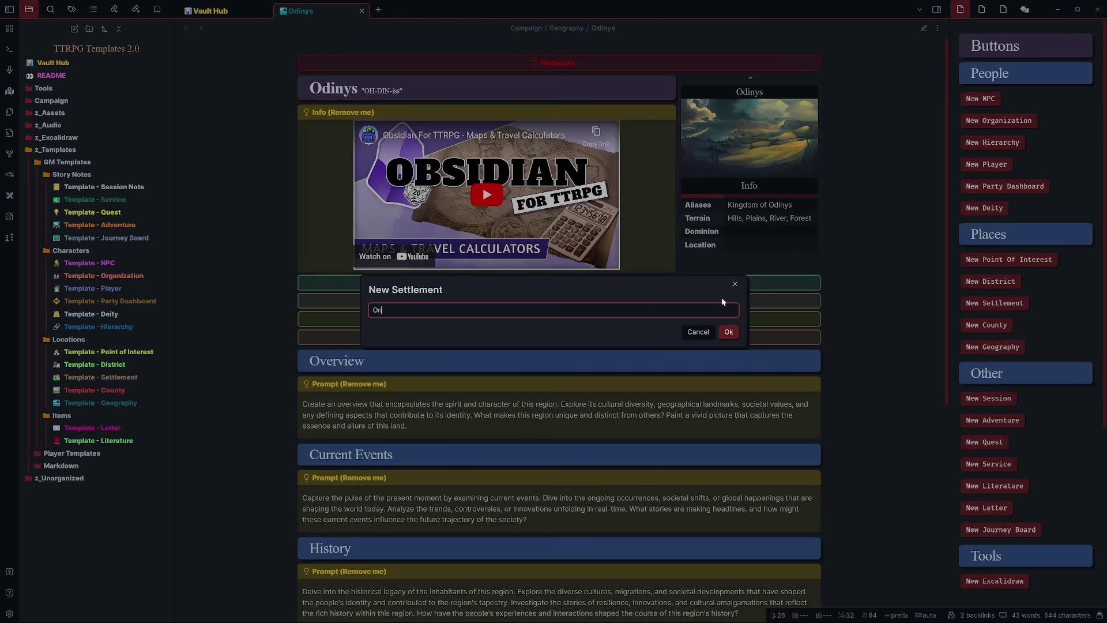
text(yxdale)
click(729, 332)
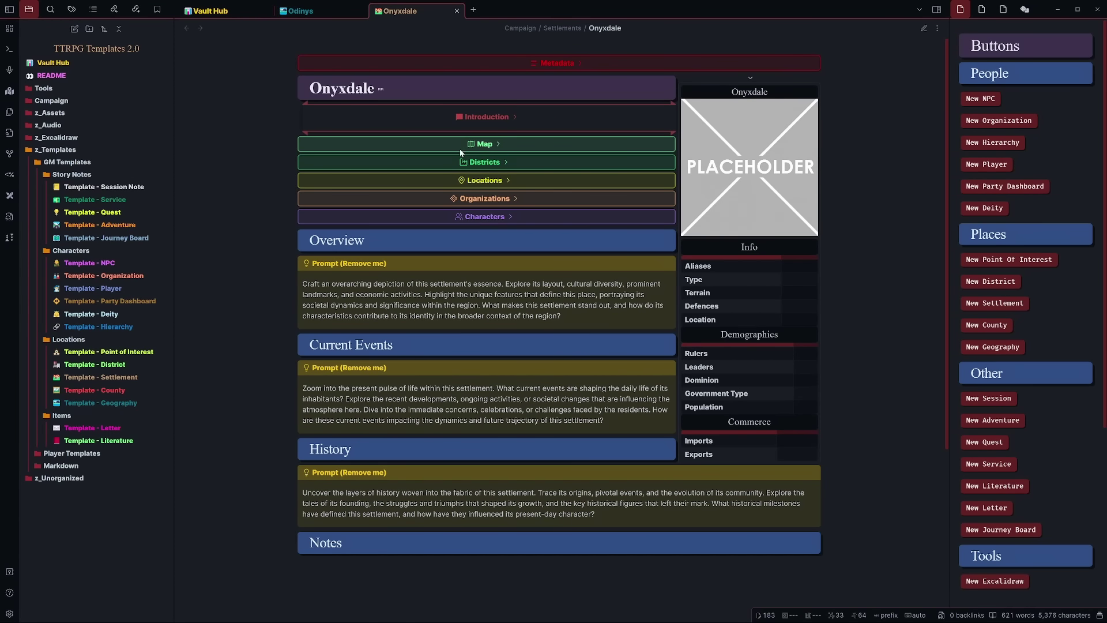
Review the System tags in Onyxdale's Metadata, and set its Art image to z_Assets/TEMP/Settlements/Onyxdale.png.
click(551, 65)
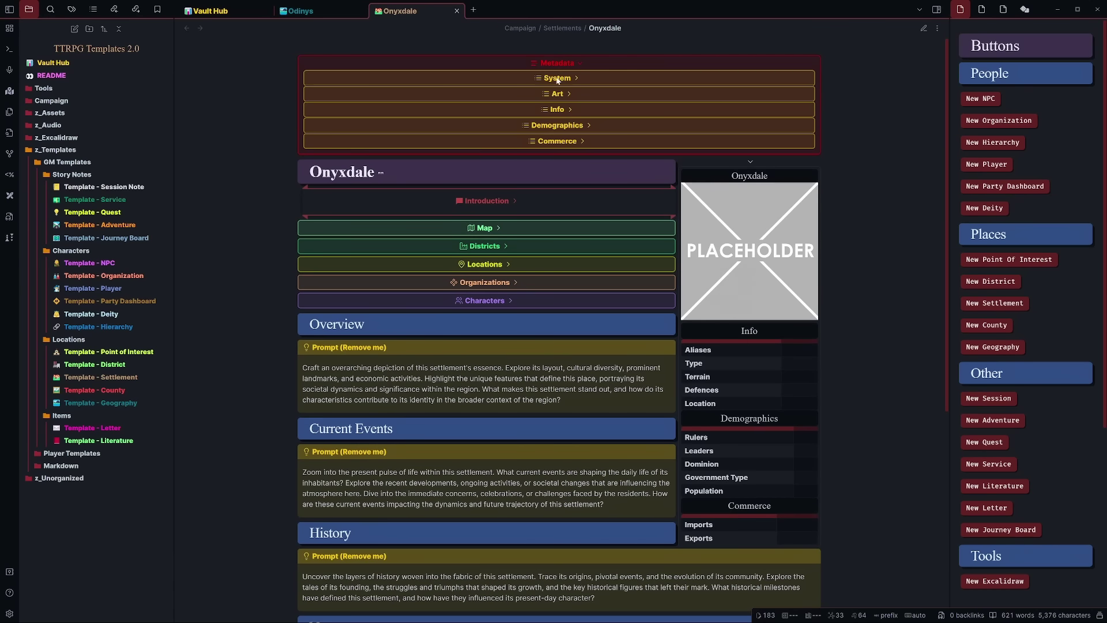
click(557, 78)
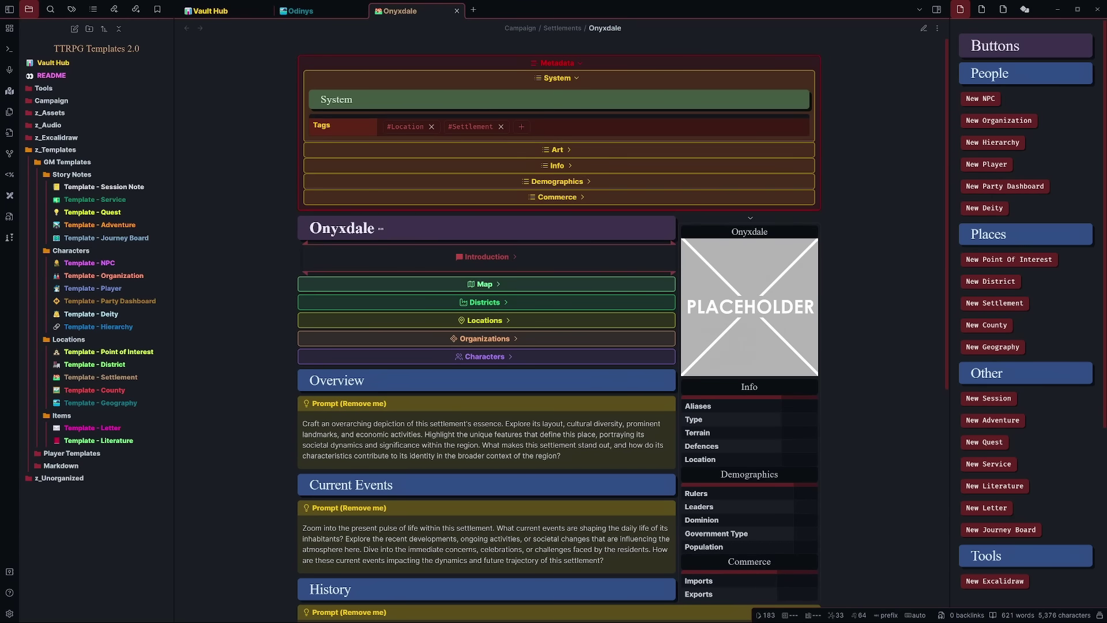
click(565, 79)
click(564, 94)
click(770, 397)
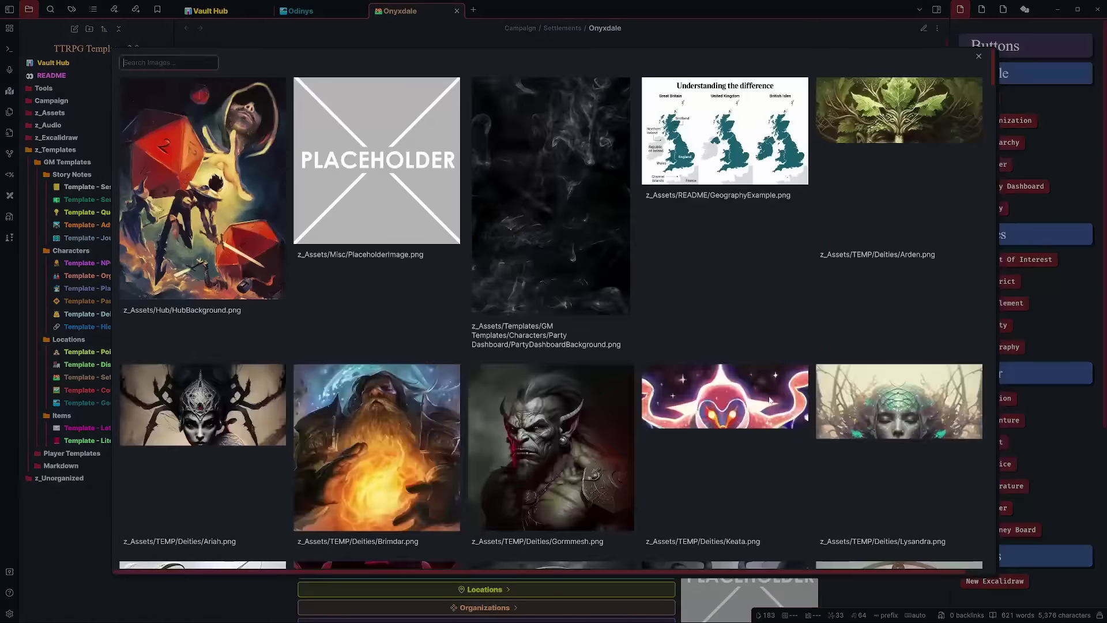
text(Ol)
key(BackSpace)
text(n)
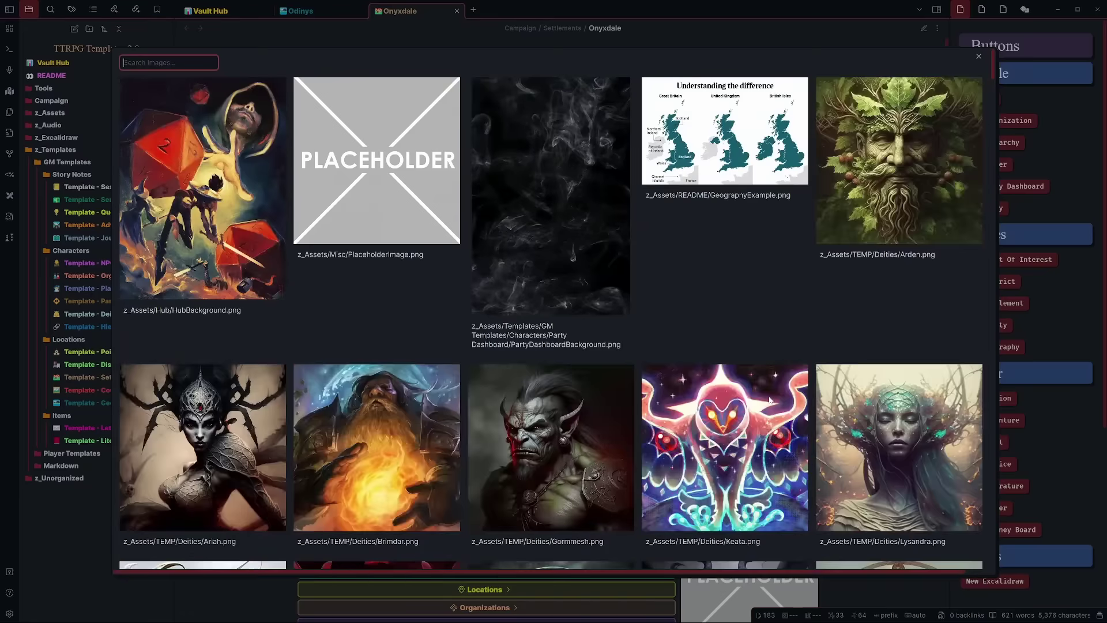
text(yxdale)
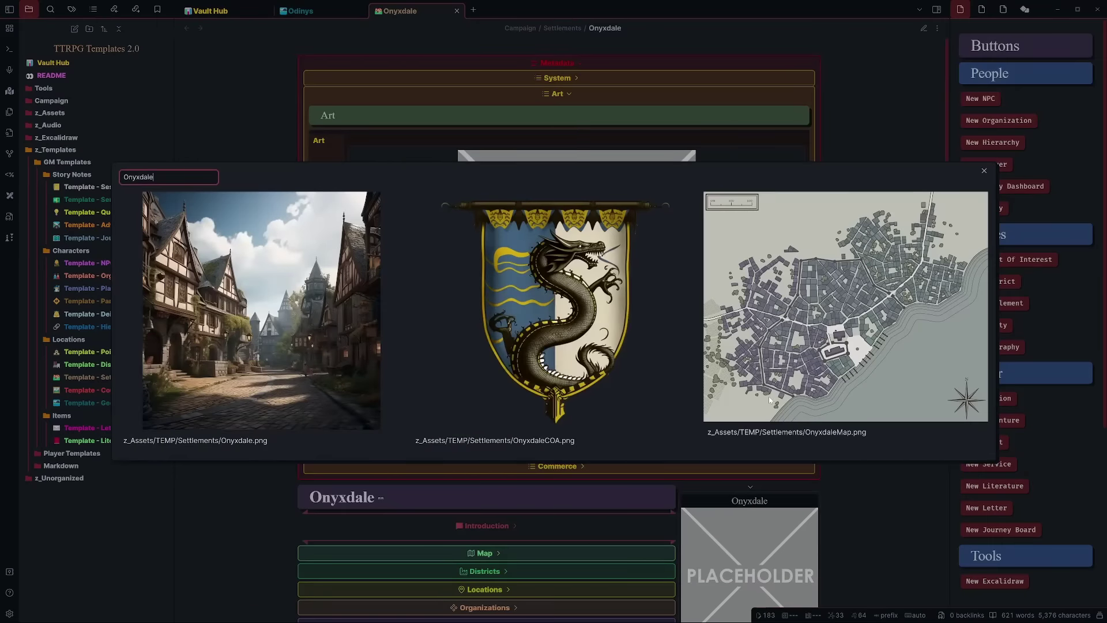
click(354, 378)
click(544, 94)
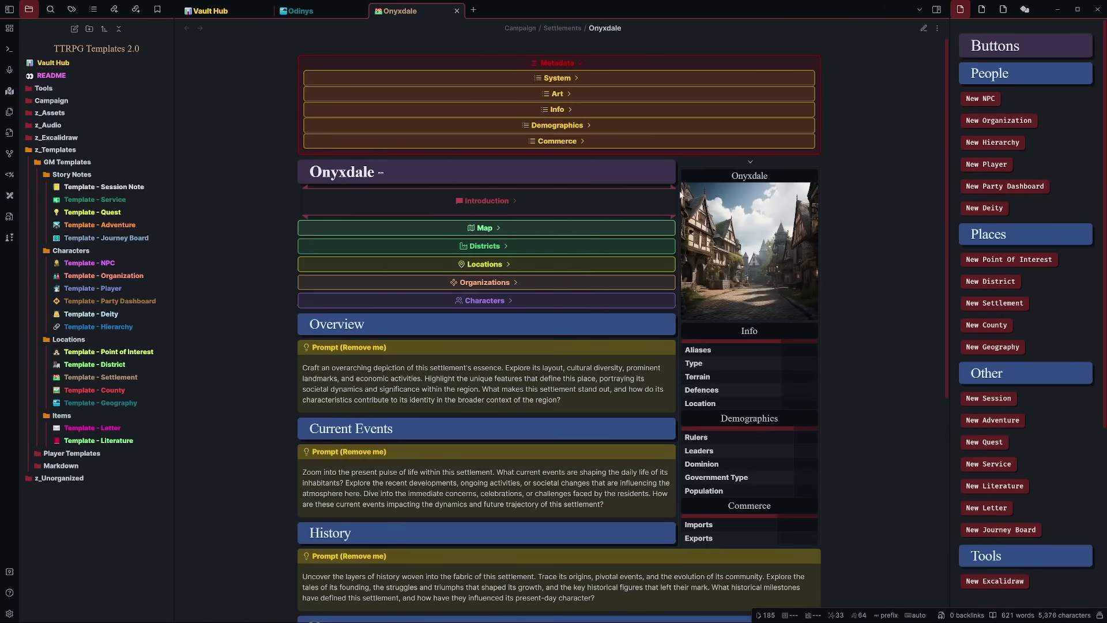
In Onyxdale's Info metadata, set the Type to Large Town and the Defences to Average.
click(564, 110)
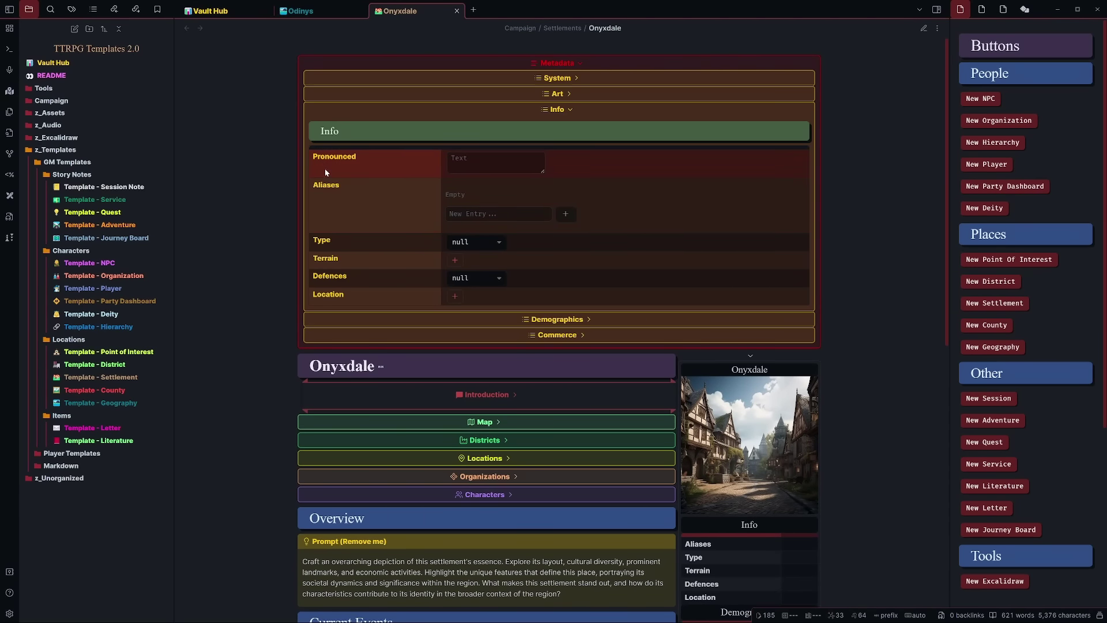
scroll(331, 179, down, 1)
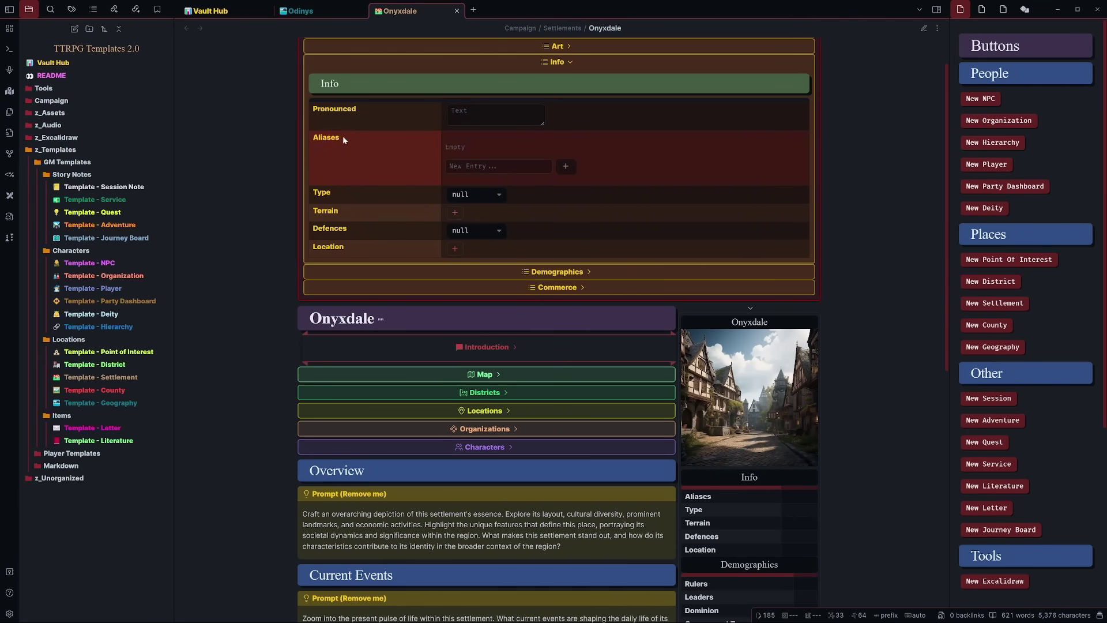
click(477, 194)
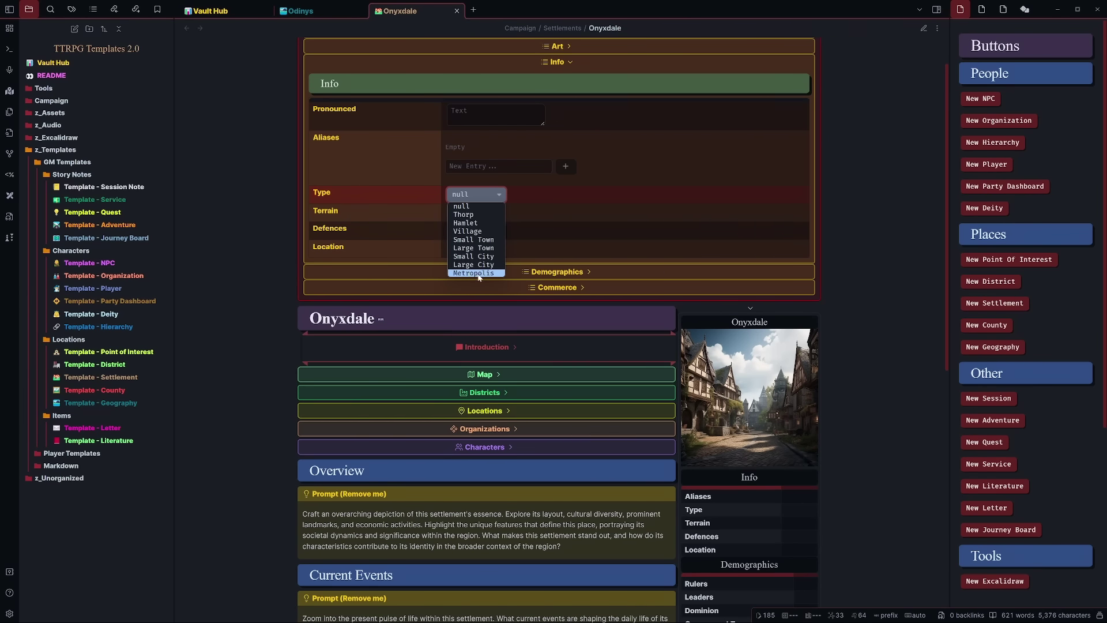
click(469, 248)
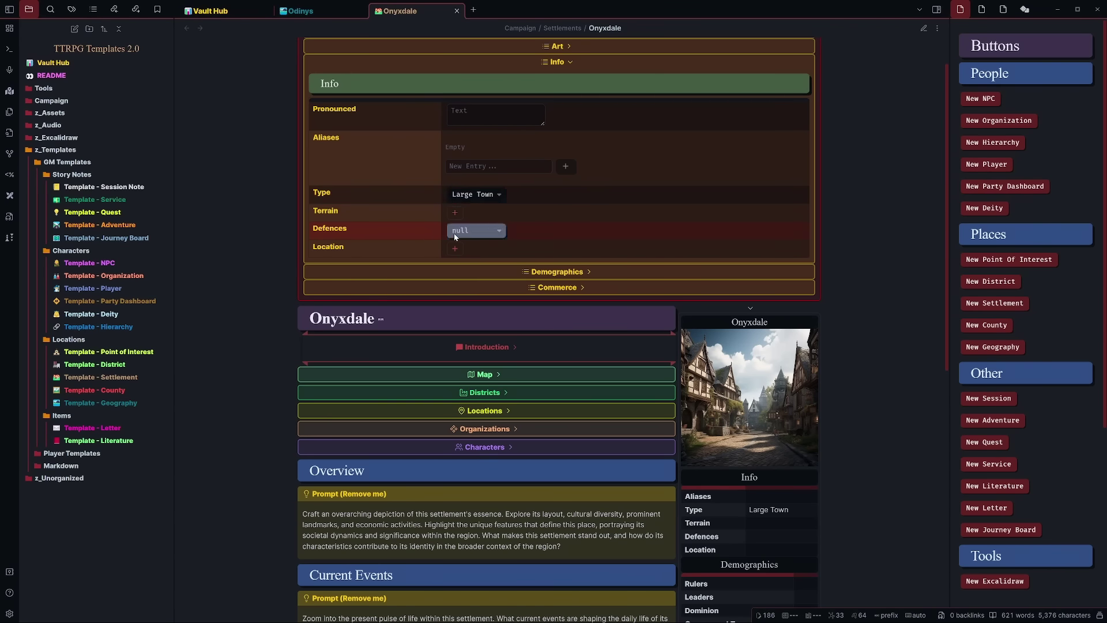
click(456, 231)
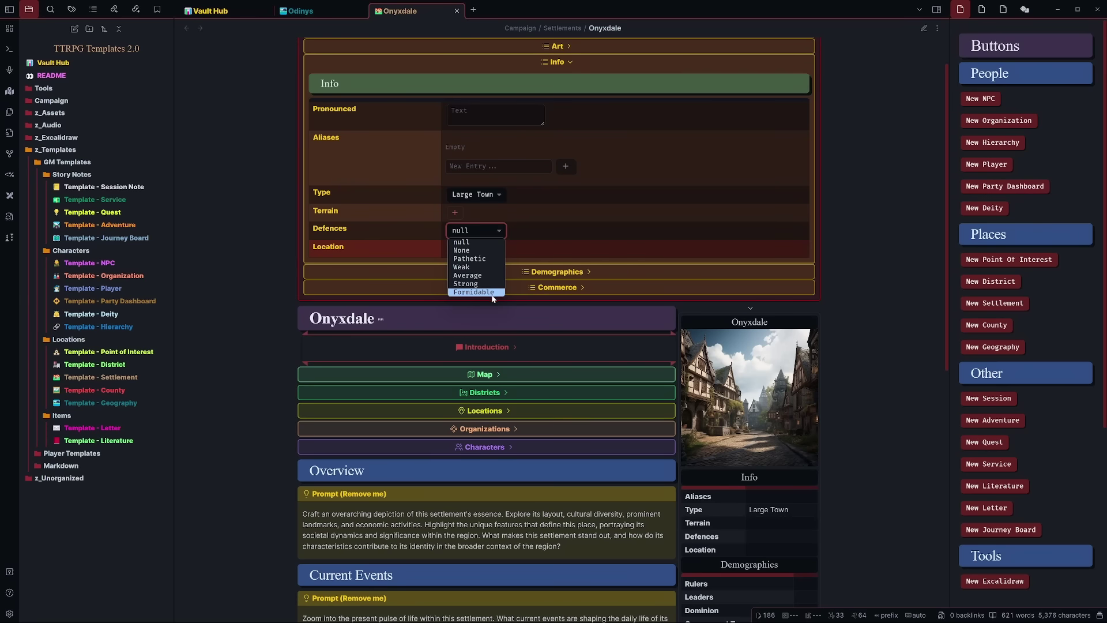
click(466, 275)
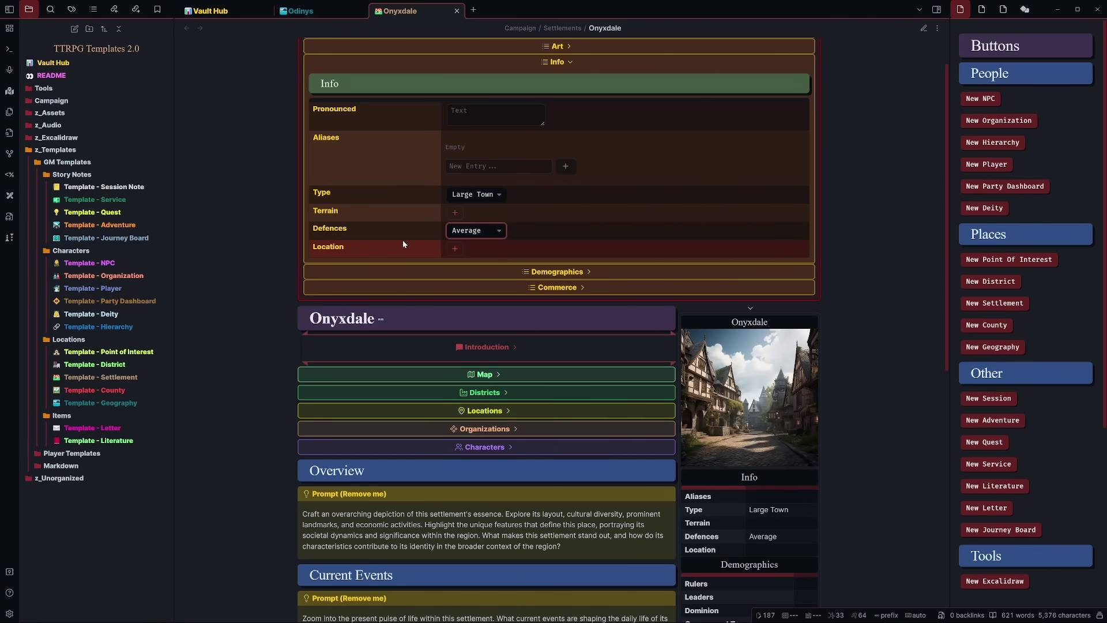
Set Onyxdale's Location to the Odinys note.
click(452, 248)
key(Down)
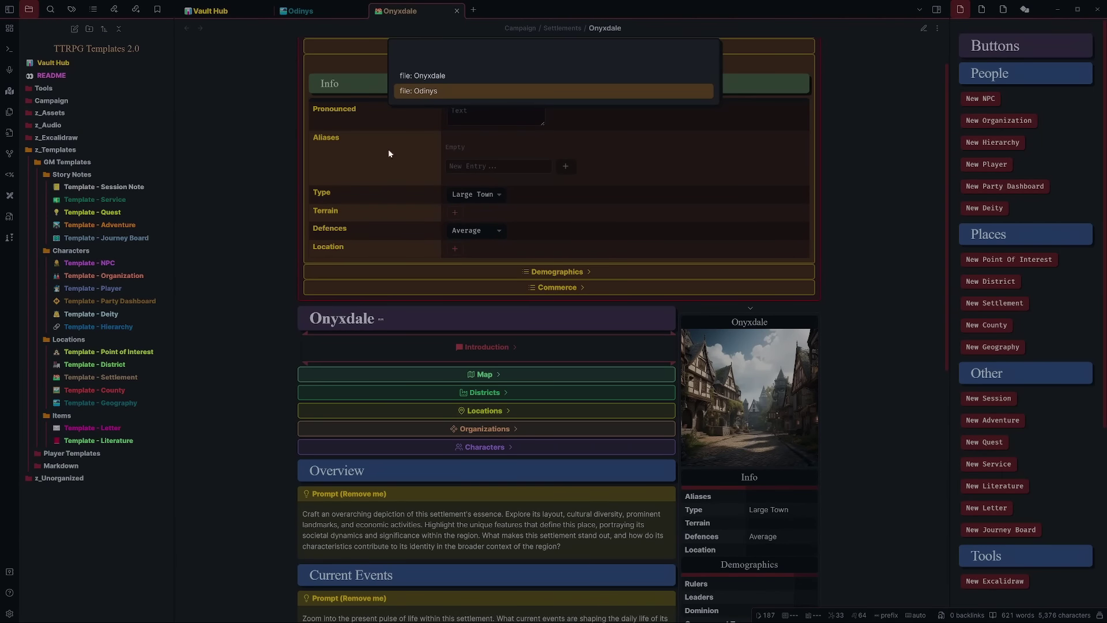
click(430, 92)
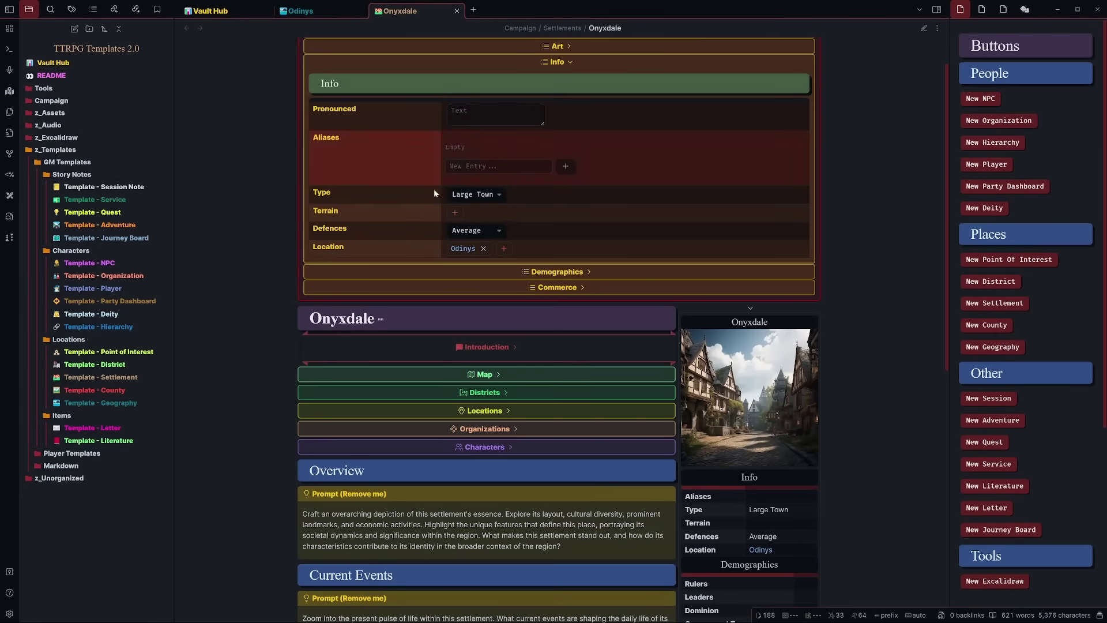
Return to the Odinys note and check its Settlements table for the Onyxdale entry.
click(313, 16)
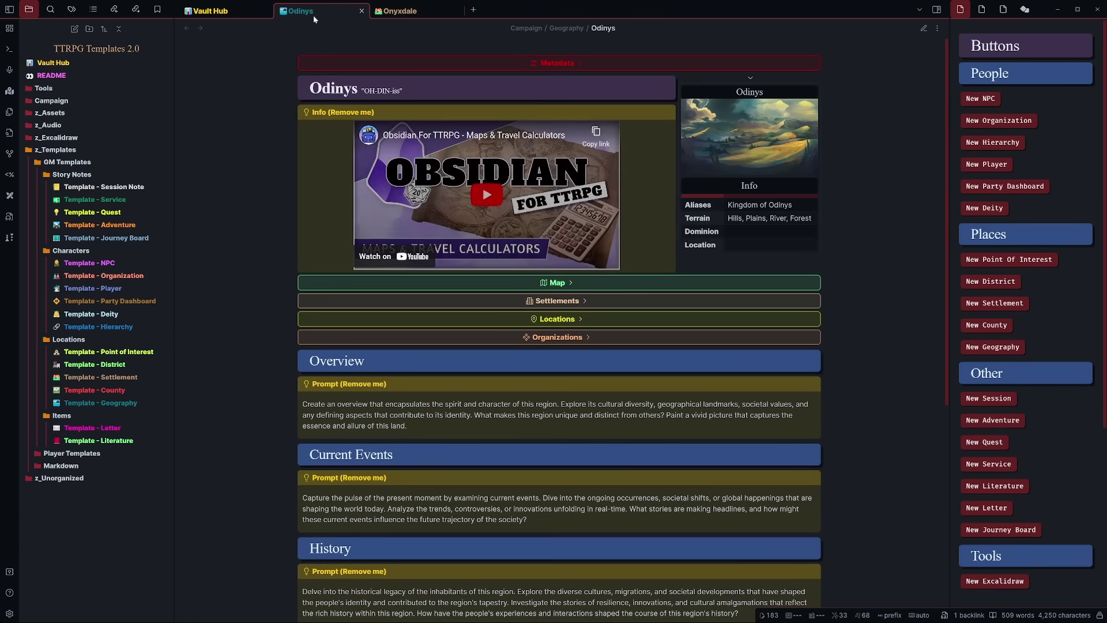
click(535, 301)
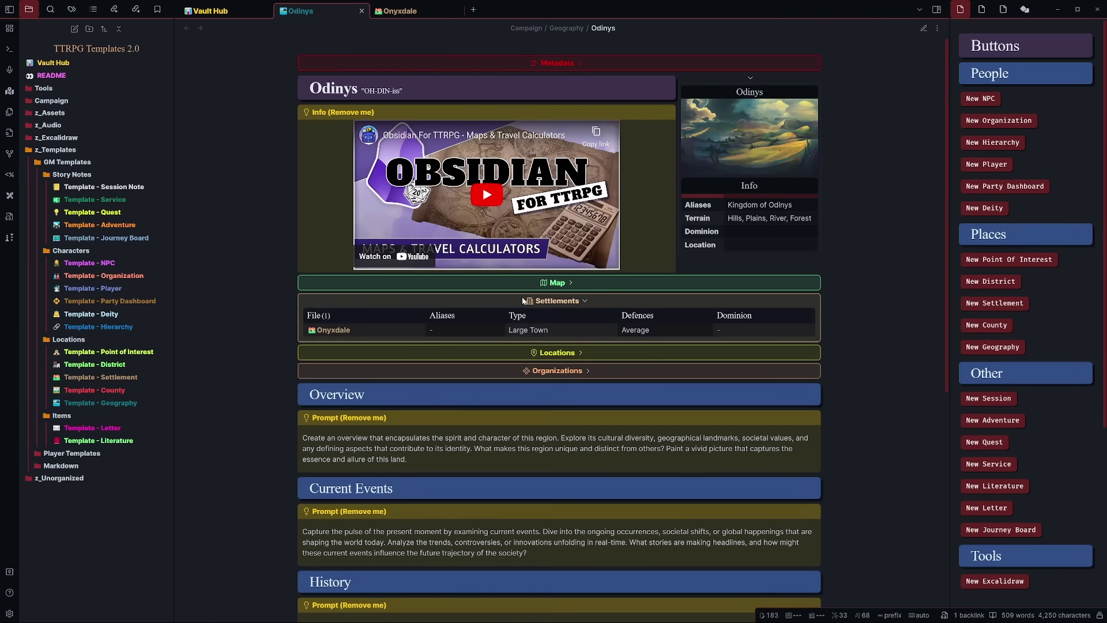
mouse_move(312, 333)
Switch Odinys to editing view and examine the source of the Settlements section's Dataview query.
key(ctrl+e)
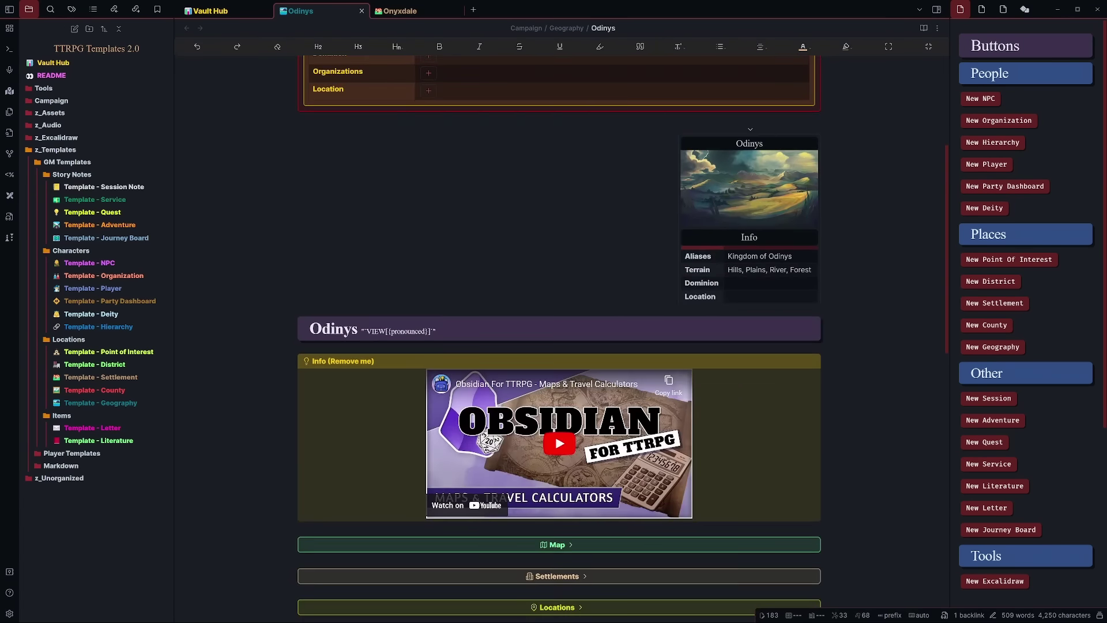
scroll(686, 293, down, 5)
click(609, 291)
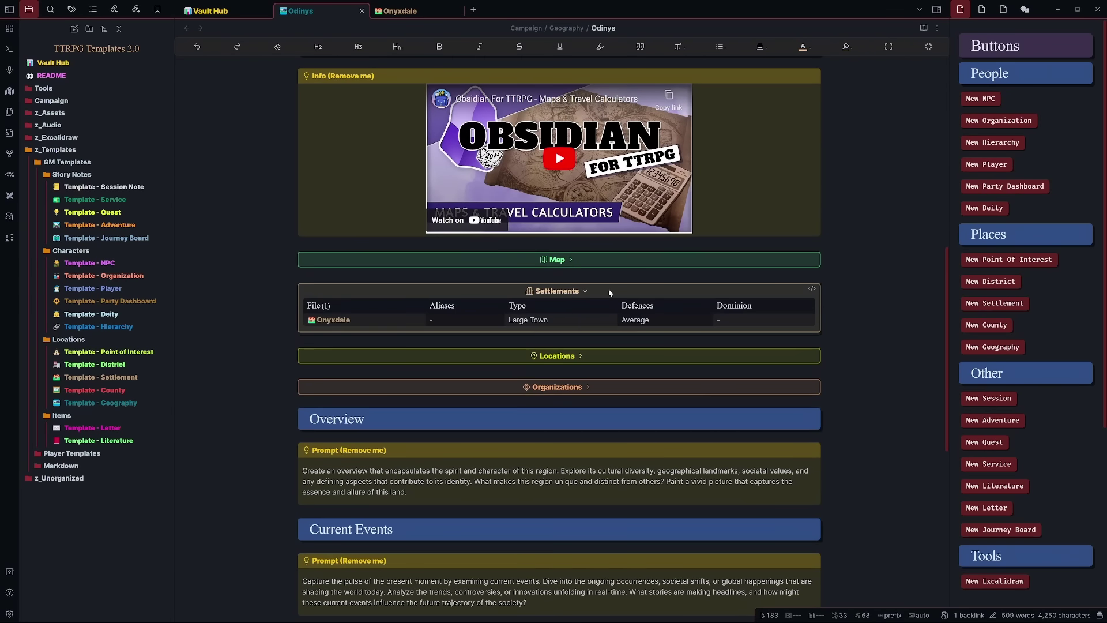
click(812, 288)
click(813, 290)
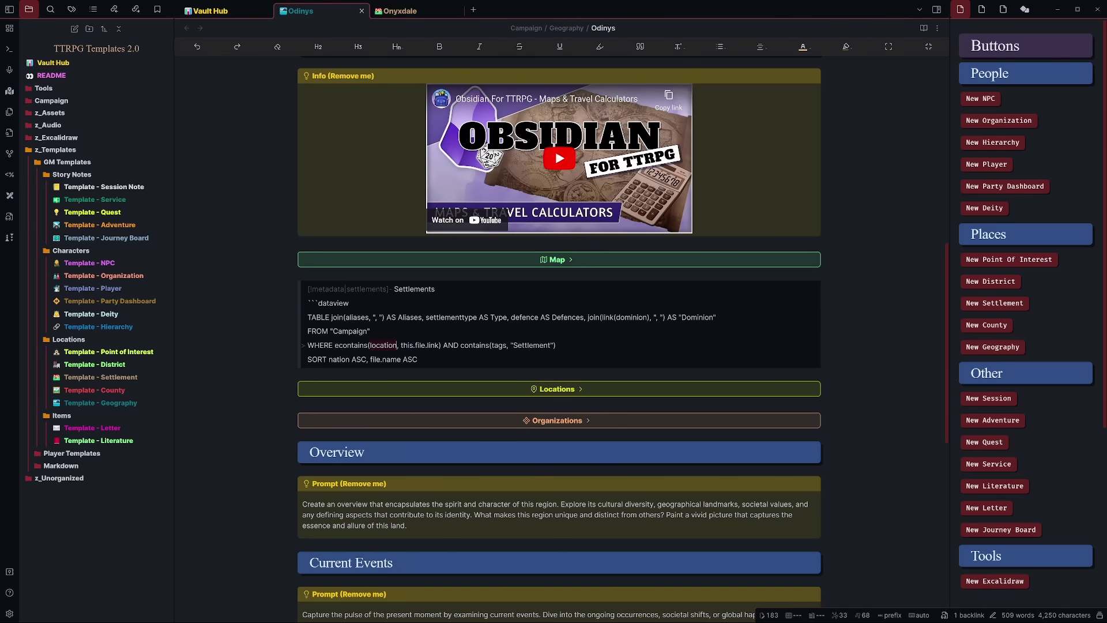
Check the Location link in Onyxdale's Info metadata, follow it back to Odinys and reopen the Settlements query source.
click(409, 12)
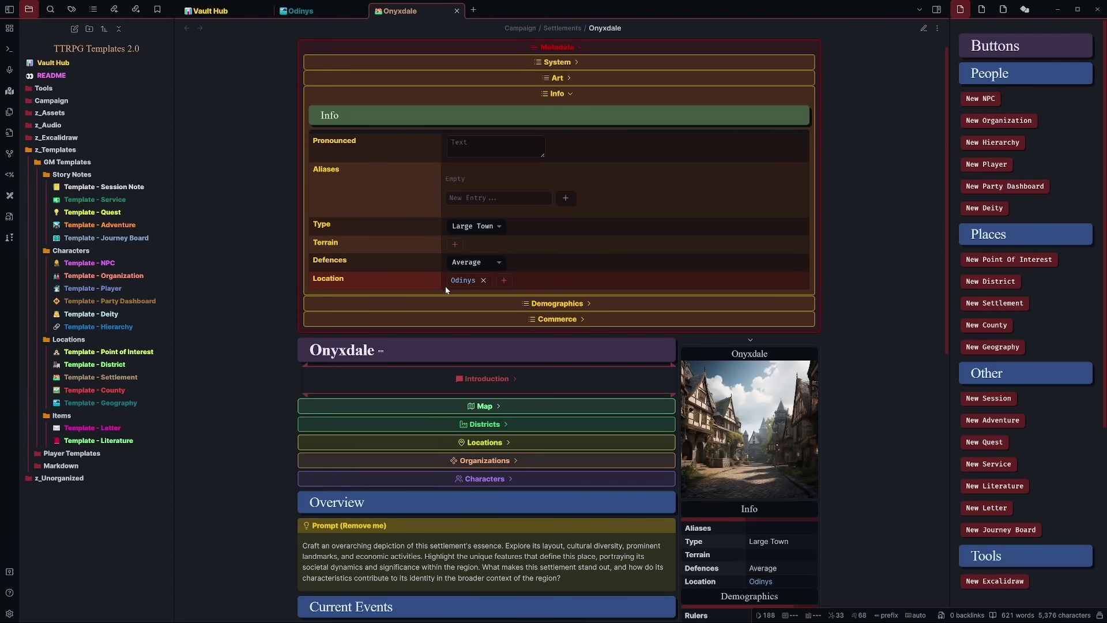
click(463, 281)
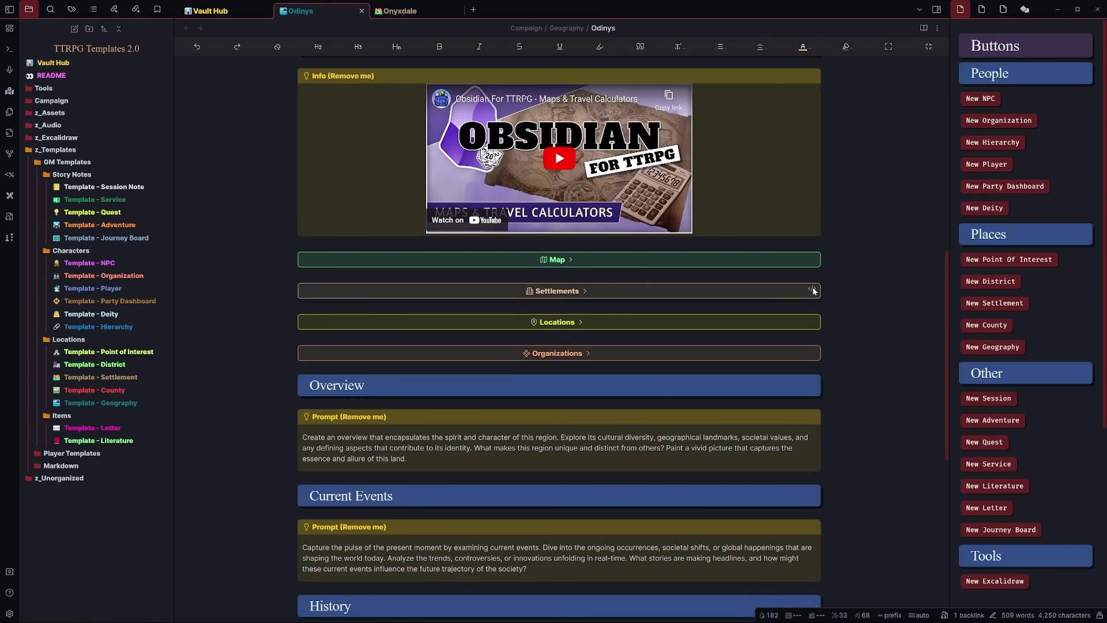
click(304, 289)
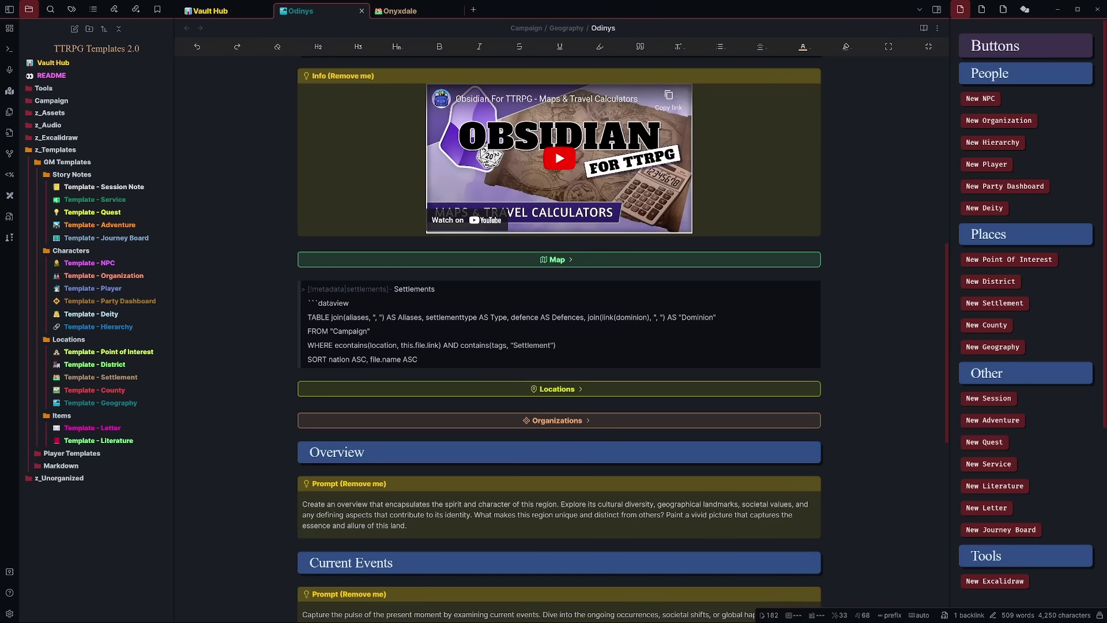
Check the System tags in Onyxdale's metadata and return to the Odinys note.
click(400, 11)
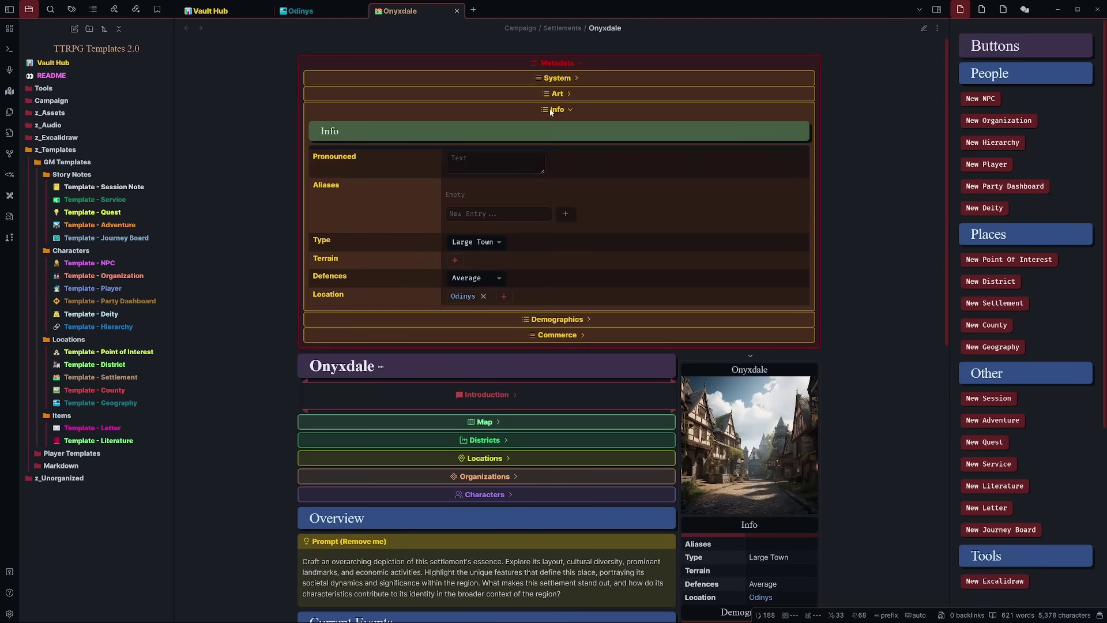
click(557, 78)
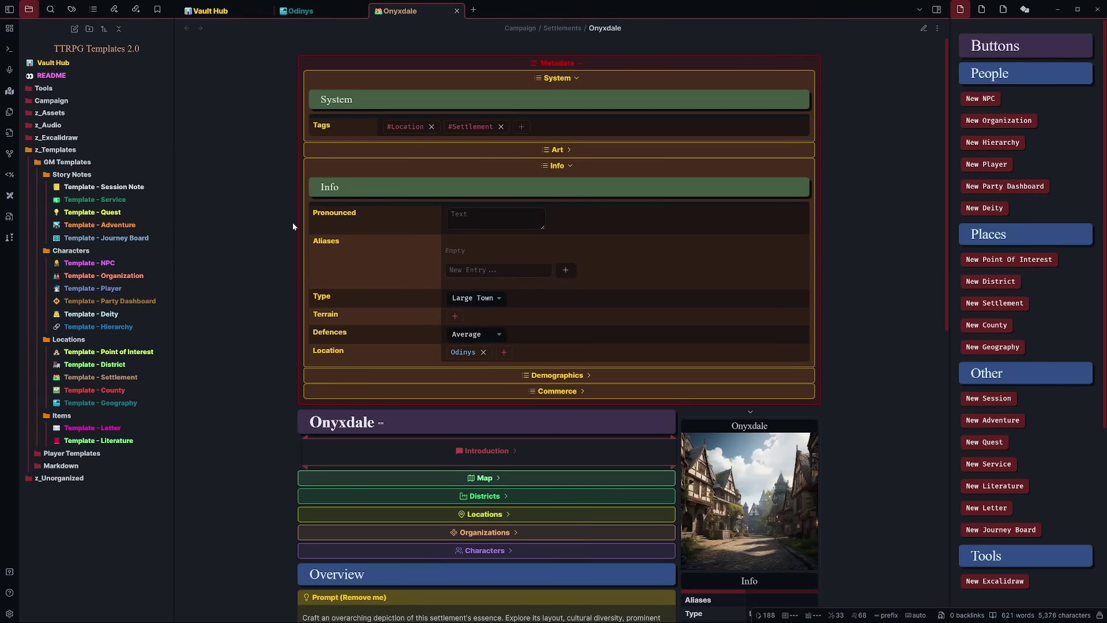
click(313, 12)
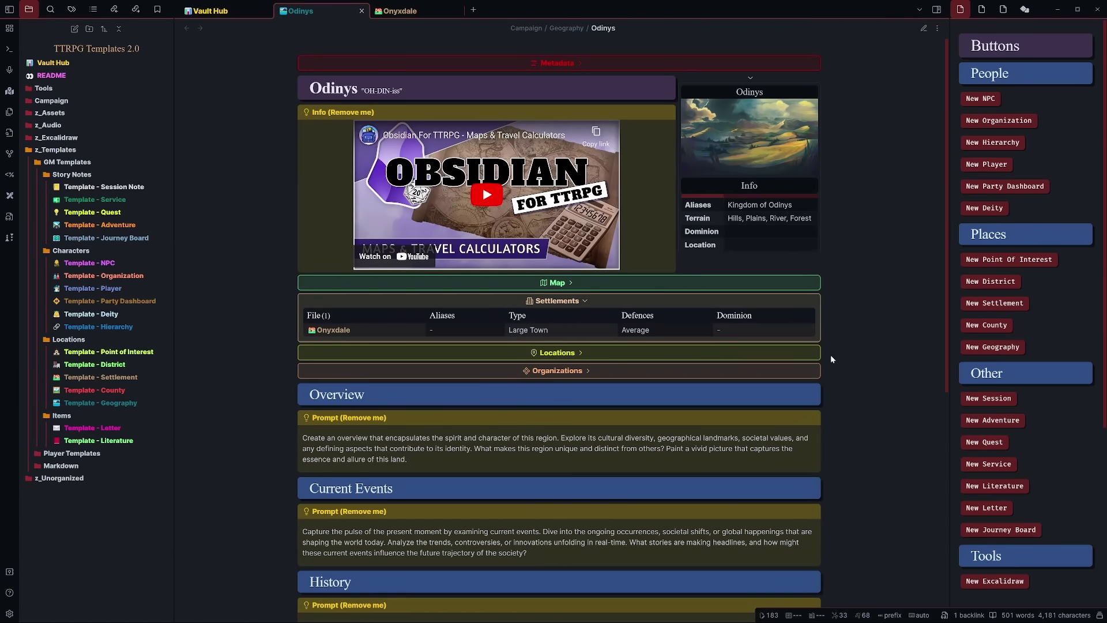
Switch Odinys to editing view and compare the WHERE conditions in the Locations and Settlements Dataview query sources.
key(ctrl+e)
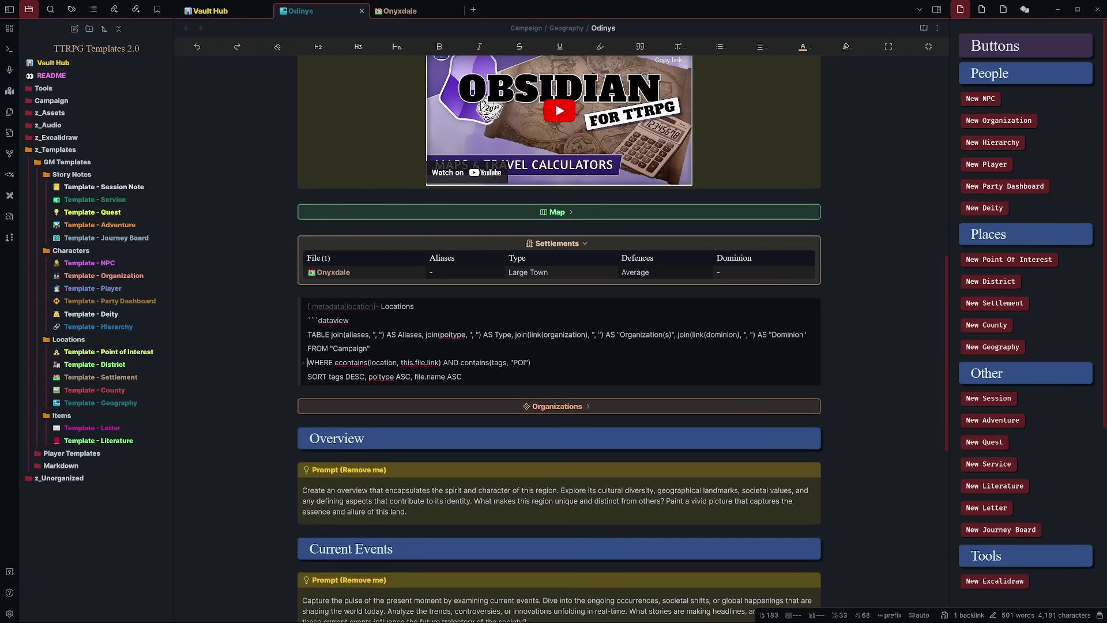
click(394, 362)
click(397, 363)
click(436, 362)
click(812, 241)
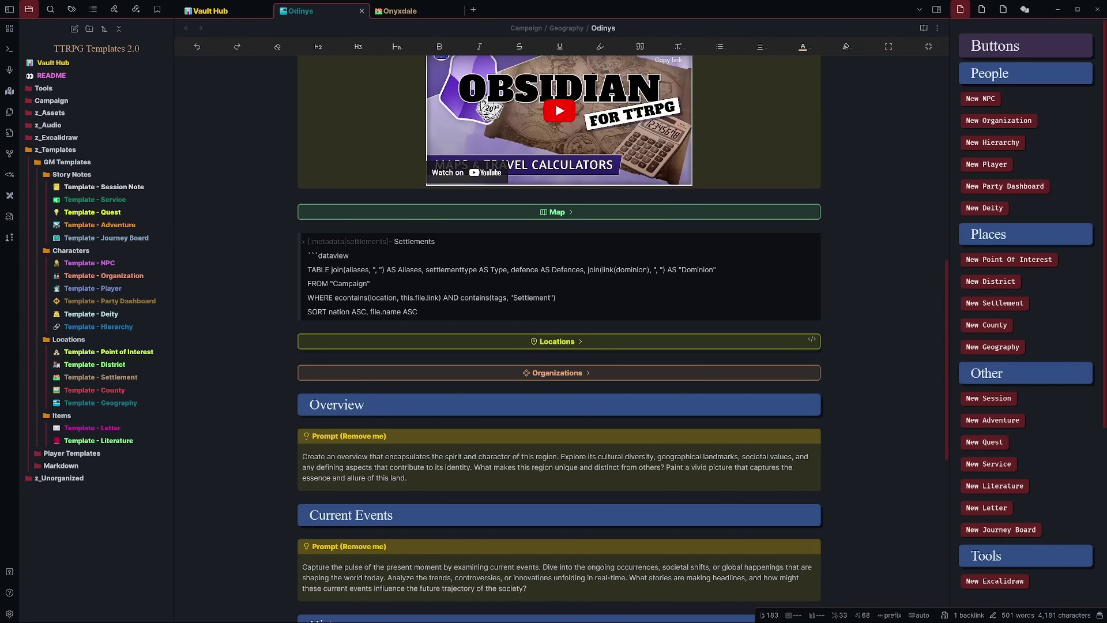
click(811, 339)
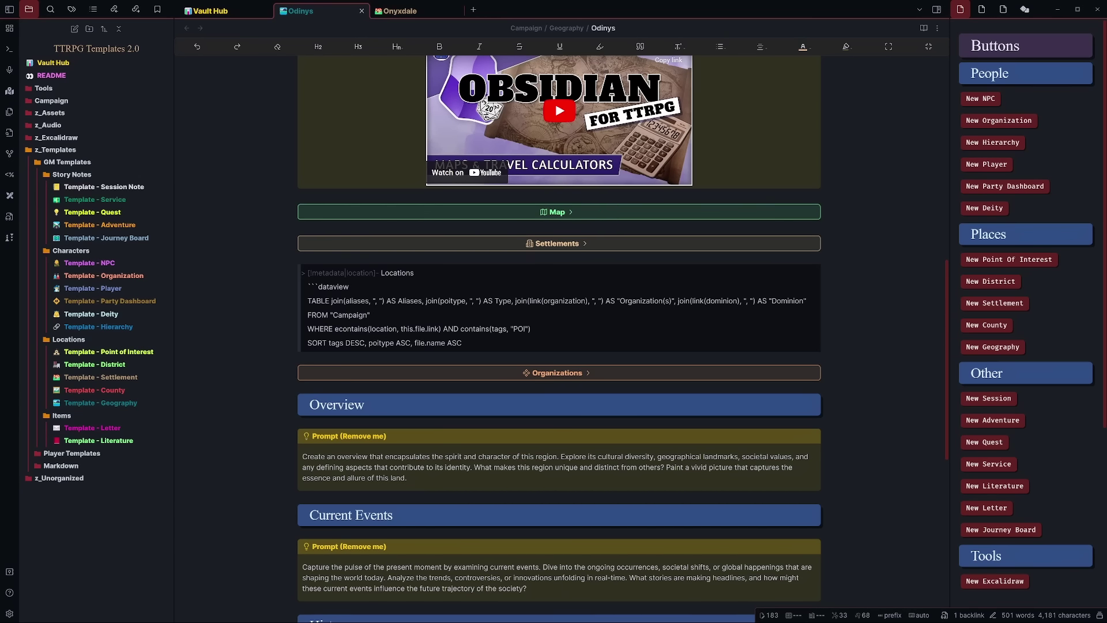
key(Up)
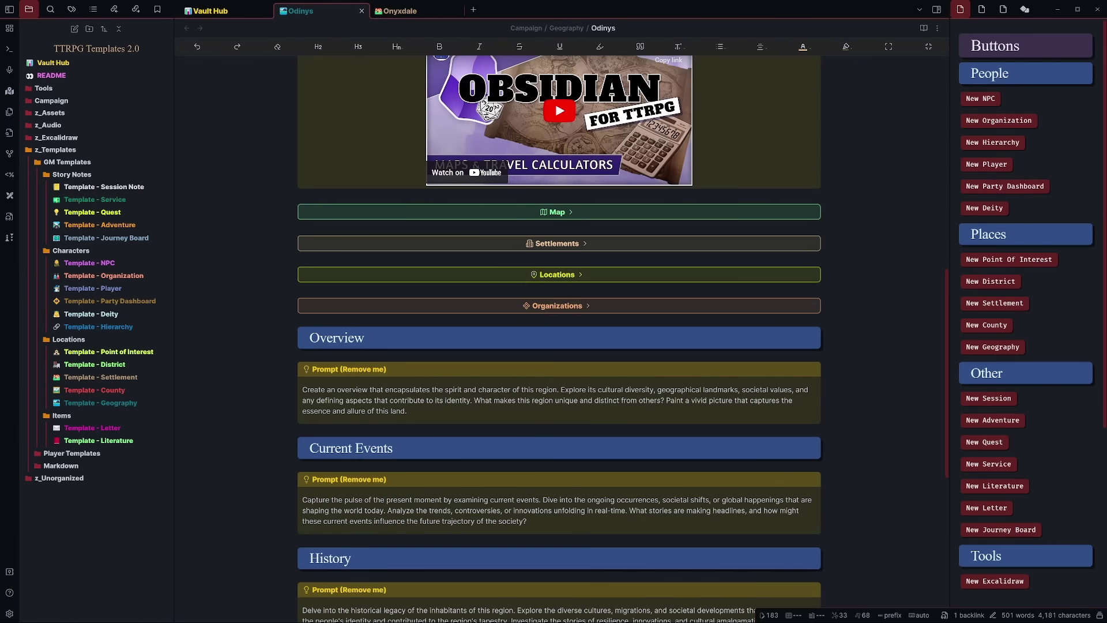
key(Up)
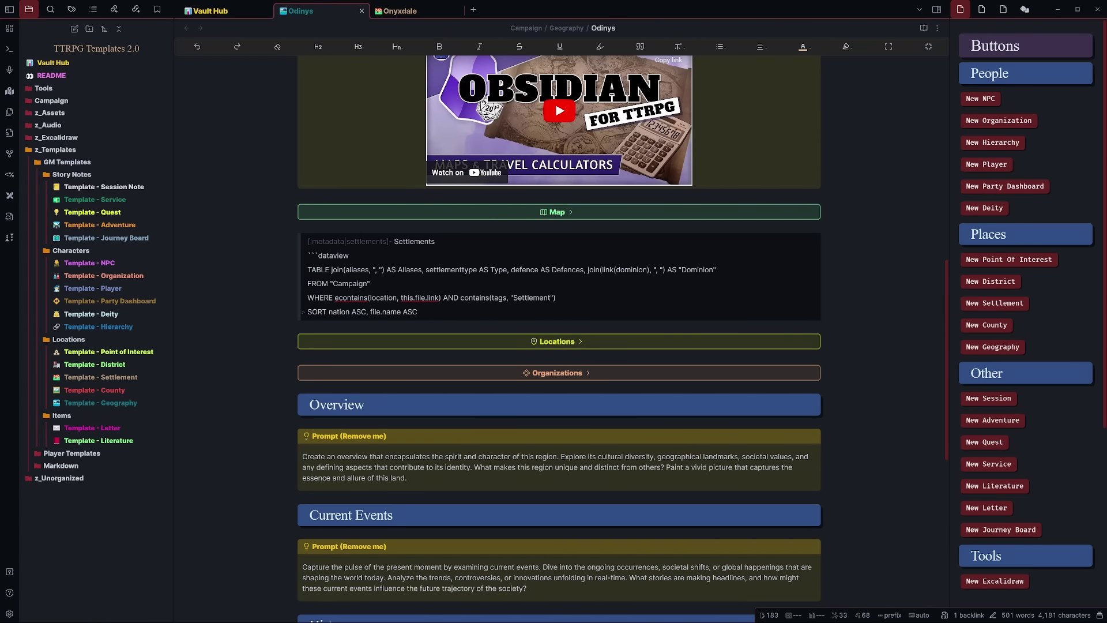
Close the Settlements query source in Odinys and examine the sources of the Locations and Organizations queries.
click(329, 311)
click(298, 228)
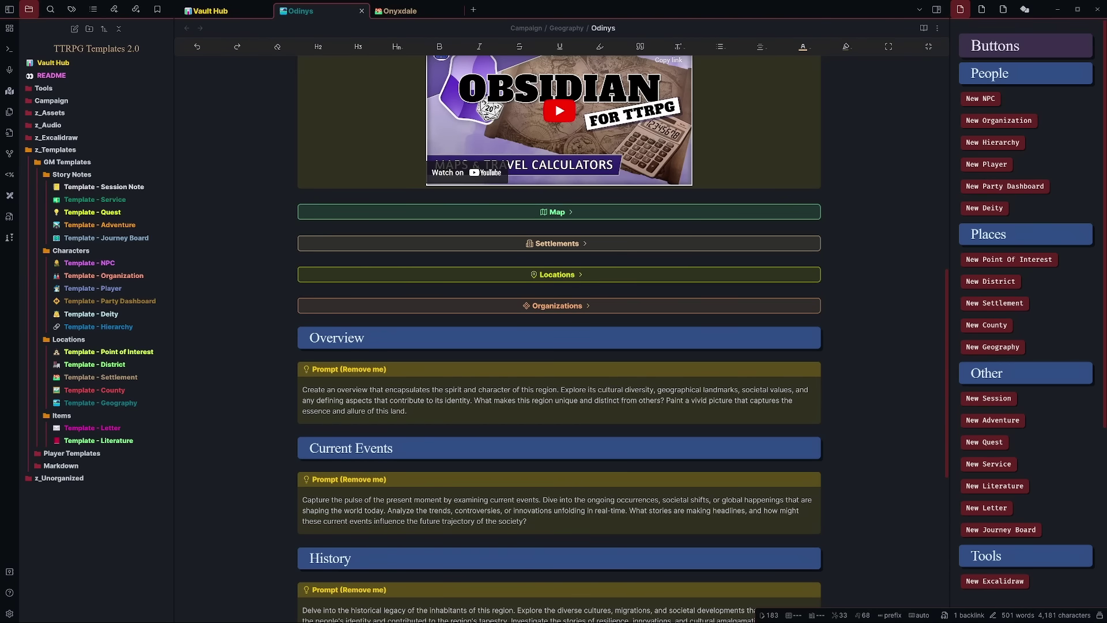
click(812, 272)
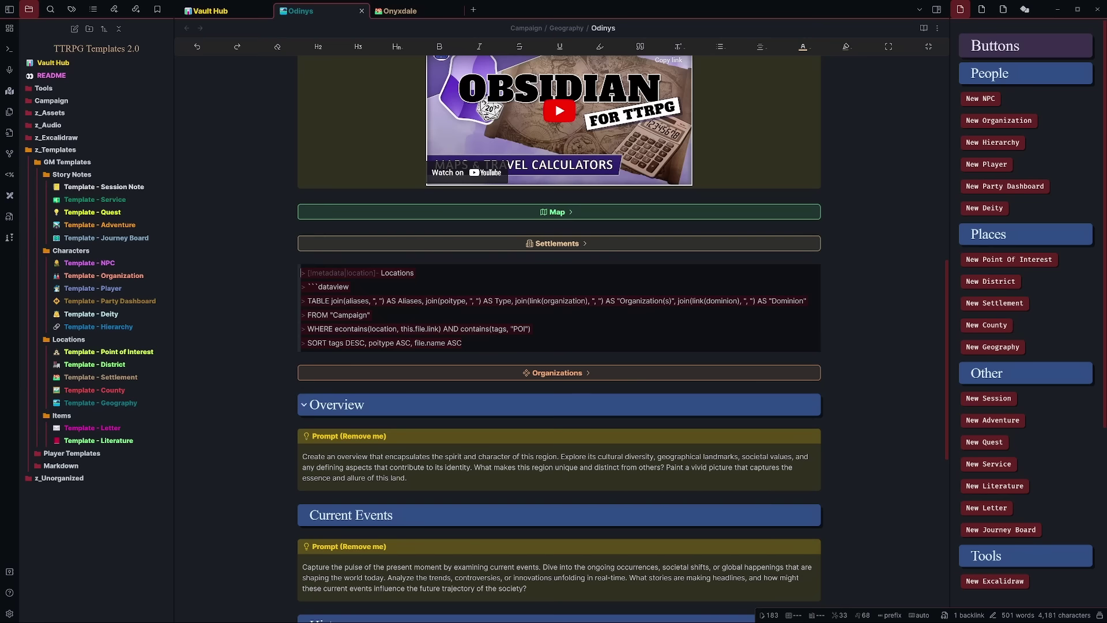
click(812, 371)
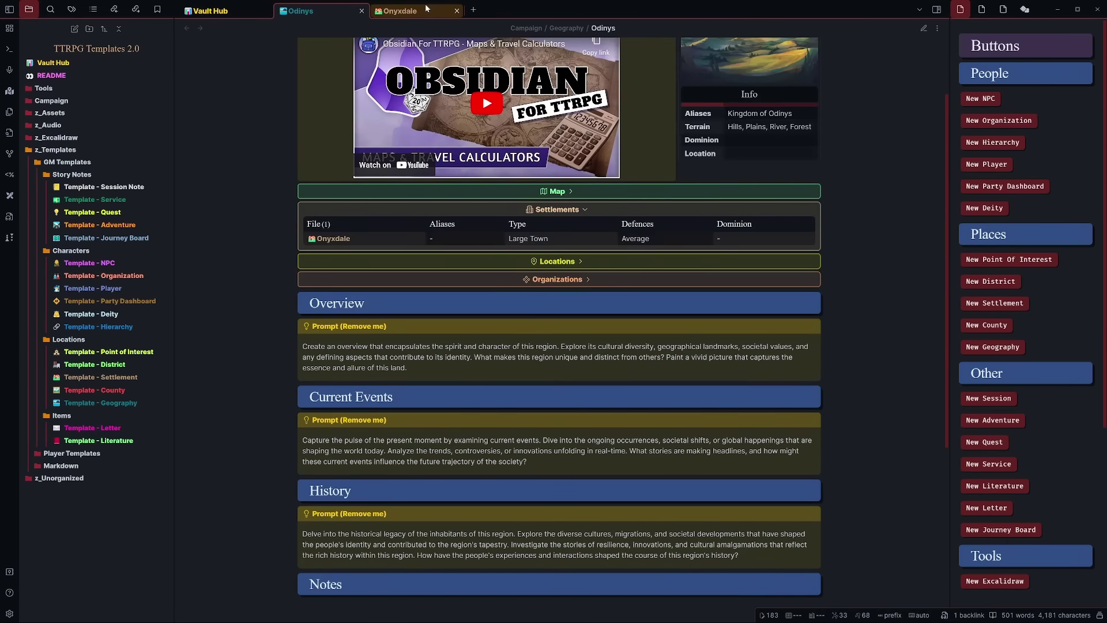
Return to Onyxdale and set the Government Type in its Demographics metadata to Democracy.
click(403, 10)
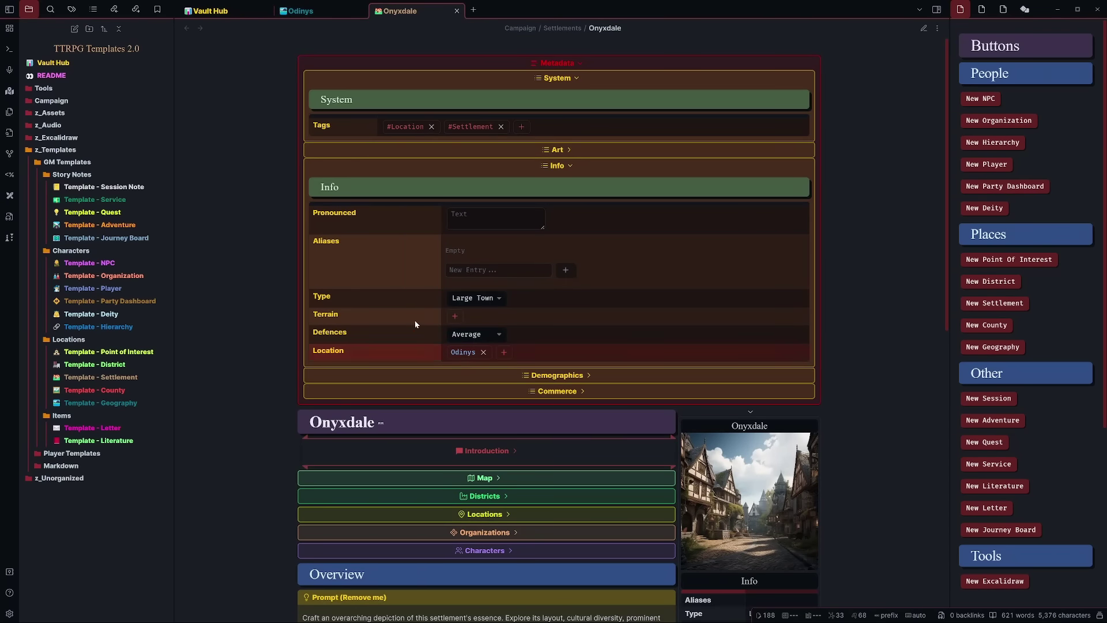
click(556, 167)
click(550, 185)
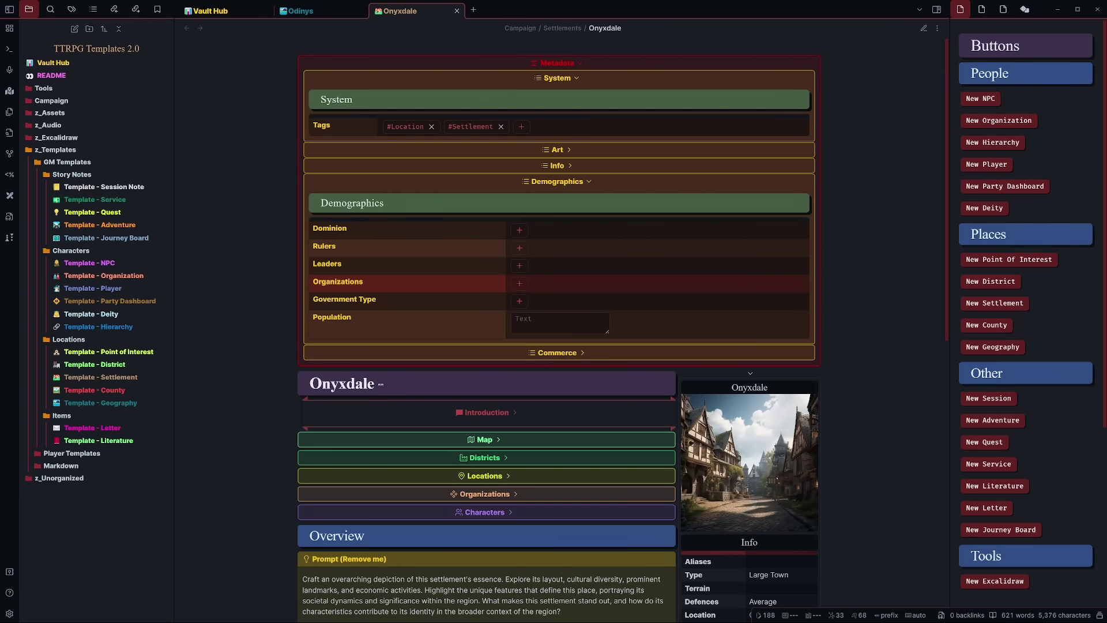
click(519, 302)
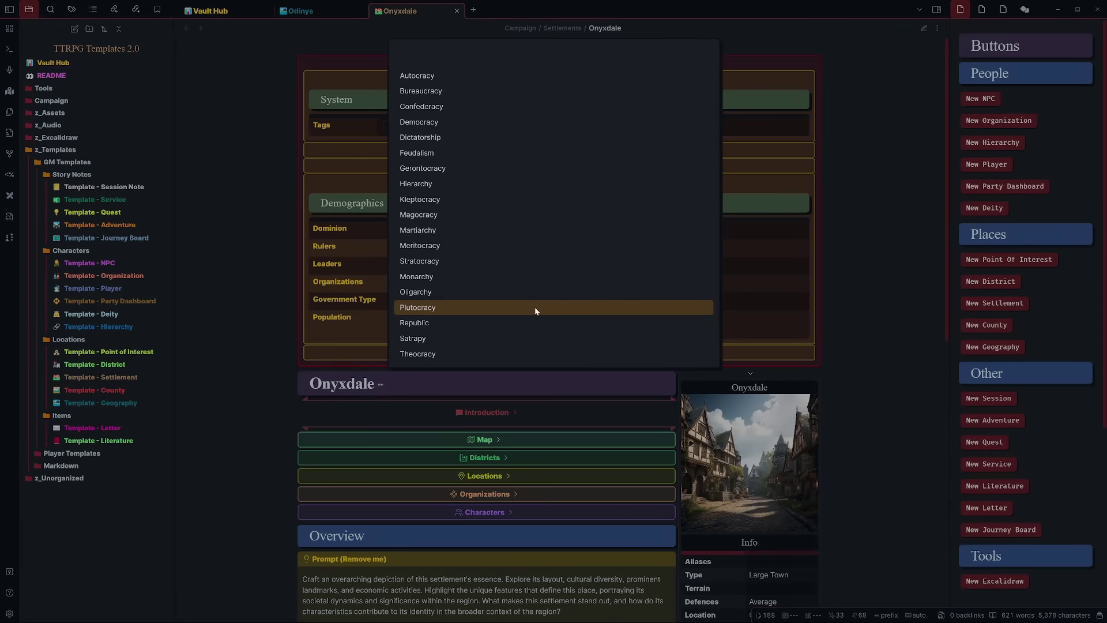
text(Demo)
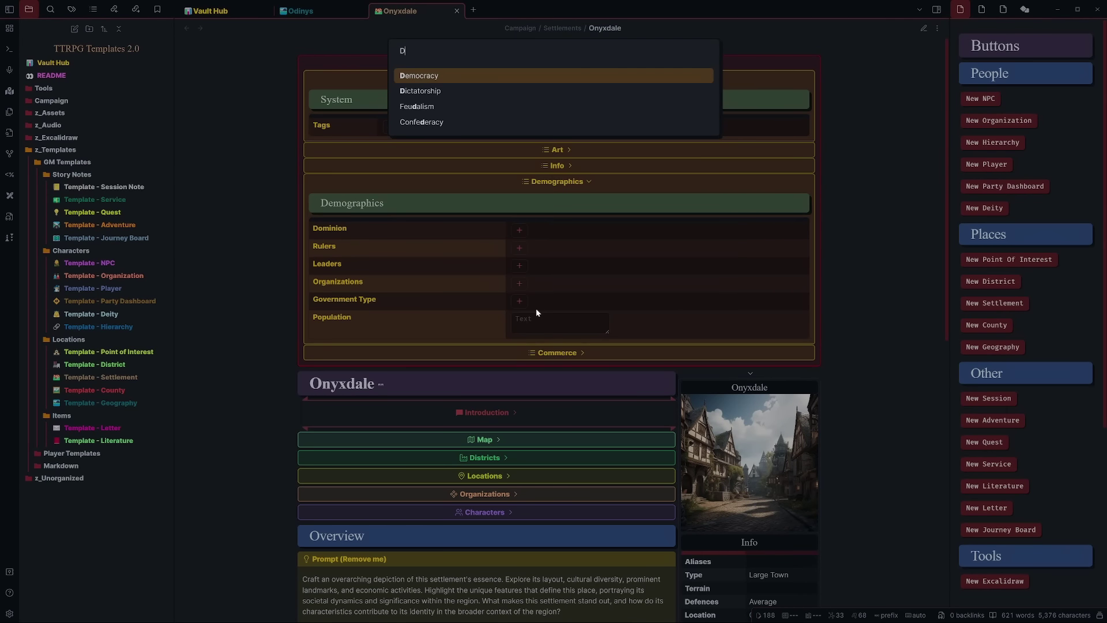
click(452, 75)
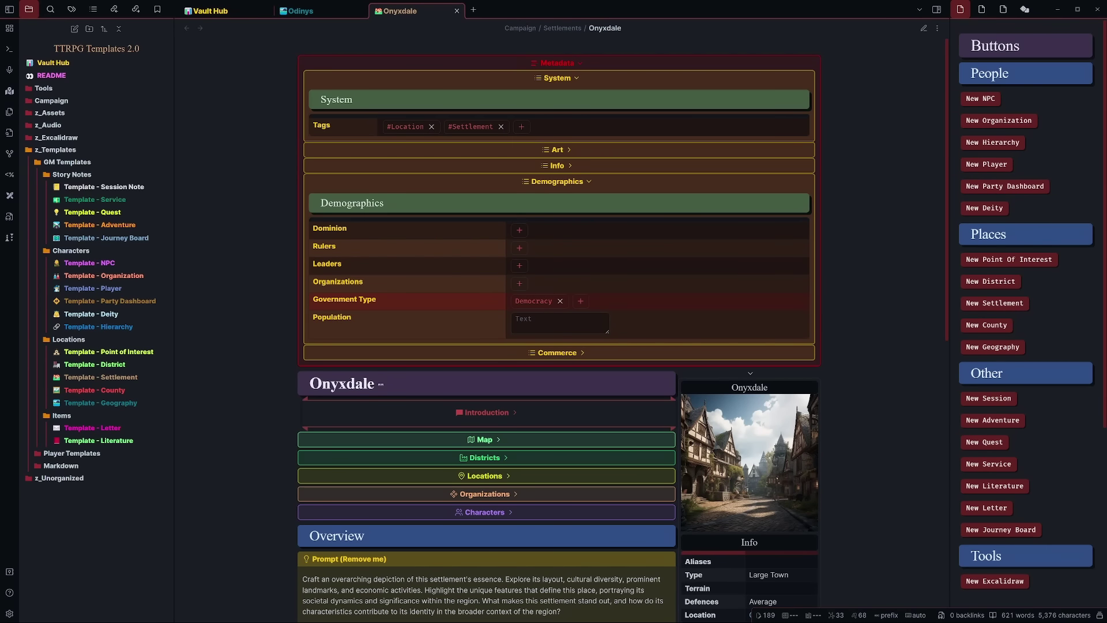
Set Onyxdale's Population to 12,564 and collapse the Demographics and System metadata sections.
click(559, 322)
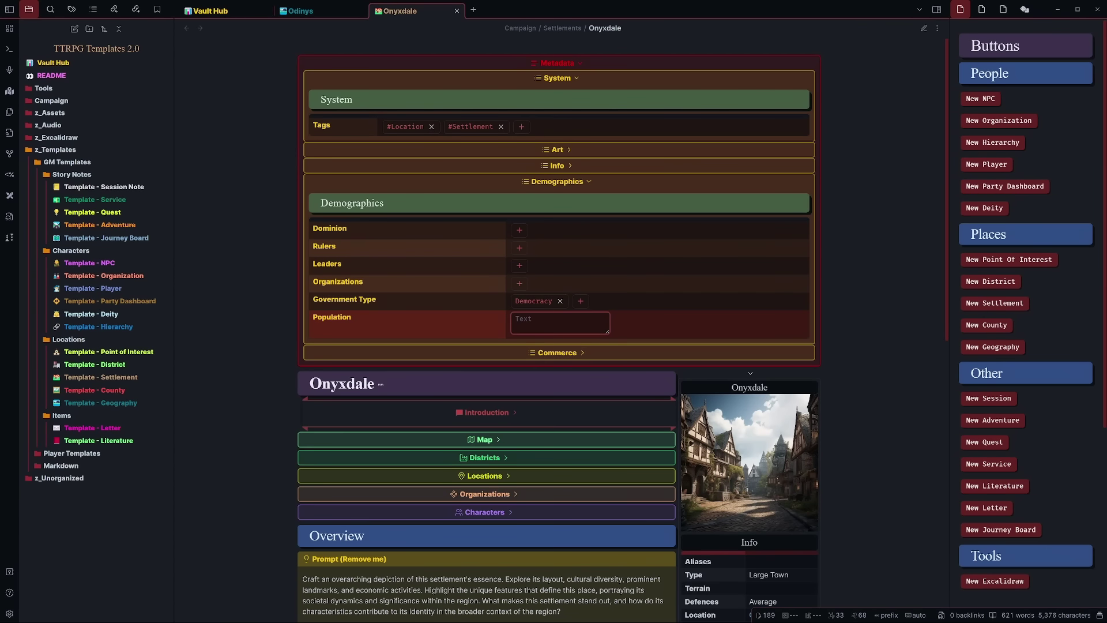
text(12,564)
click(243, 286)
click(558, 182)
click(572, 79)
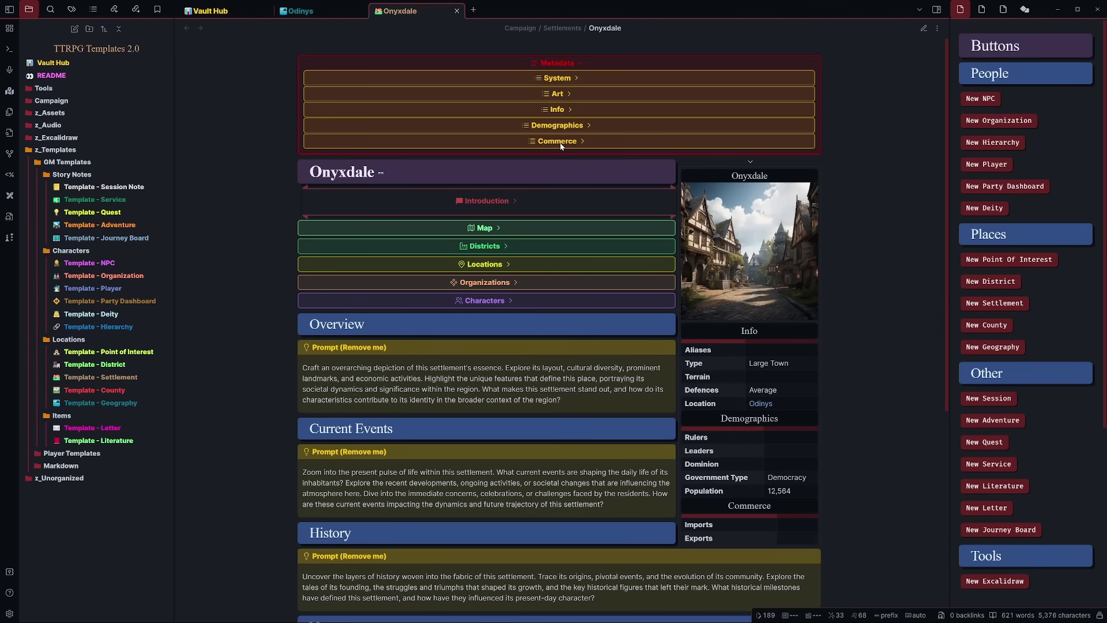
Examine the available Imports options in Onyxdale's Commerce metadata without choosing any, and collapse the Metadata section.
click(558, 142)
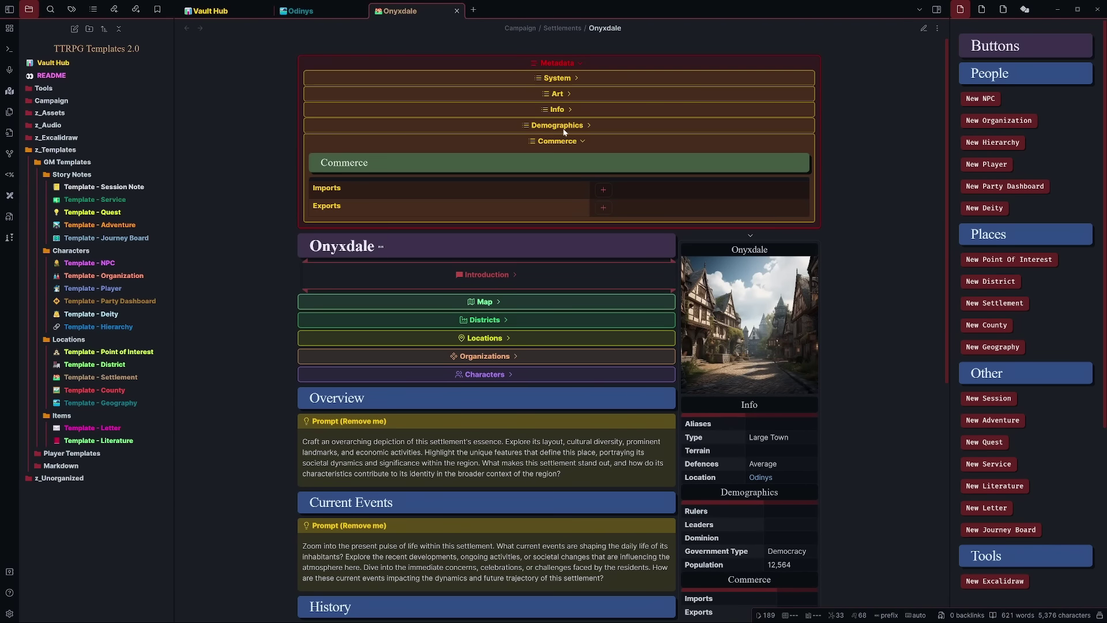
click(563, 128)
click(562, 127)
click(601, 189)
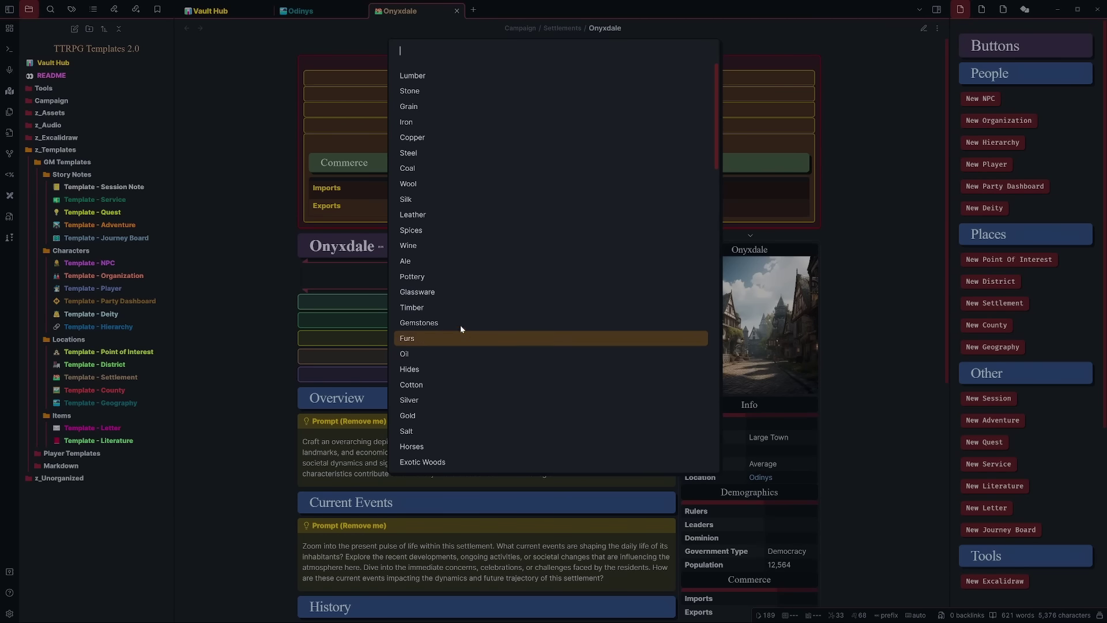
scroll(477, 418, down, 1)
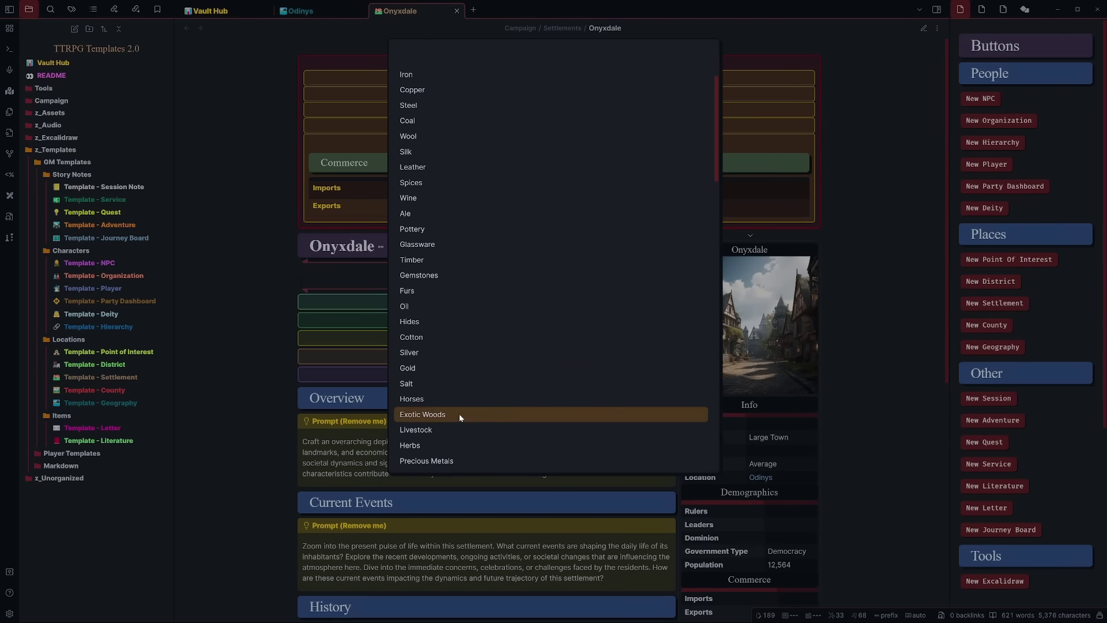
scroll(461, 417, down, 1)
click(381, 243)
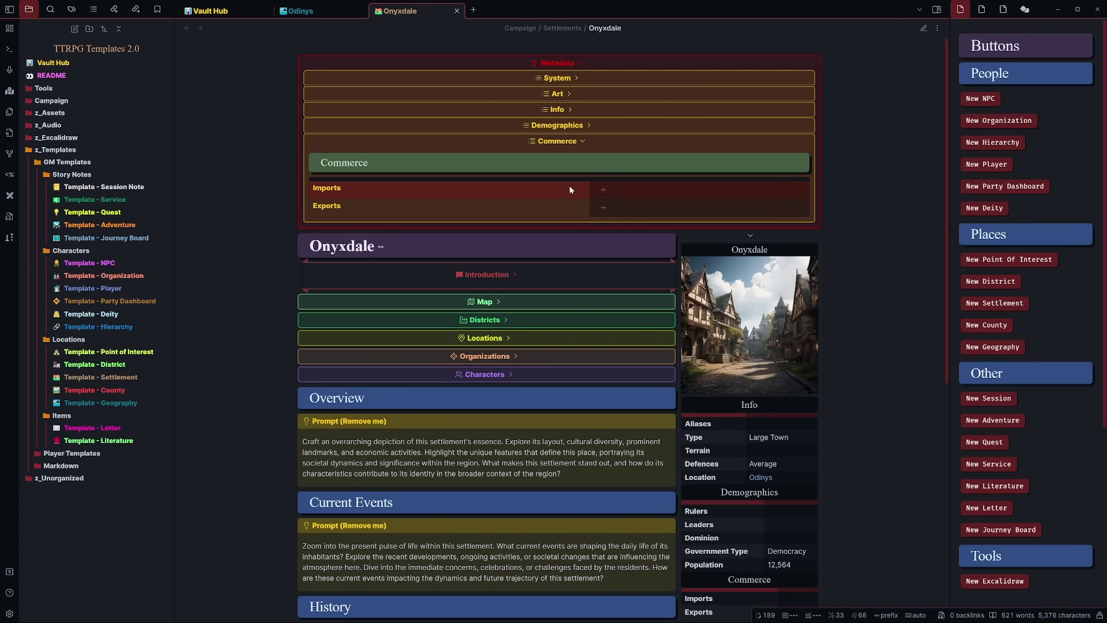
click(553, 142)
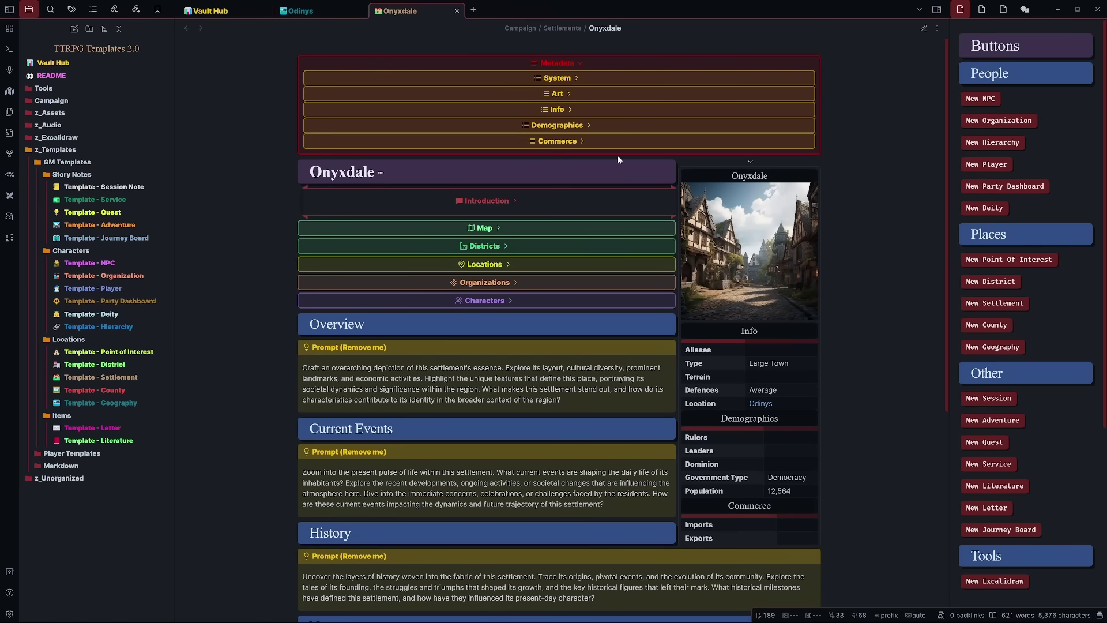
click(588, 64)
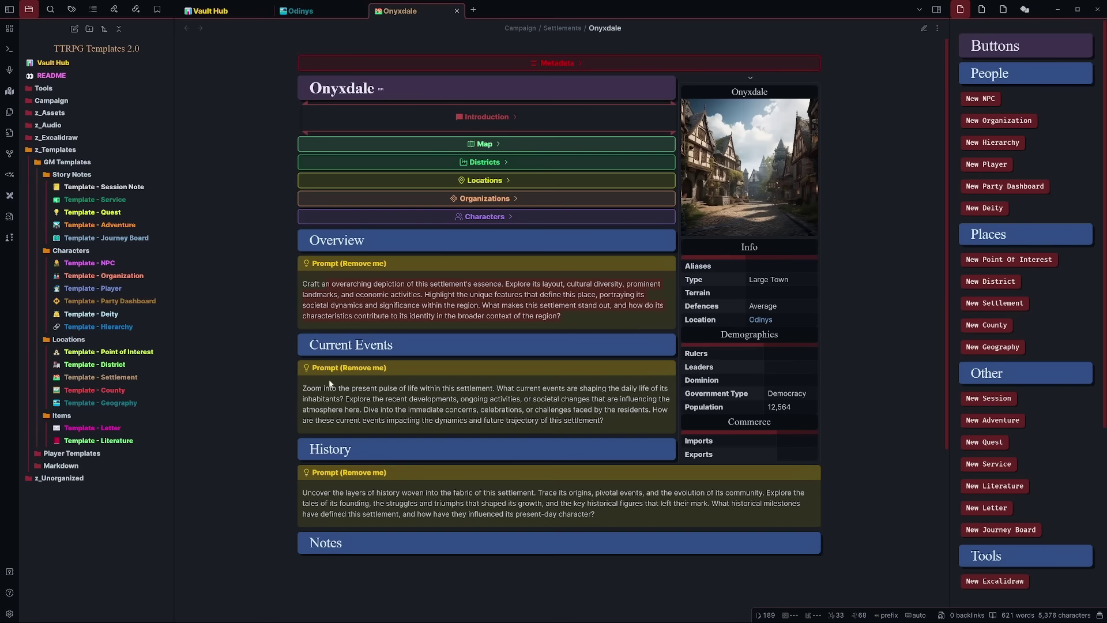
Expand Onyxdale's Characters, Organizations, Locations and Districts sections and examine their Dataview tables.
click(329, 490)
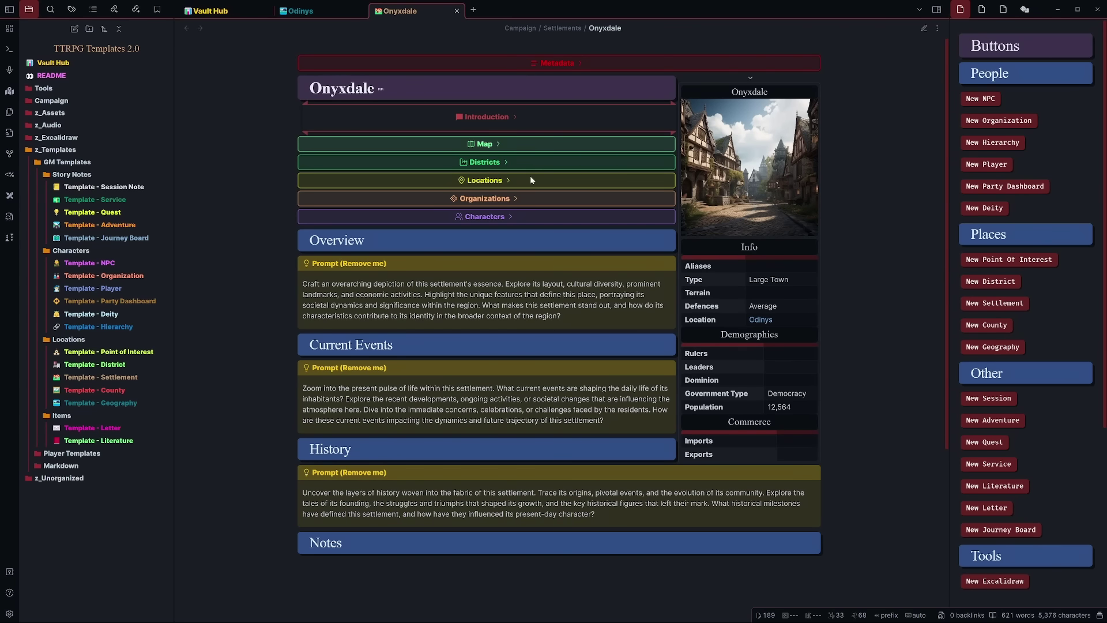
click(509, 219)
click(485, 198)
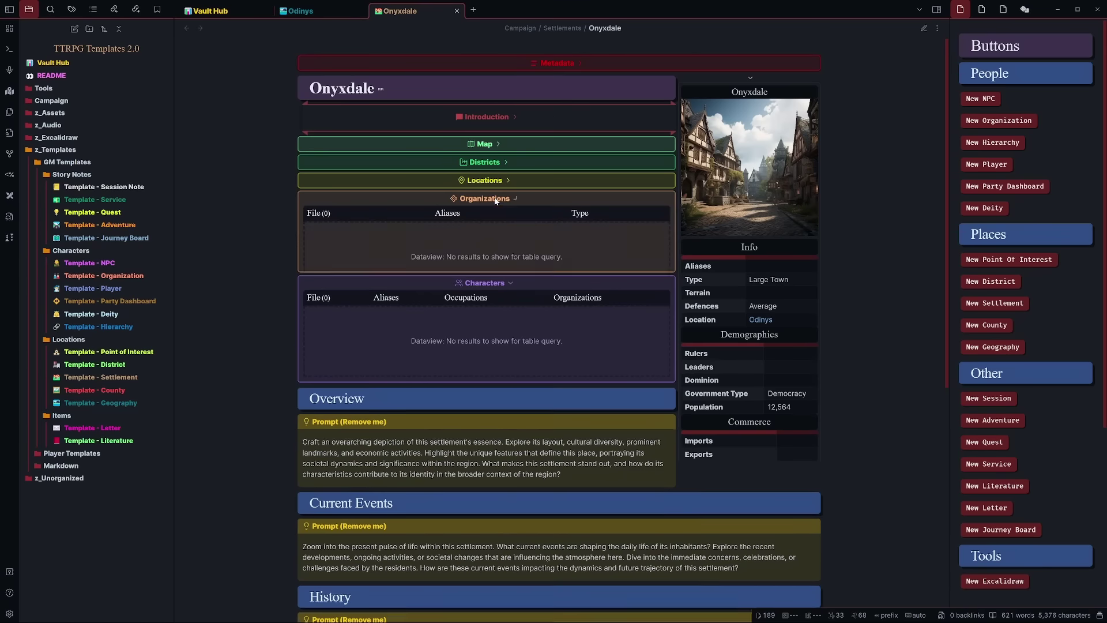
click(484, 180)
click(485, 162)
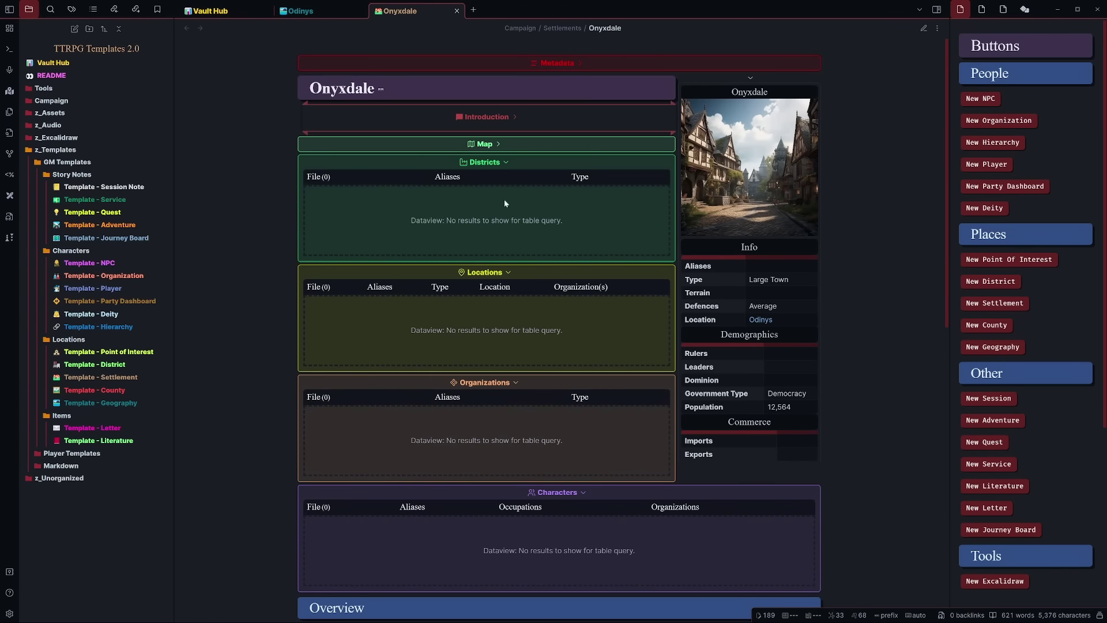
click(497, 144)
click(496, 144)
scroll(553, 502, down, 1)
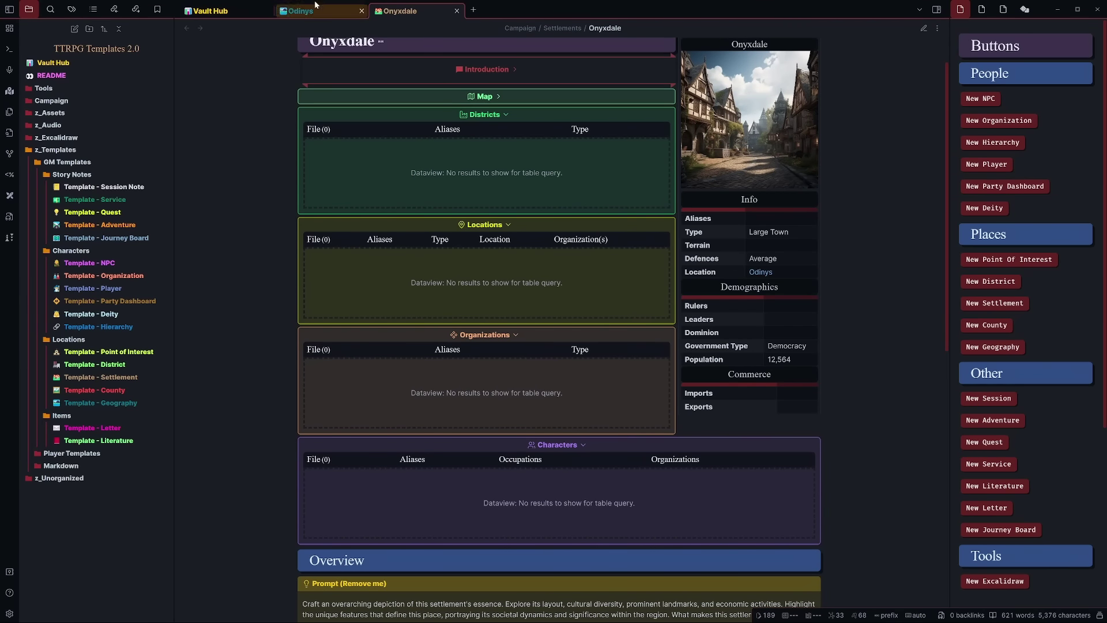
scroll(492, 316, up, 1)
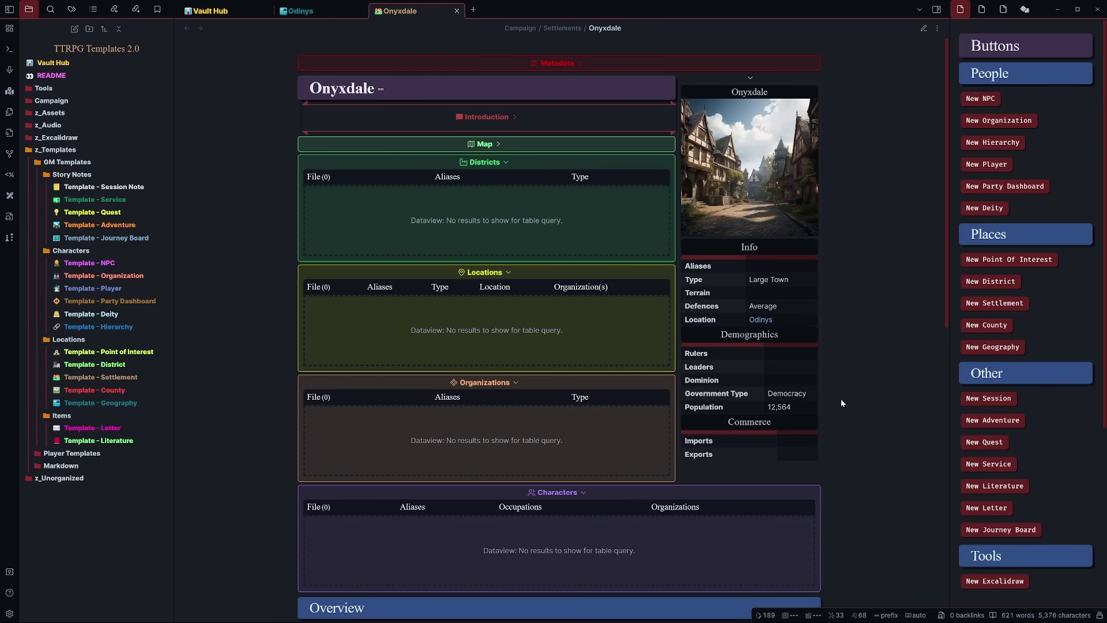
Create a new NPC note named "Von Yottin".
click(982, 100)
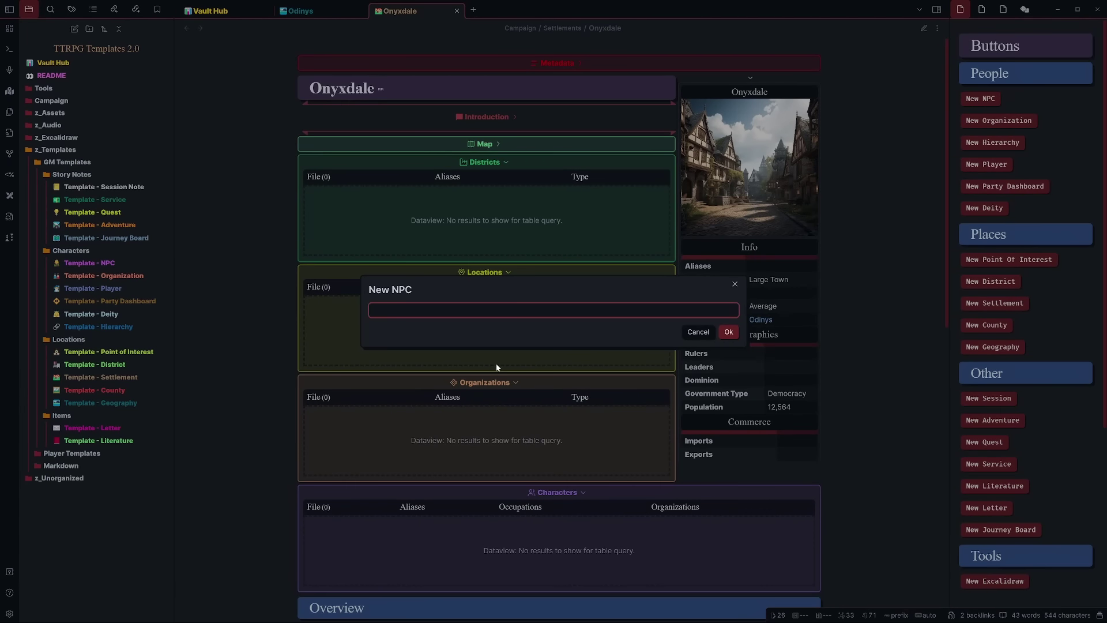
text(Von Yottin)
click(729, 333)
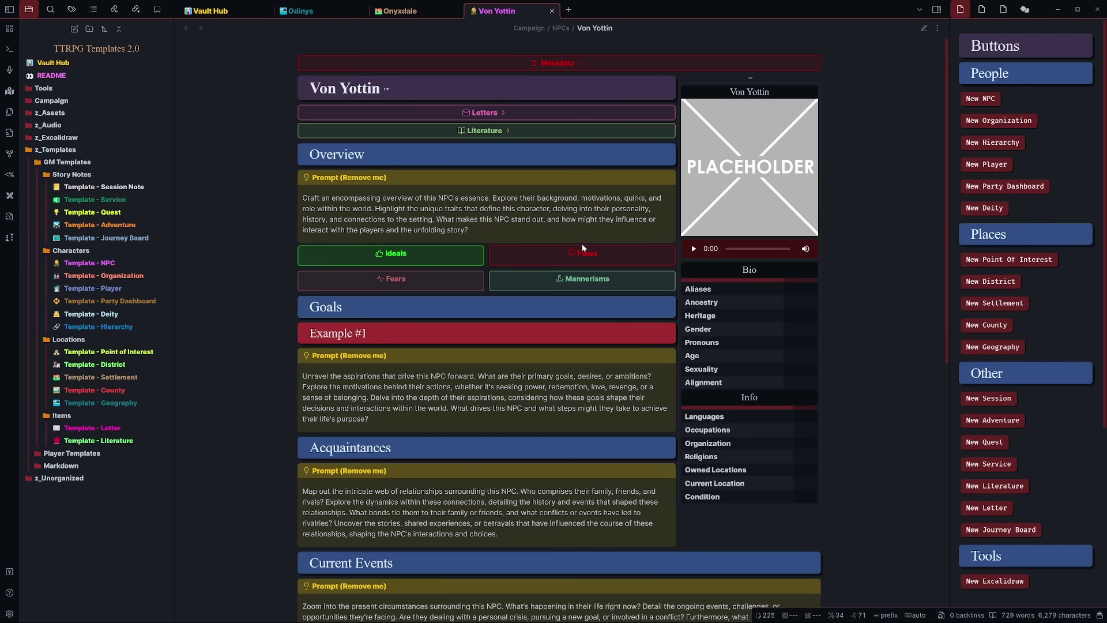
Expand Von Yottin's Metadata and Art sections and change the placeholder art to VonYottin.png.
click(572, 62)
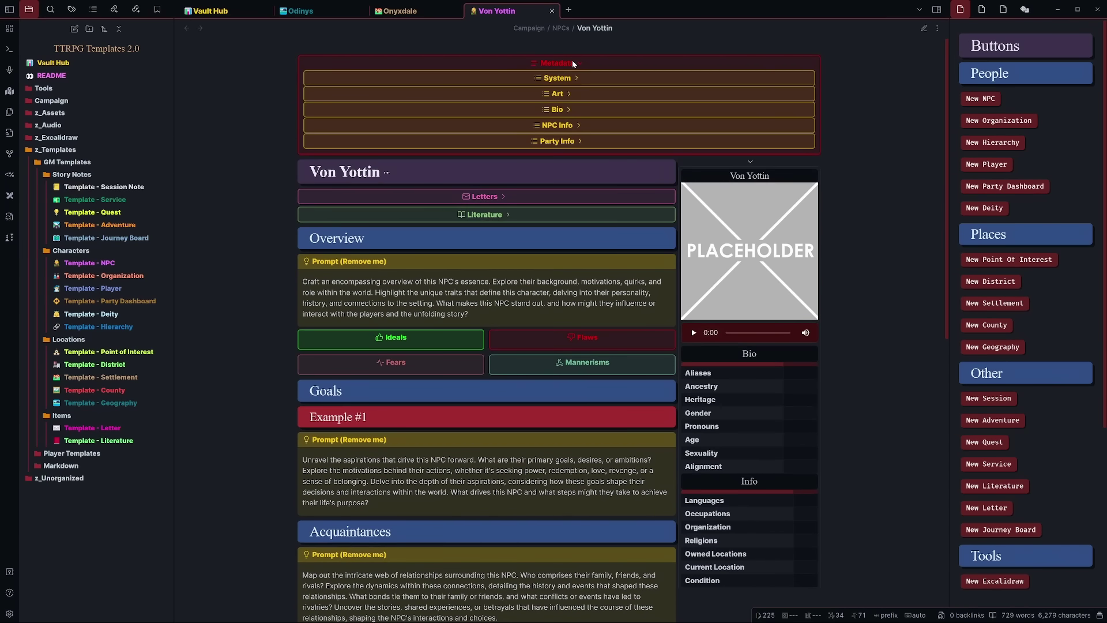
click(558, 95)
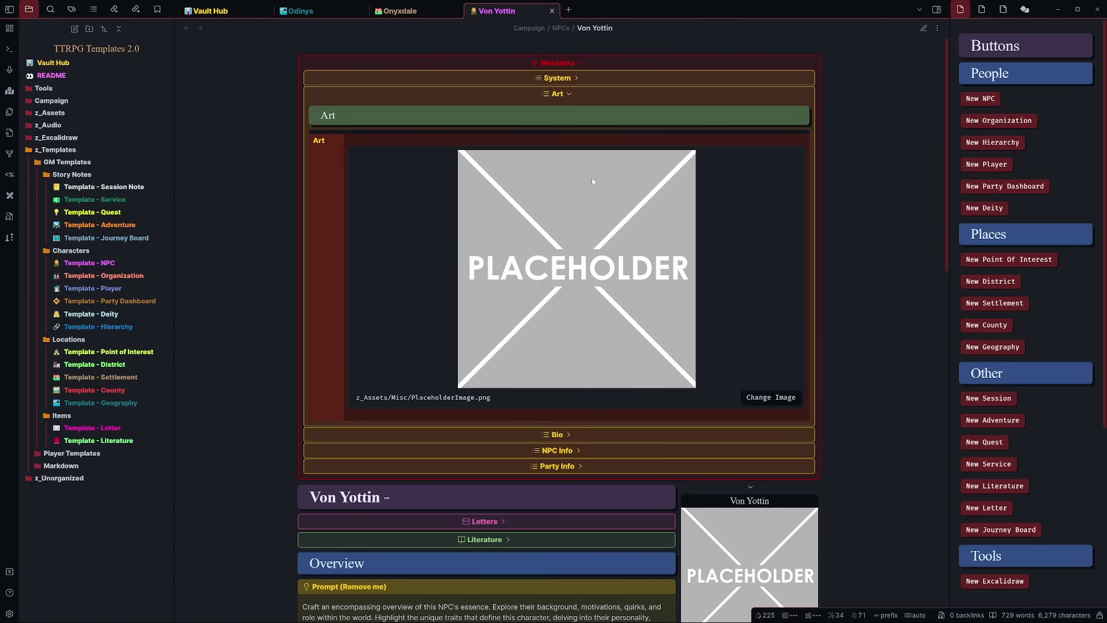
click(773, 398)
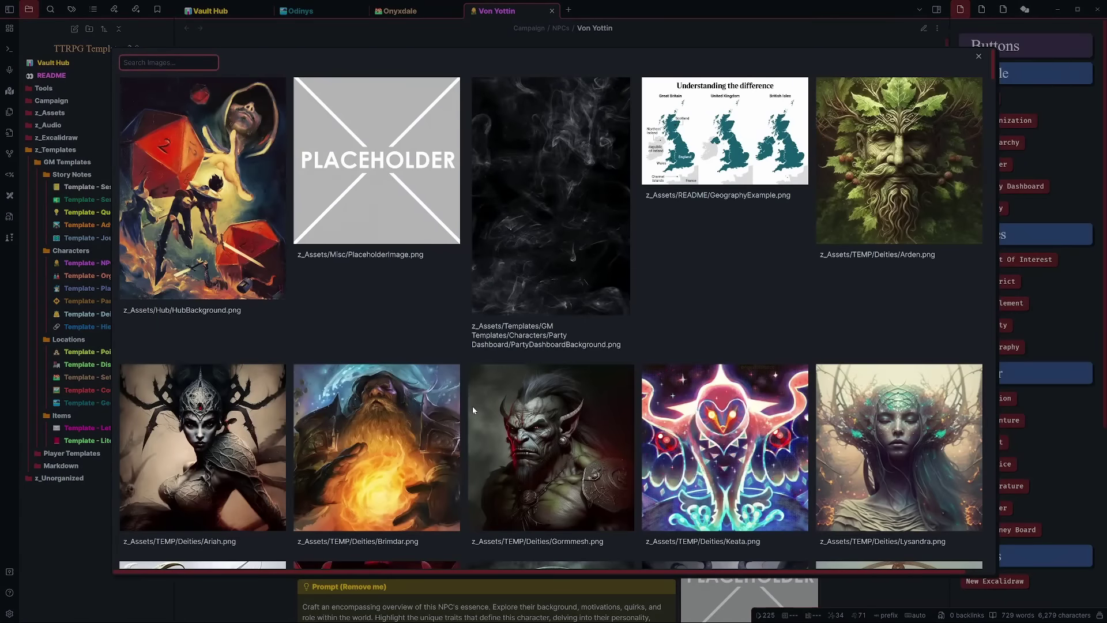
text(Von)
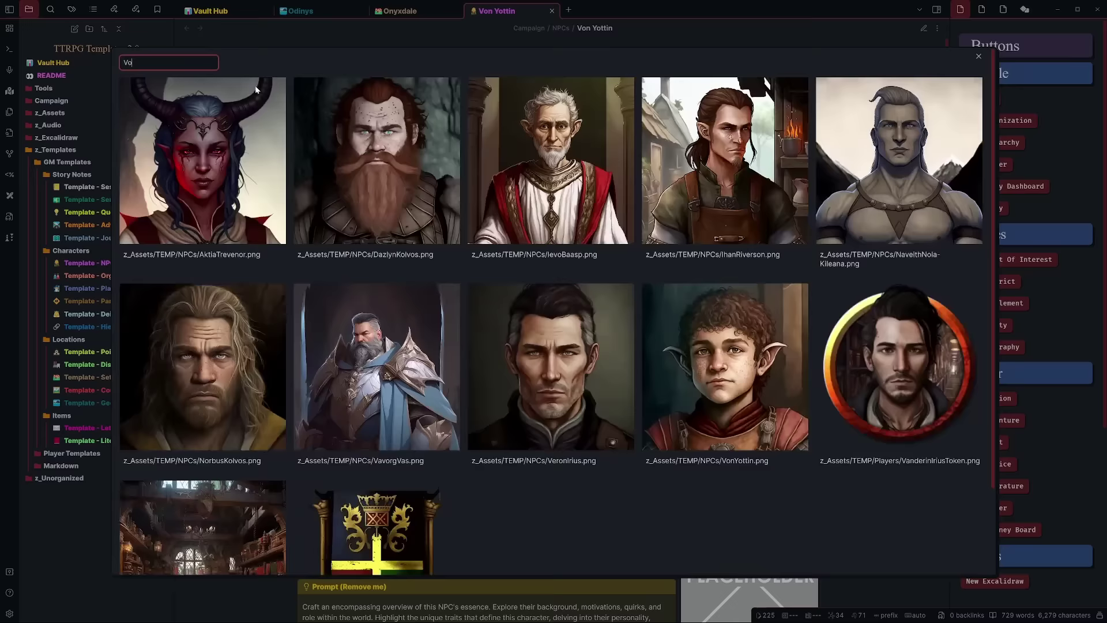
click(690, 398)
click(563, 111)
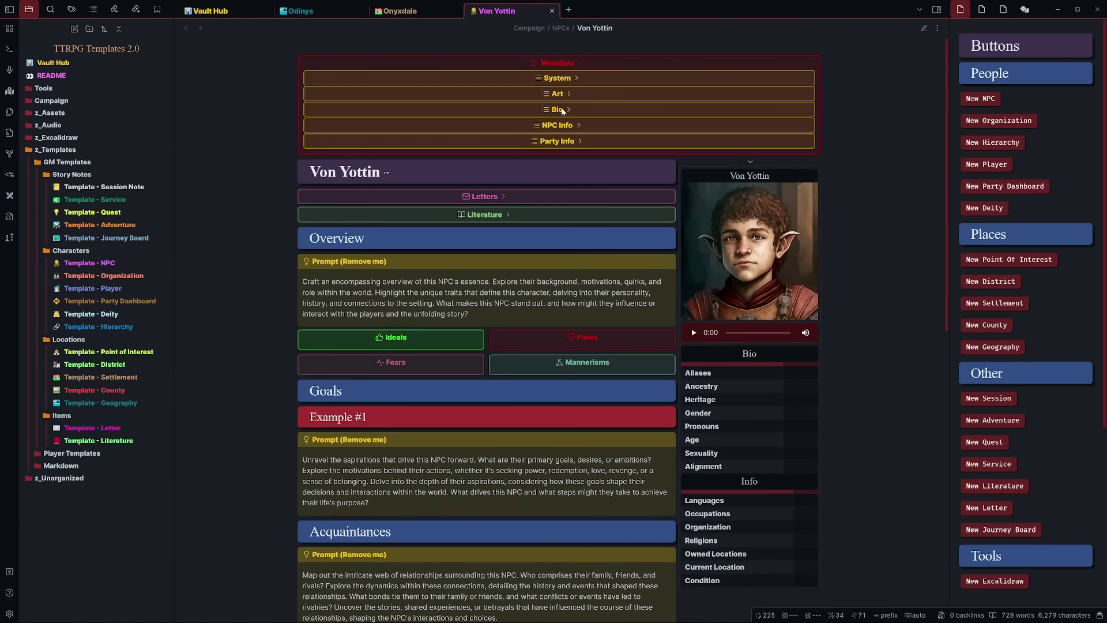
Expand Von Yottin's Bio metadata and set the Ancestry to Halfling.
click(563, 110)
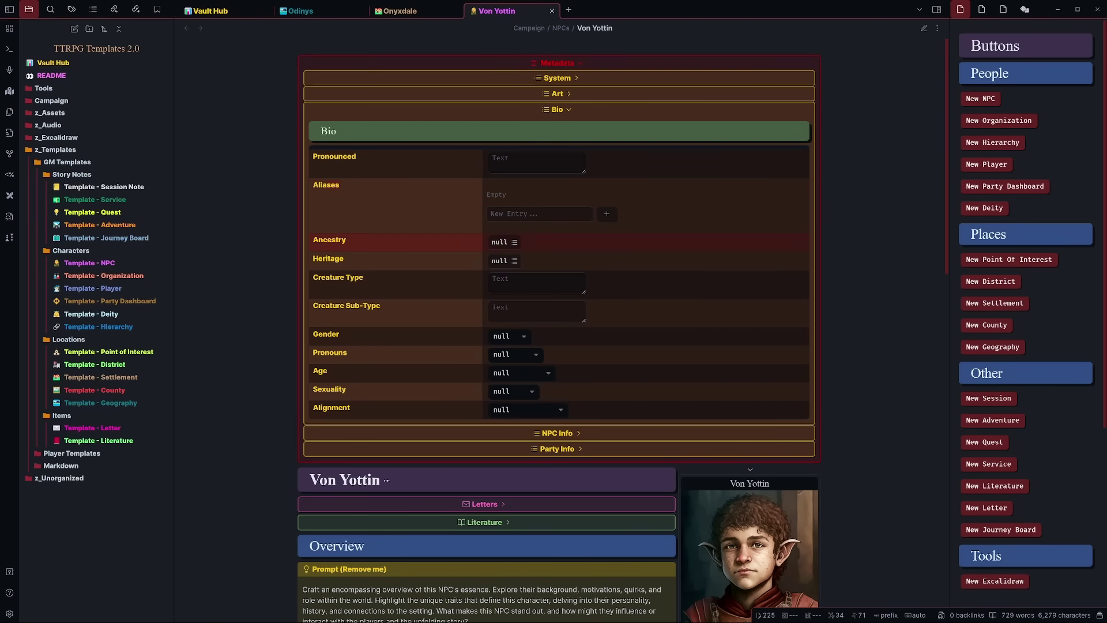
click(500, 245)
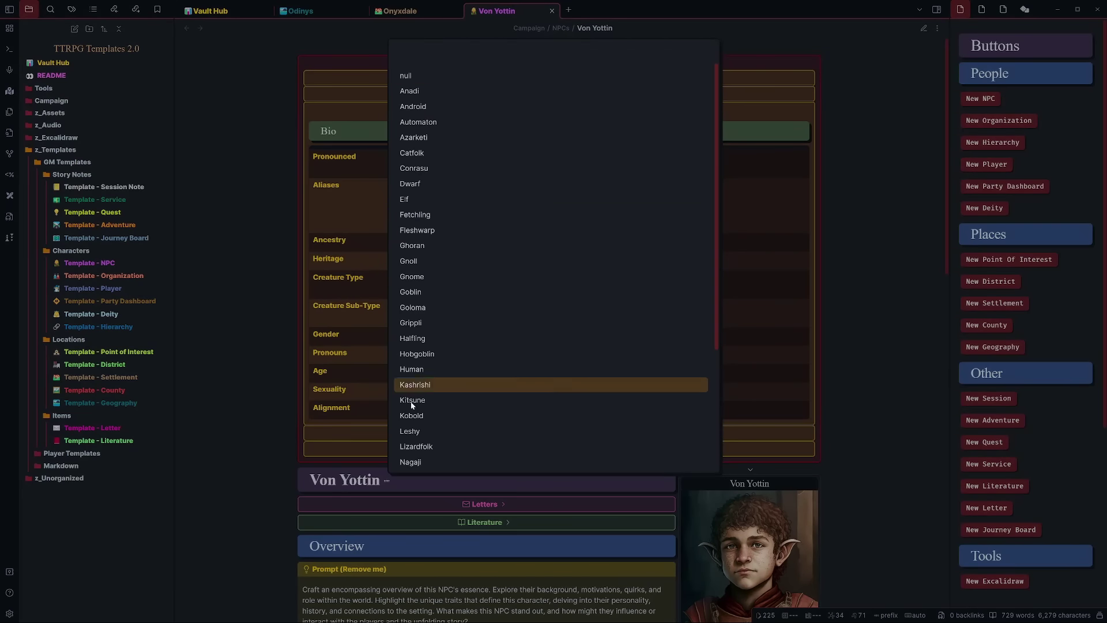
click(374, 272)
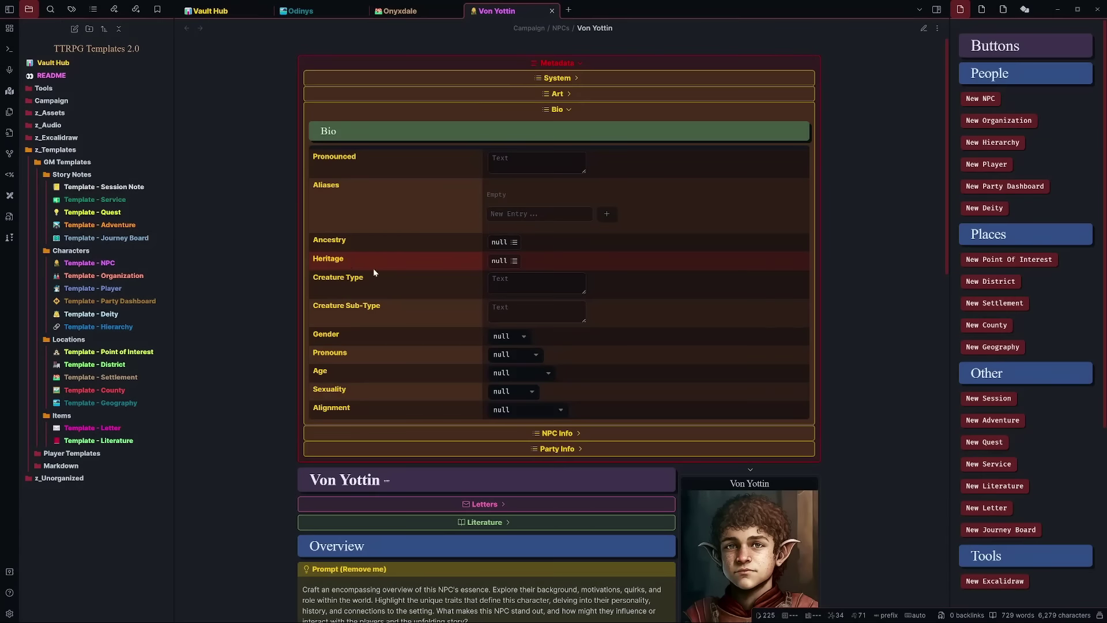
click(501, 242)
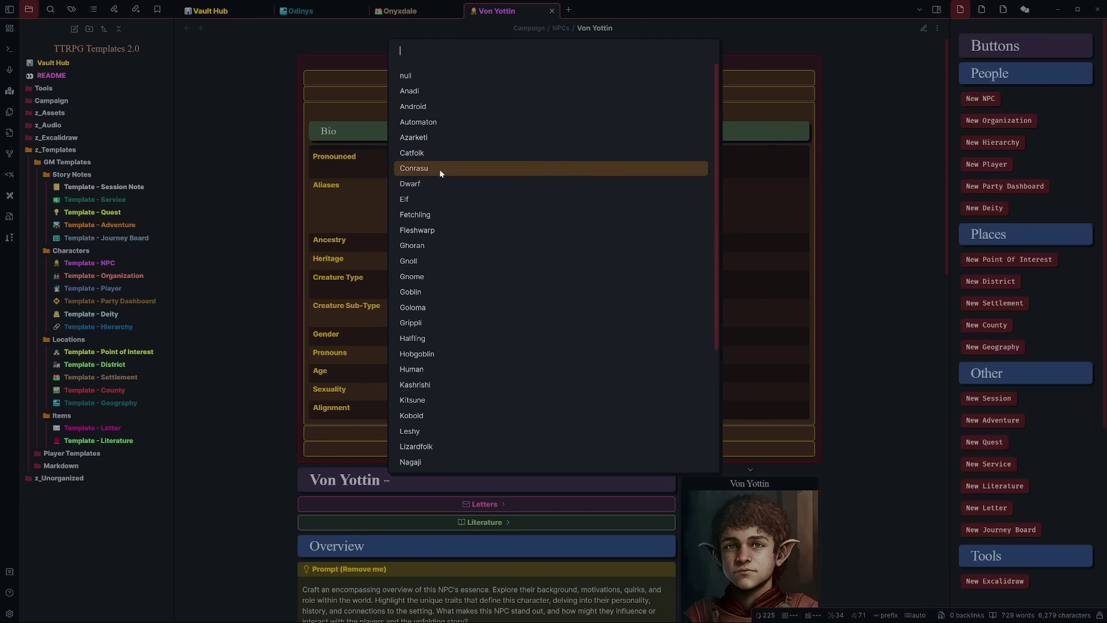
text(Half)
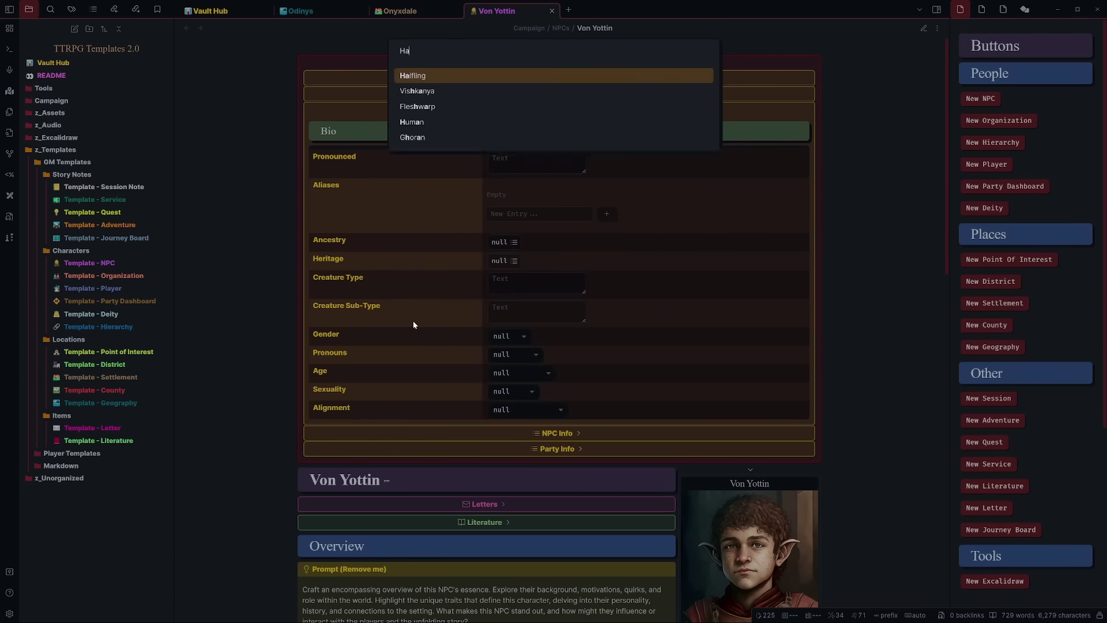
click(435, 75)
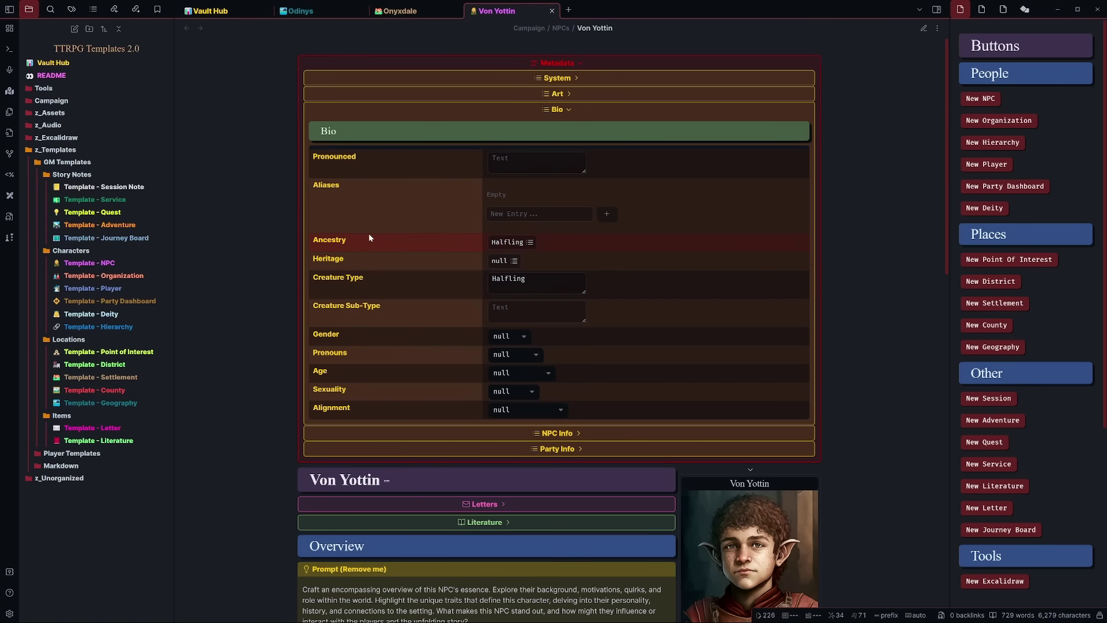
Search the vault for notes whose ancestry property matches "Half", clear the search and return to the file list.
click(50, 10)
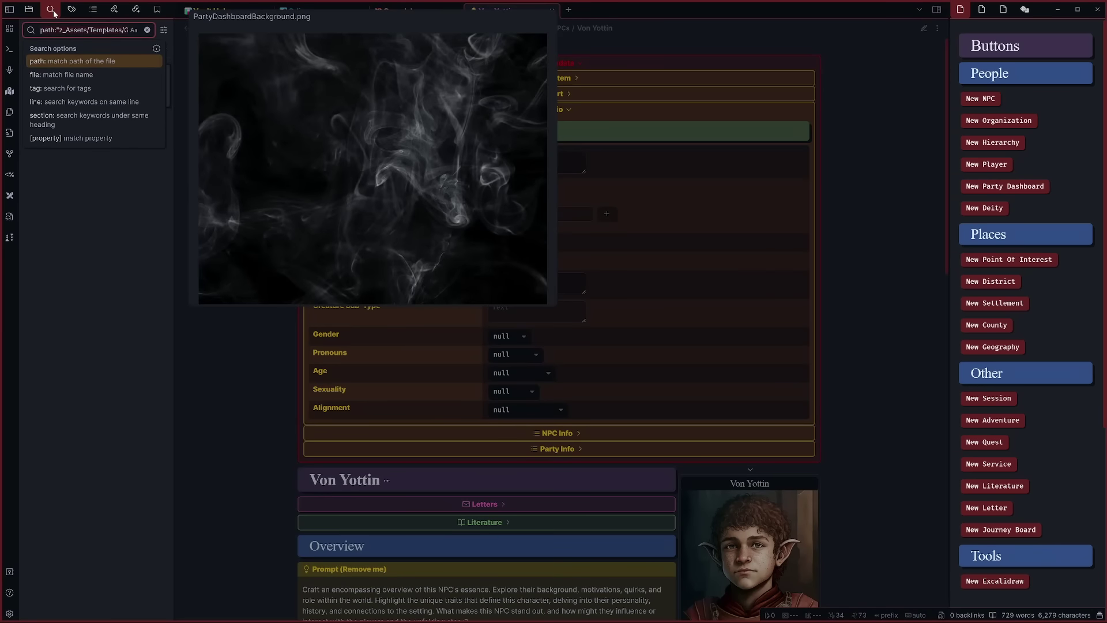
click(147, 30)
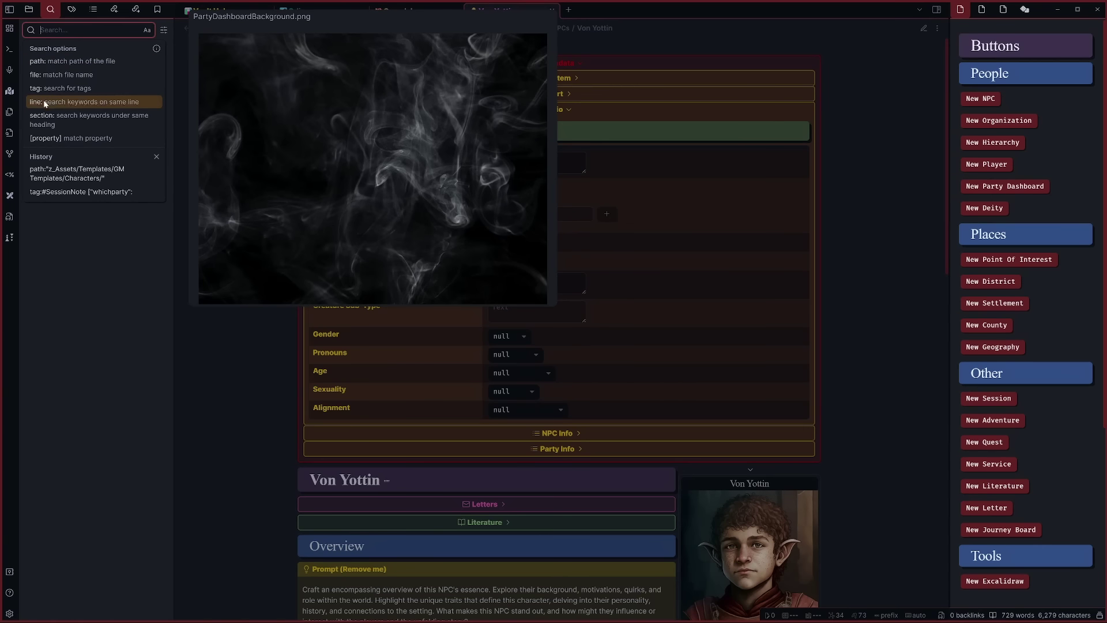
click(44, 138)
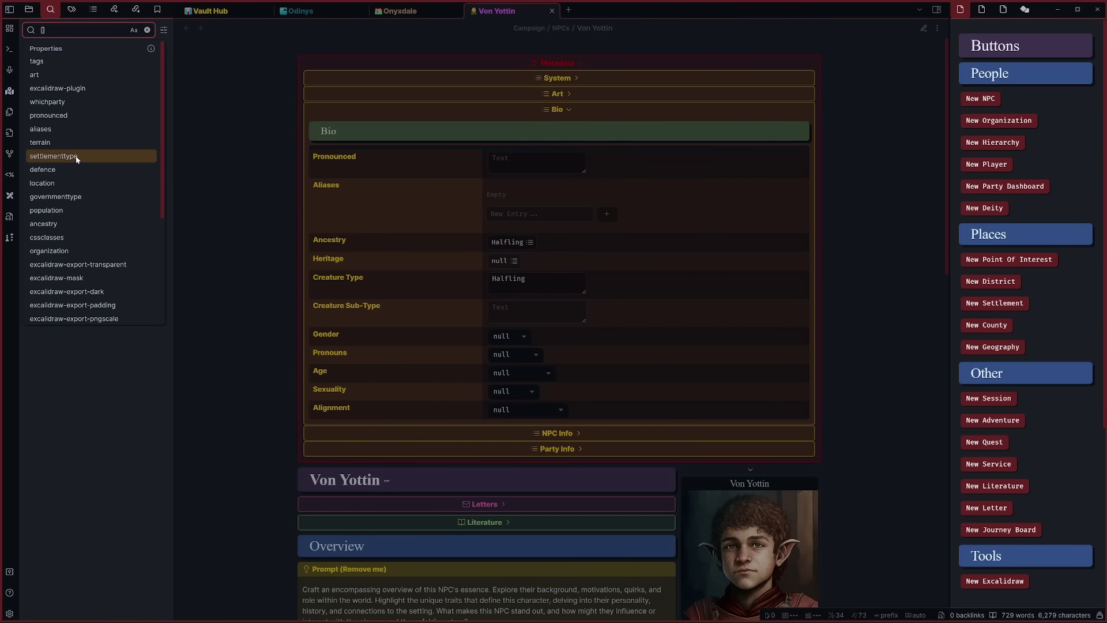
text(Anc)
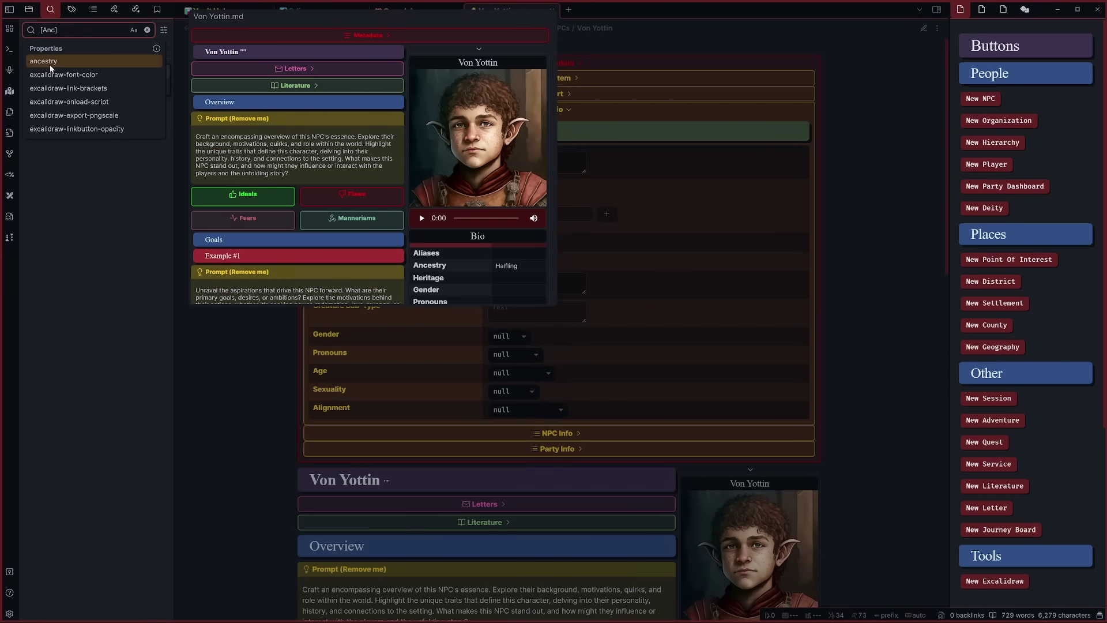
click(82, 61)
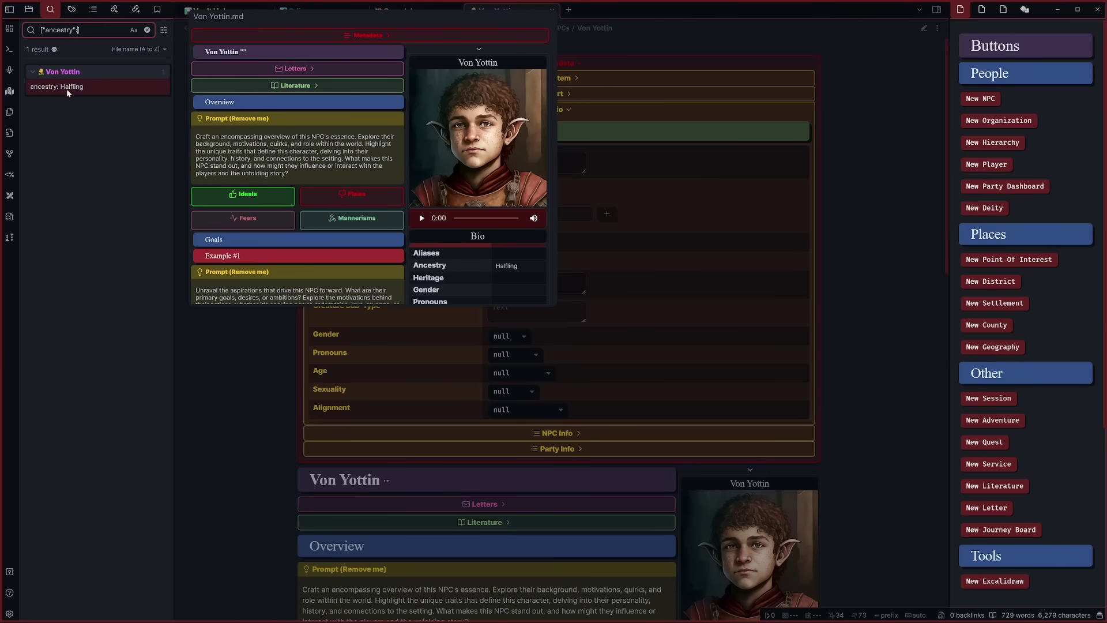
text(Half)
click(147, 29)
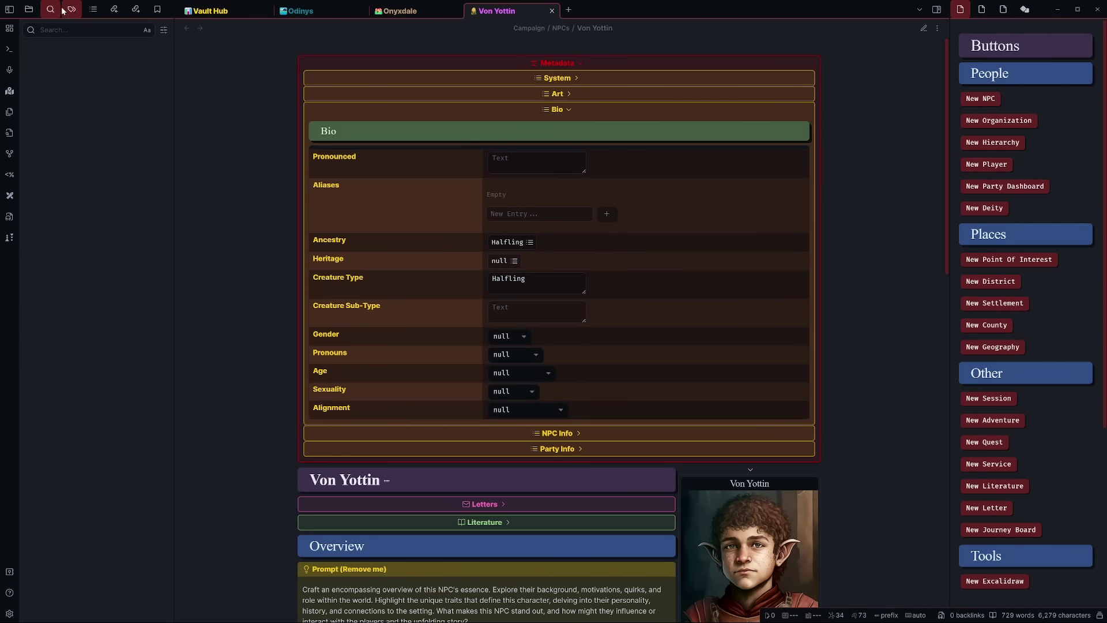
click(30, 9)
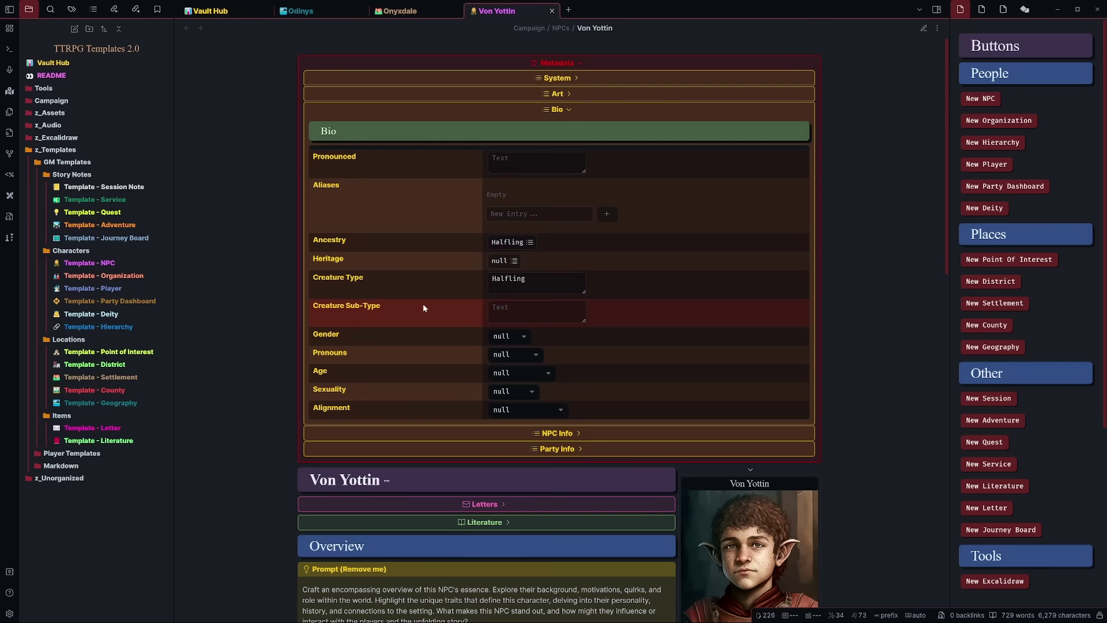
Set Von Yottin's Creature Type to Dragon and Creature Sub-Type to Red Dragon, leaving the Ancestry options unchosen.
click(533, 279)
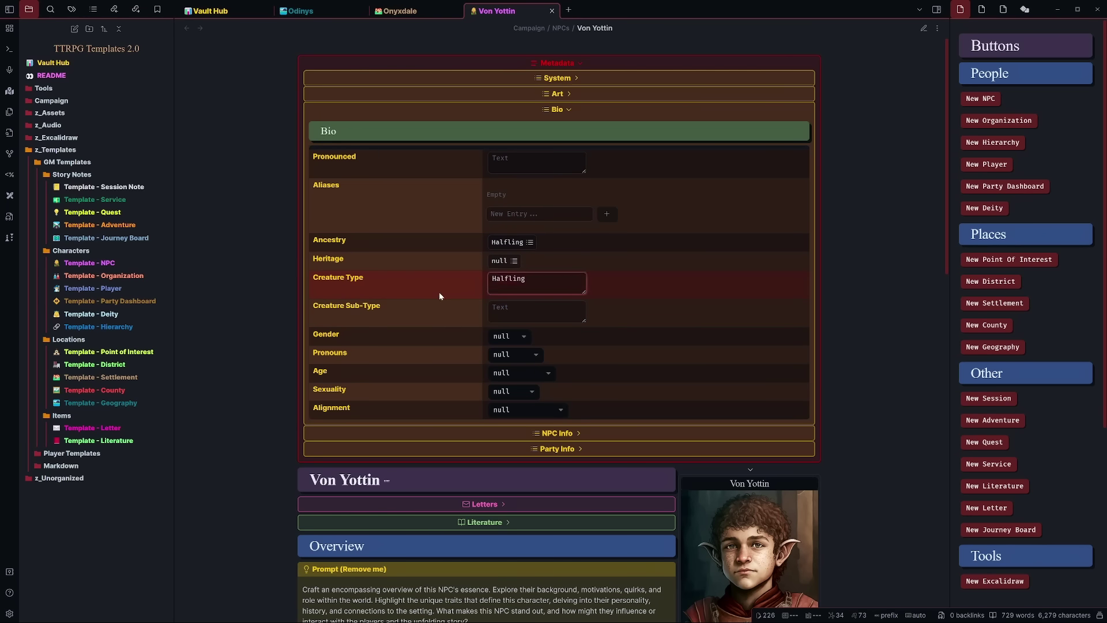
key(ctrl+a)
key(BackSpace)
text(Dragon)
key(Tab)
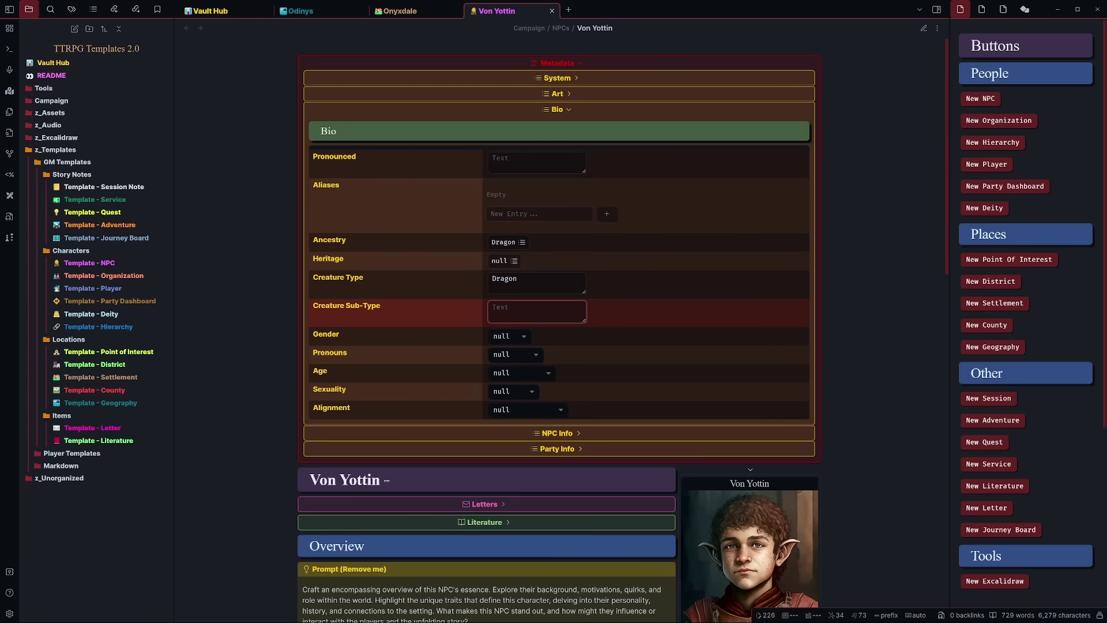
text(Red Dragon)
click(459, 308)
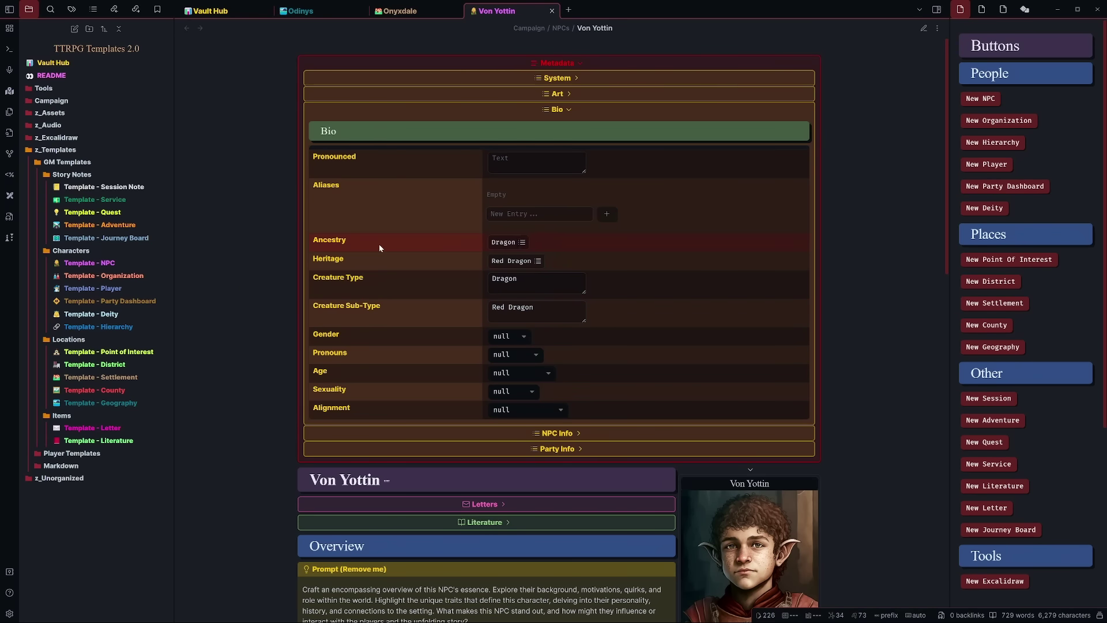
click(507, 244)
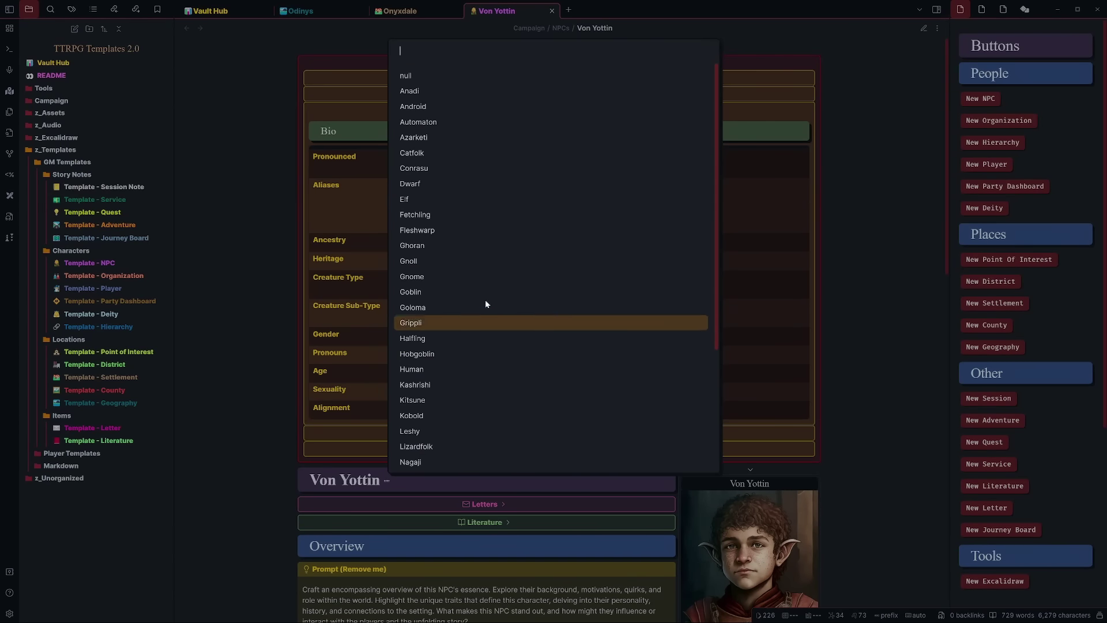
click(322, 238)
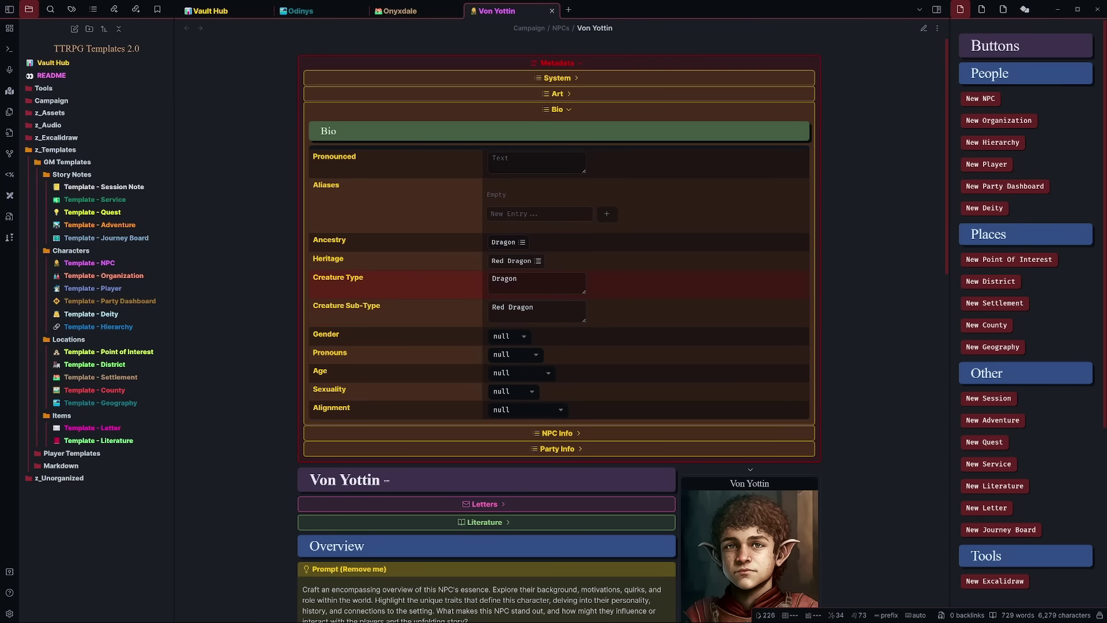
Set Von Yottin's Gender to Male, Pronouns to He/Him and Age to Young Adult.
scroll(507, 288, down, 1)
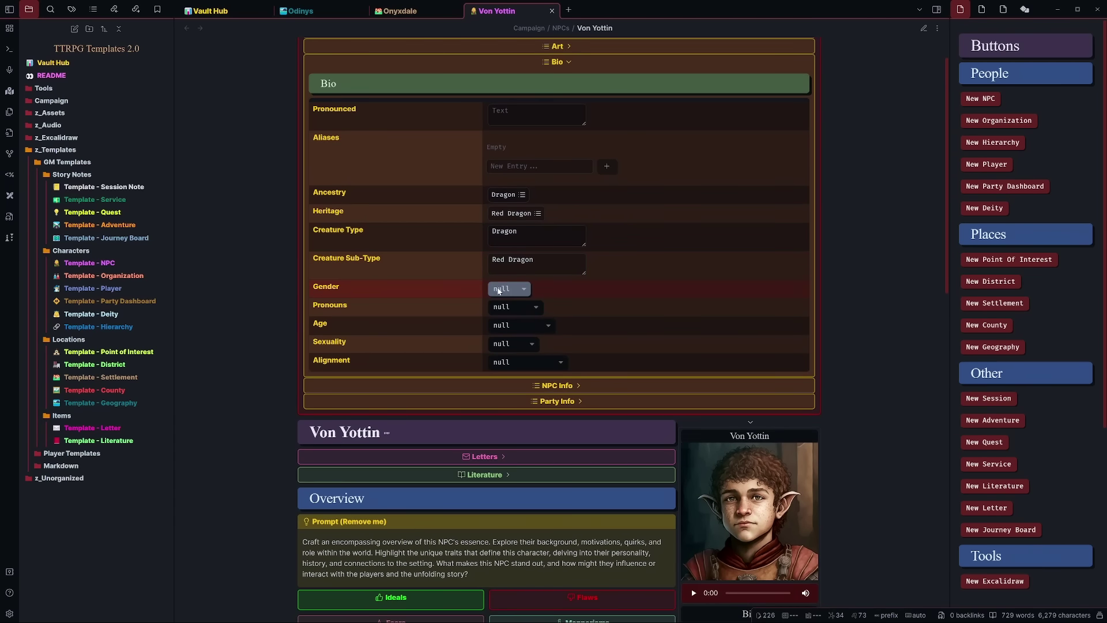
click(508, 288)
click(502, 308)
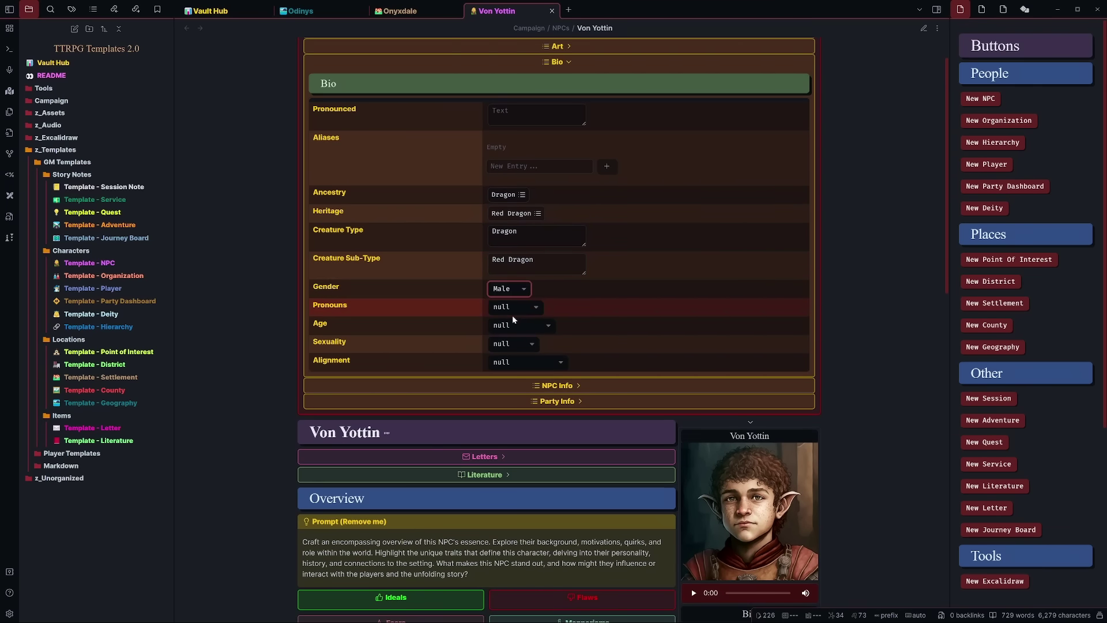
click(511, 311)
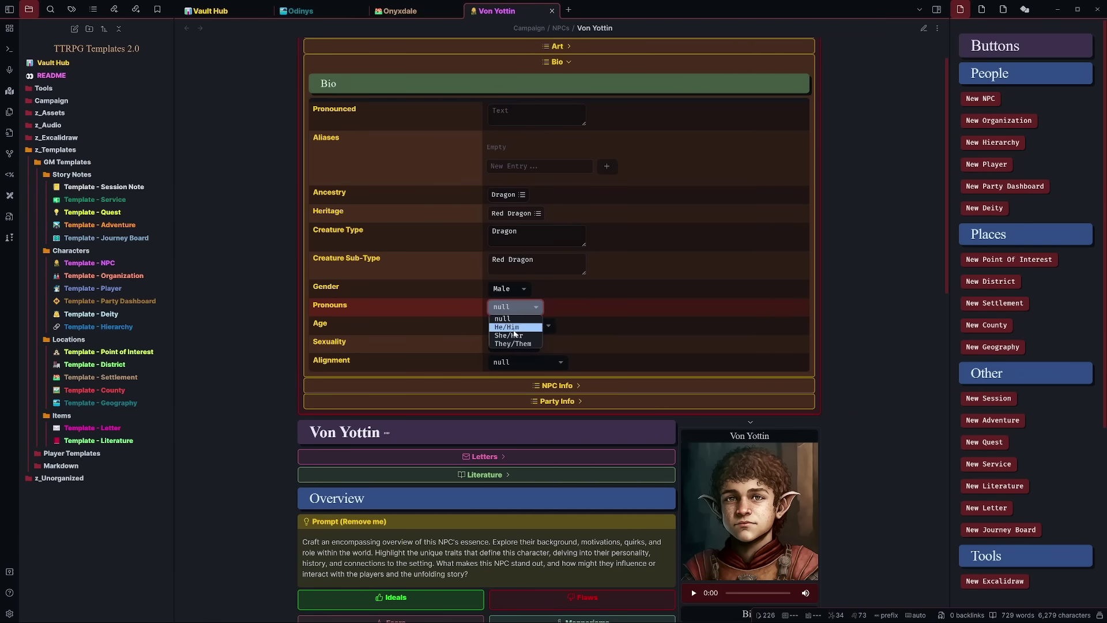
click(506, 327)
click(506, 326)
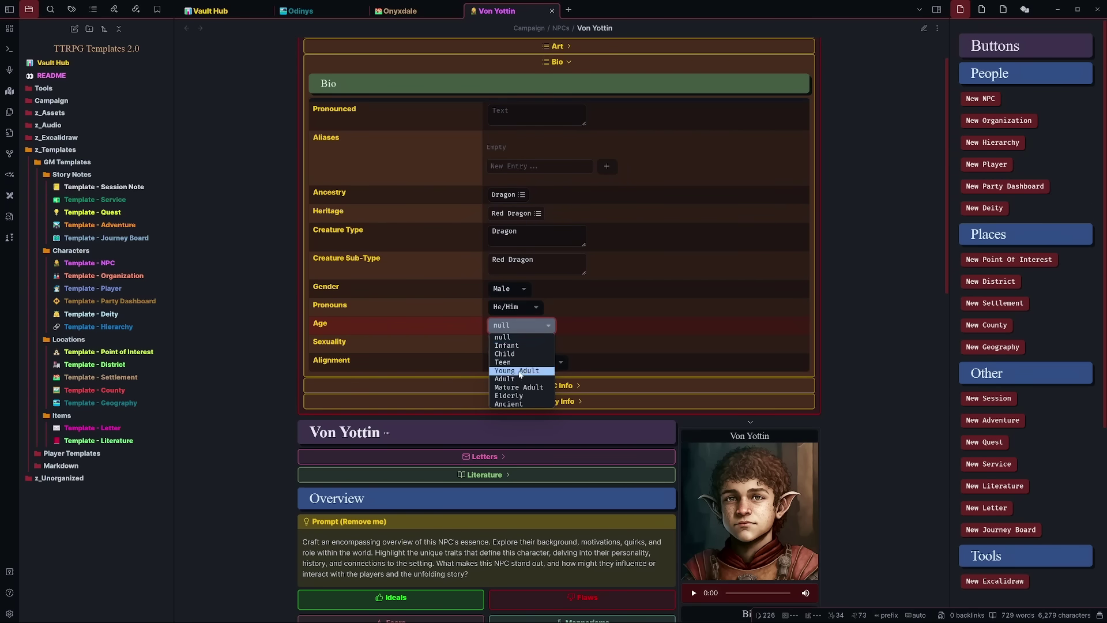
click(520, 371)
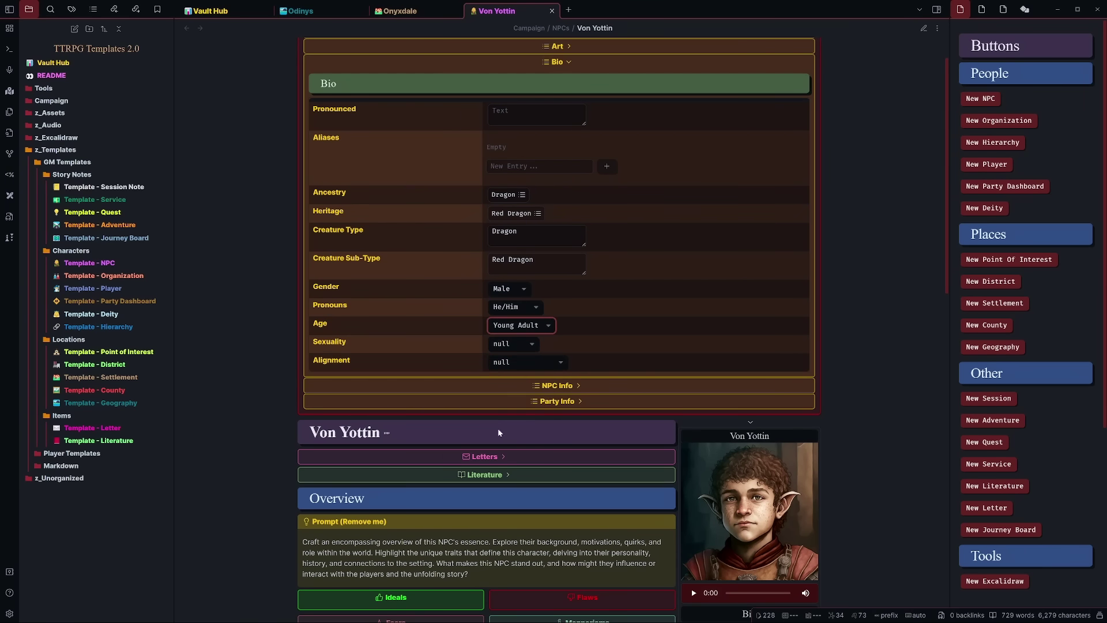
Set Von Yottin's Sexuality to Straight and Alignment to True Neutral, and collapse the Bio section.
click(488, 343)
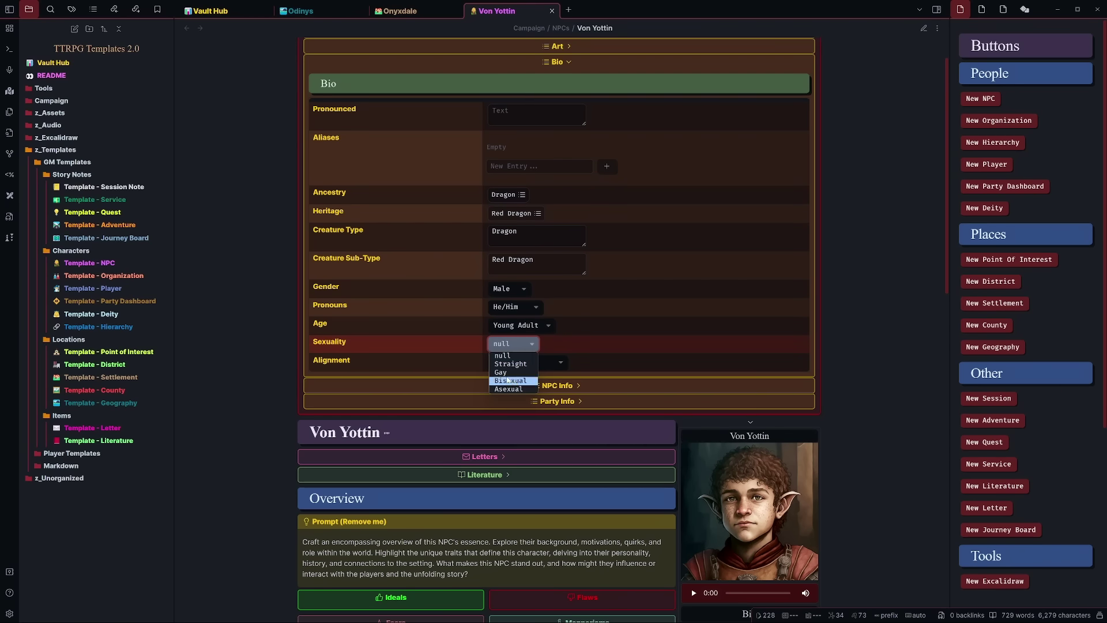
click(510, 364)
click(514, 362)
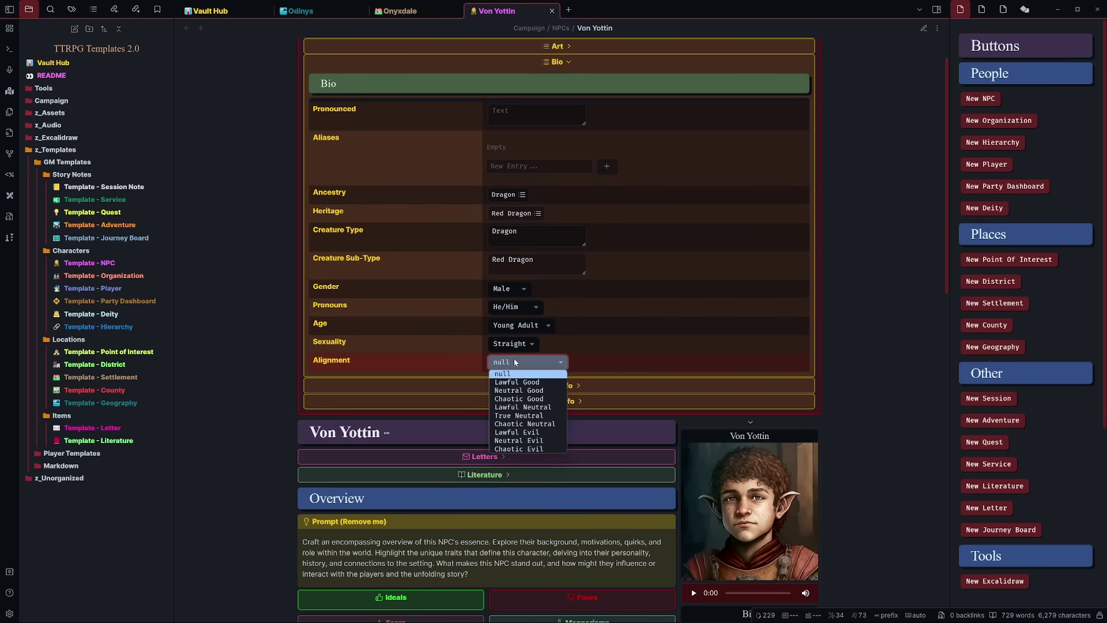
click(534, 415)
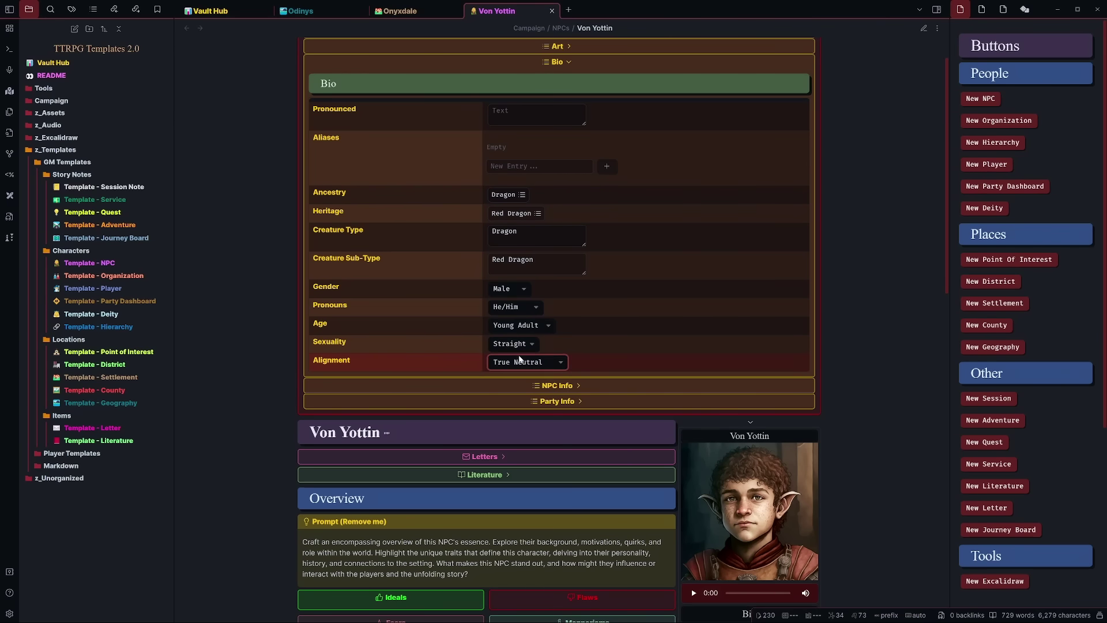
click(555, 61)
Expand Von Yottin's NPC Info section and add Common and Halfling as Languages.
click(562, 78)
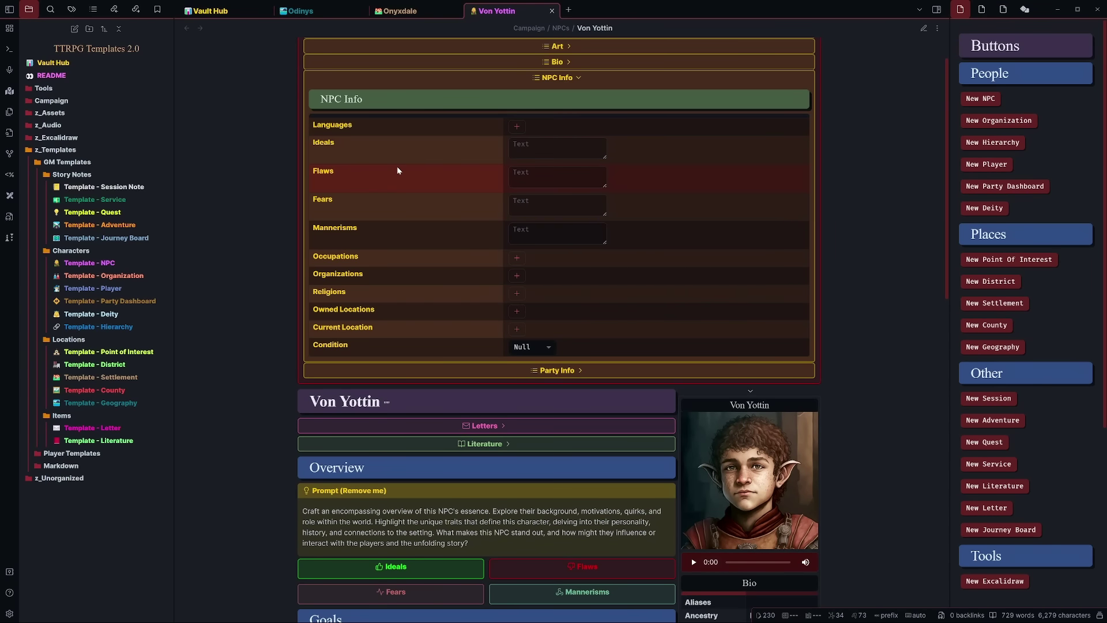
click(517, 125)
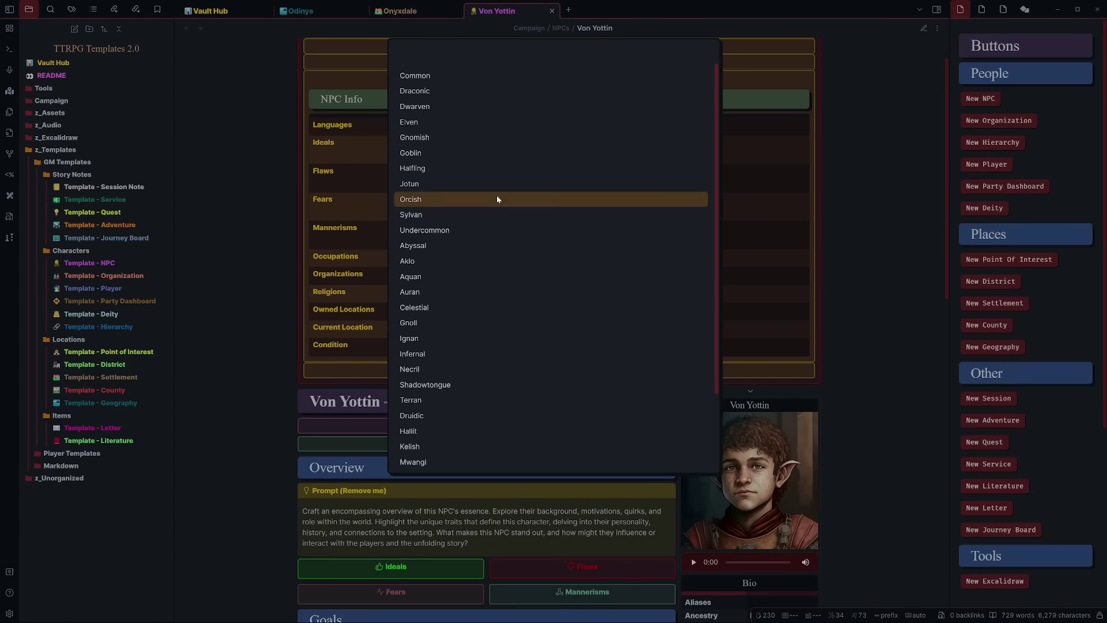
click(455, 135)
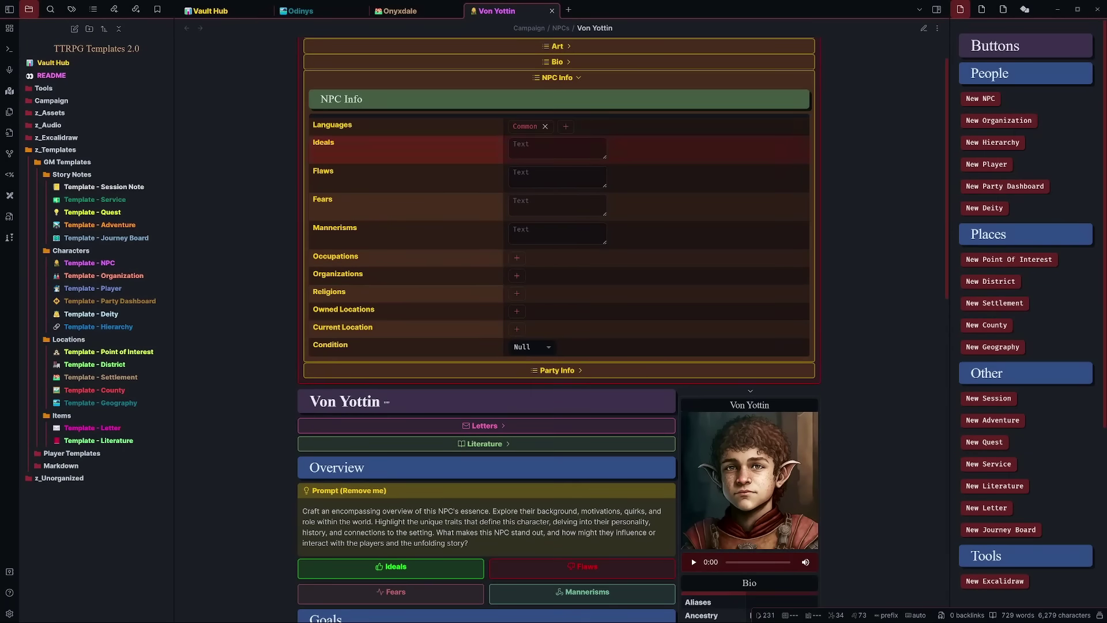
click(564, 130)
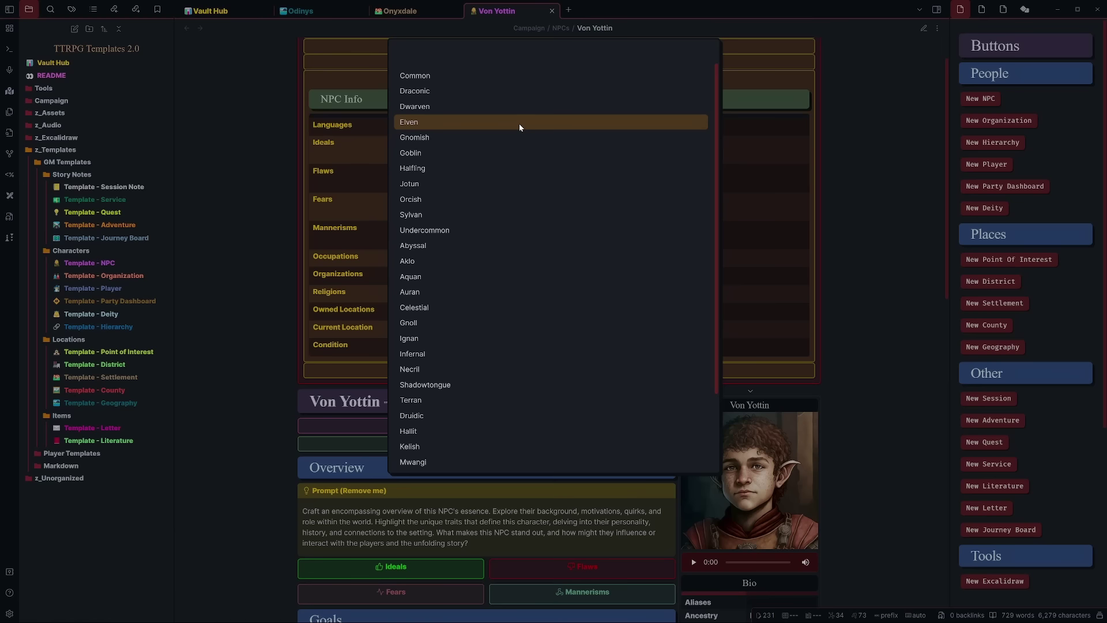
text(Half)
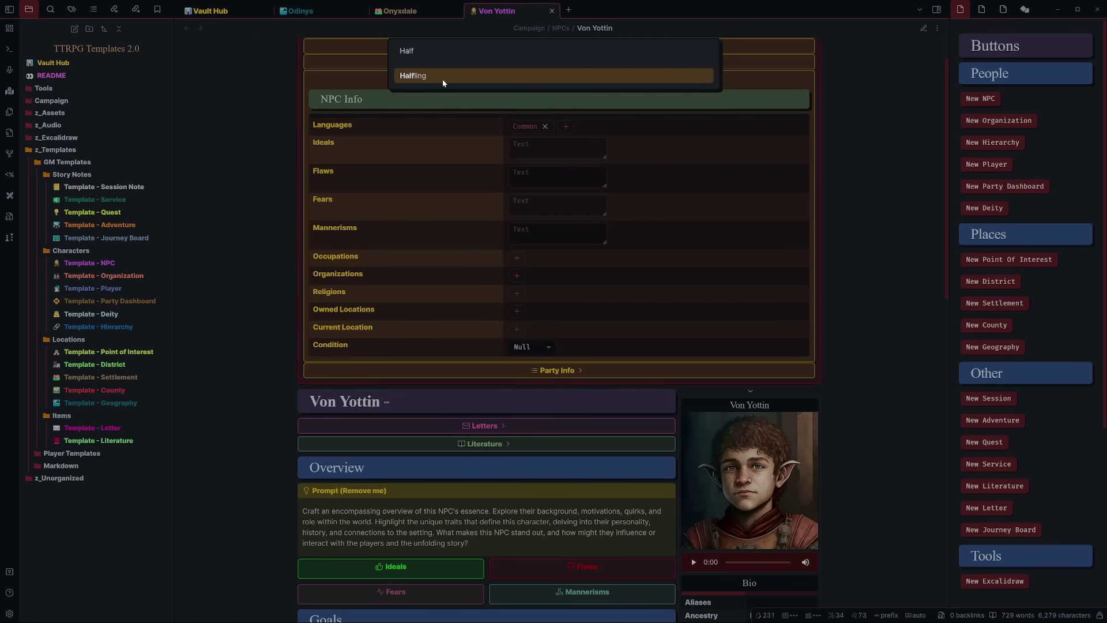
click(441, 77)
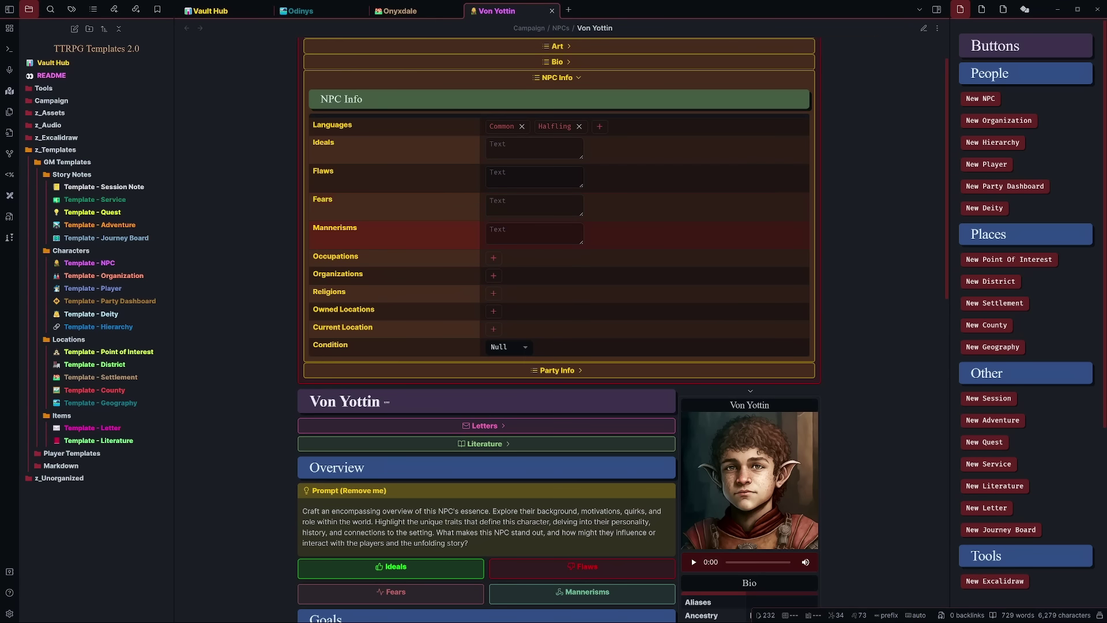
Set Von Yottin's Flaws to "Cleptomaniac" and check the Flaws callout under Overview.
scroll(413, 470, down, 2)
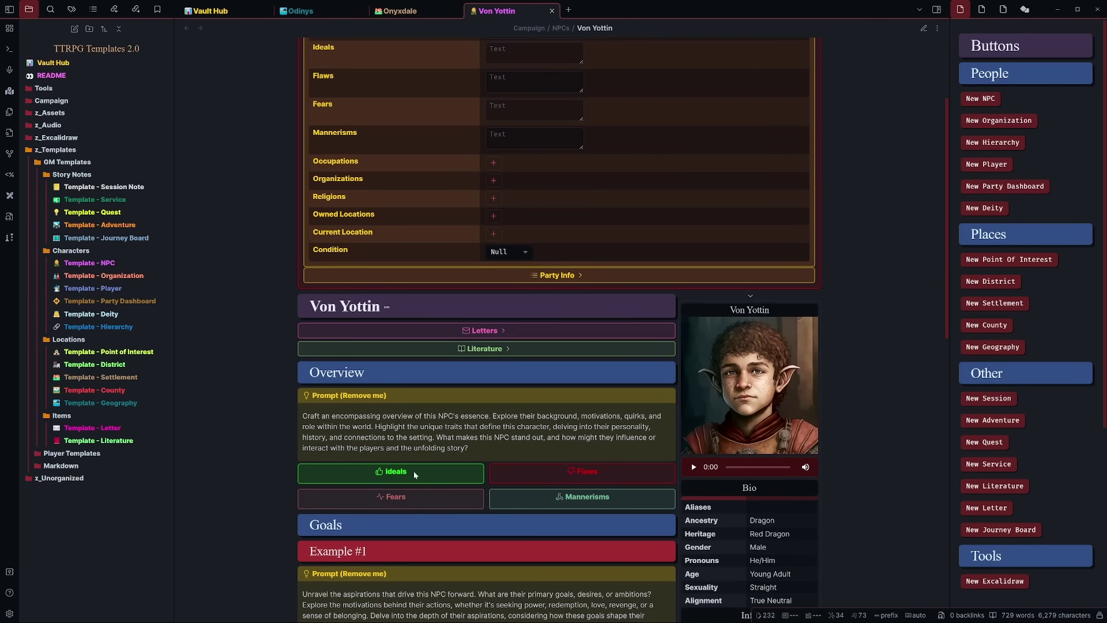
scroll(414, 474, down, 2)
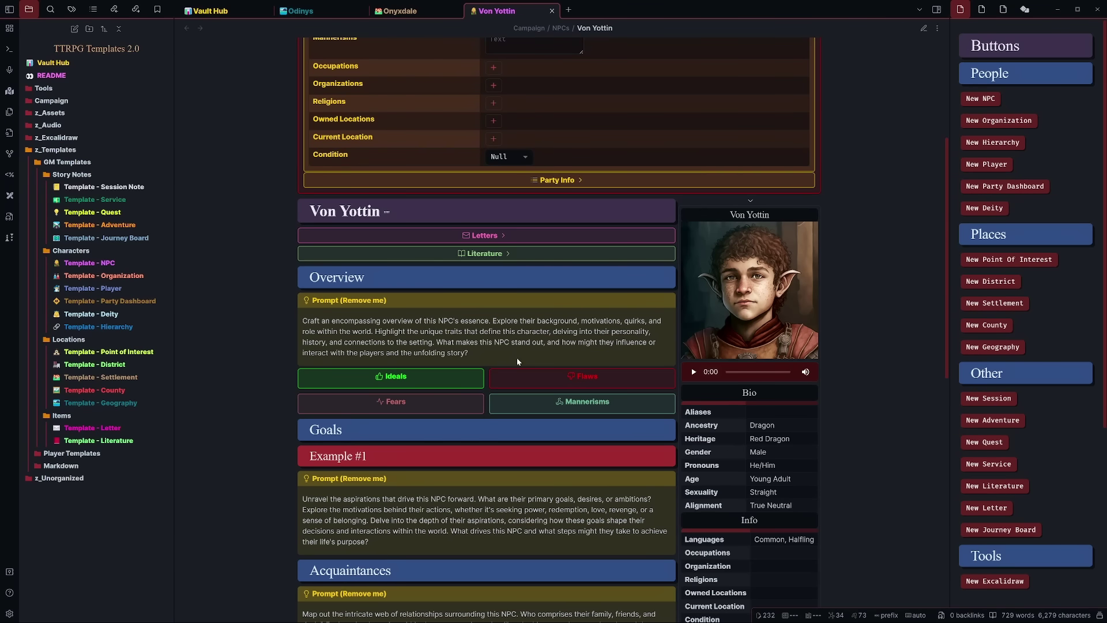
scroll(507, 362, up, 3)
scroll(419, 185, up, 1)
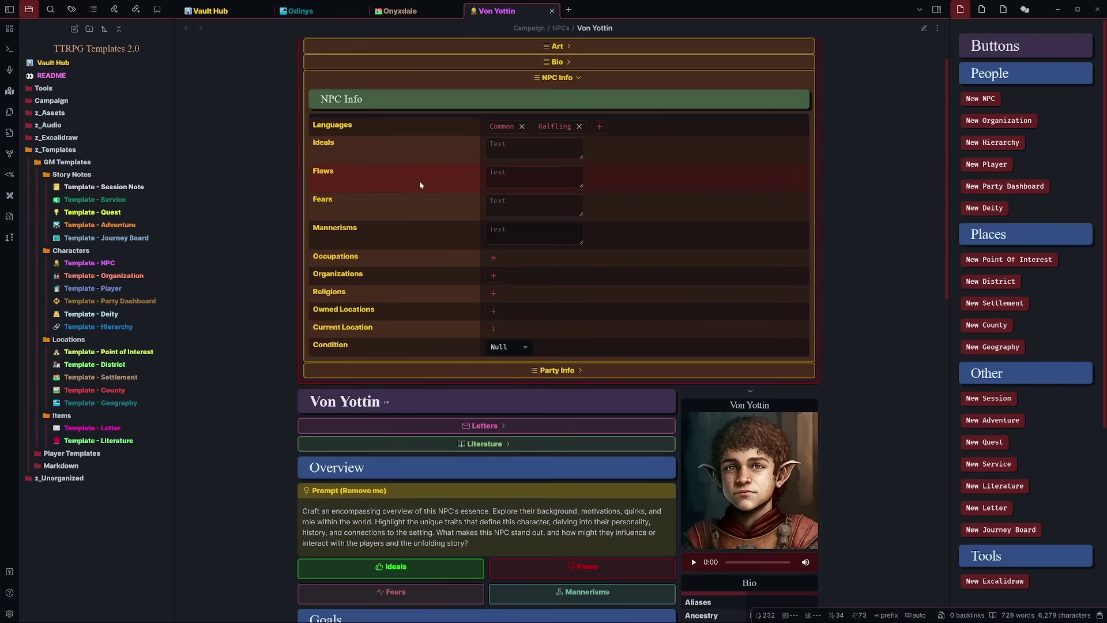
click(490, 172)
text(Clepto)
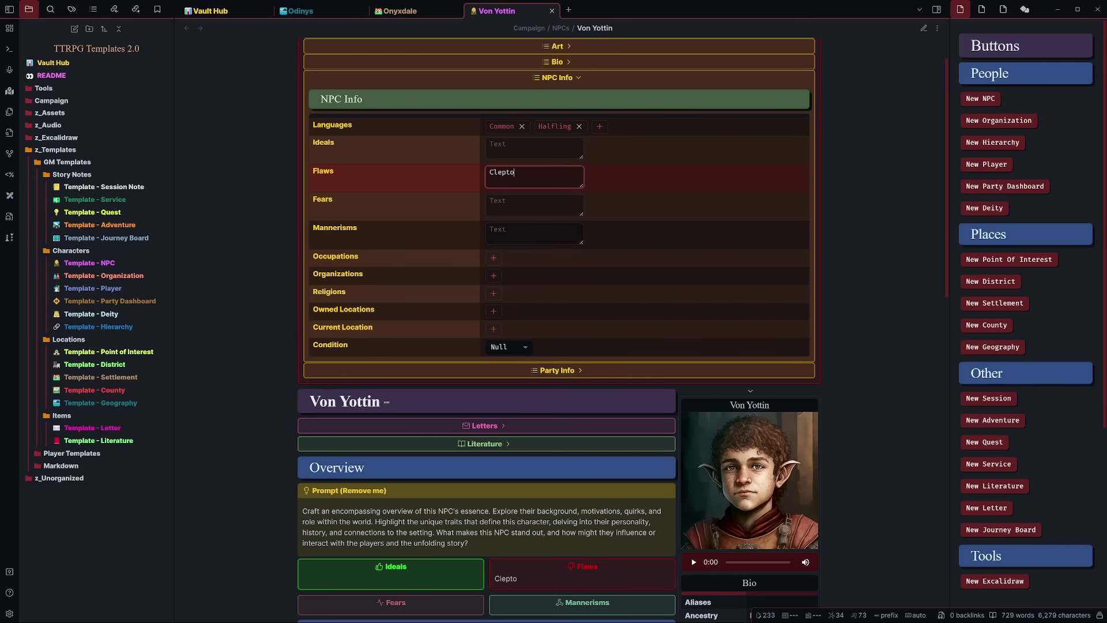
text(maniac)
click(756, 246)
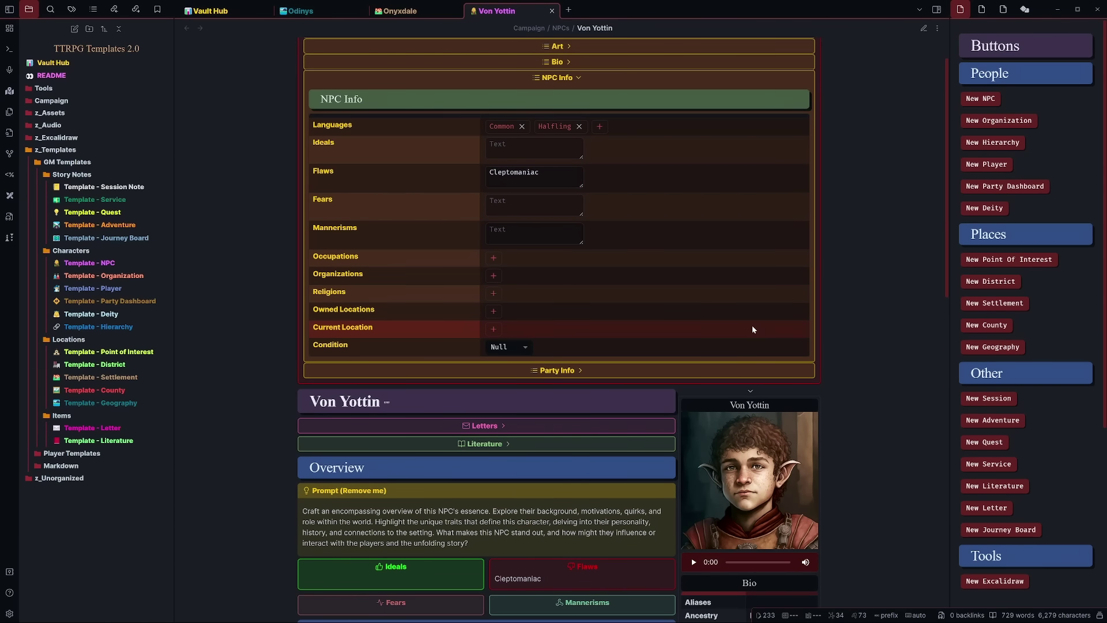
scroll(742, 348, down, 3)
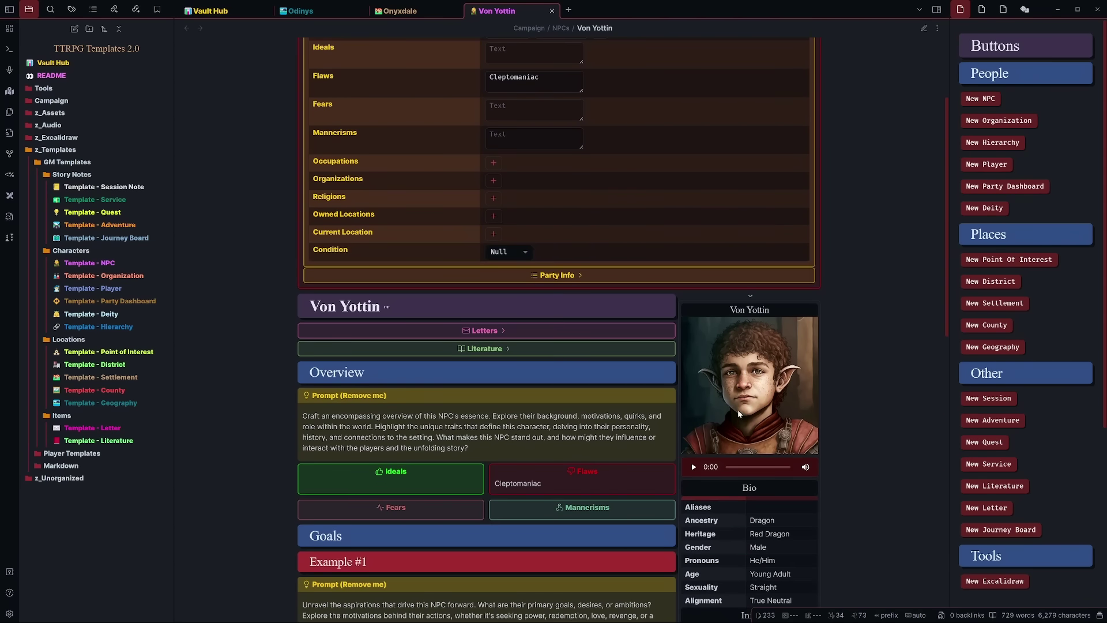
scroll(650, 391, down, 3)
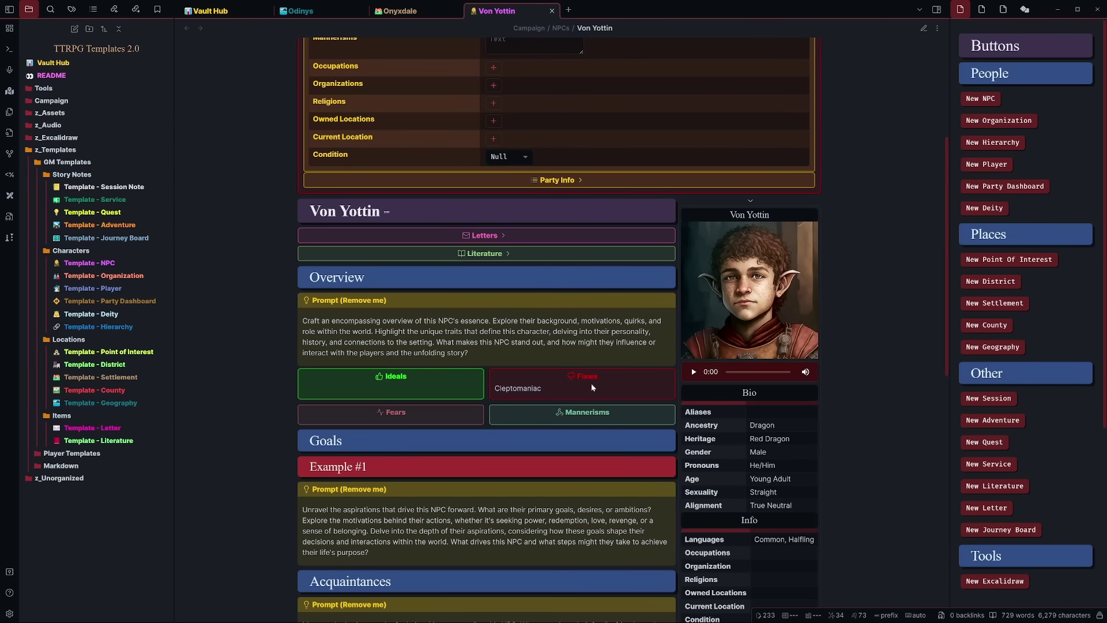
Add Adventurer to Von Yottin's Occupations.
scroll(548, 407, up, 3)
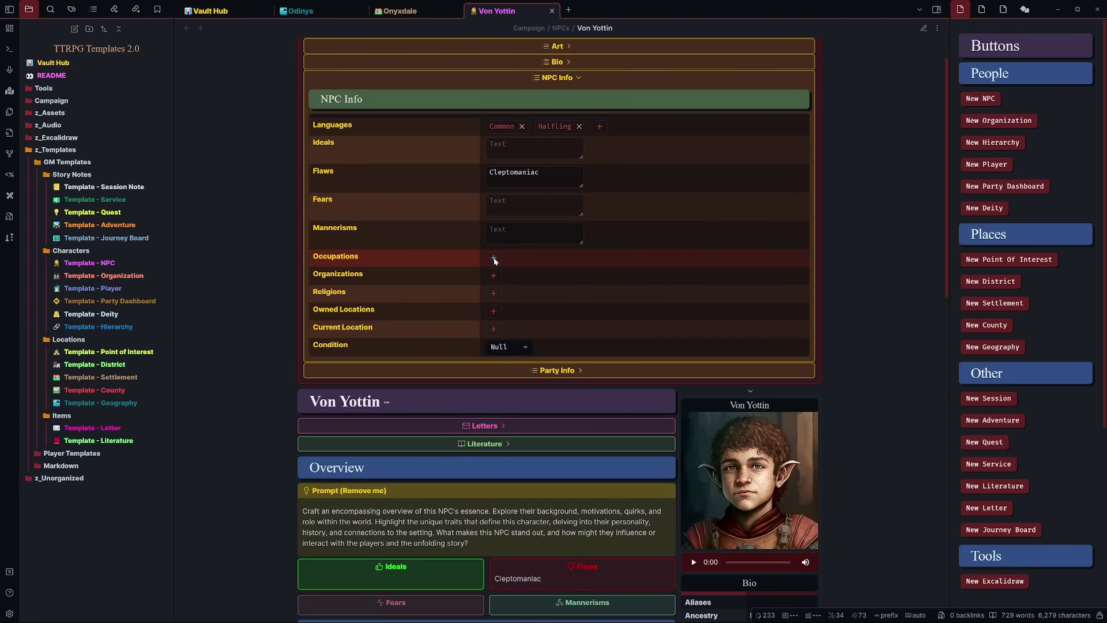
click(494, 258)
scroll(479, 398, down, 5)
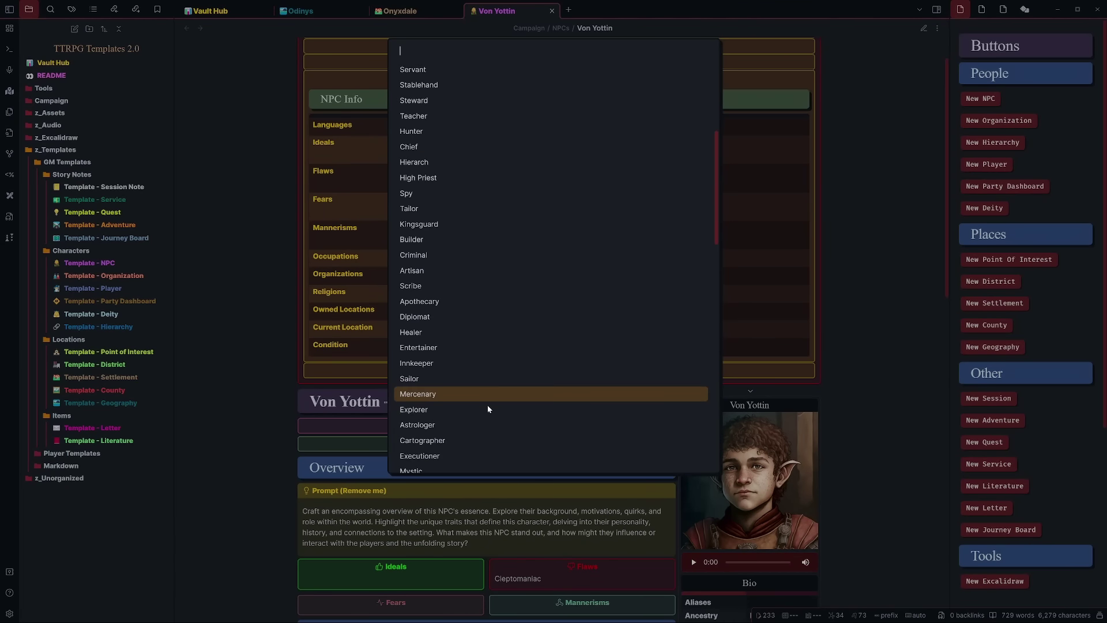
scroll(563, 386, up, 10)
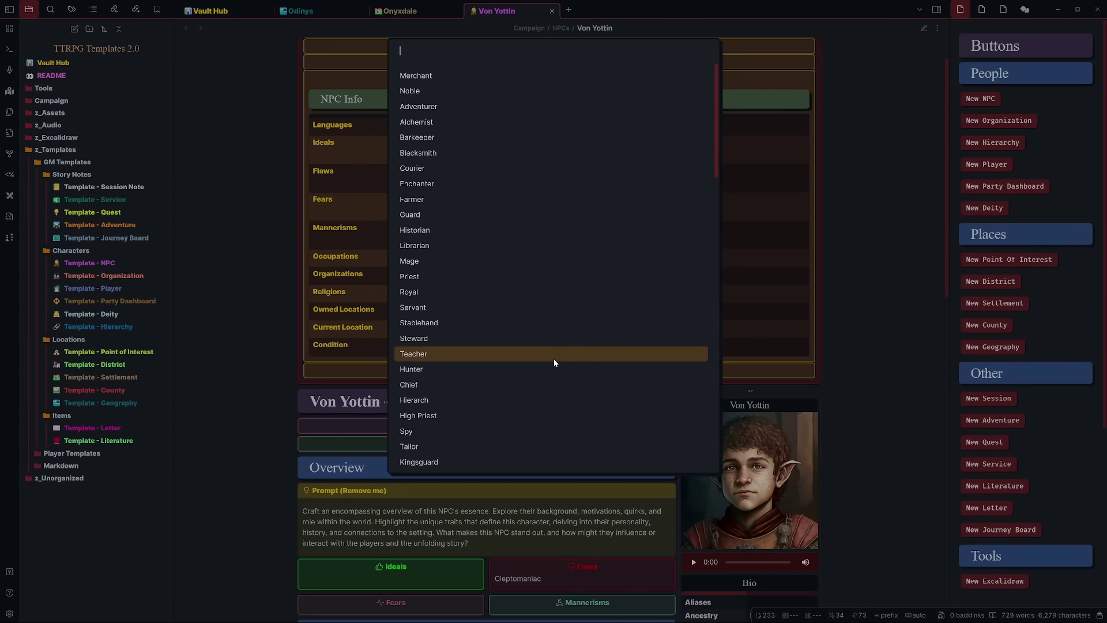
text(adv)
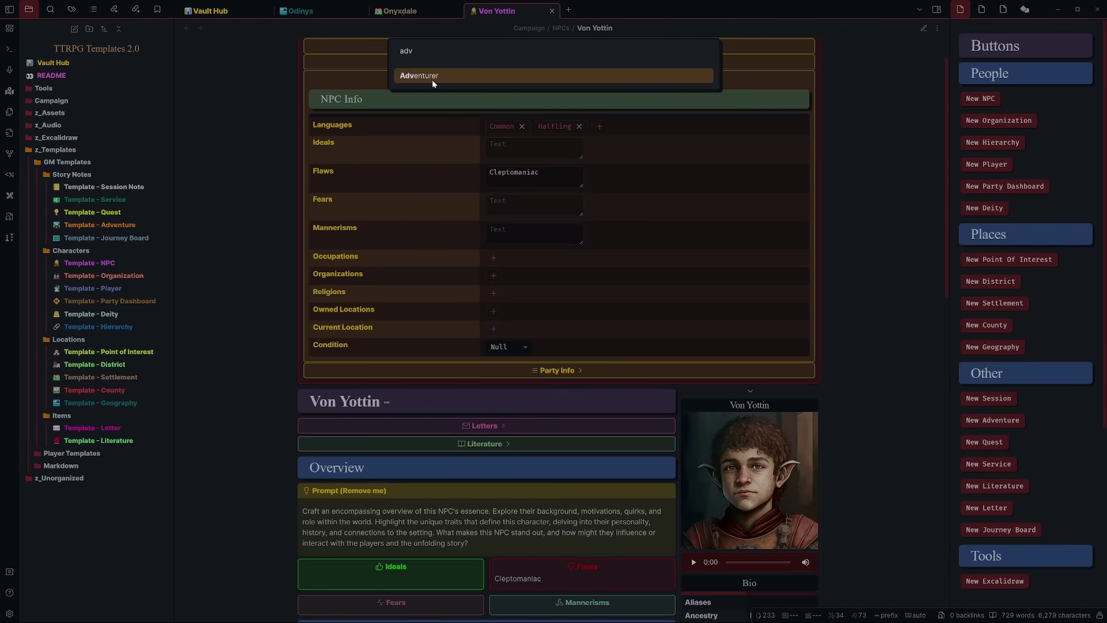
click(432, 80)
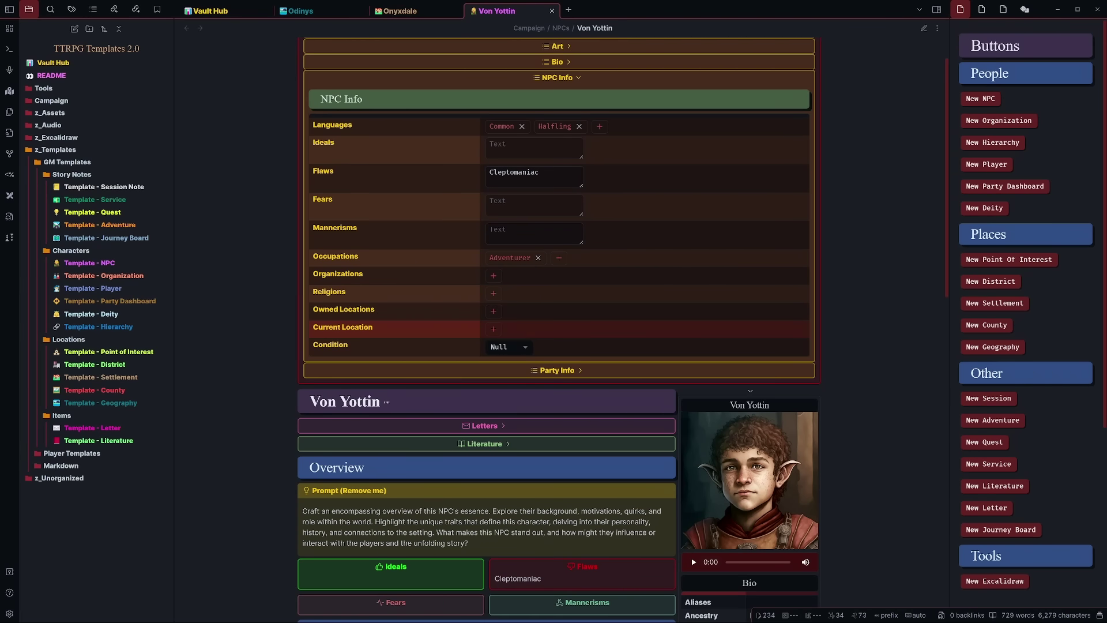
Set Von Yottin's Current Location to Onyxdale and check the Characters table in the Onyxdale note.
click(494, 329)
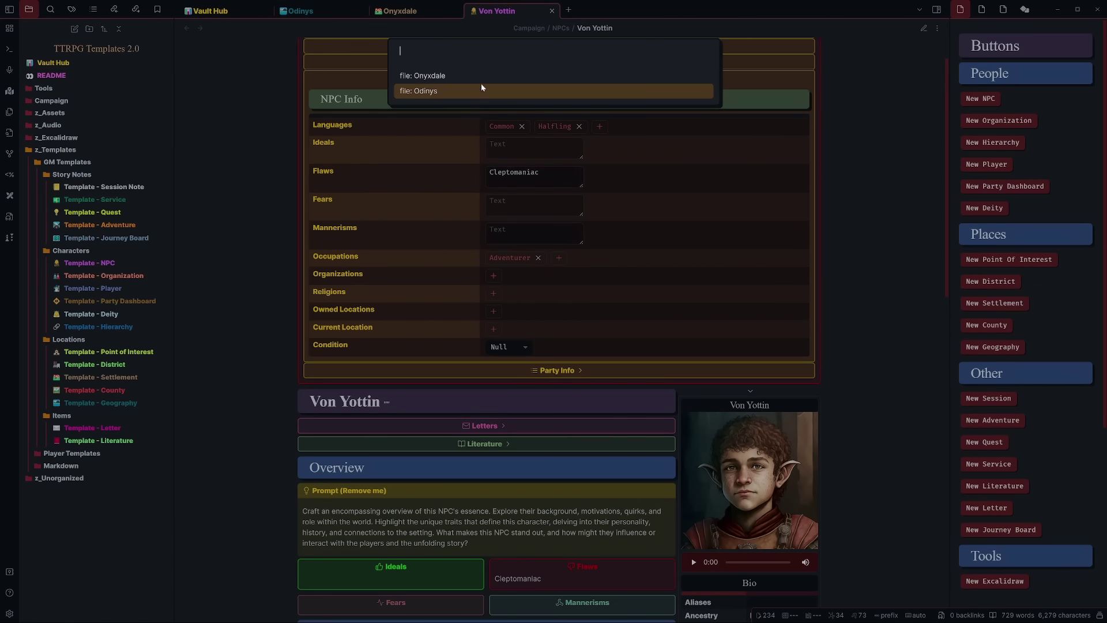
click(429, 78)
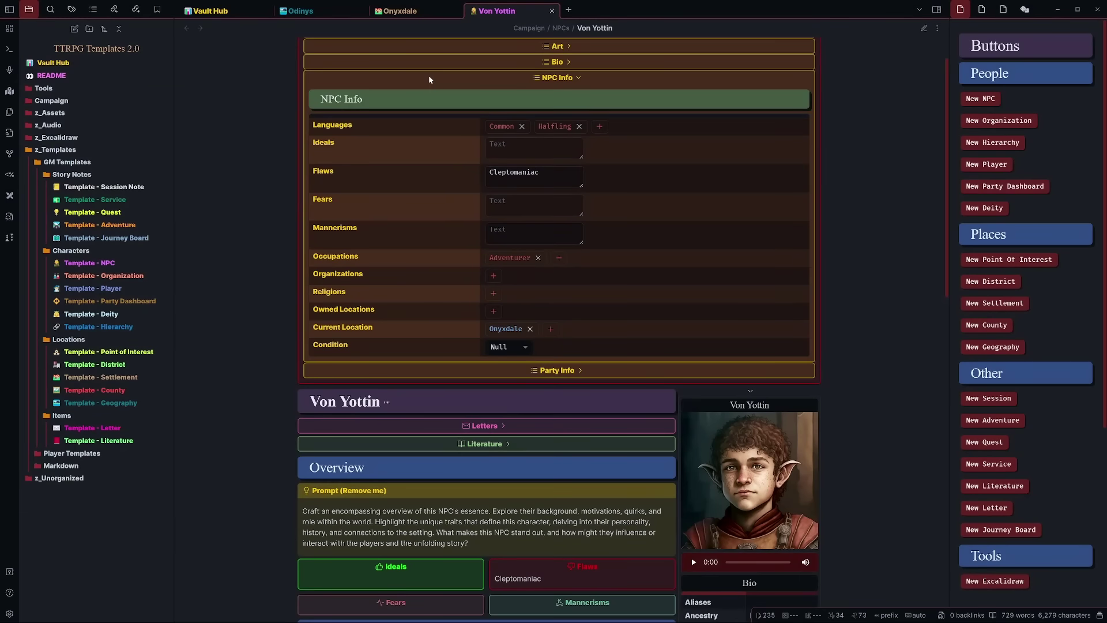
click(418, 16)
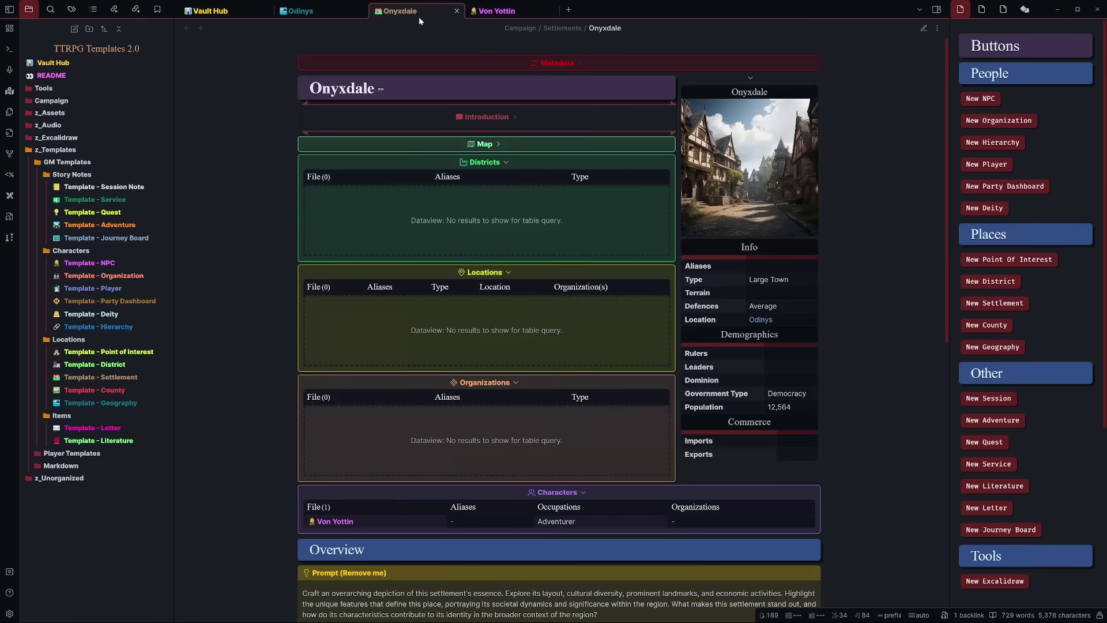
scroll(406, 395, down, 2)
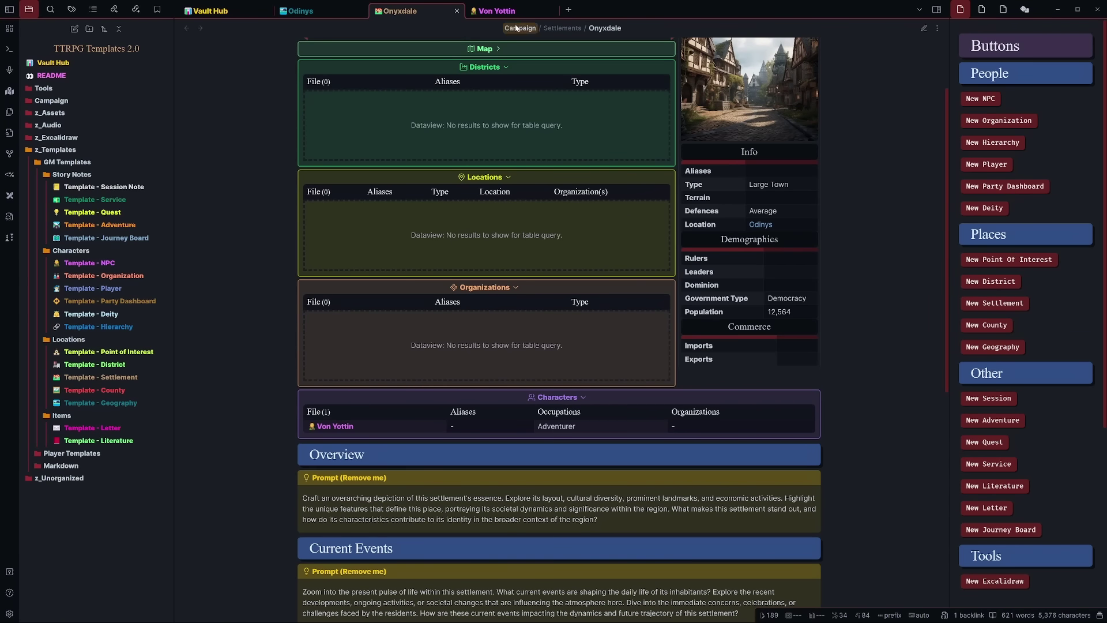
scroll(461, 266, up, 3)
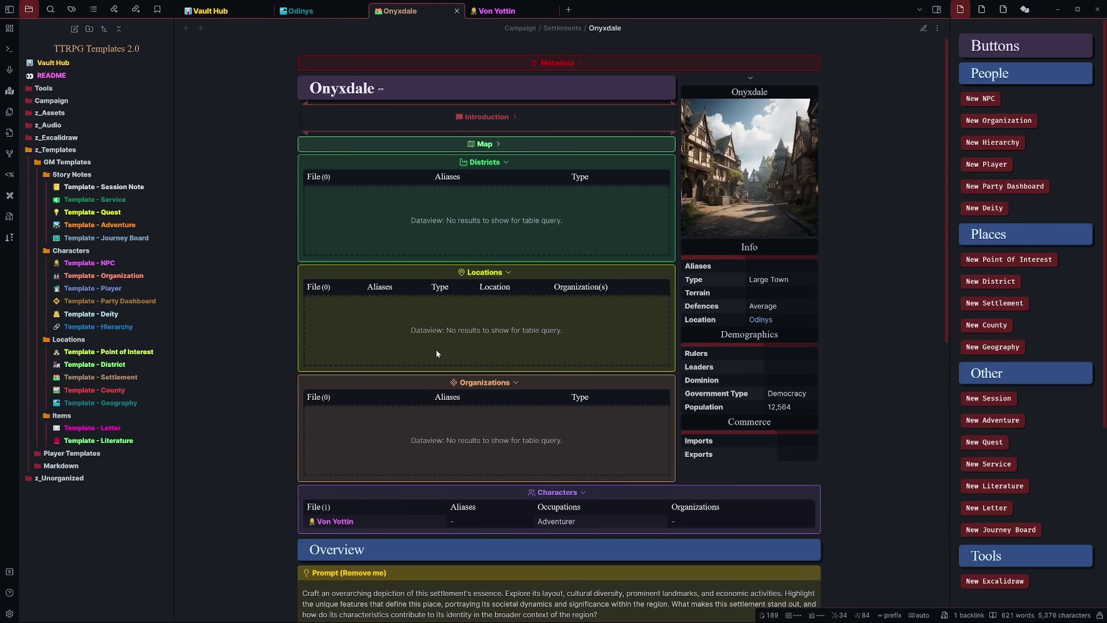
scroll(437, 353, down, 3)
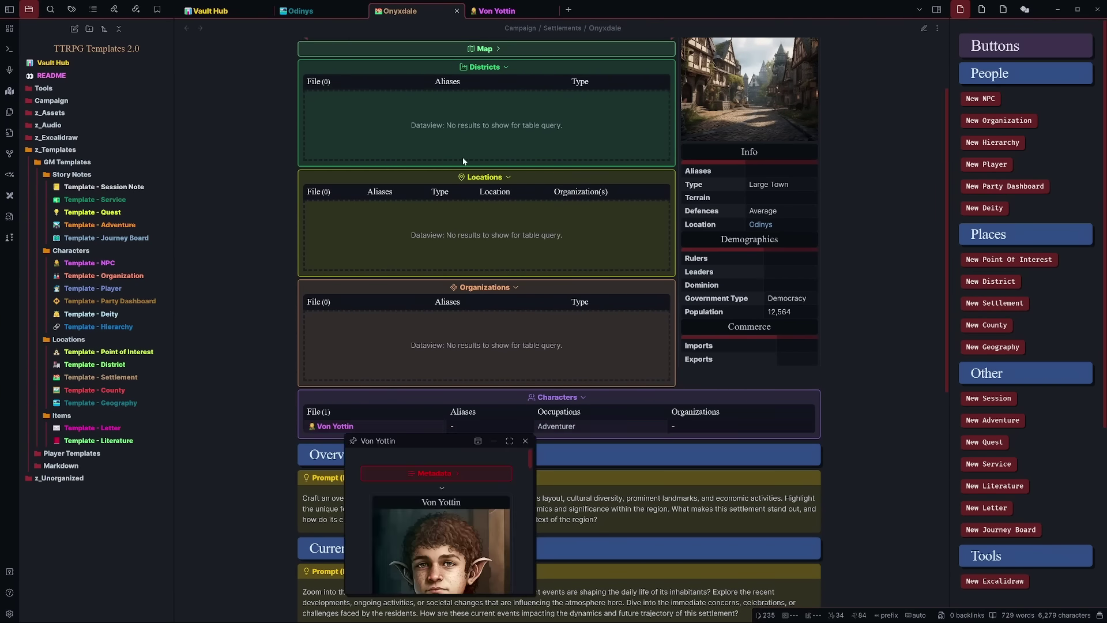
Return to the Von Yottin note and set its Condition to Dead.
click(505, 10)
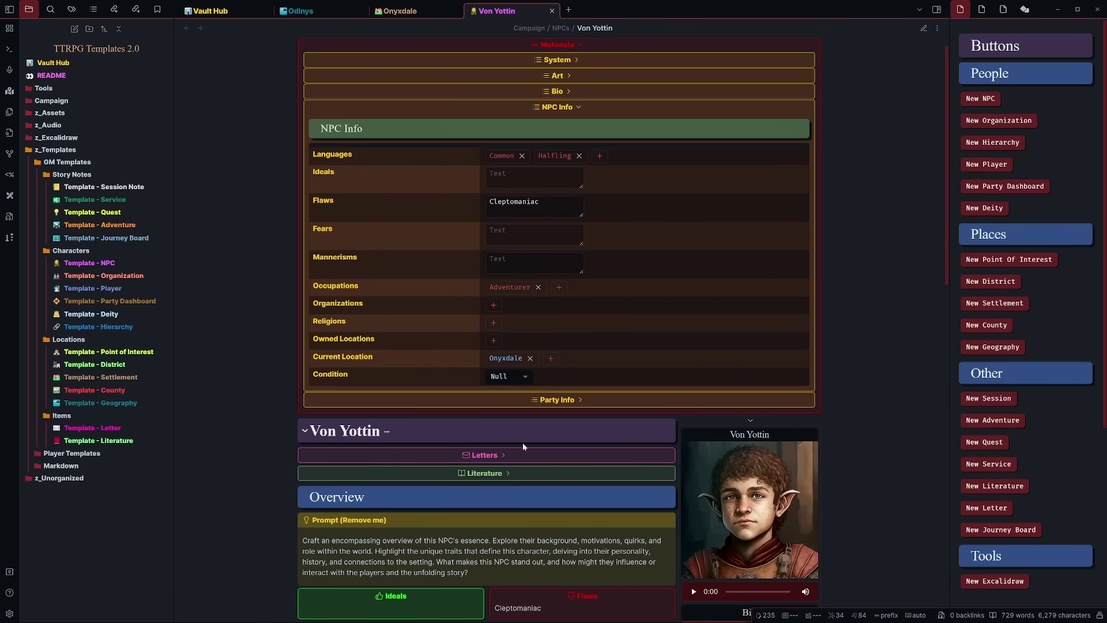
scroll(553, 462, down, 2)
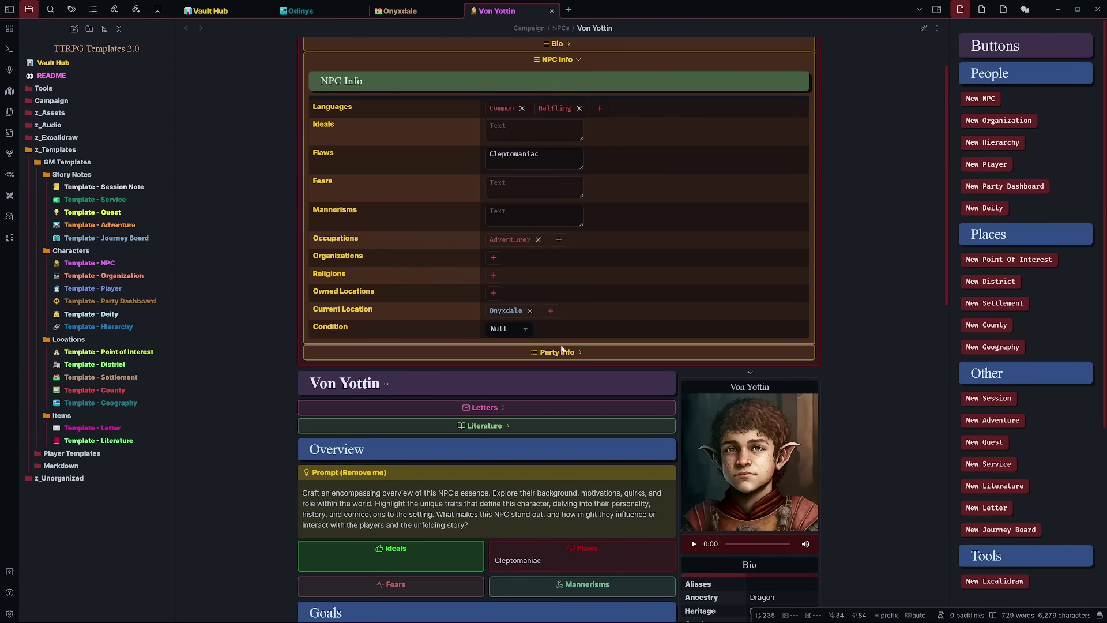
click(521, 331)
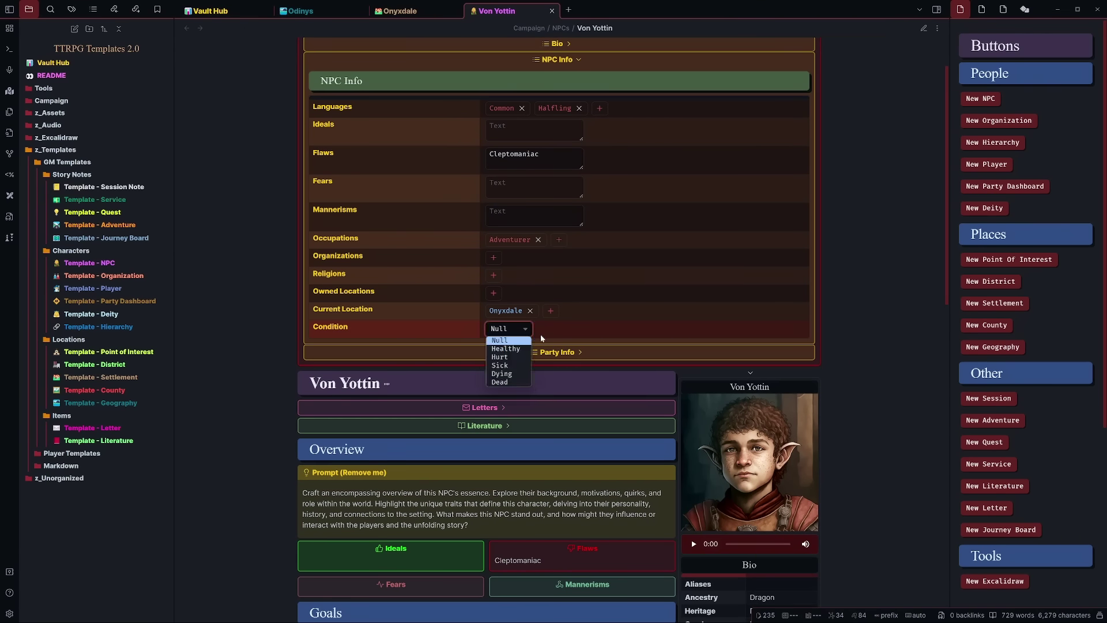
click(500, 381)
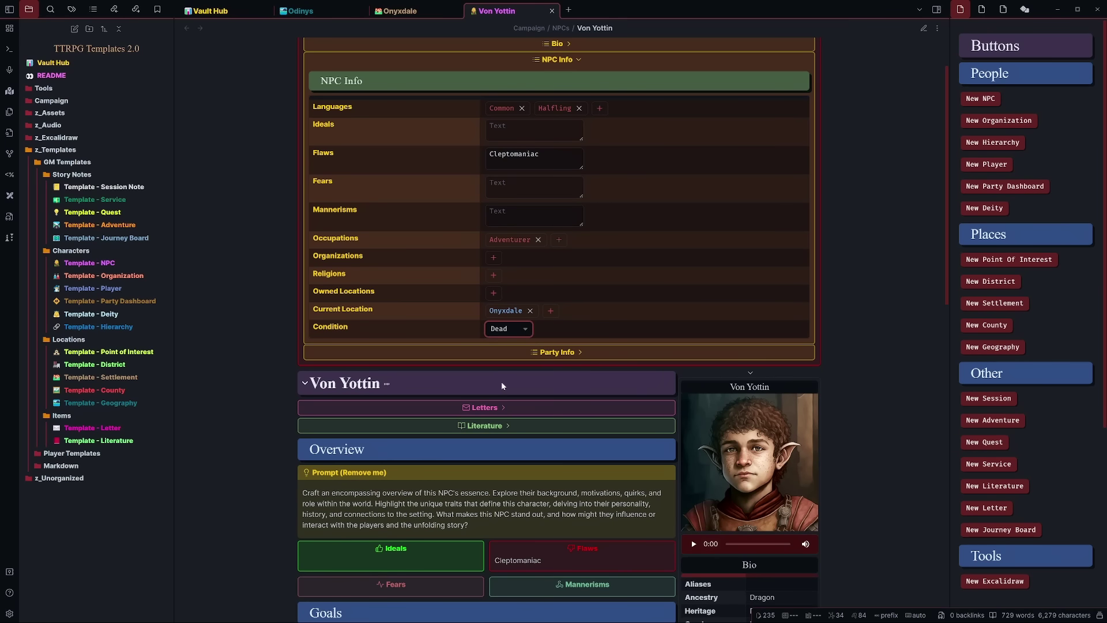
Check the Characters table in the Onyxdale note and reveal its Dataview query in editing mode.
click(417, 14)
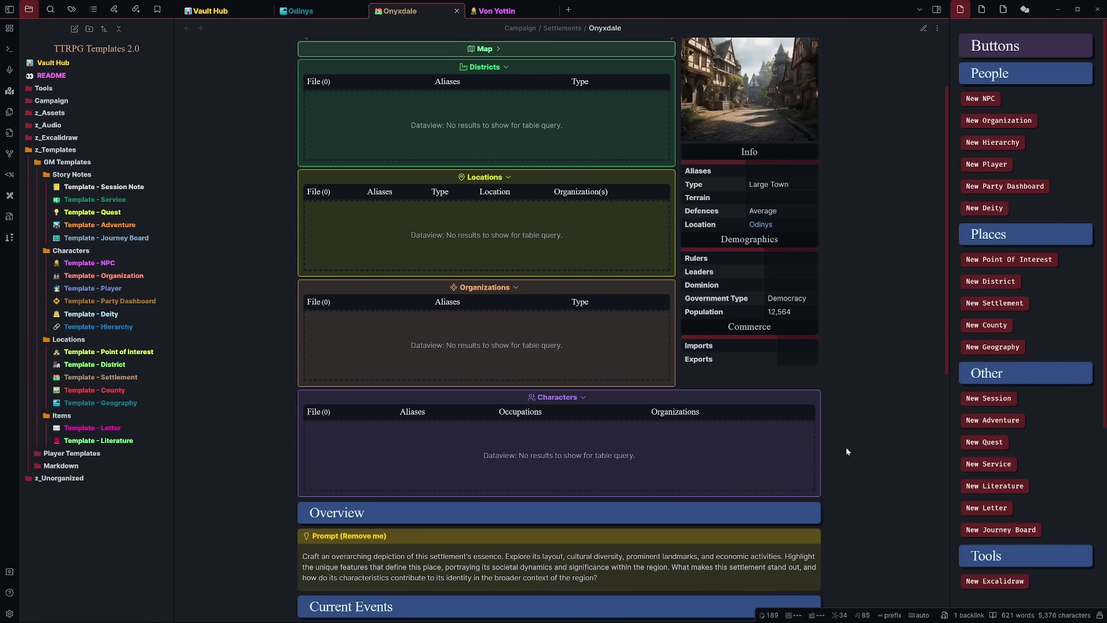
key(ctrl+e)
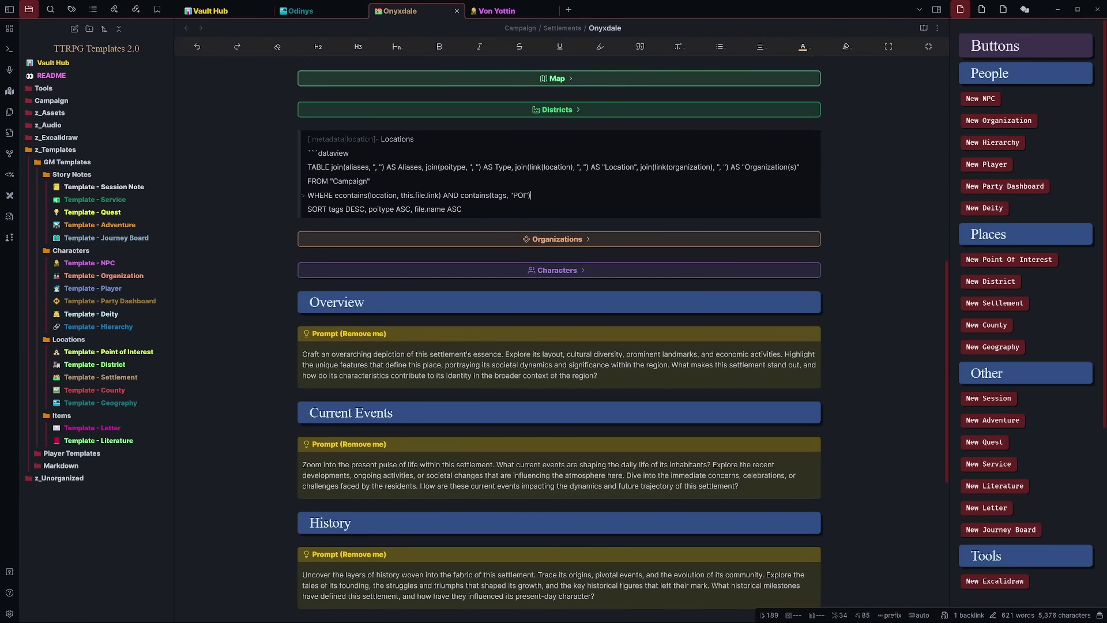
click(825, 276)
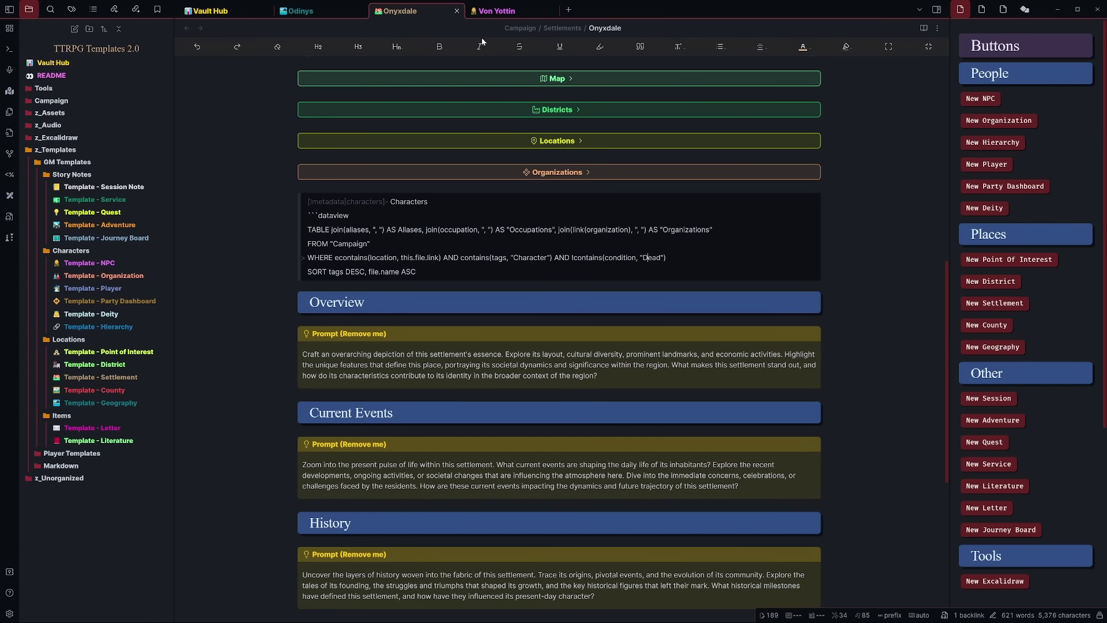
Reopen the Von Yottin note and review the Bio and Info summaries against its NPC Info metadata.
click(496, 11)
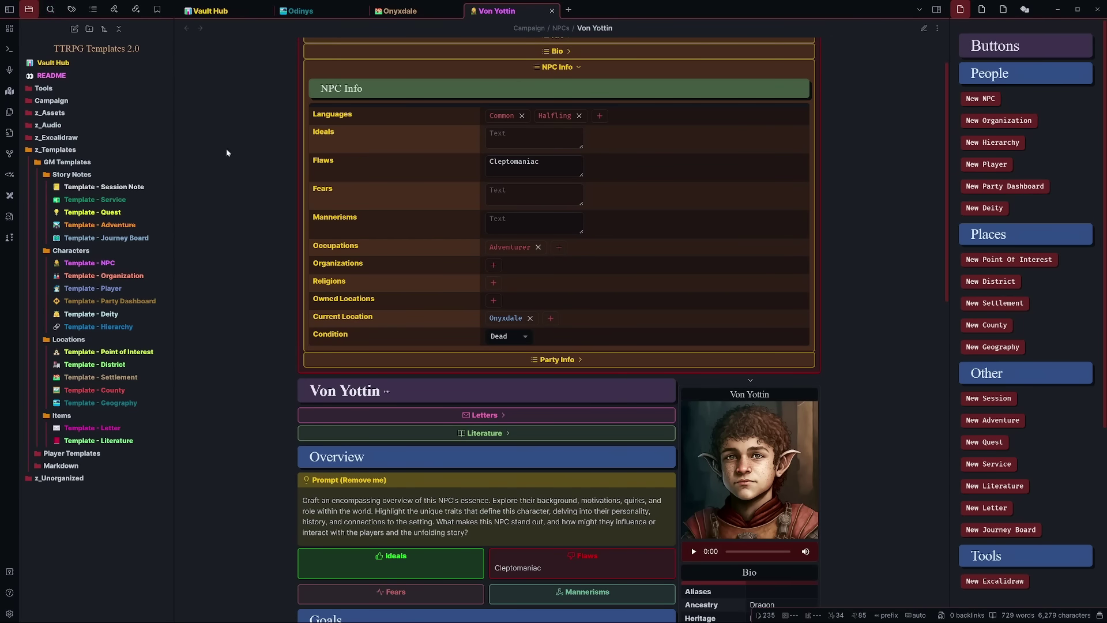
scroll(678, 411, down, 4)
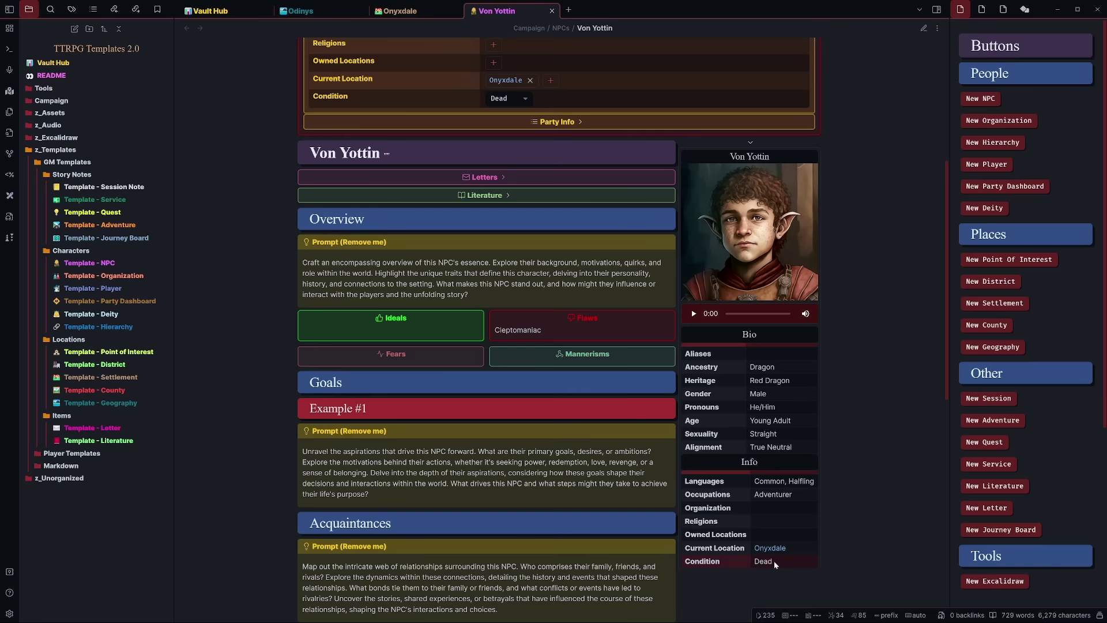
scroll(767, 475, down, 2)
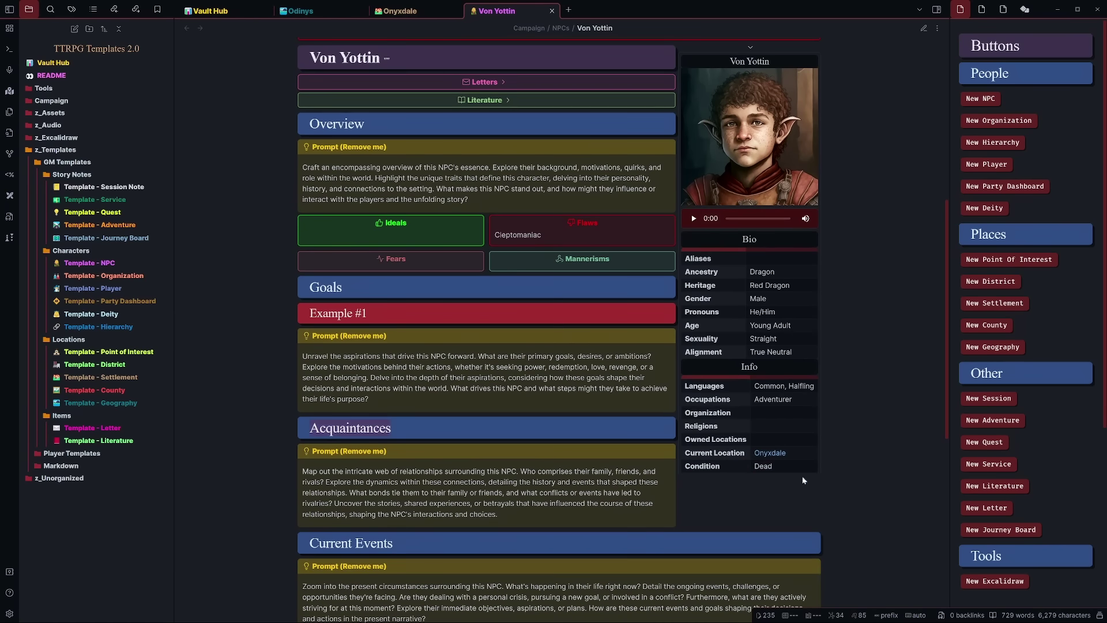
scroll(574, 302, up, 2)
scroll(574, 302, up, 4)
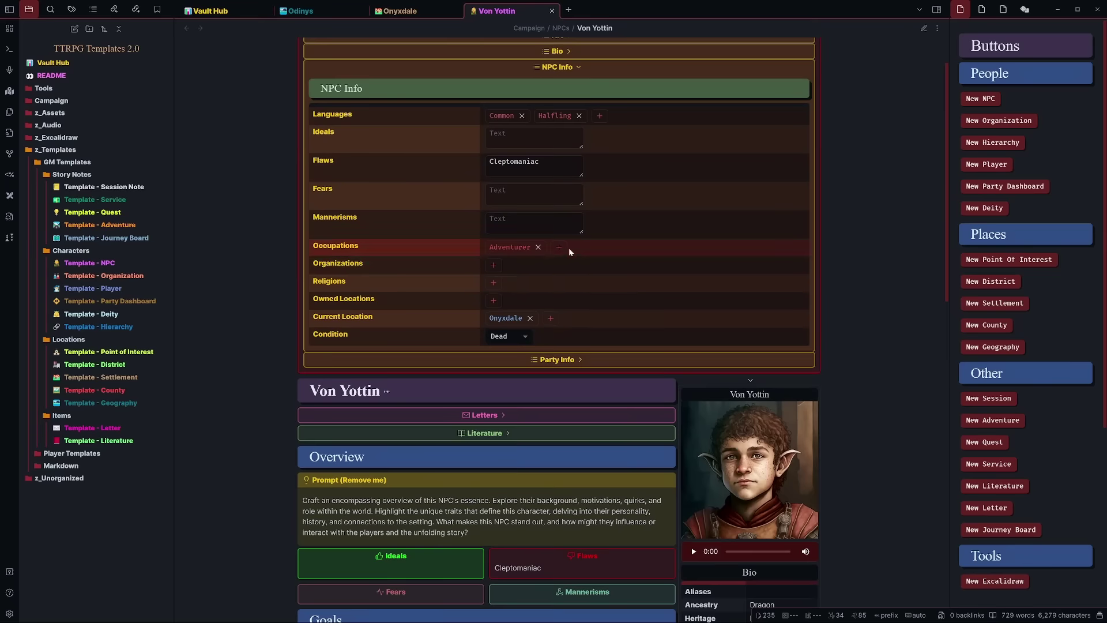
Set Von Yottin's Condition to Healthy, then collapse the NPC Info metadata and expand Party Info.
click(508, 336)
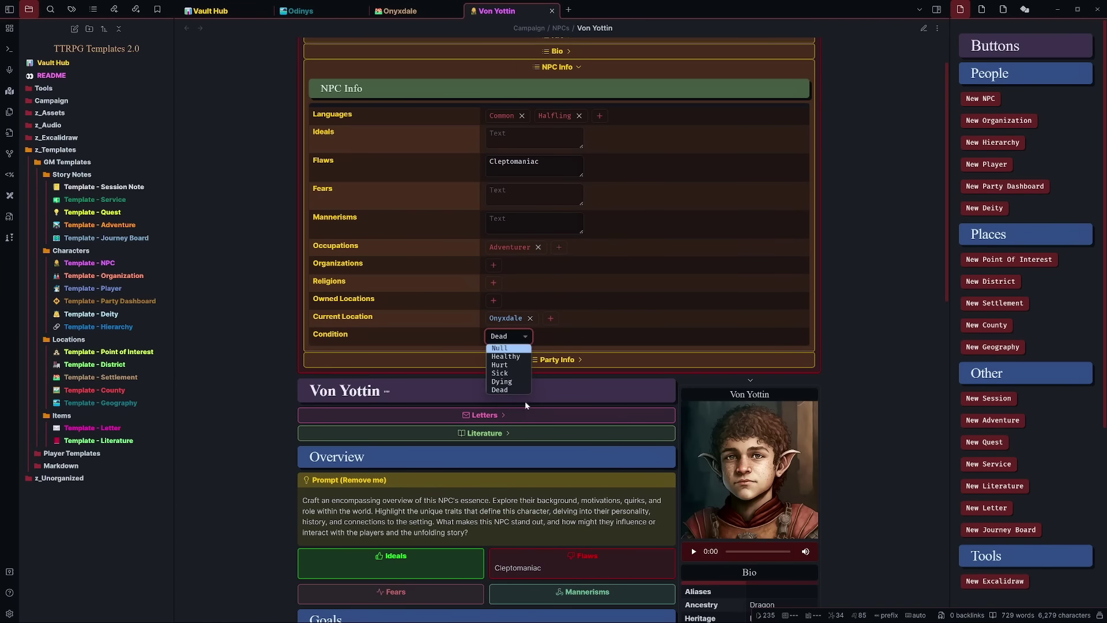
click(501, 358)
click(565, 68)
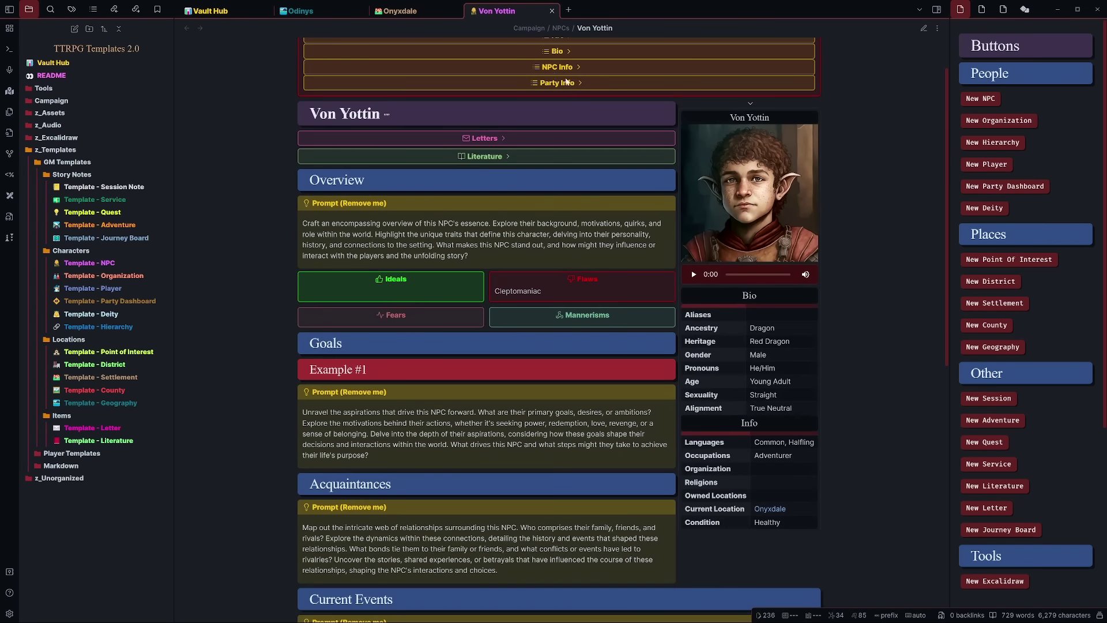
click(548, 84)
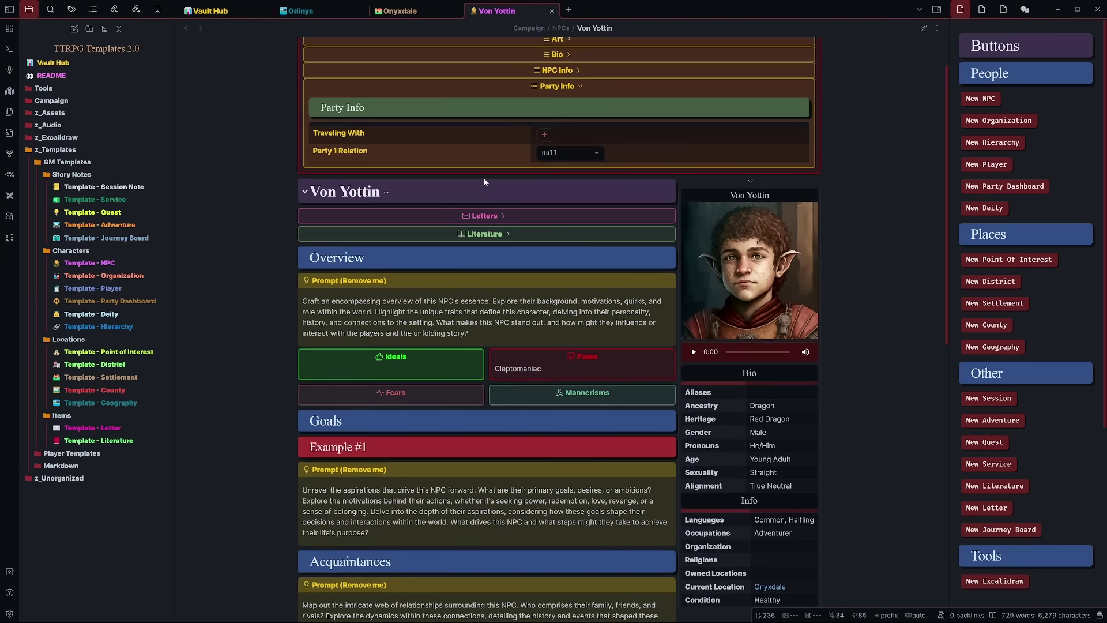
scroll(485, 180, up, 1)
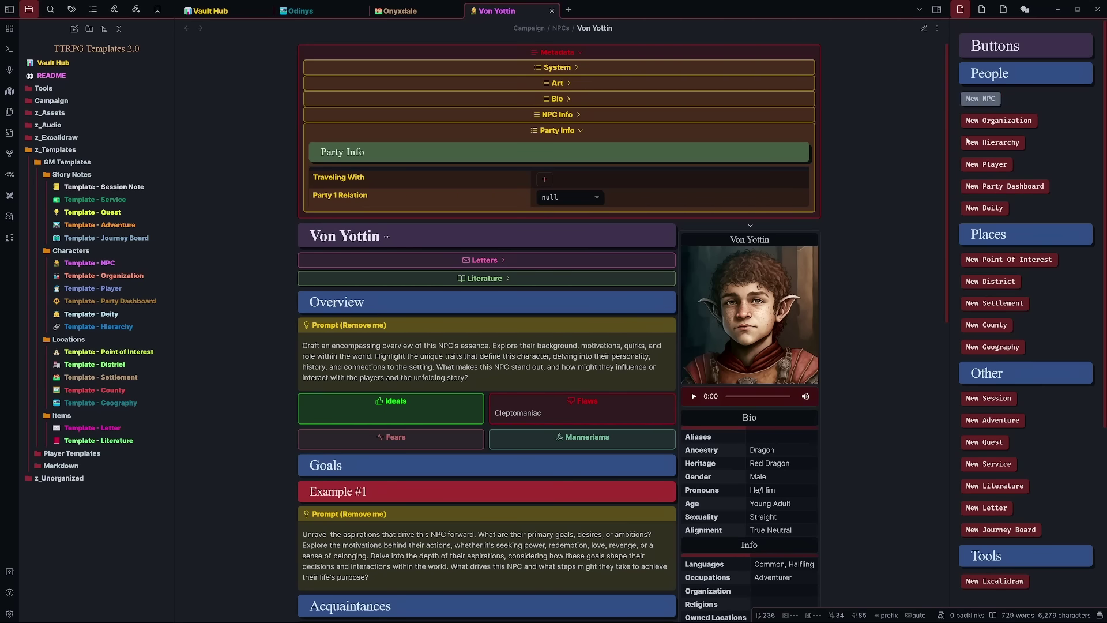
Create a new party dashboard named Motley Few.
click(1013, 185)
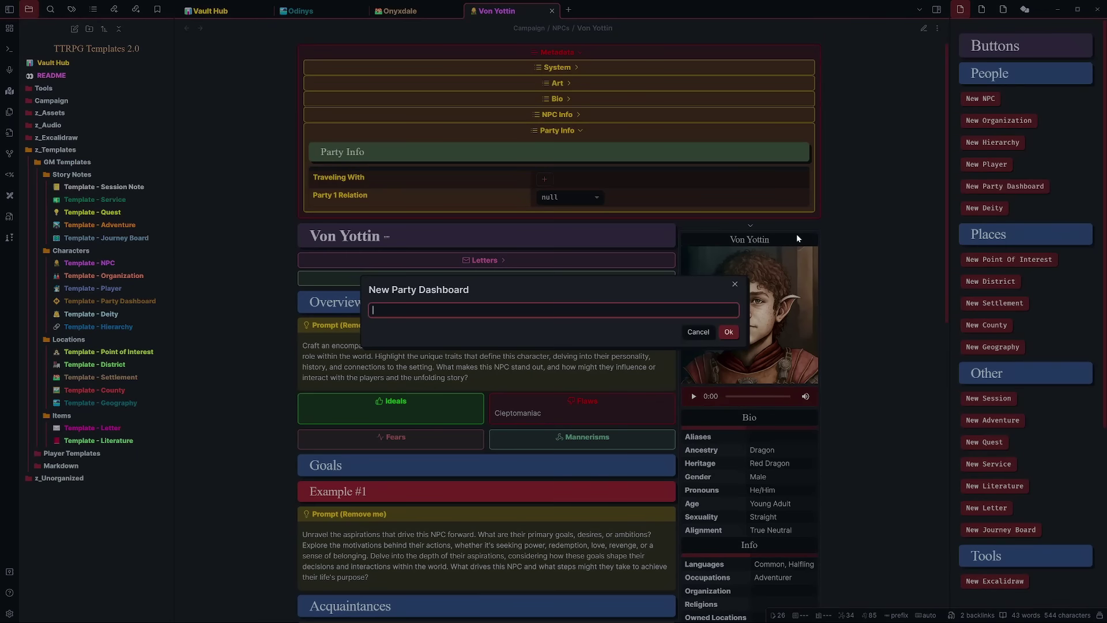
text(Motley Few)
click(732, 330)
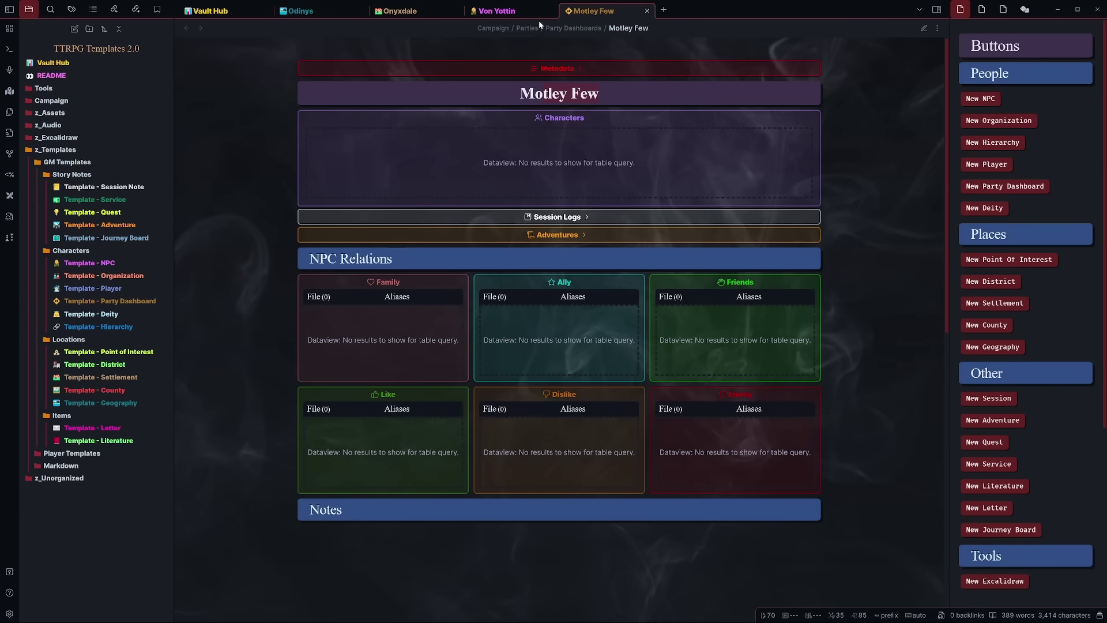
Set Traveling With to Motley Few in the Von Yottin note and check the Characters section of the party dashboard.
click(512, 13)
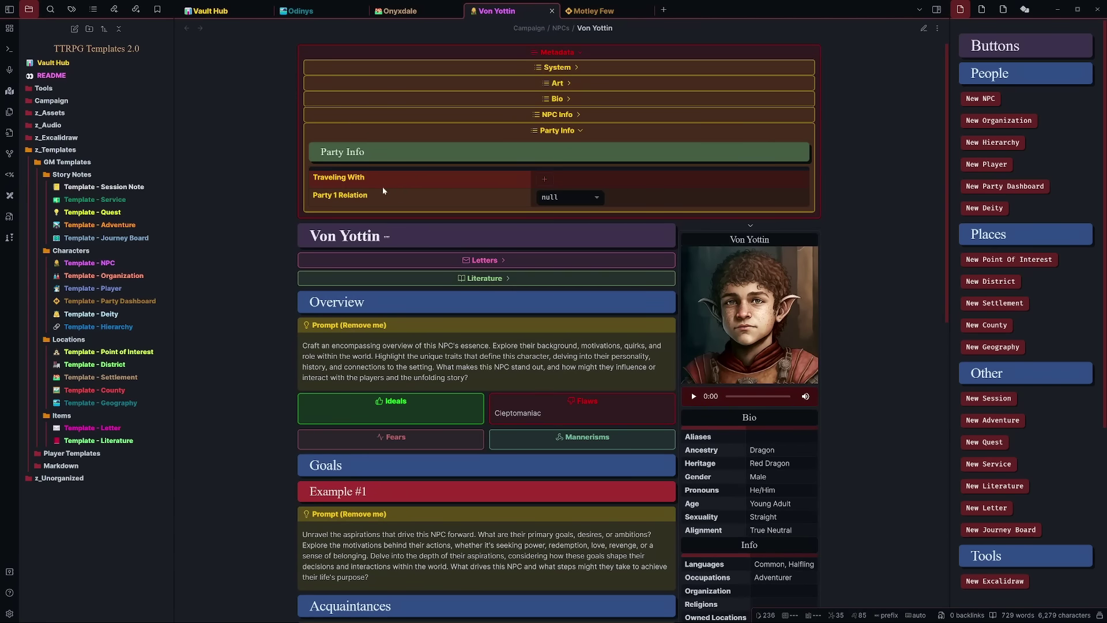
click(544, 179)
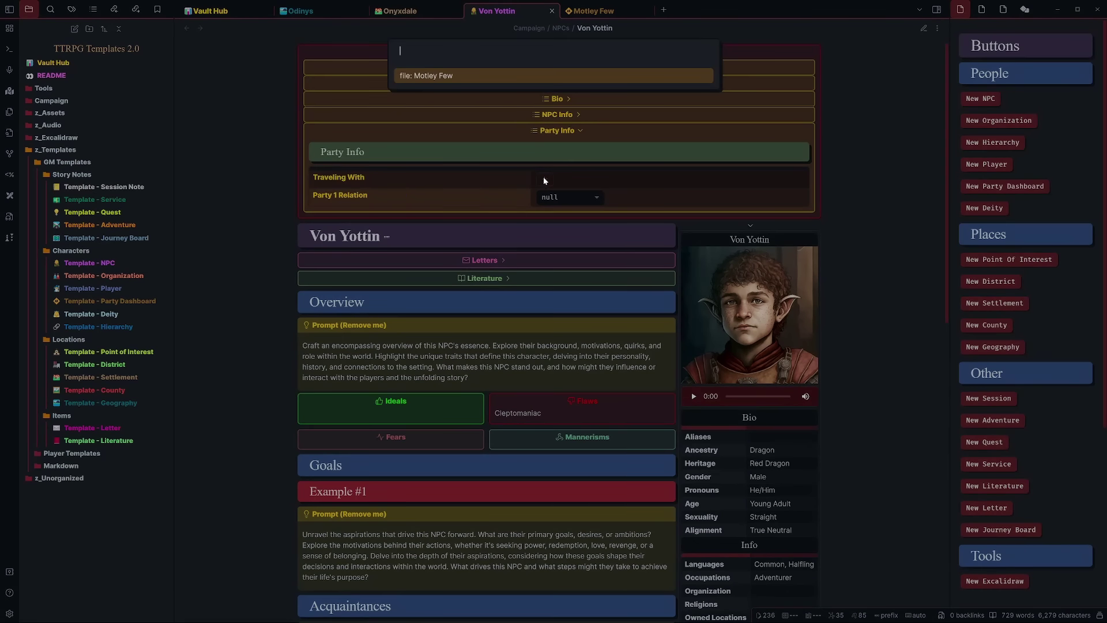
click(436, 78)
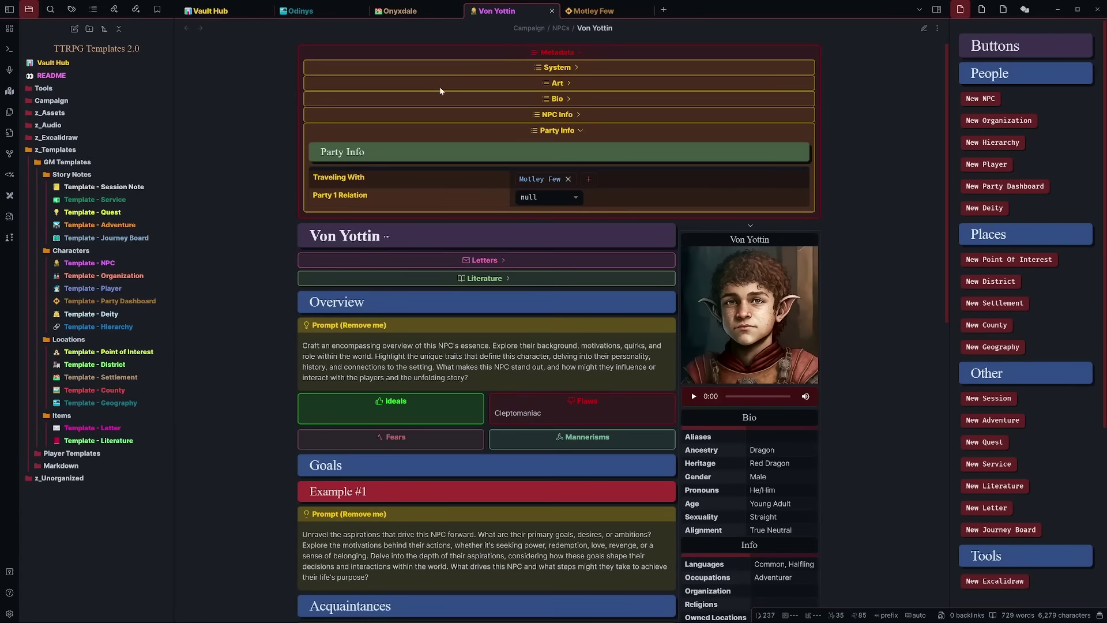
mouse_move(526, 171)
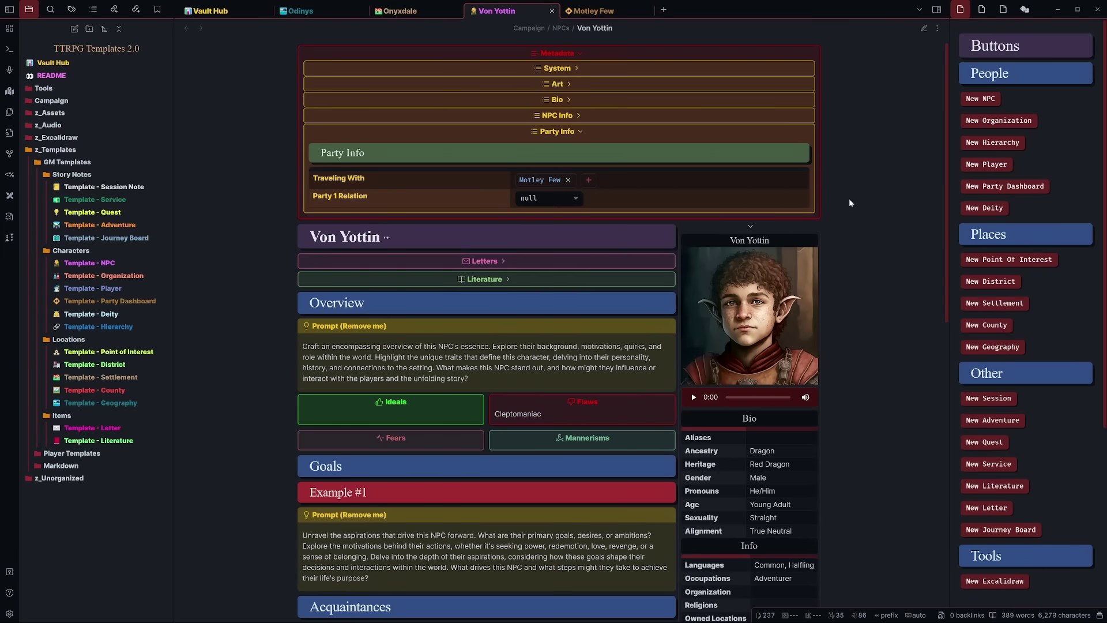
scroll(568, 98, down, 3)
click(594, 11)
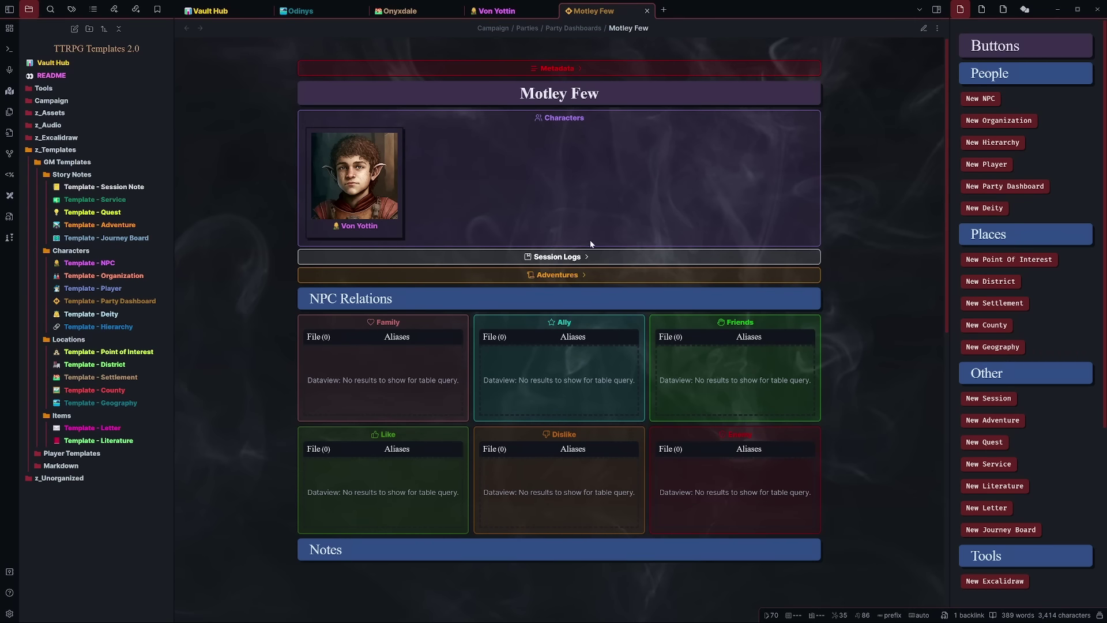
Set Von Yottin's Party 1 Relation to Ally and check the NPC Relations tables in the Motley Few dashboard.
key(ctrl+shift+Tab)
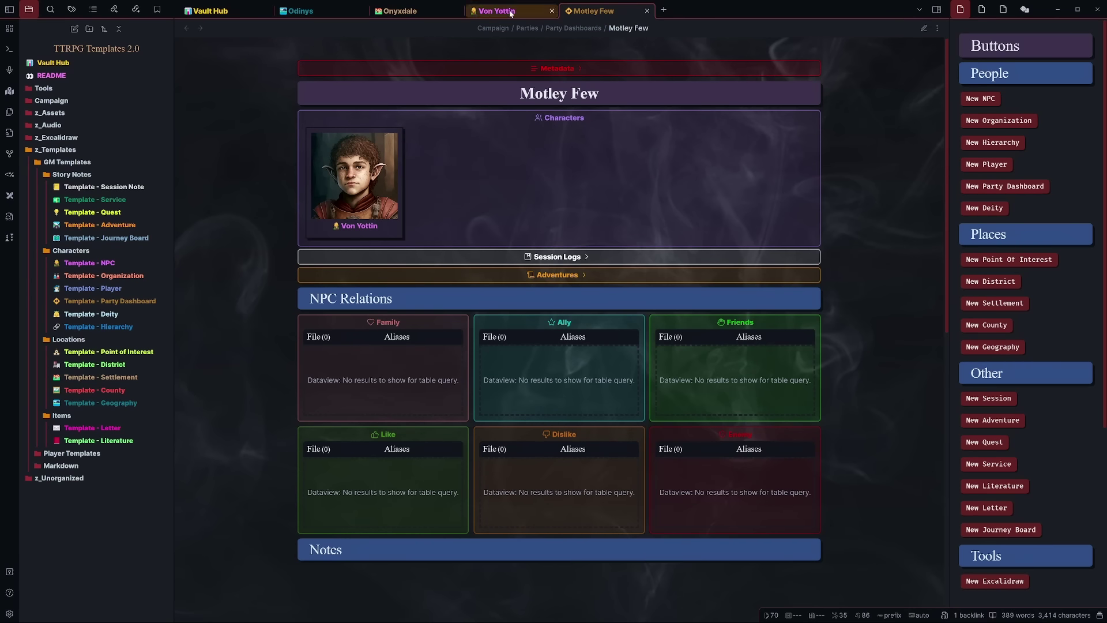
scroll(552, 160, up, 2)
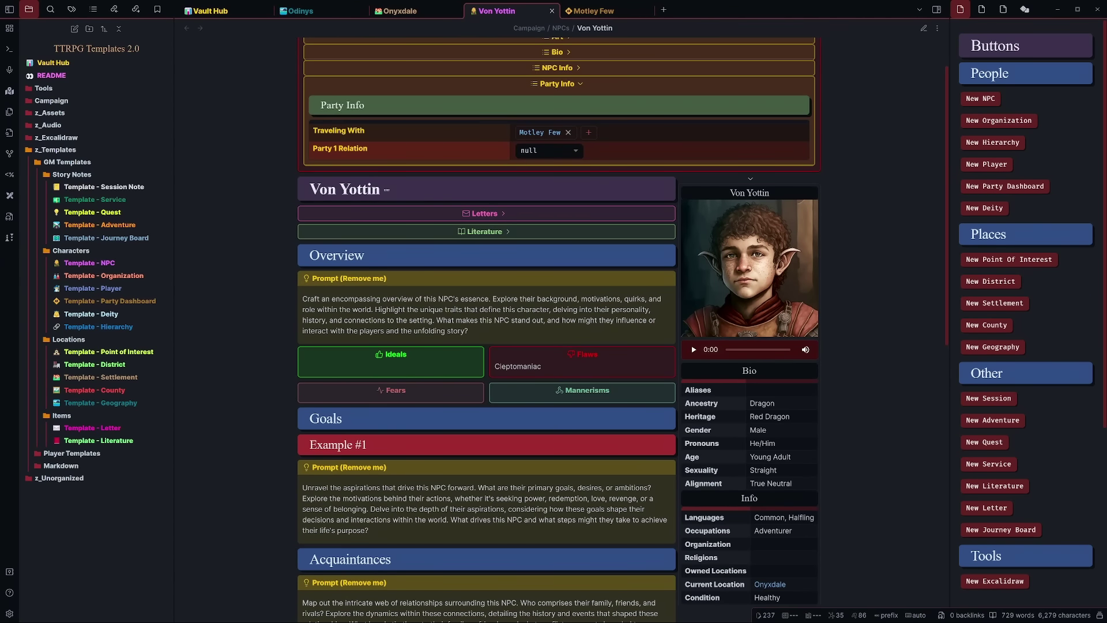
click(594, 11)
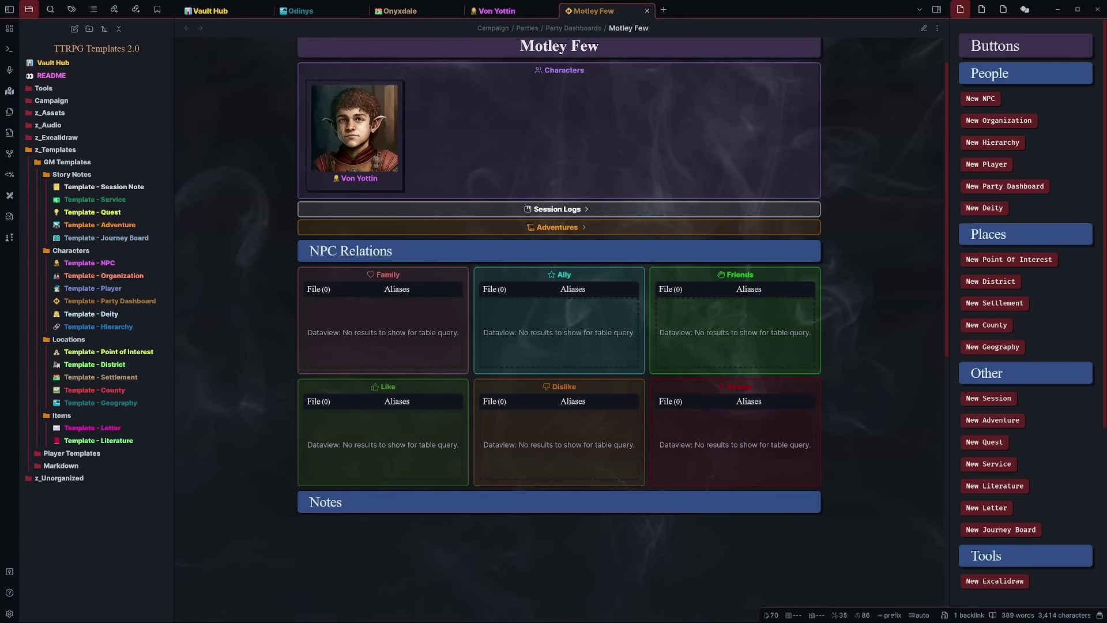
click(497, 11)
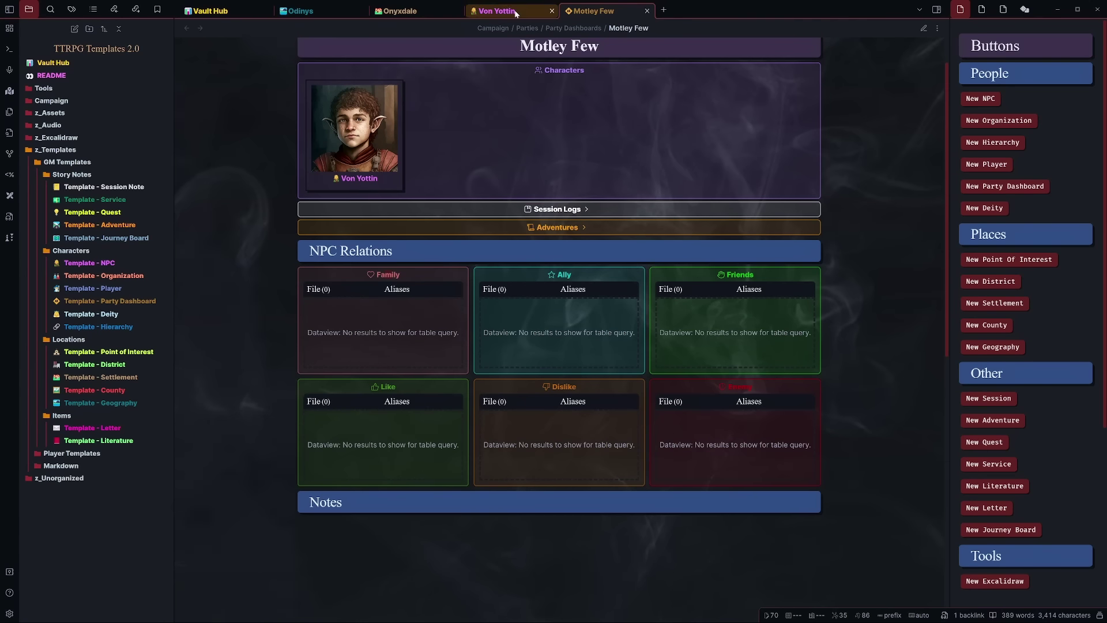
click(564, 156)
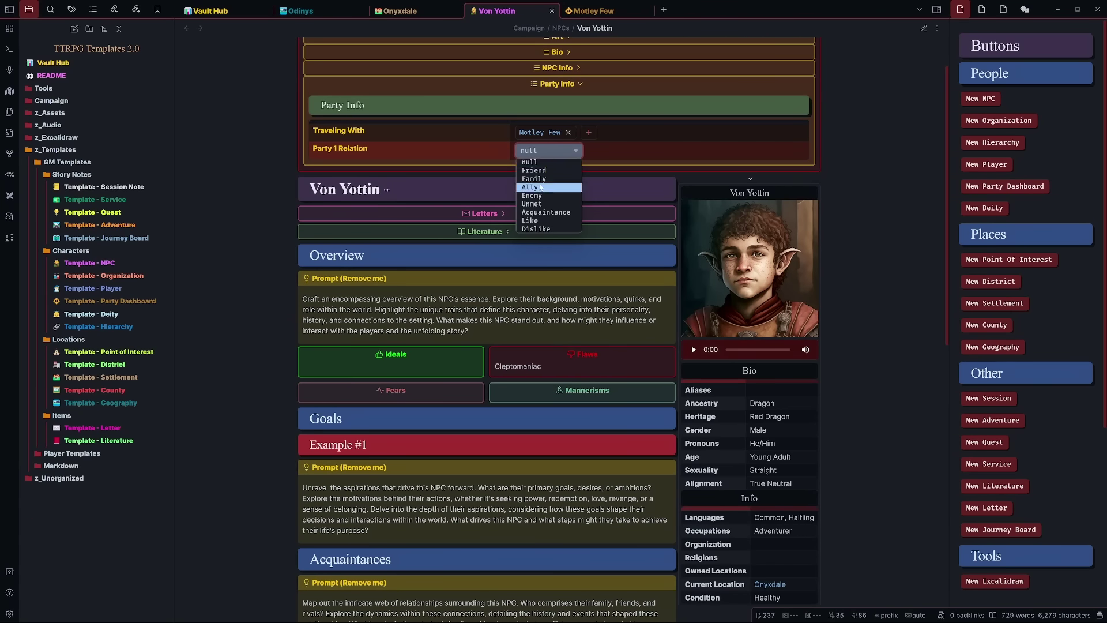
click(547, 187)
click(585, 12)
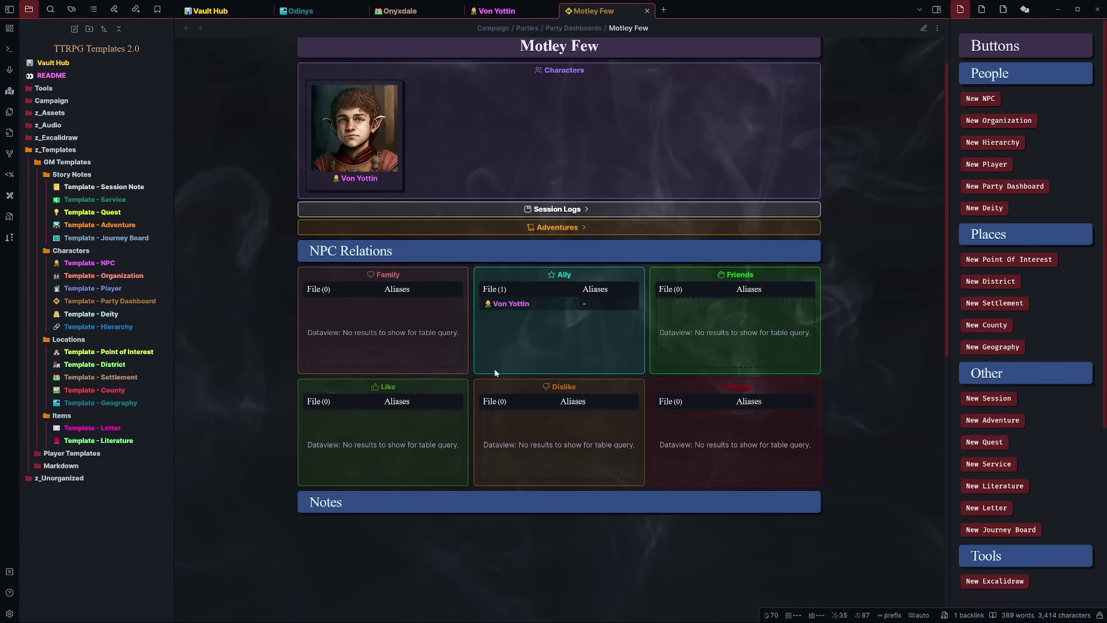
key(ctrl+shift+Tab)
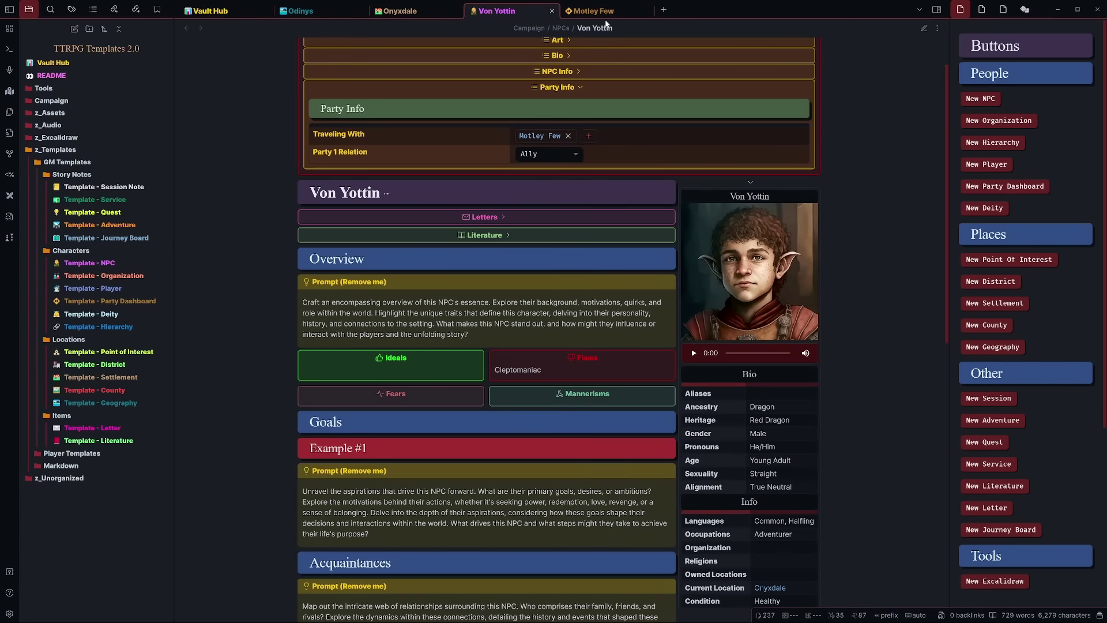
click(610, 10)
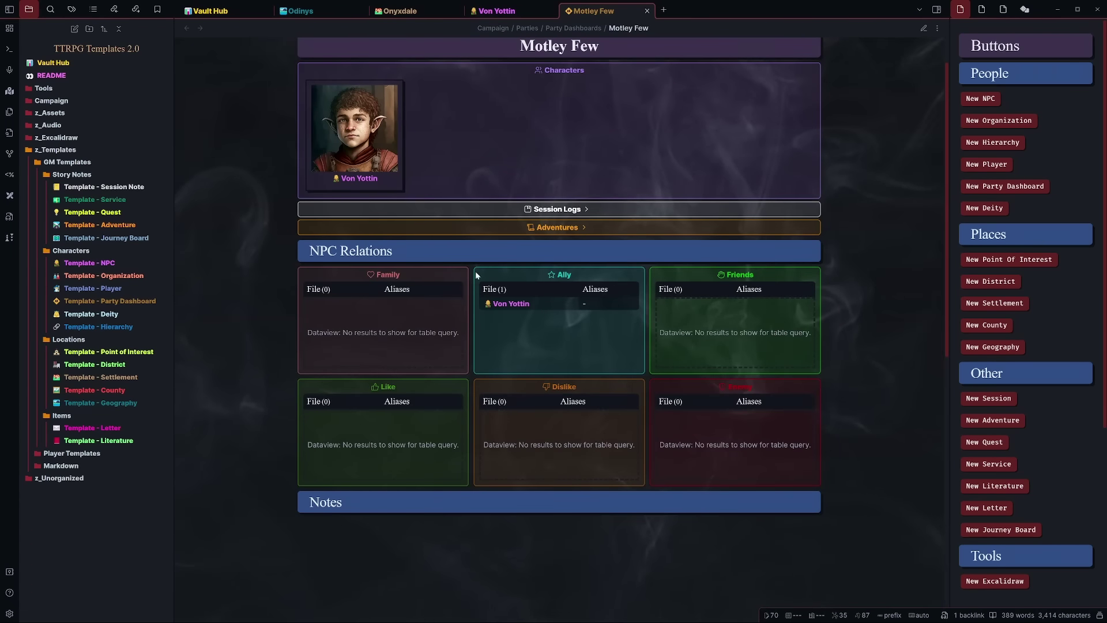
Switch the Motley Few dashboard to editing mode and examine the Dataview queries under NPC Relations.
scroll(603, 178, up, 1)
key(ctrl+e)
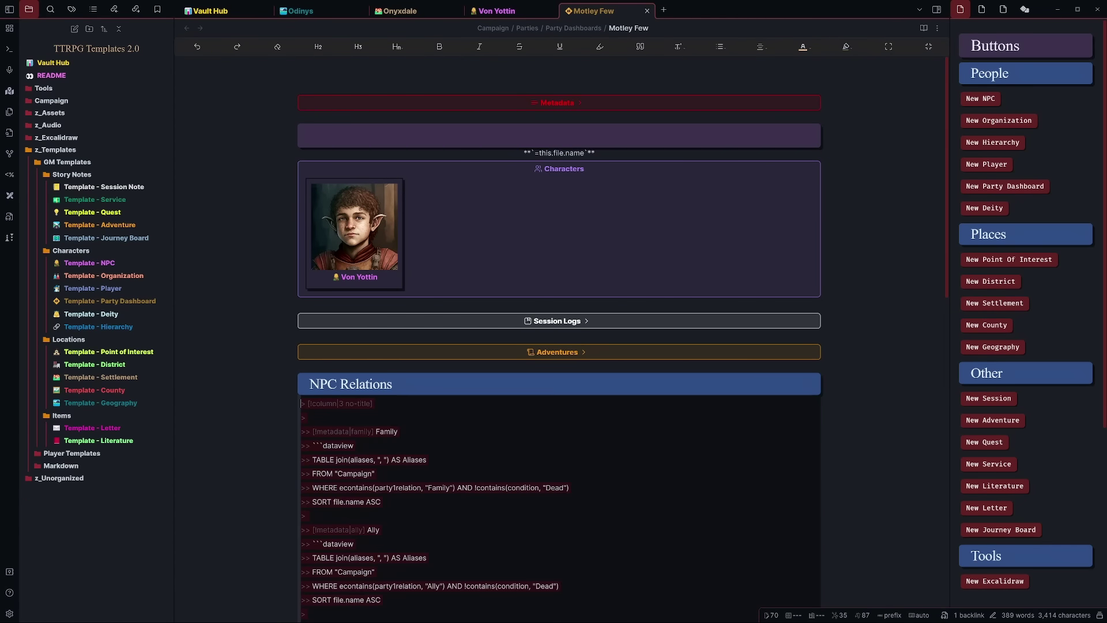
scroll(559, 337, down, 3)
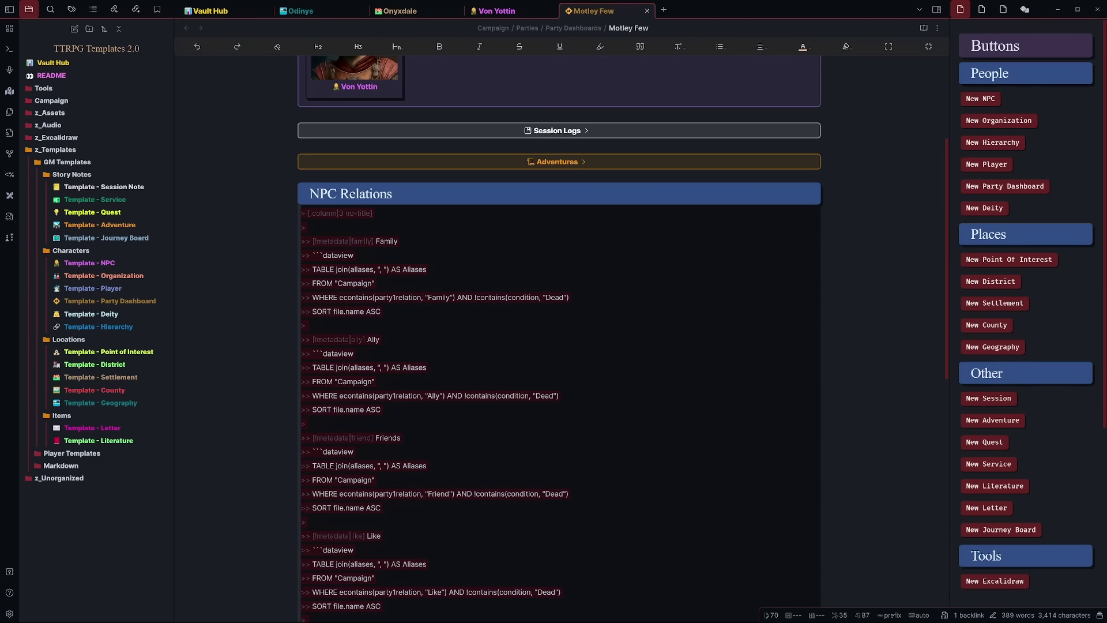
scroll(560, 332, down, 5)
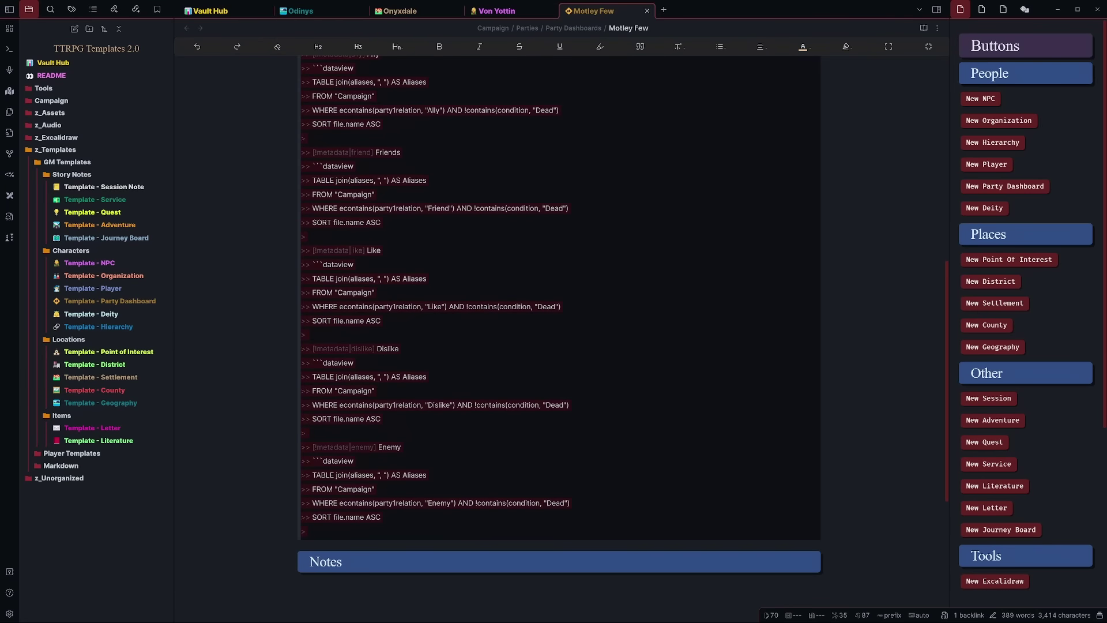
scroll(559, 332, up, 3)
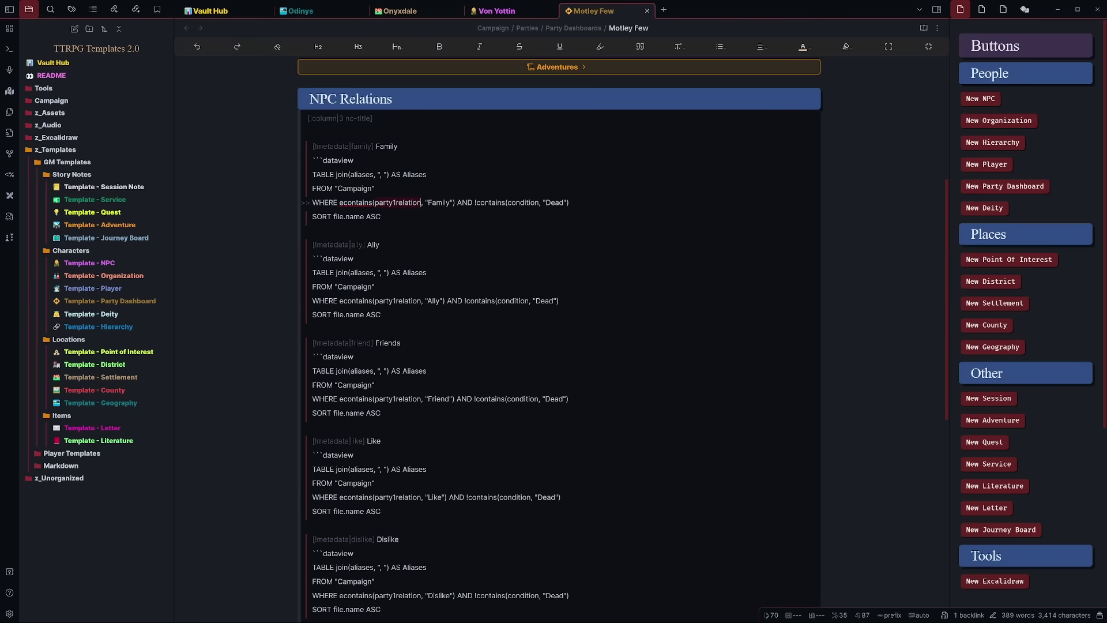
scroll(558, 335, up, 2)
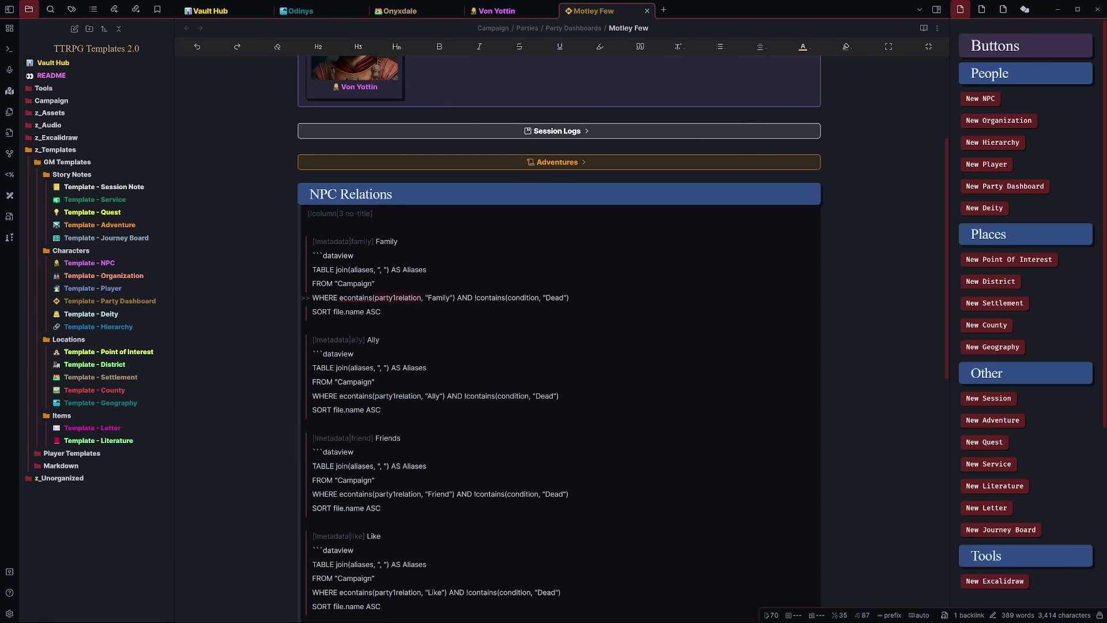
Open the Von Yottin note in editing mode and reveal the metadata block's source to examine the Party Info input fields.
click(509, 12)
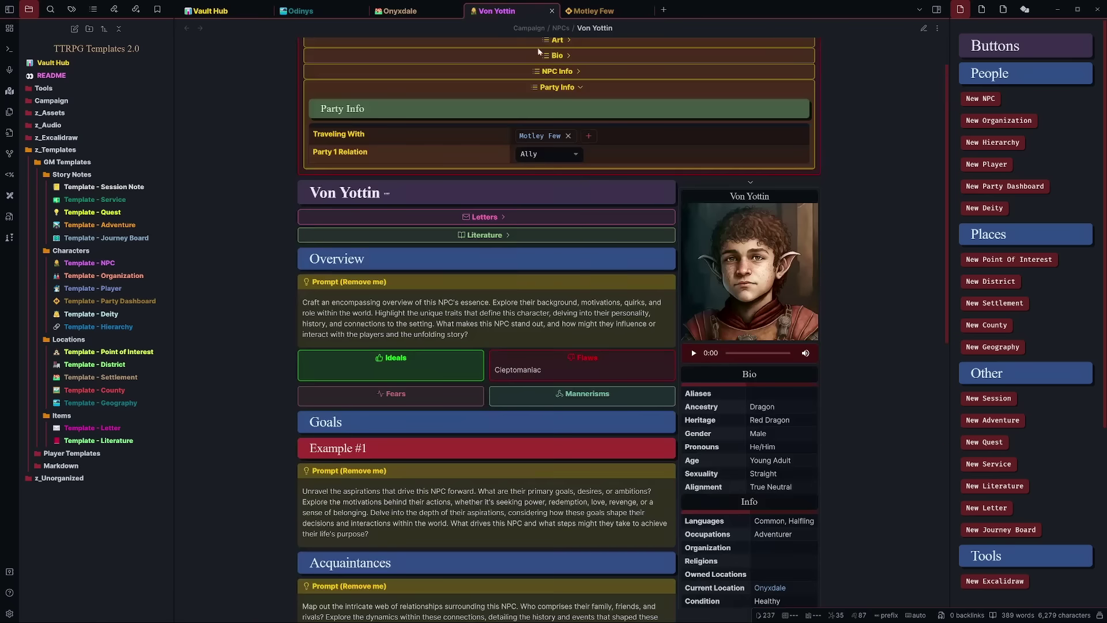
scroll(567, 211, up, 1)
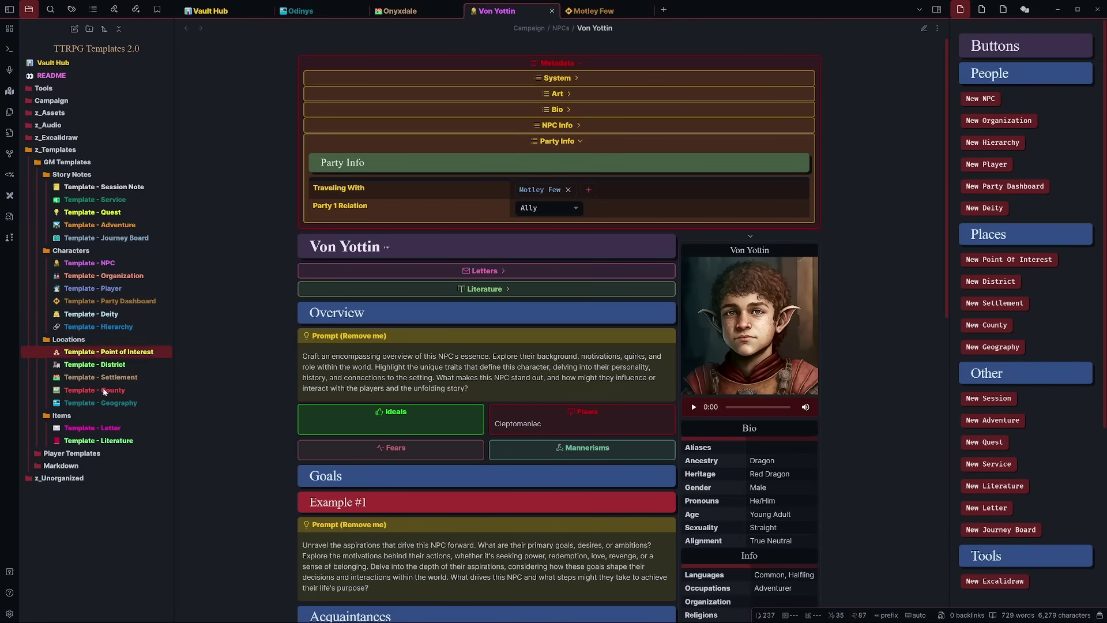
click(924, 29)
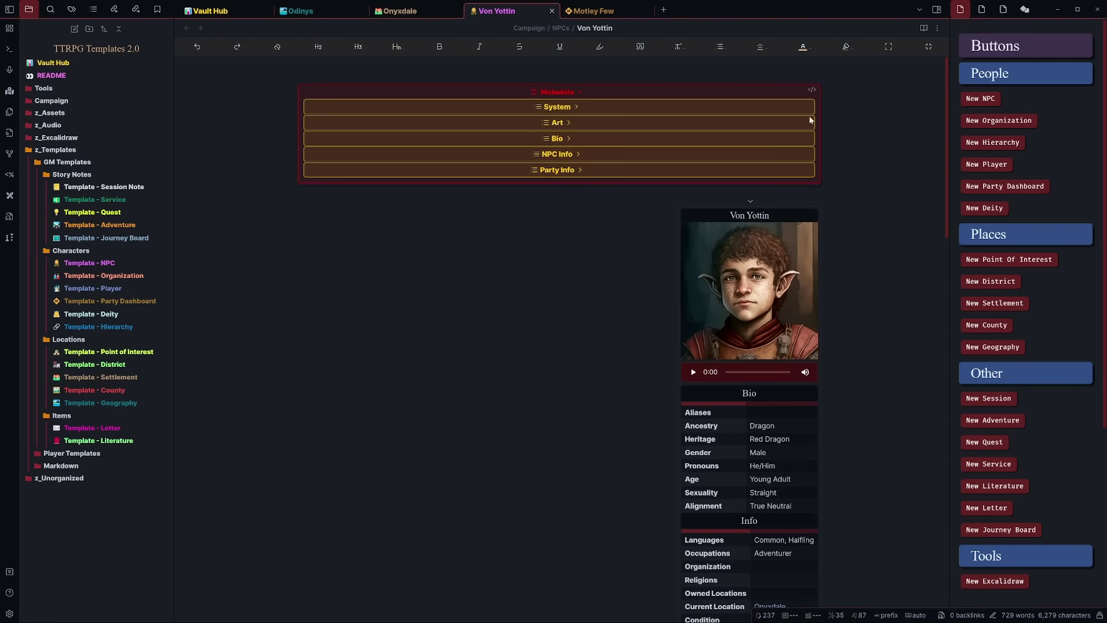
click(805, 163)
scroll(805, 163, down, 10)
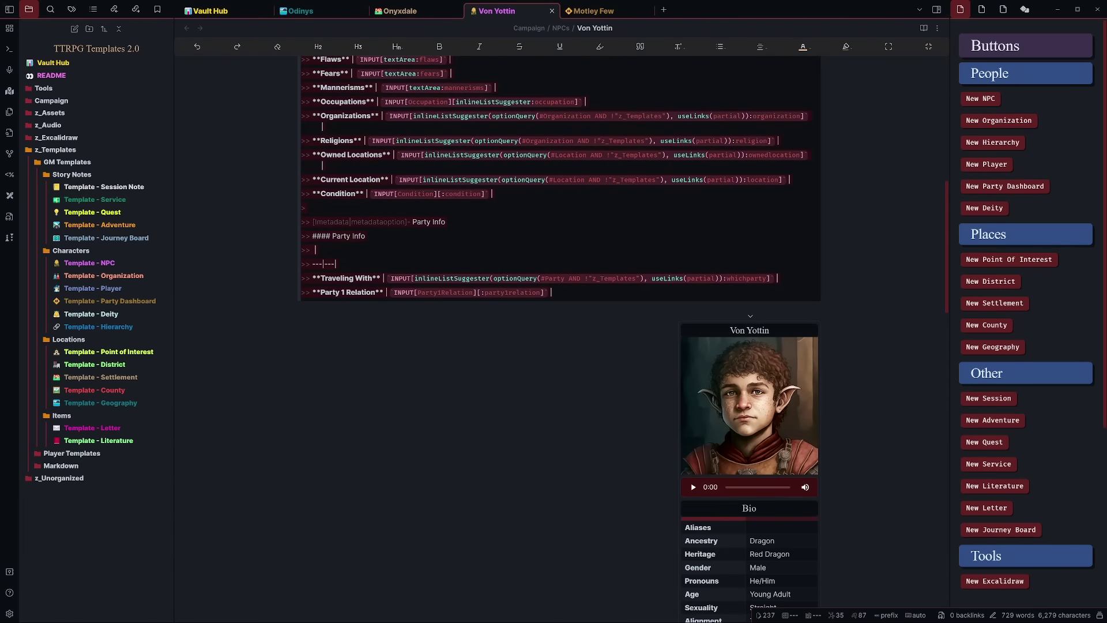
Paste a copy of the Party 1 Relation row beneath it and relabel the copy Party 2 Relation.
click(282, 320)
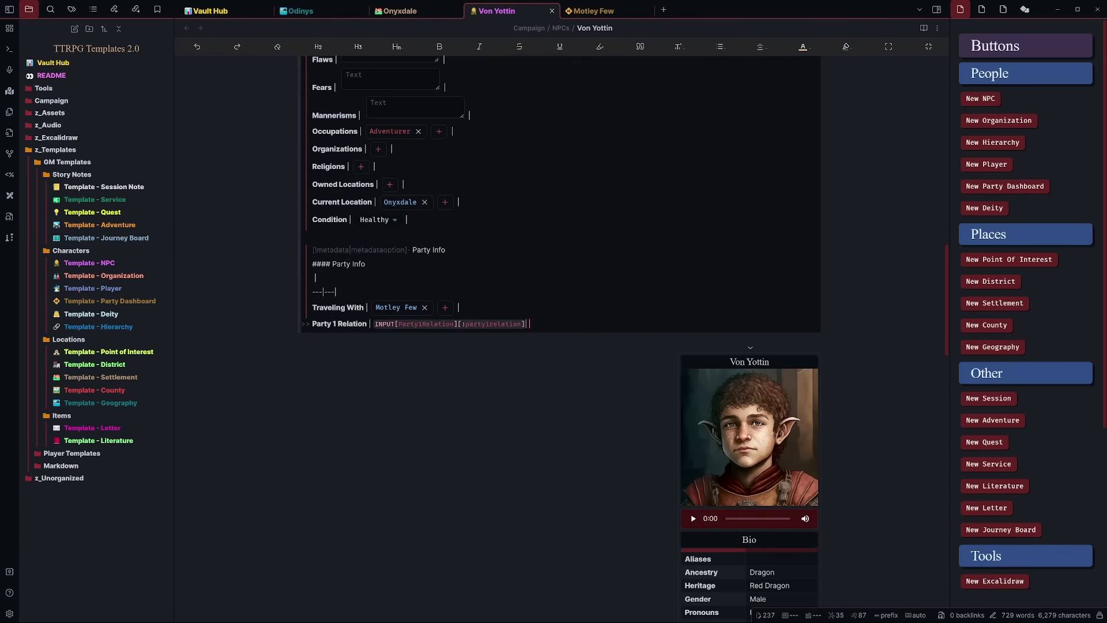
key(Return)
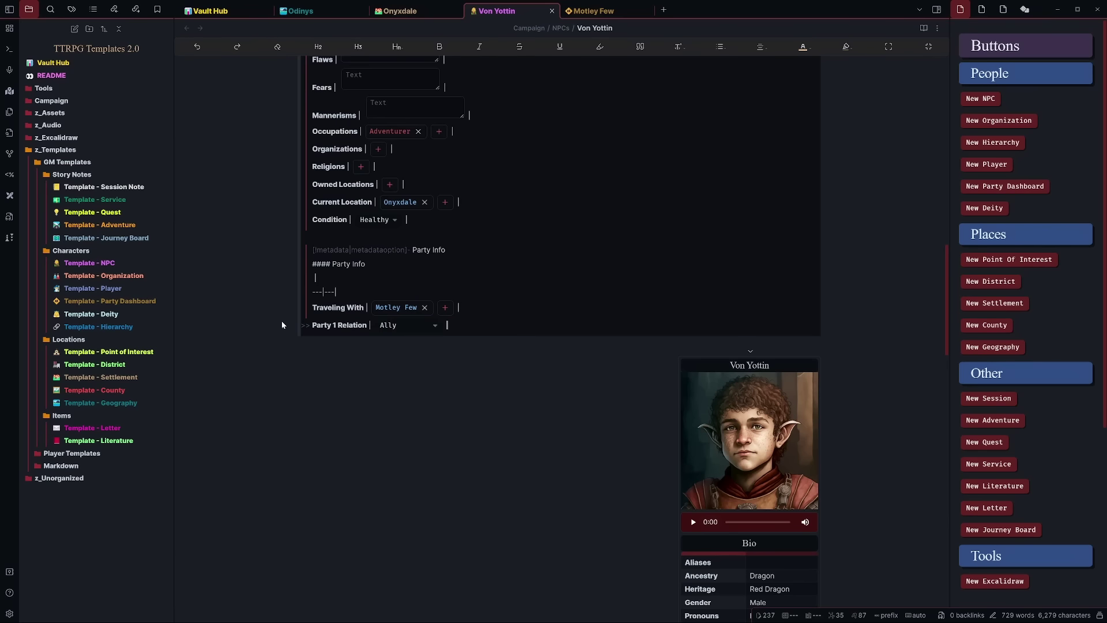
key(ctrl+v)
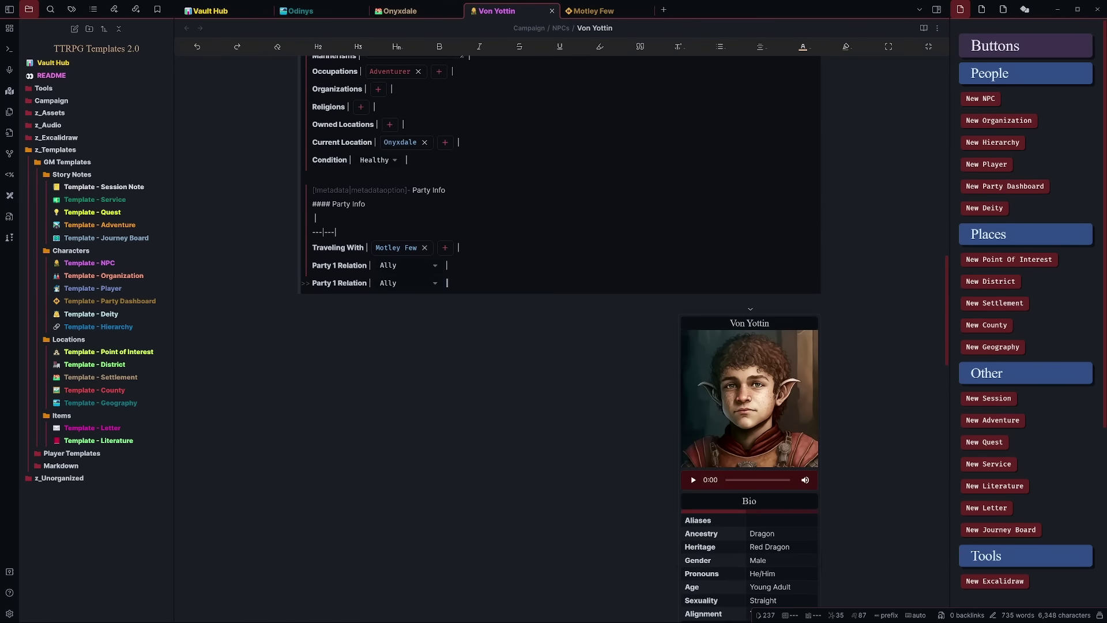
click(337, 283)
key(BackSpace)
text(2)
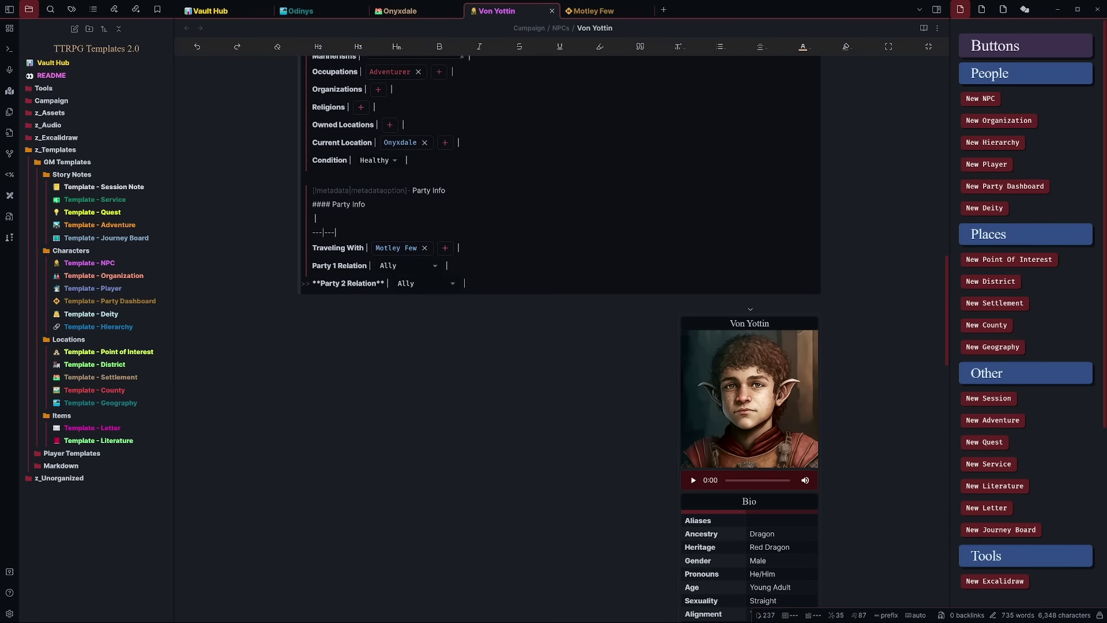
Set the new row's input template to Party2Relation and expand the note's Party Info section in reading view.
key(End)
key(Left)
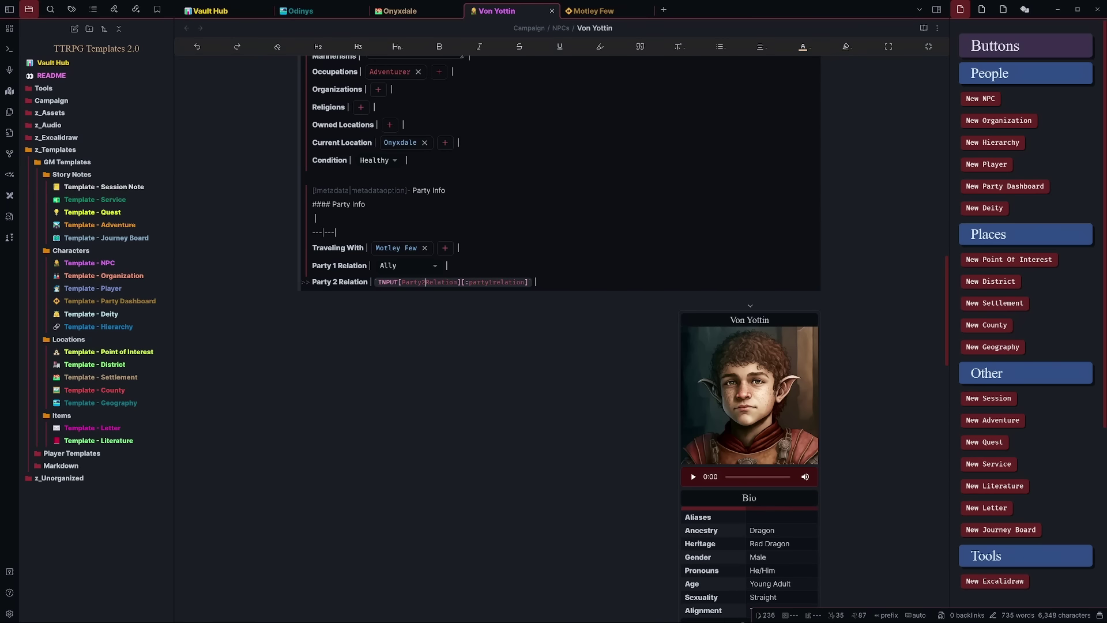
key(ctrl+e)
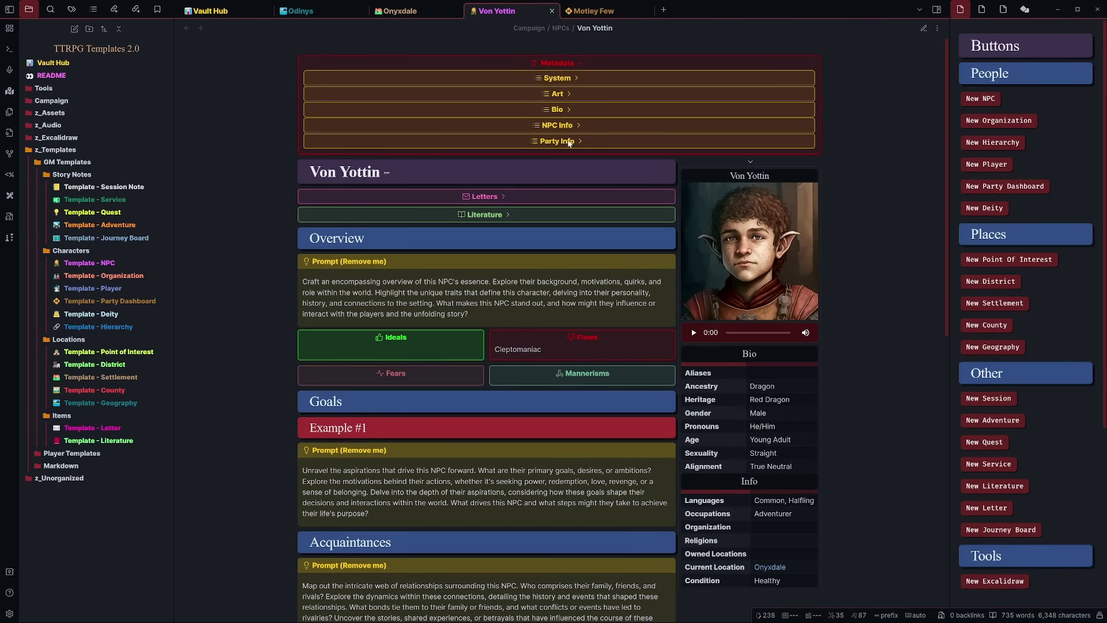
click(574, 139)
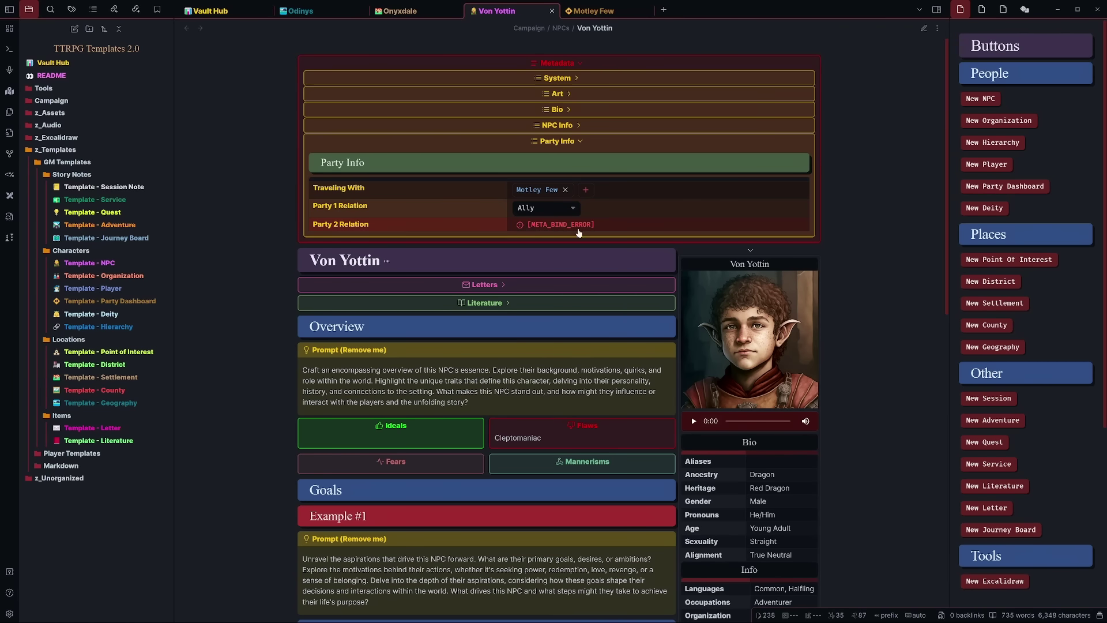
Re-enter the 2 in the Party 2 Relation row's input code and recheck Party Info in reading view.
key(ctrl+e)
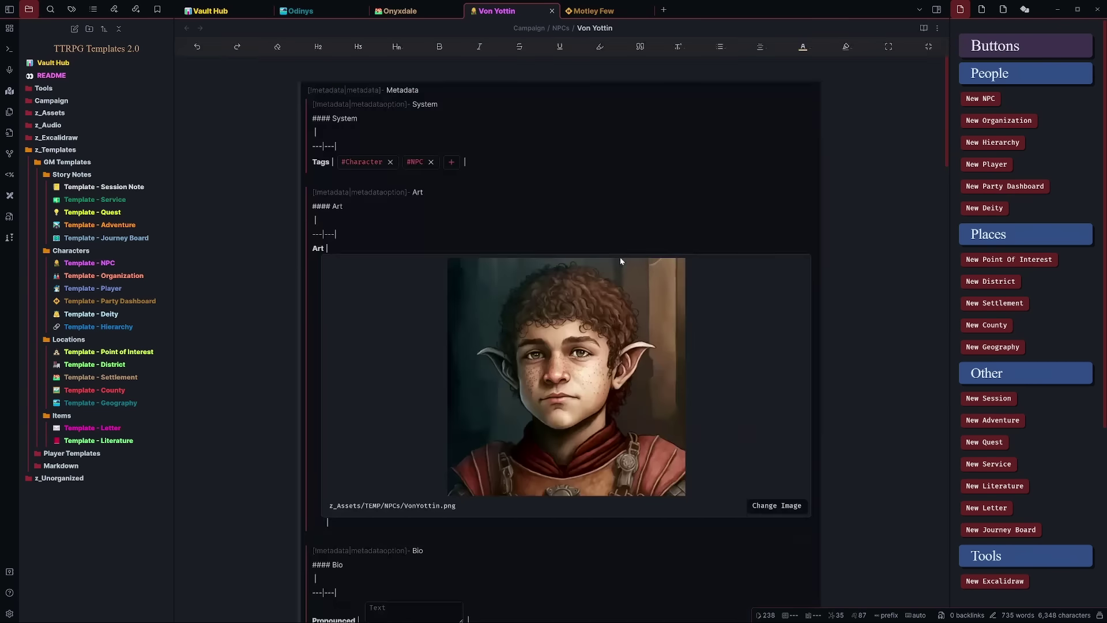
scroll(679, 327, down, 10)
scroll(680, 328, down, 5)
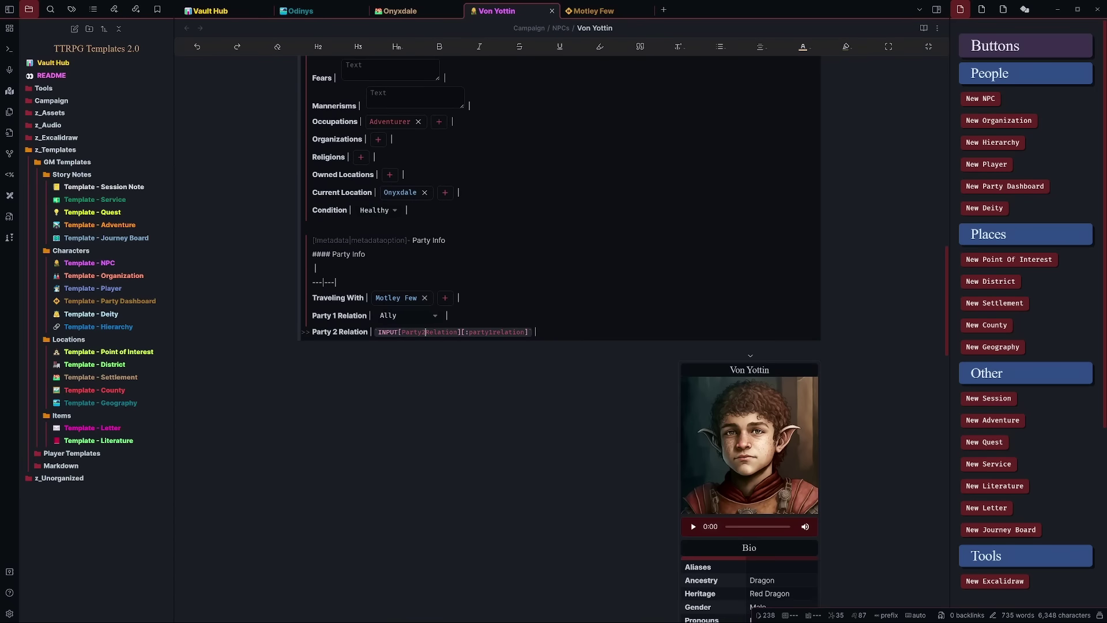
key(BackSpace)
text(2)
key(ctrl+e)
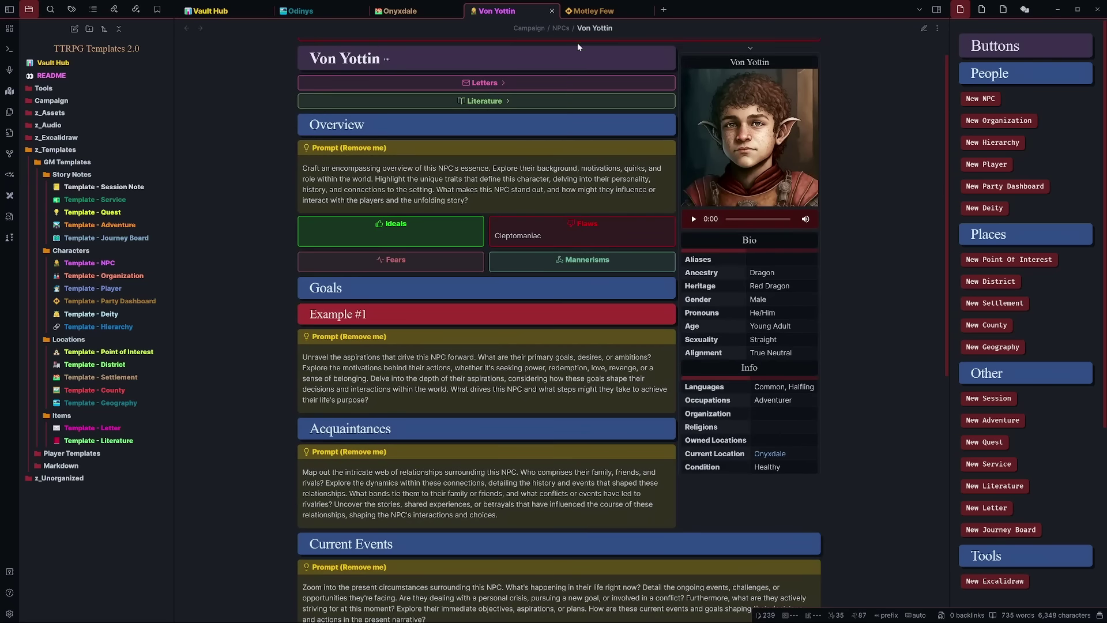
scroll(574, 179, up, 2)
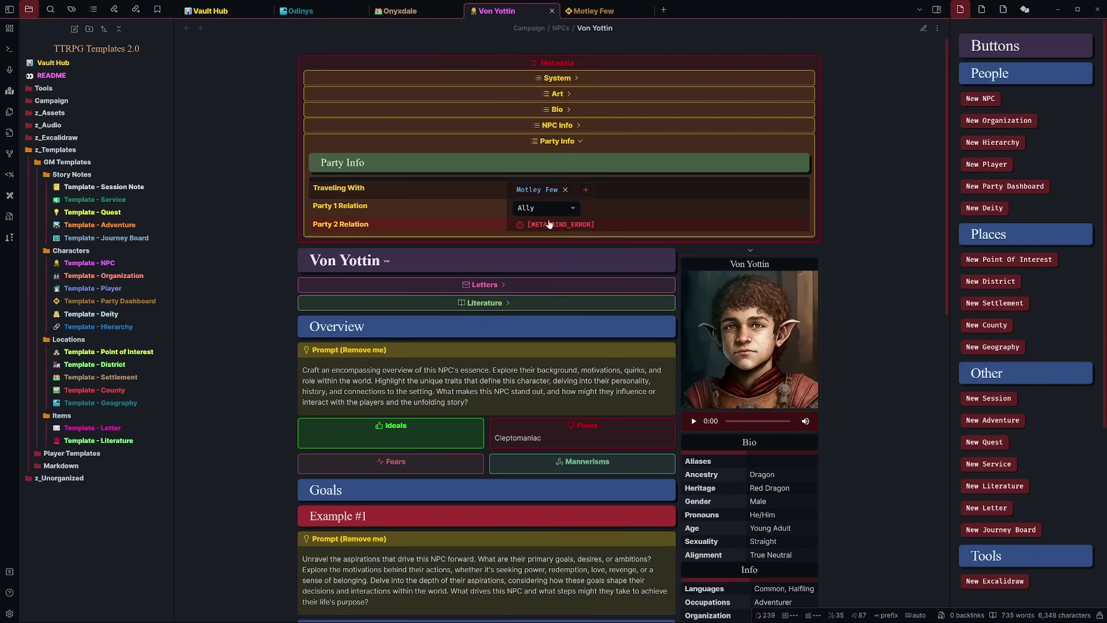
Review the relation choices for Party 1 Relation, keeping Ally, and collapse the Party Info and Metadata sections.
click(545, 207)
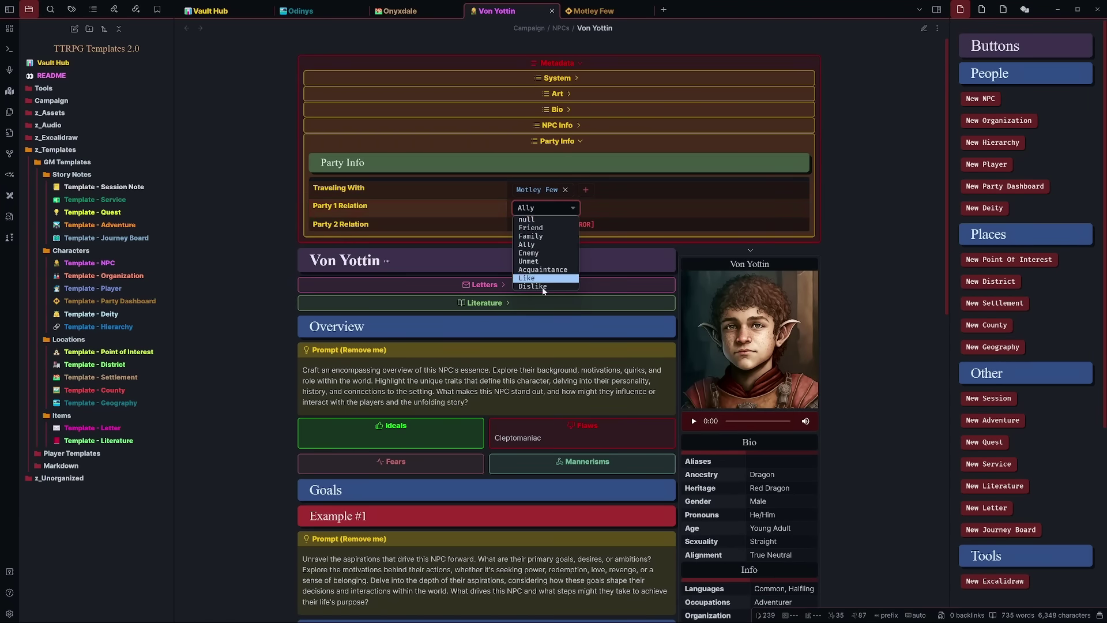
click(526, 244)
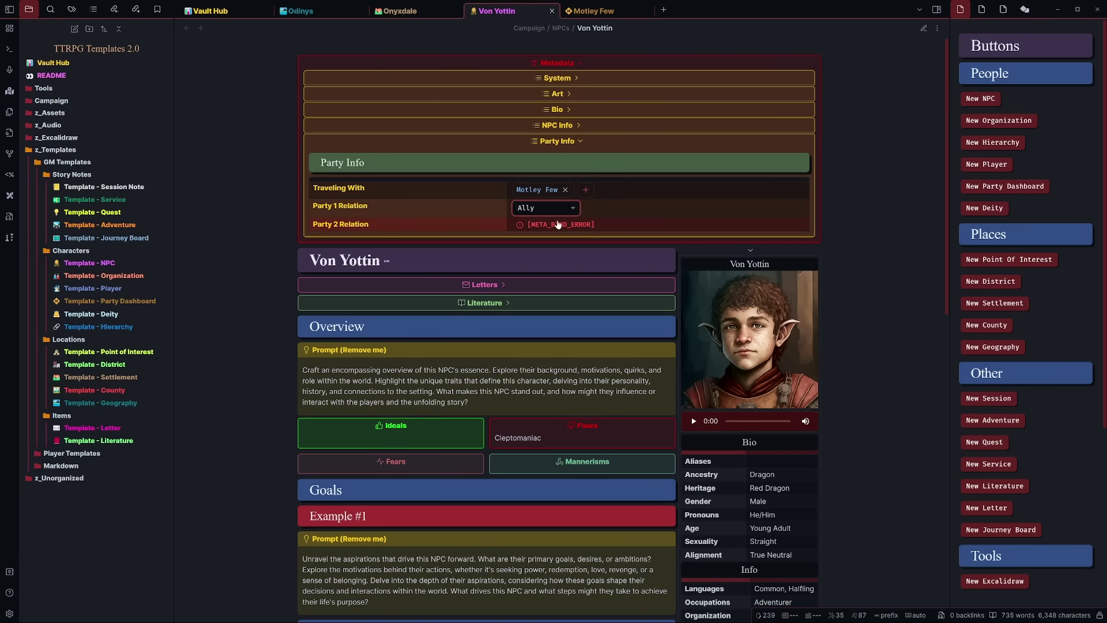
click(537, 209)
click(536, 212)
click(550, 144)
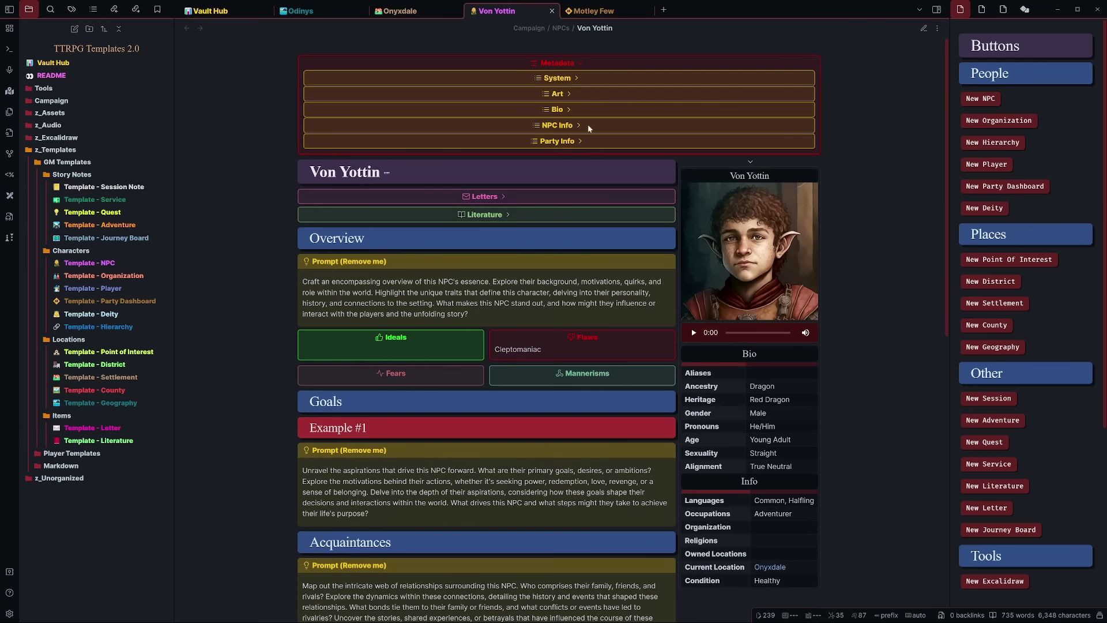
click(566, 64)
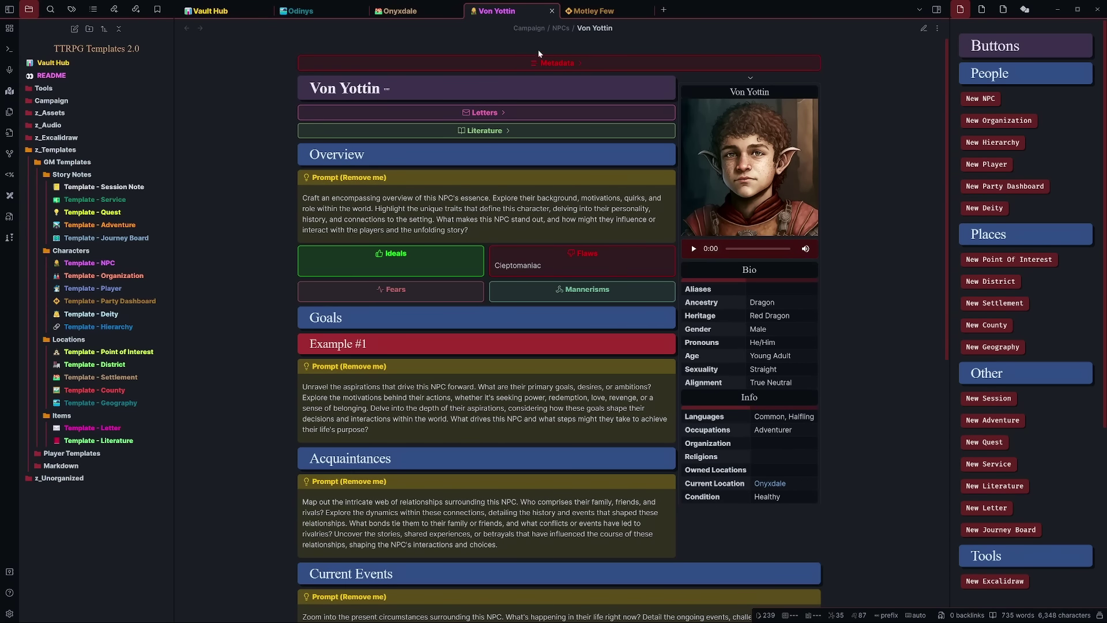
Show the Motley Few party dashboard in reading view and look through its Art and Info metadata.
click(596, 14)
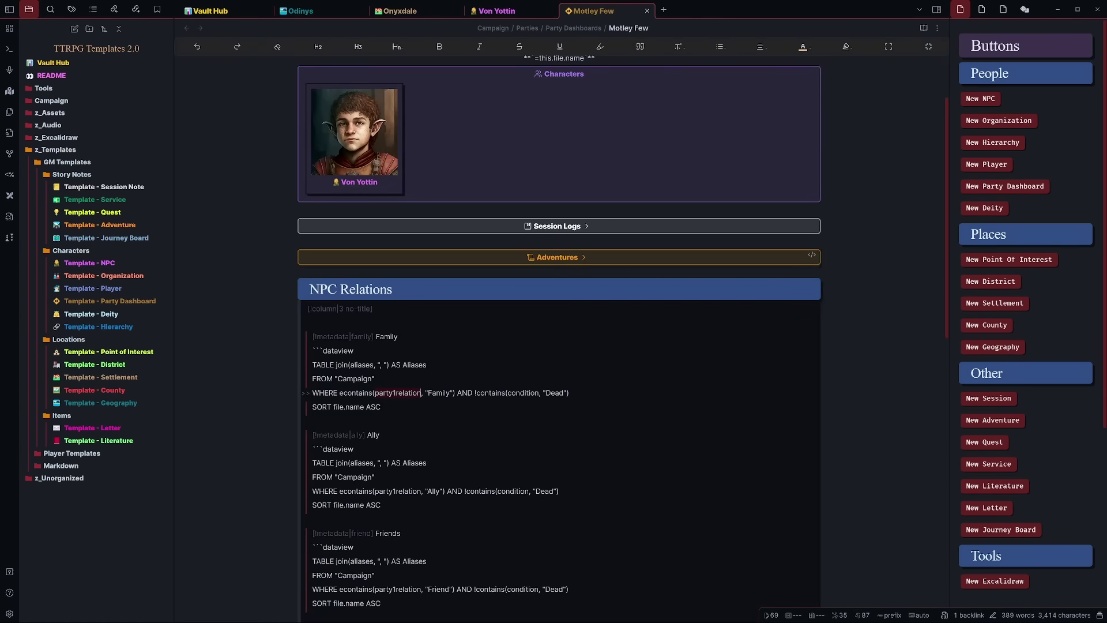
key(ctrl+e)
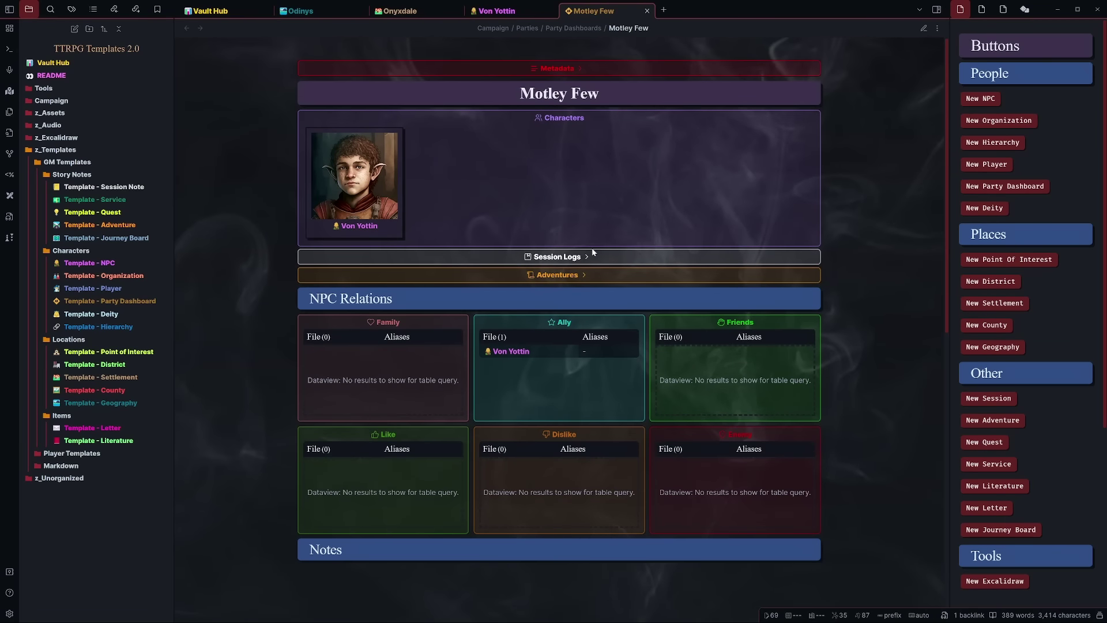
click(551, 64)
click(573, 94)
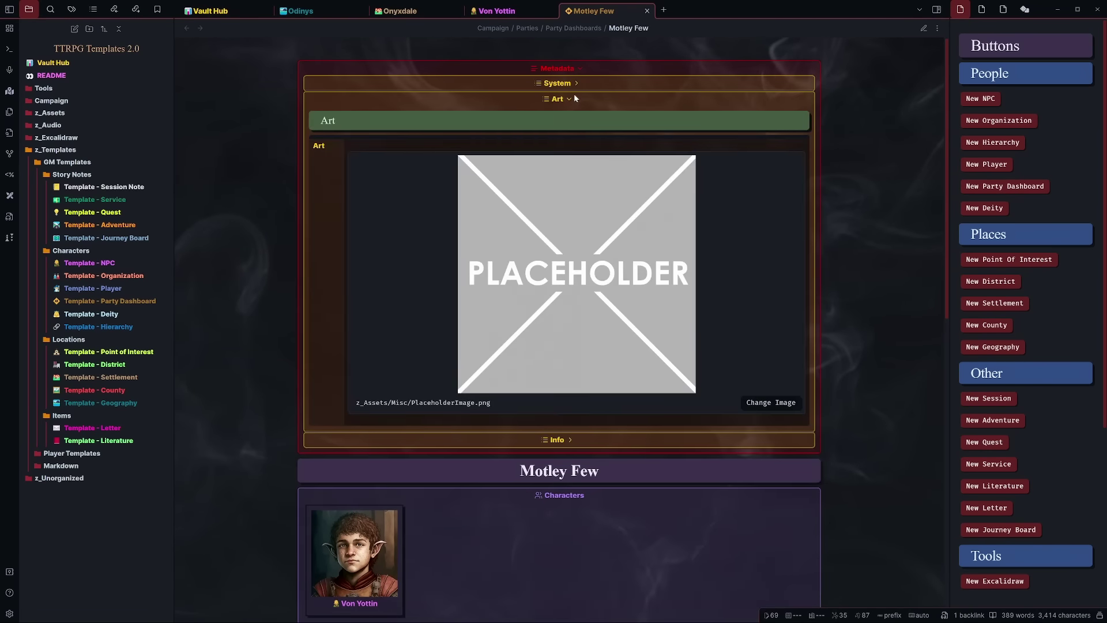
click(573, 99)
click(568, 115)
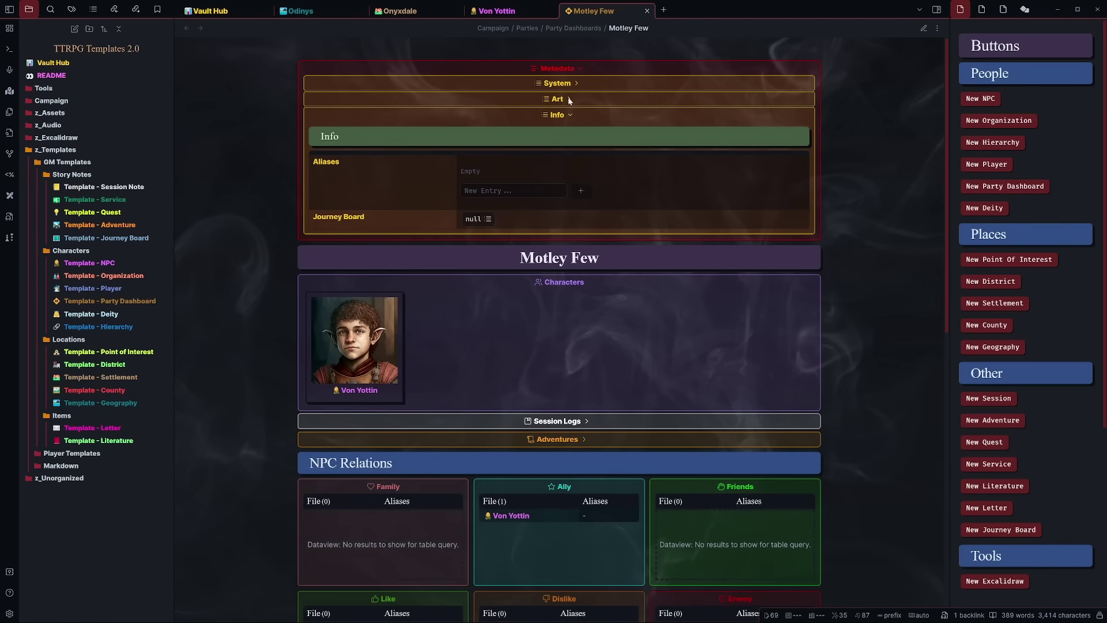
Look at the dashboard's System metadata, then collapse System and Art so only Info stays expanded.
click(567, 99)
click(559, 84)
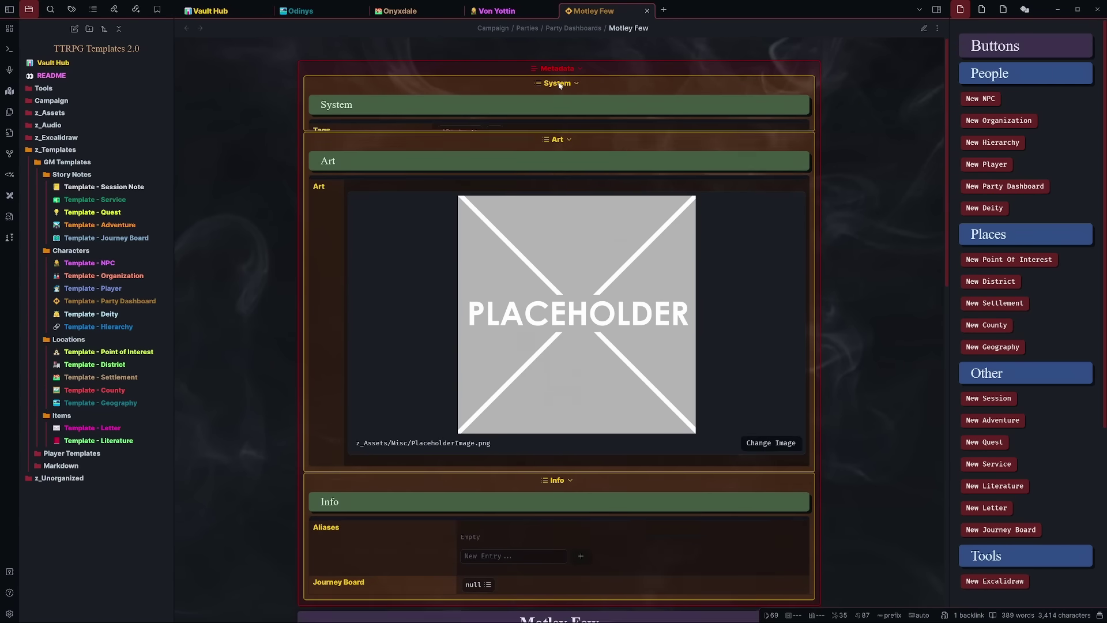
click(558, 83)
click(559, 84)
click(559, 84)
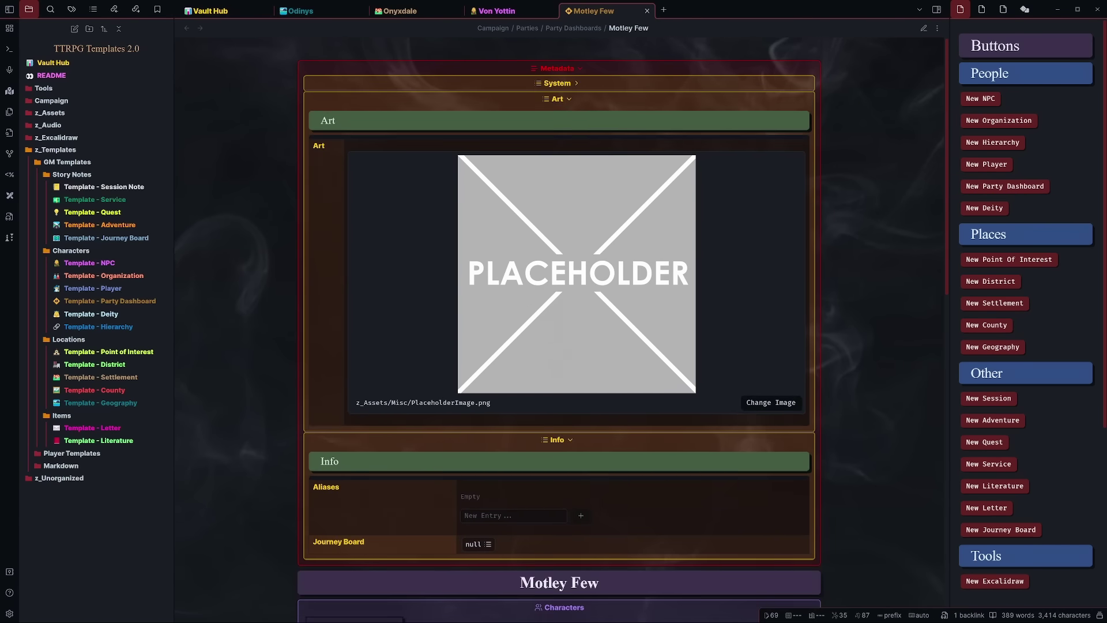
click(558, 99)
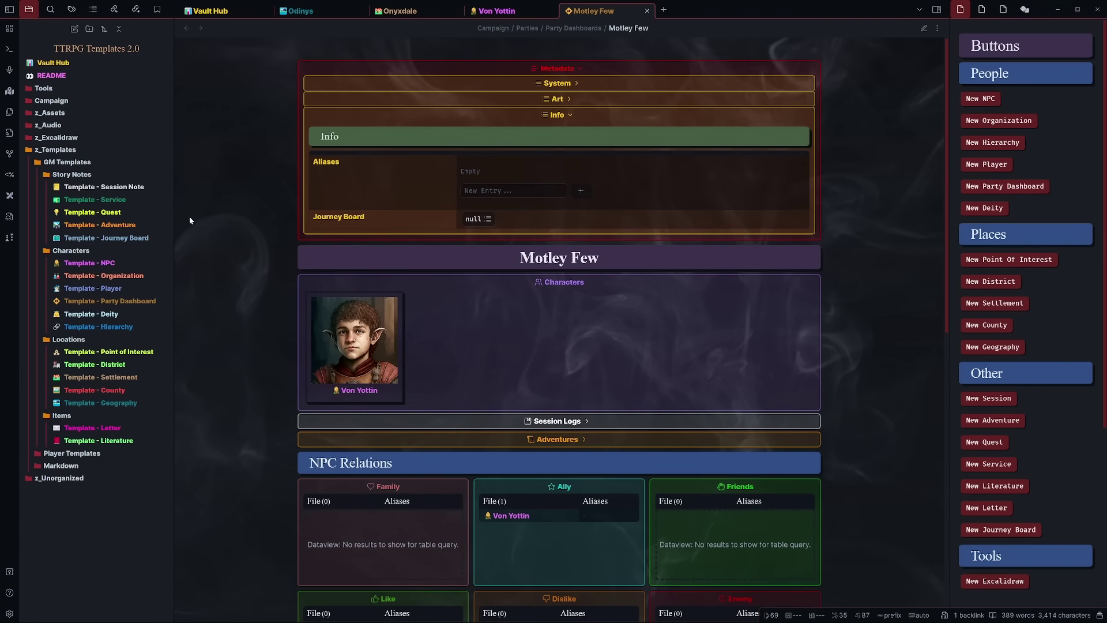
Open the Template - Journey Board note in a new tab and examine its example flowchart and first Session 1 box text.
click(664, 10)
click(103, 238)
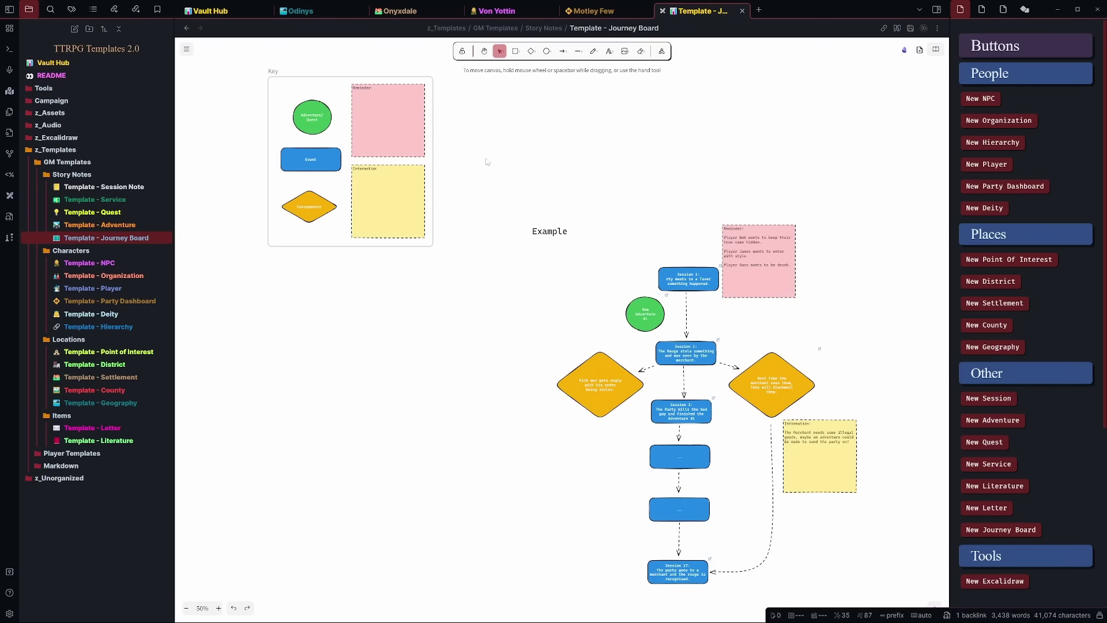
drag(559, 300, 416, 185)
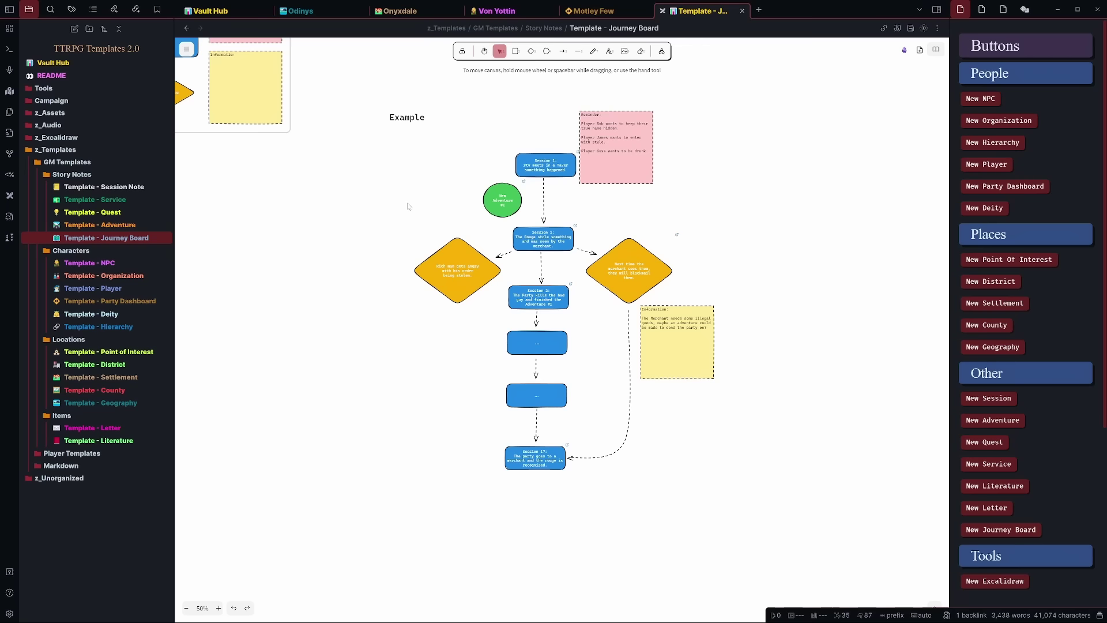
ctrl+scroll(537, 173, up, 5)
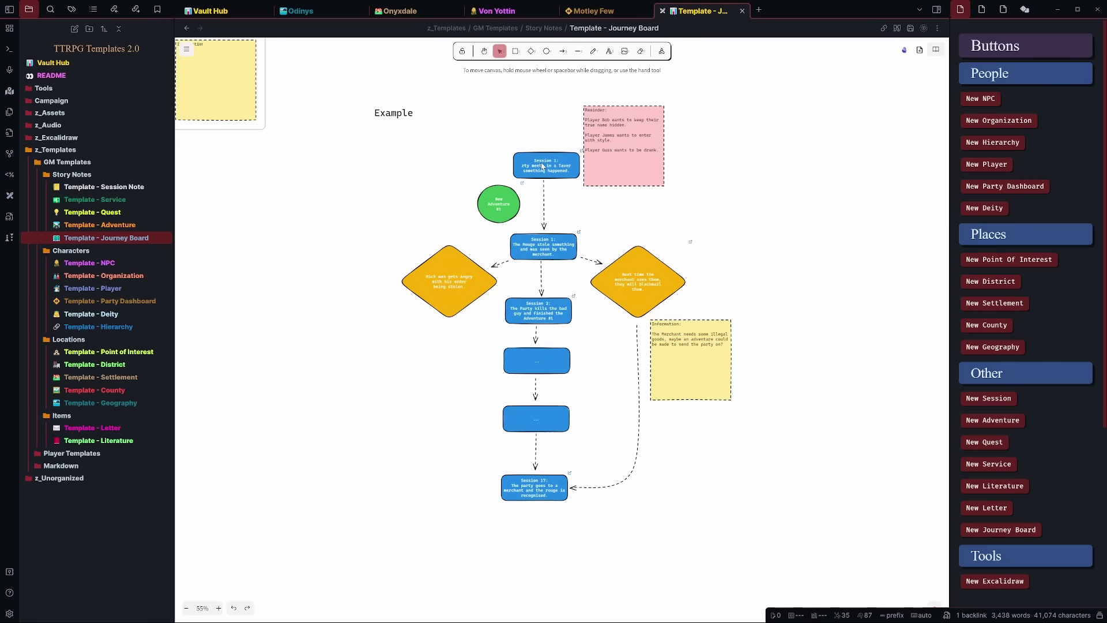
drag(535, 196, 540, 225)
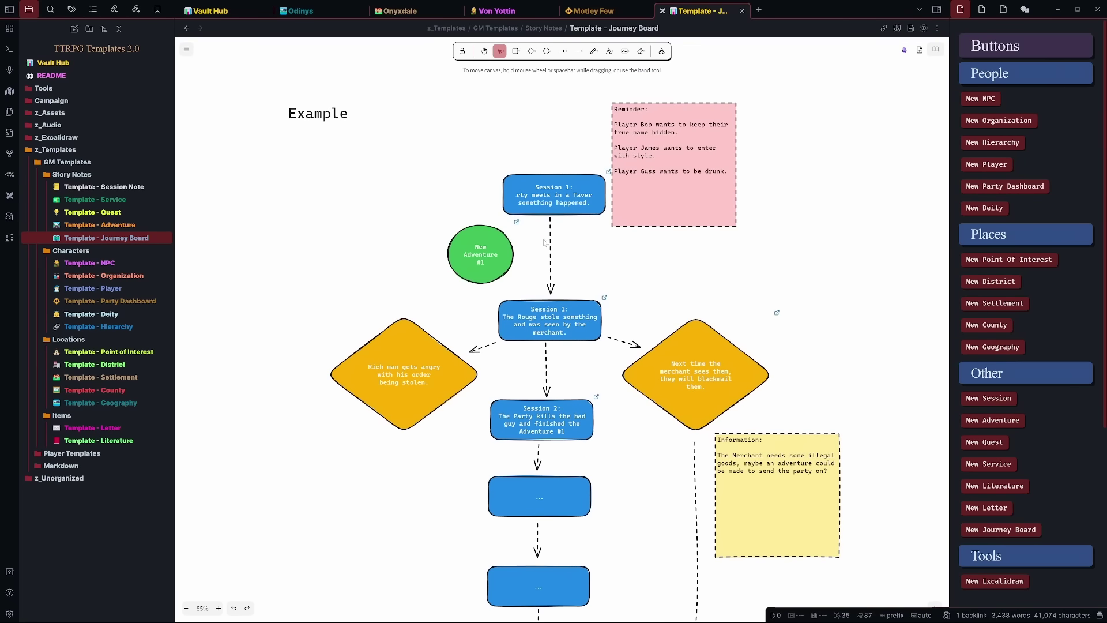
double_click(533, 201)
key(ctrl+a)
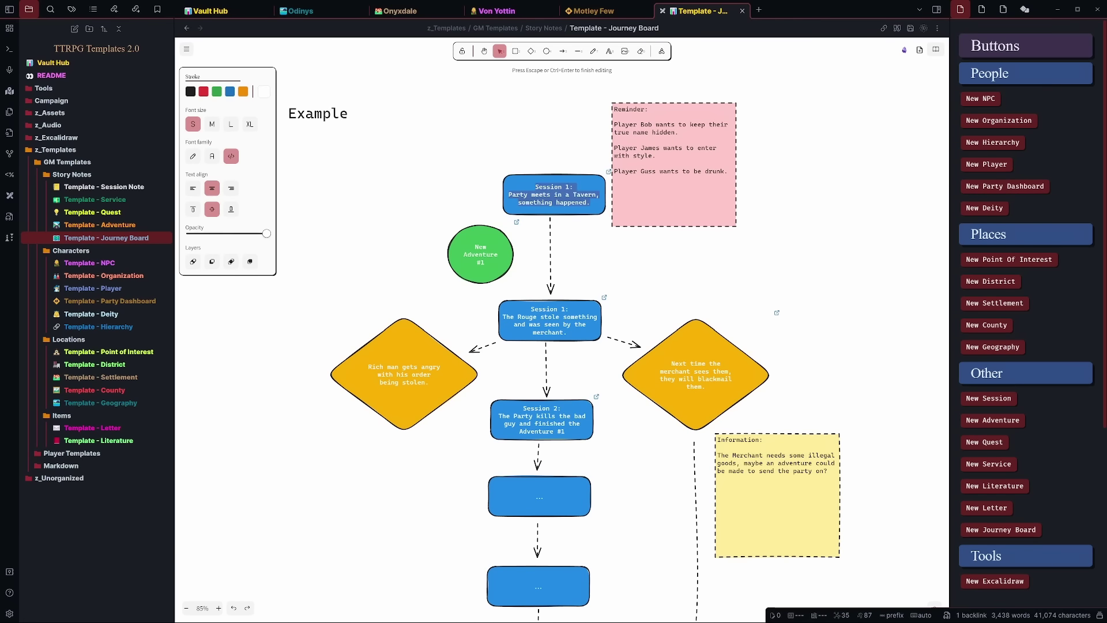
key(Escape)
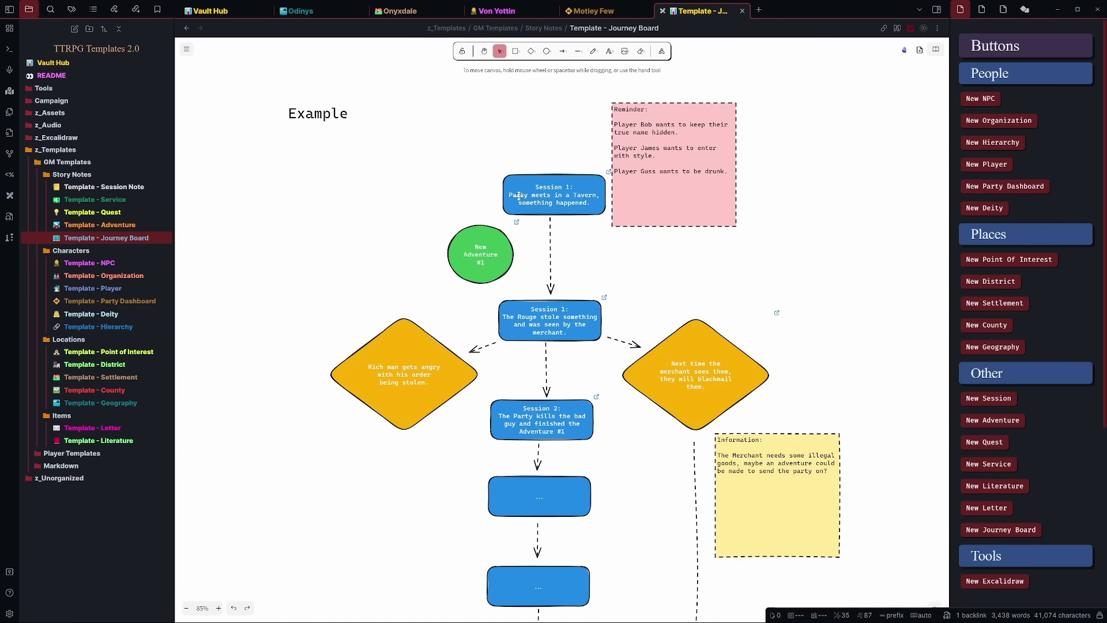
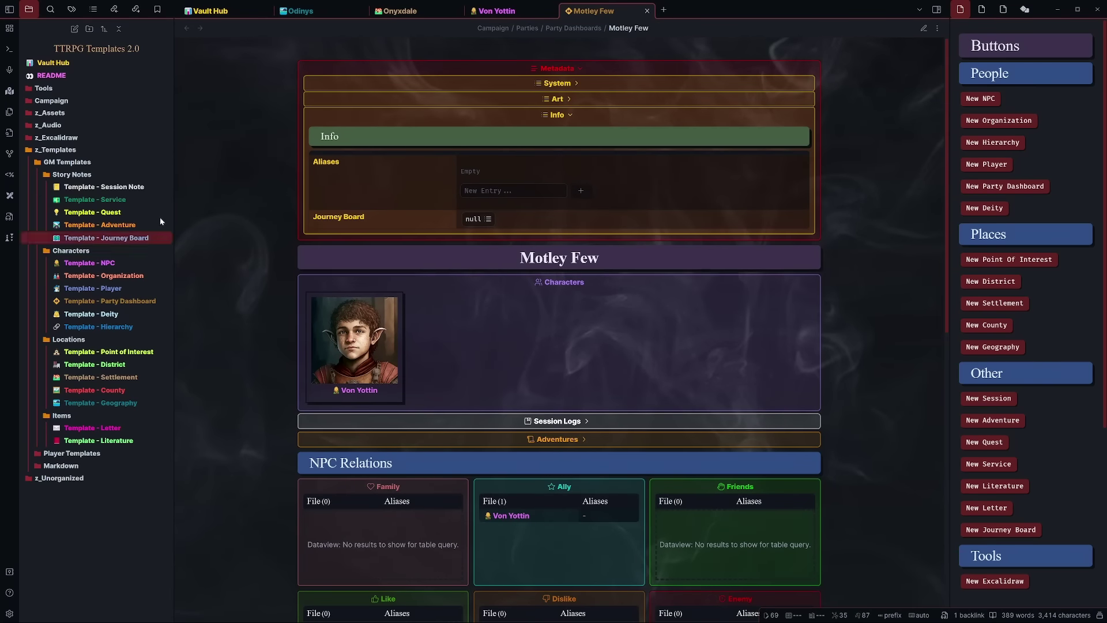
Open the Template - Session Note in a new tab and read through its Prep, During and Post sections.
click(663, 10)
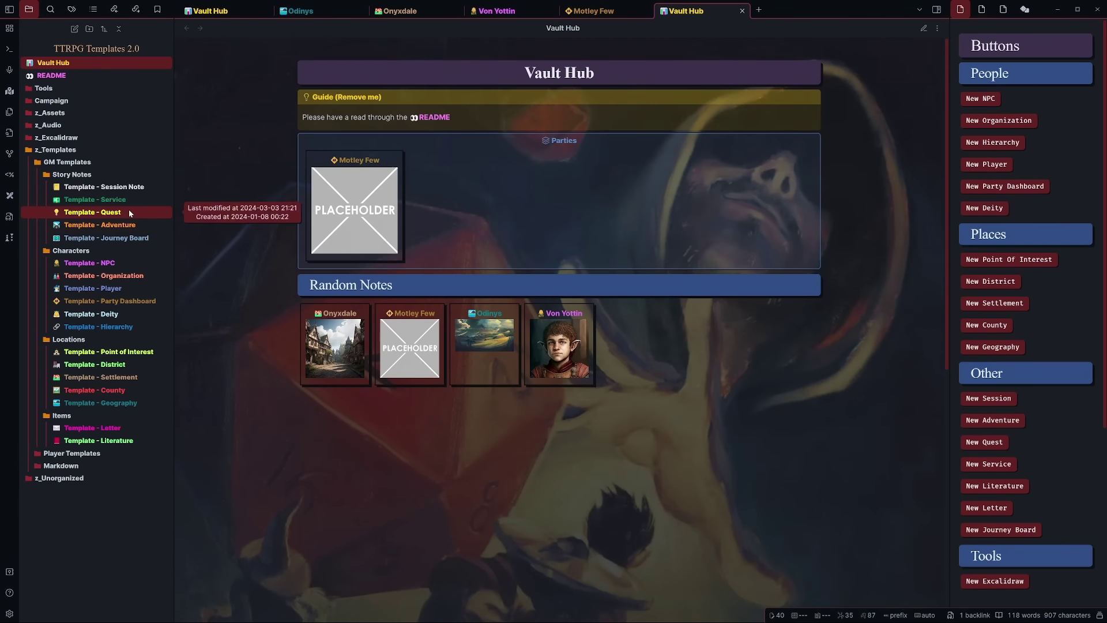
click(131, 187)
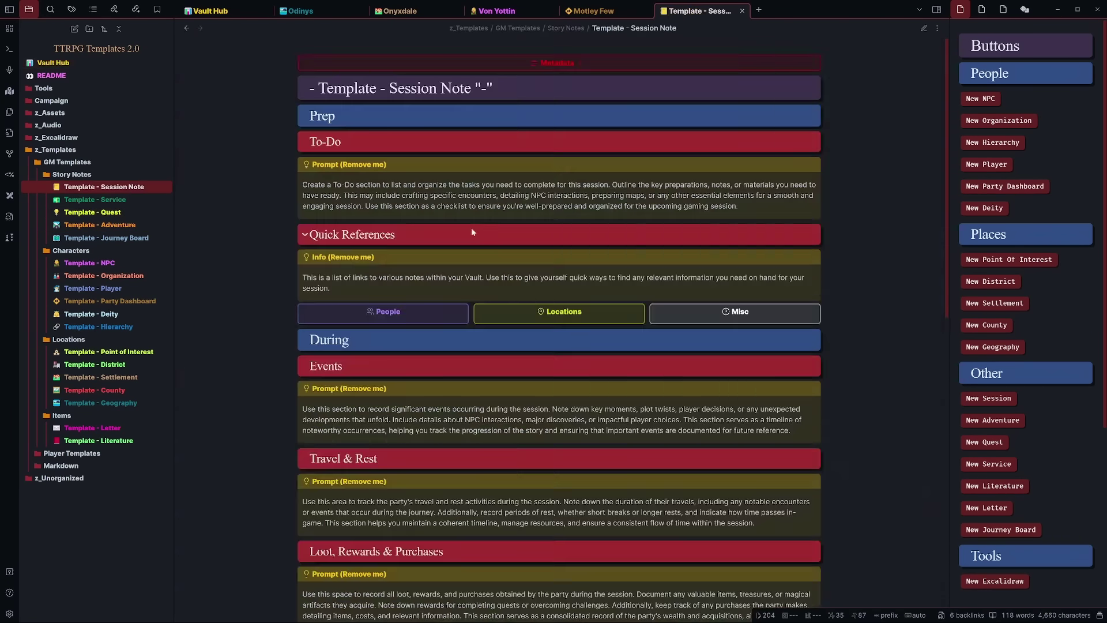
scroll(425, 452, down, 7)
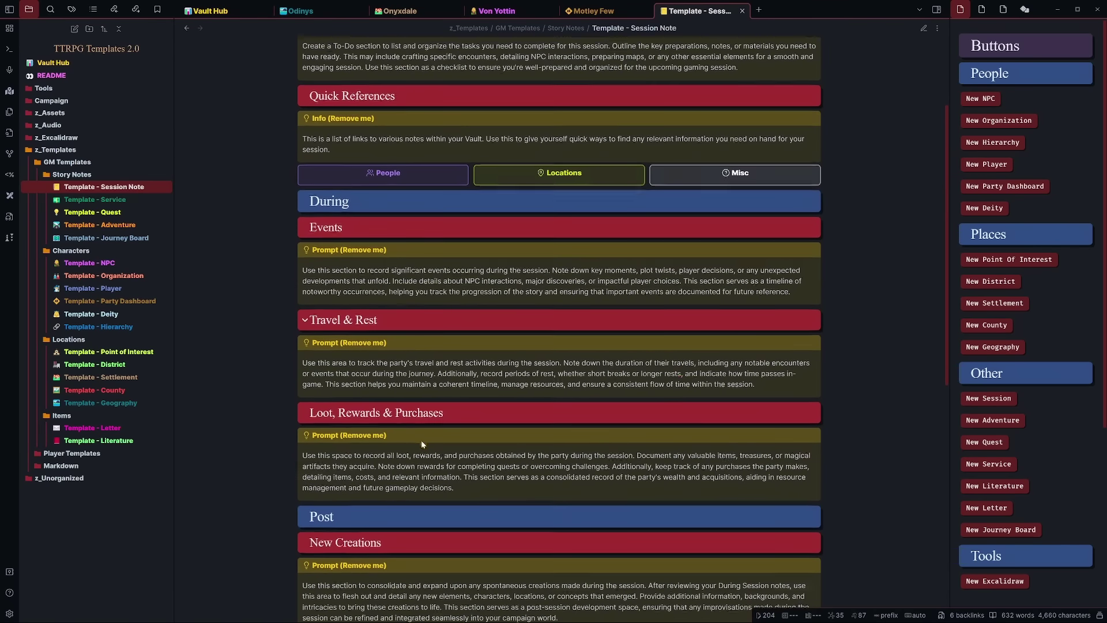
scroll(415, 430, up, 7)
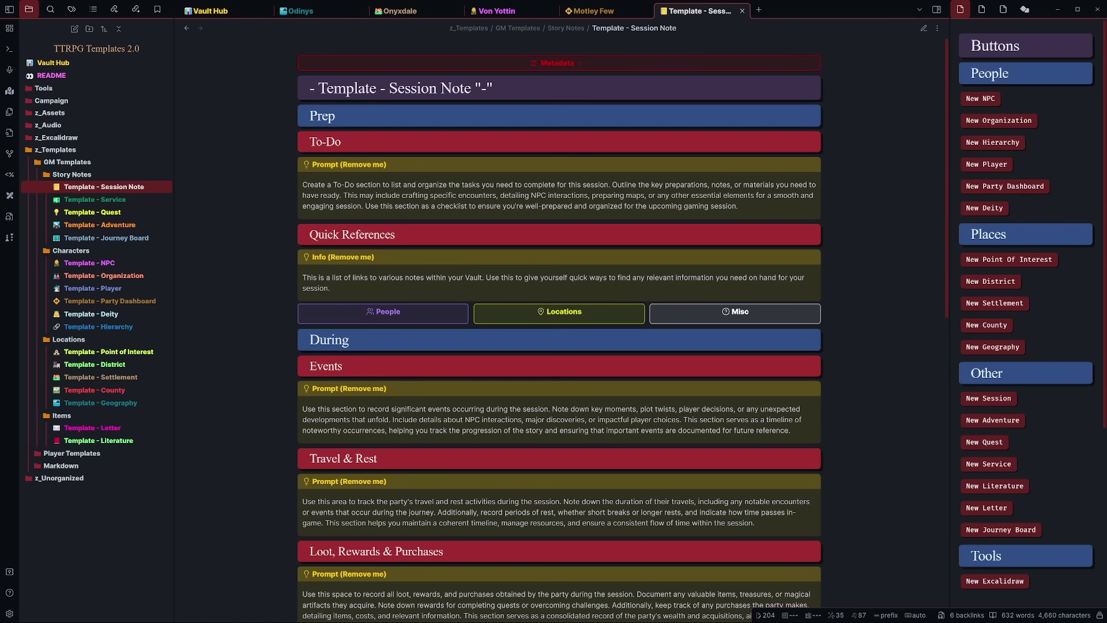
scroll(242, 222, down, 3)
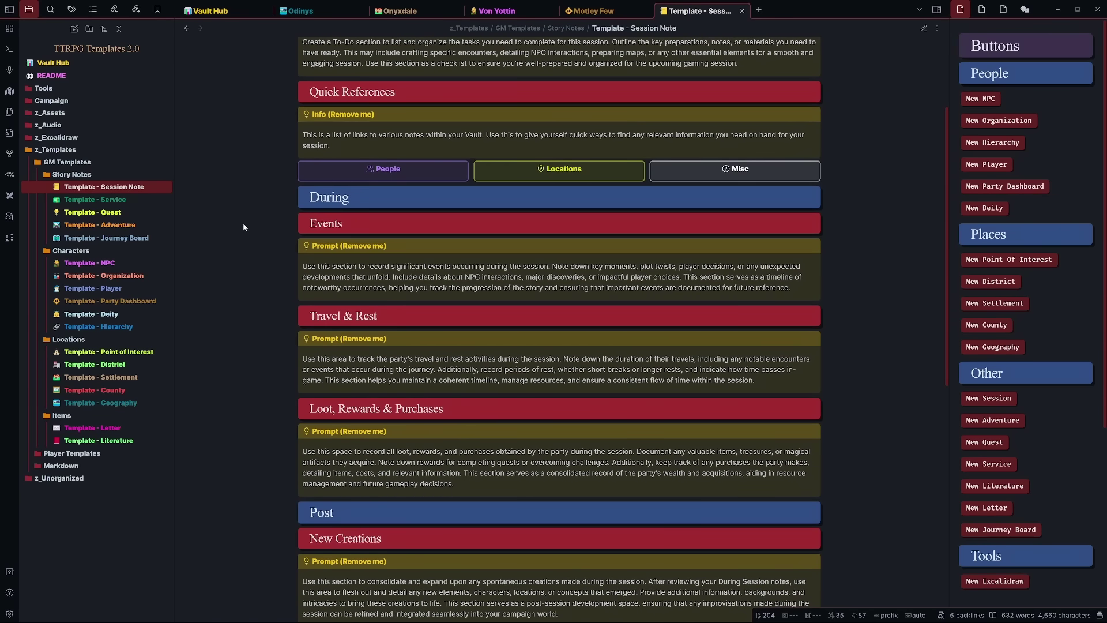
scroll(245, 228, down, 3)
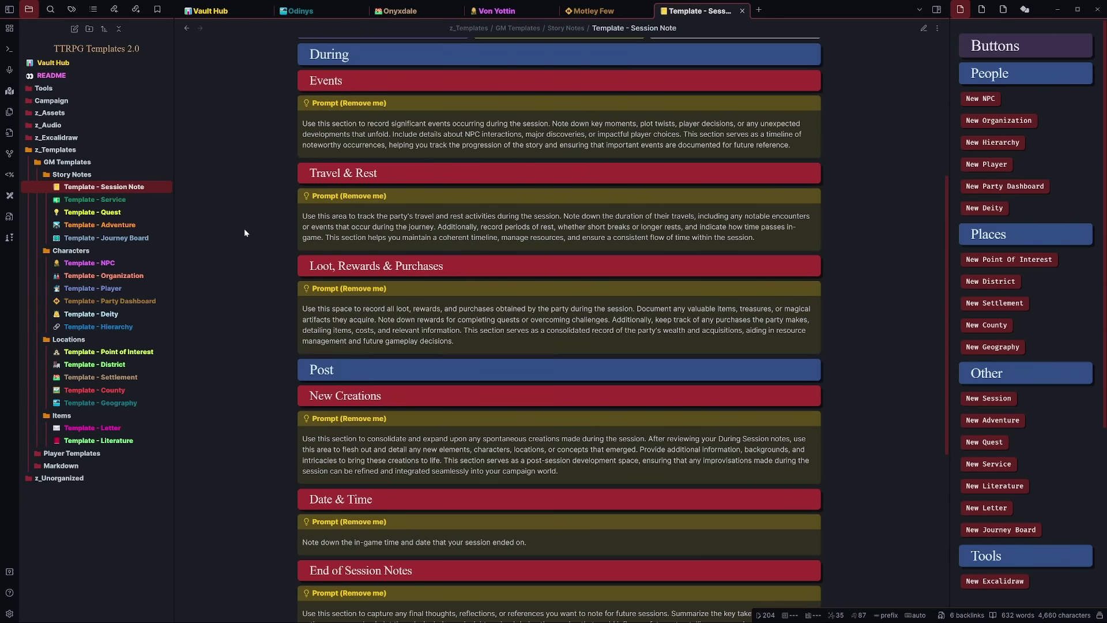
Close the Session Note template and choose null as the Journey Board in the Motley Few dashboard's Info metadata.
scroll(248, 227, up, 6)
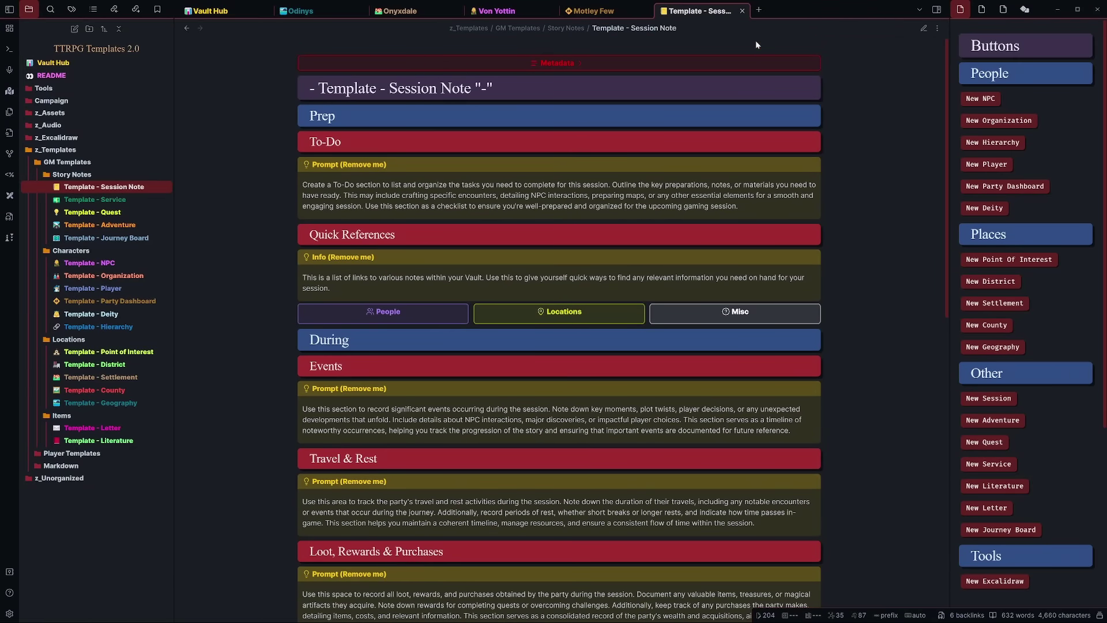
click(742, 11)
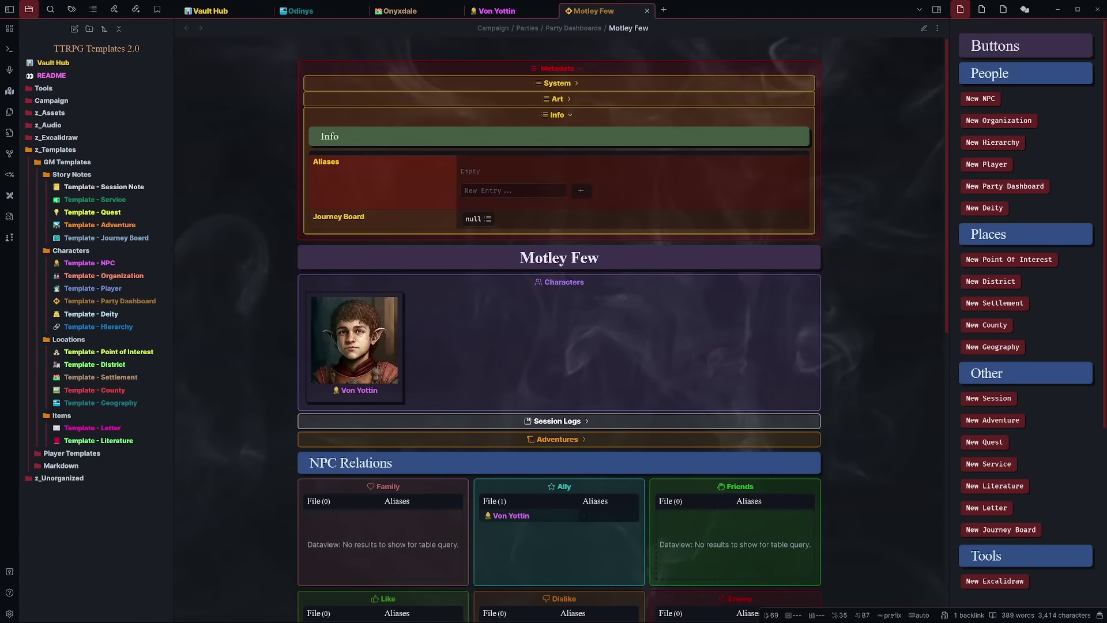
click(488, 218)
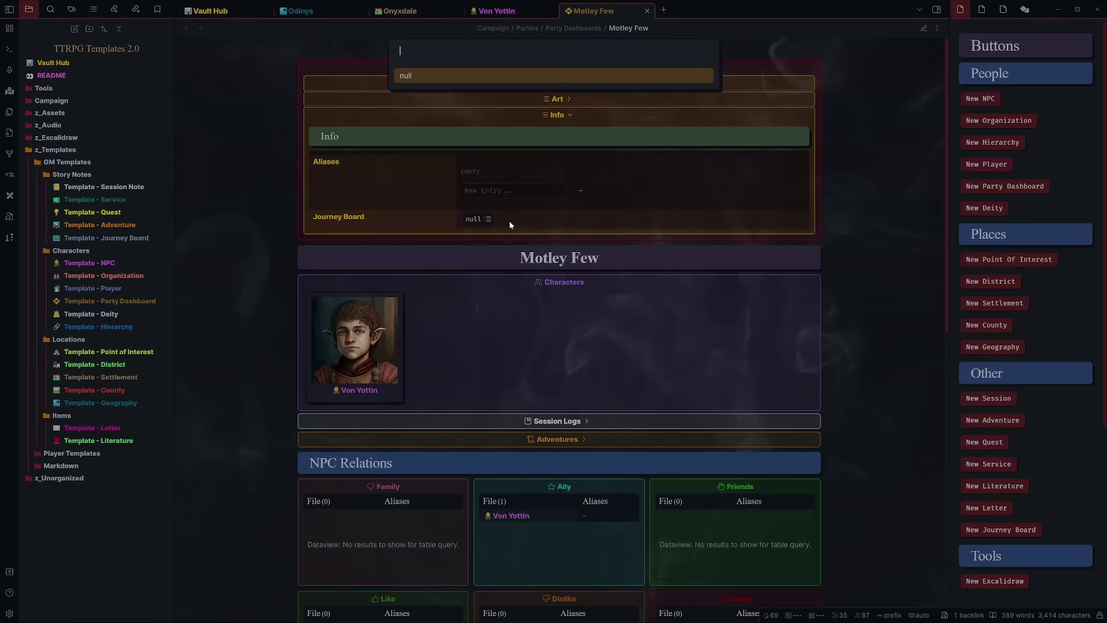
click(404, 77)
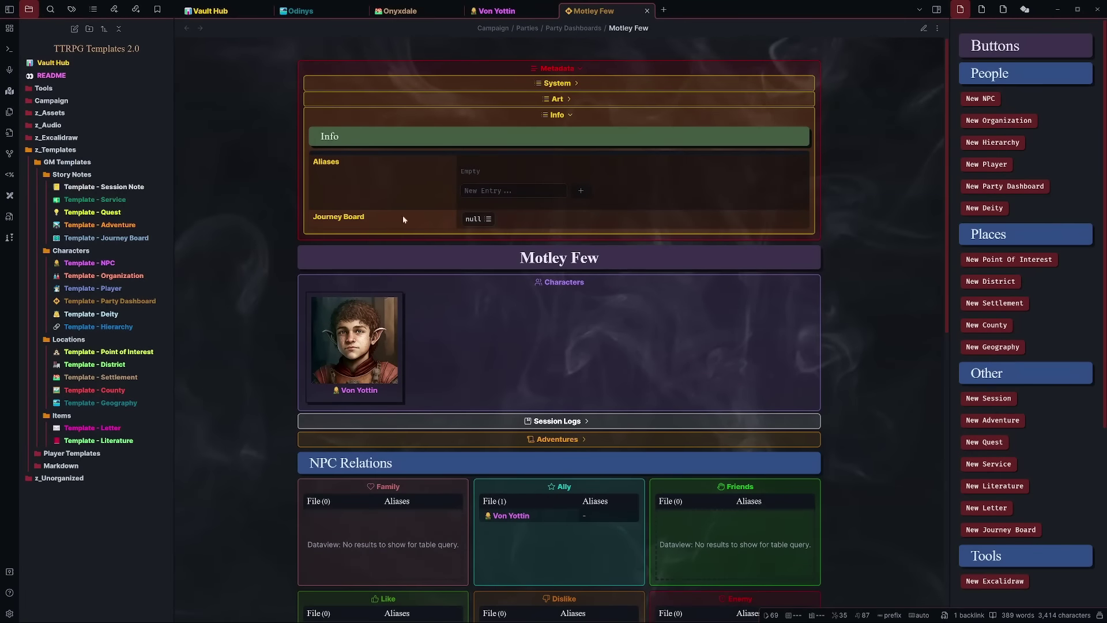
Collapse the dashboard's Info and Metadata, view the Session Logs section, and leave only the Adventures section expanded.
click(564, 116)
click(557, 72)
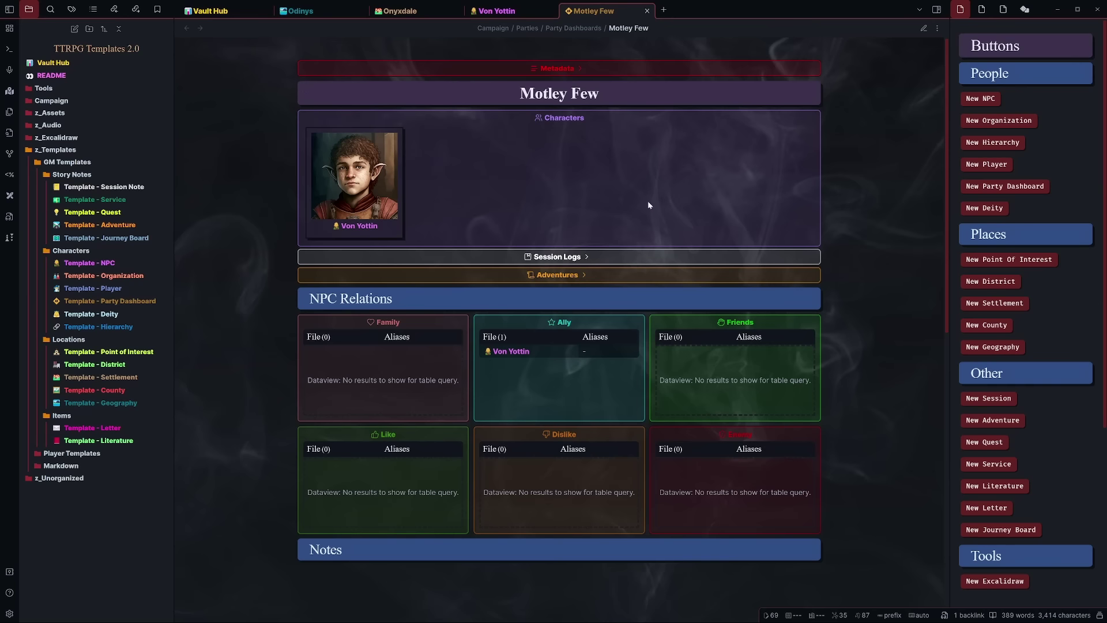
click(514, 258)
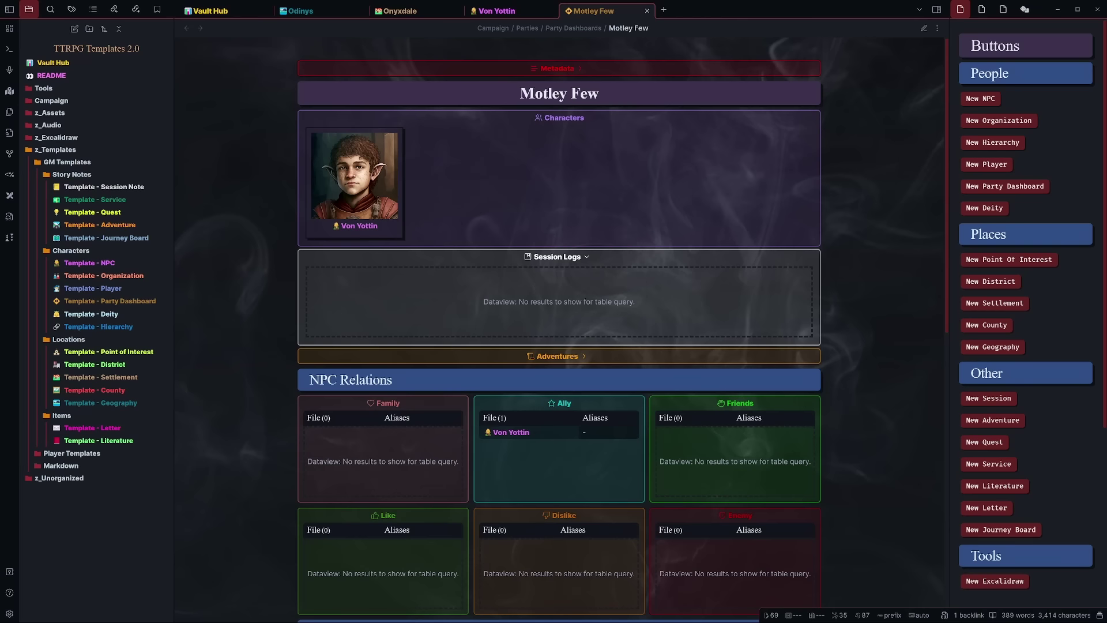
click(550, 257)
click(549, 276)
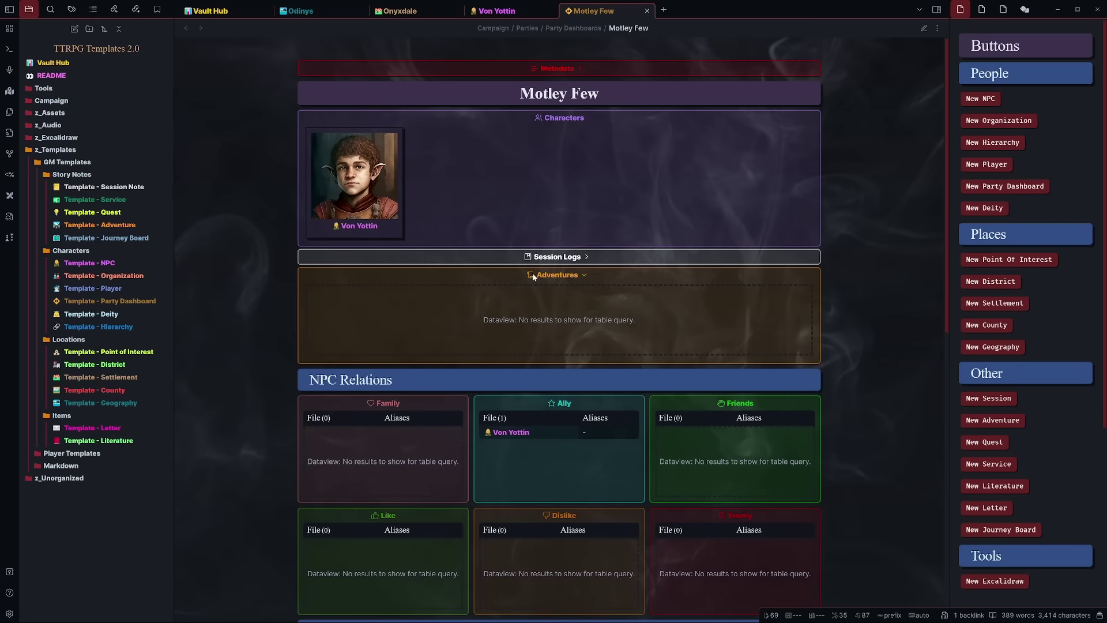
Create a new adventure note named "Test Adventure" in Campaign/Parties/Adventures/Party 1.
click(990, 423)
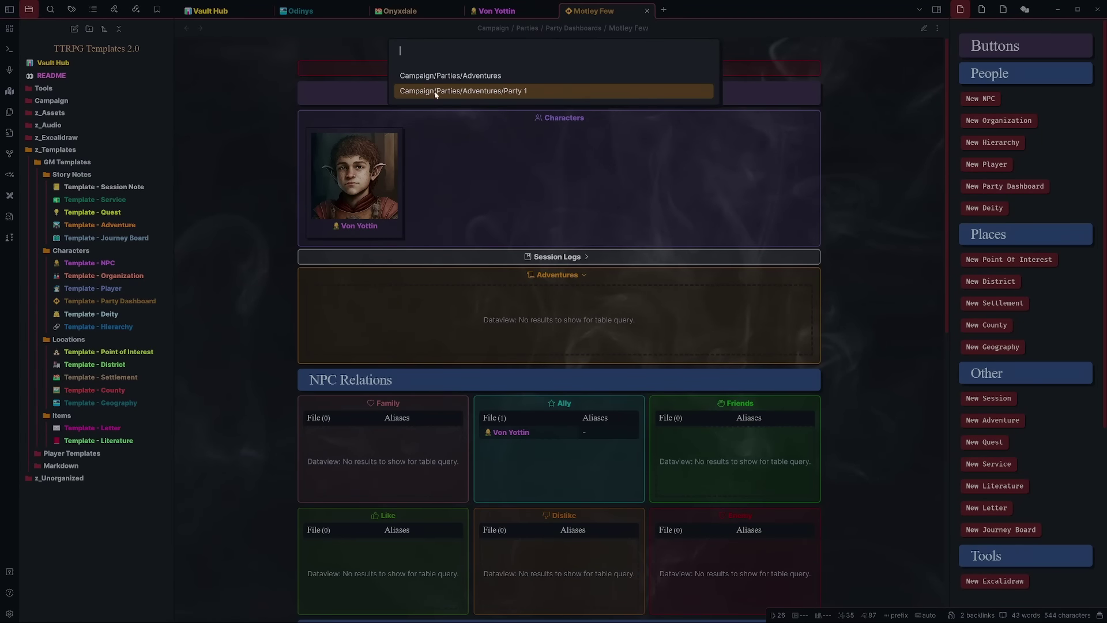
click(518, 93)
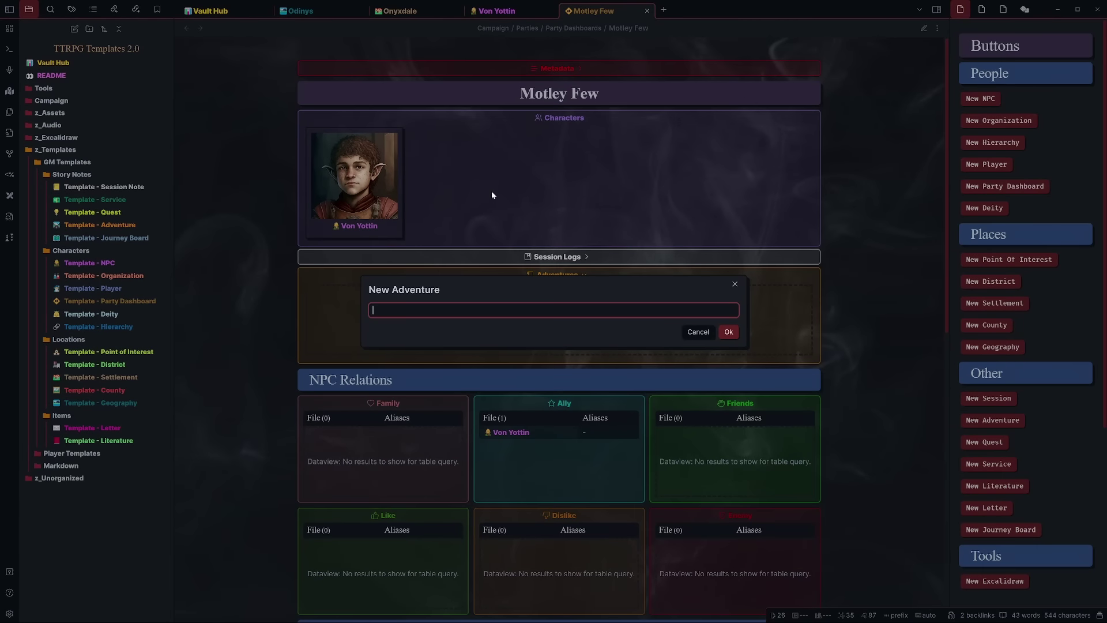
text(Test Adventure)
key(Return)
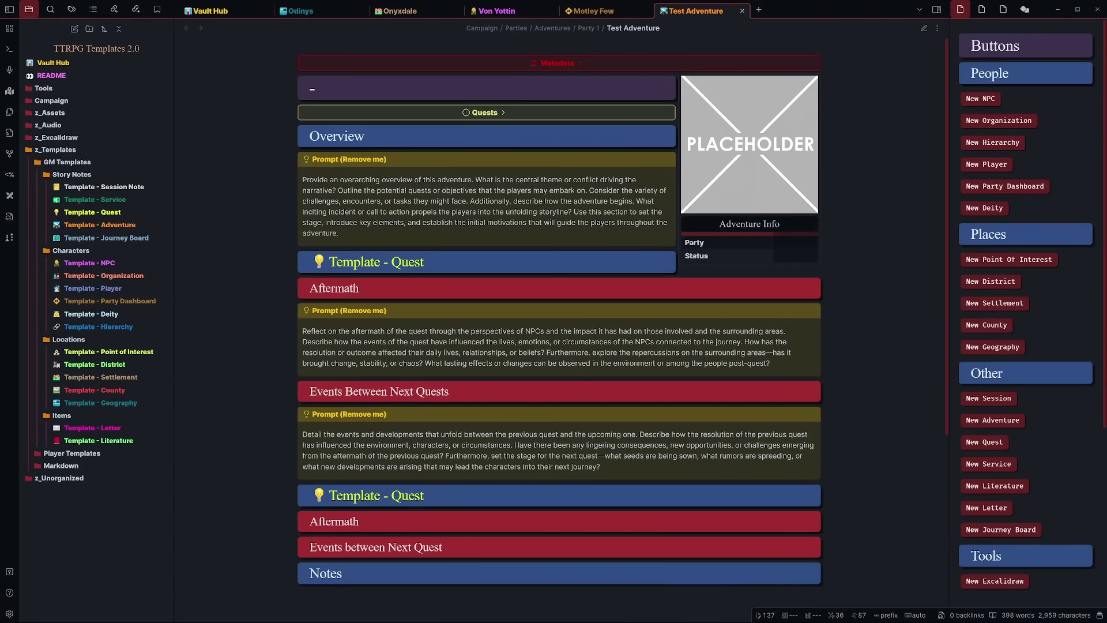
Expand the Quests section of the Test Adventure note to look at its table, and collapse it again.
click(594, 11)
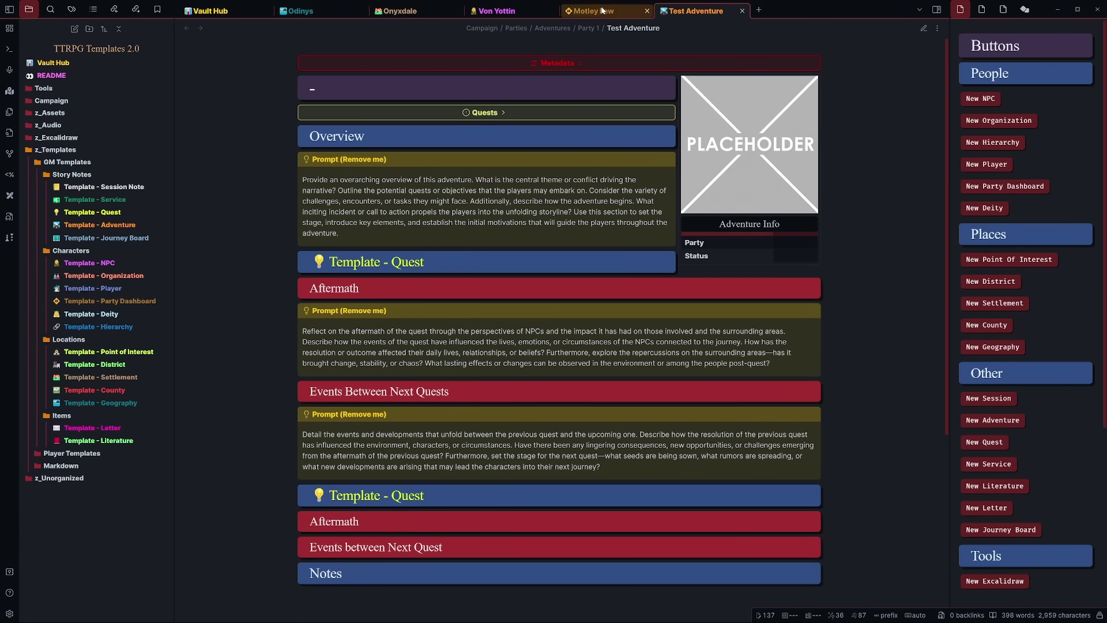
click(696, 11)
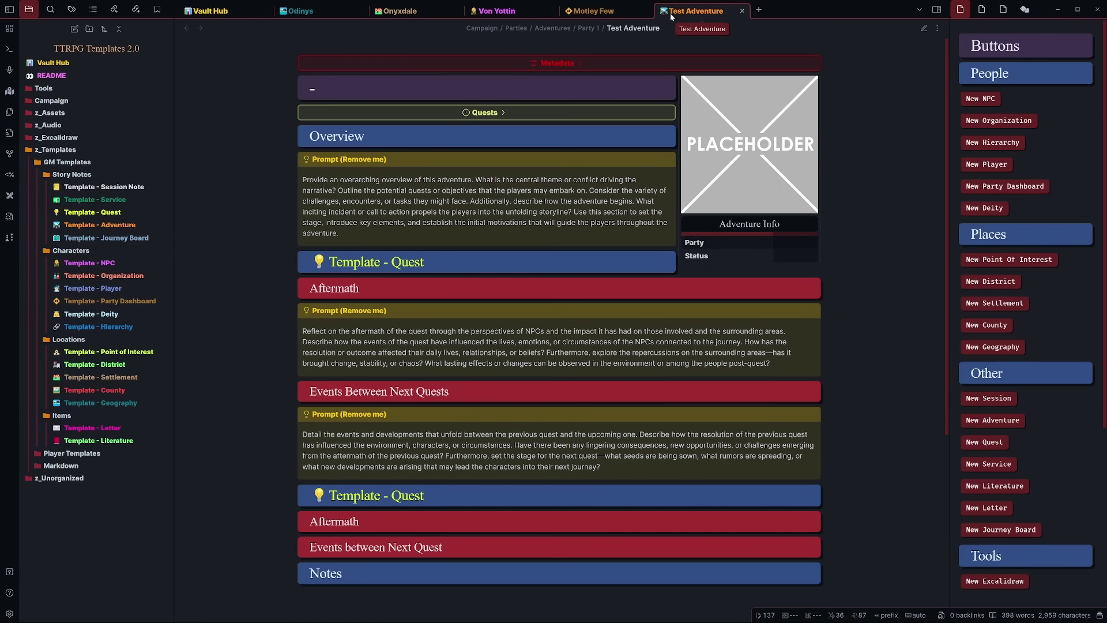
click(480, 113)
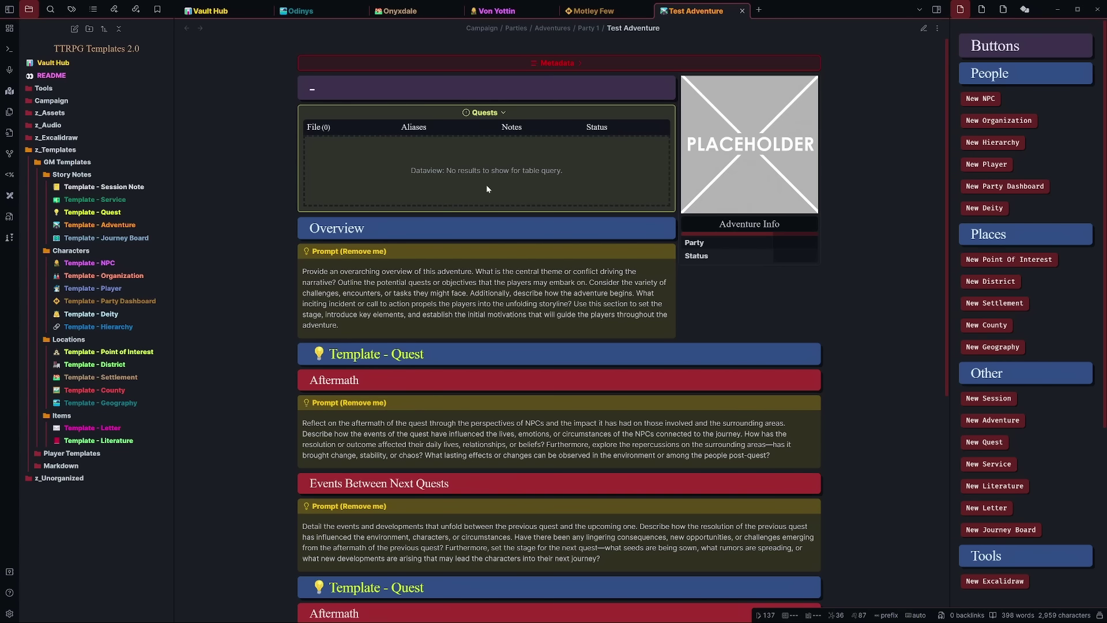
click(486, 112)
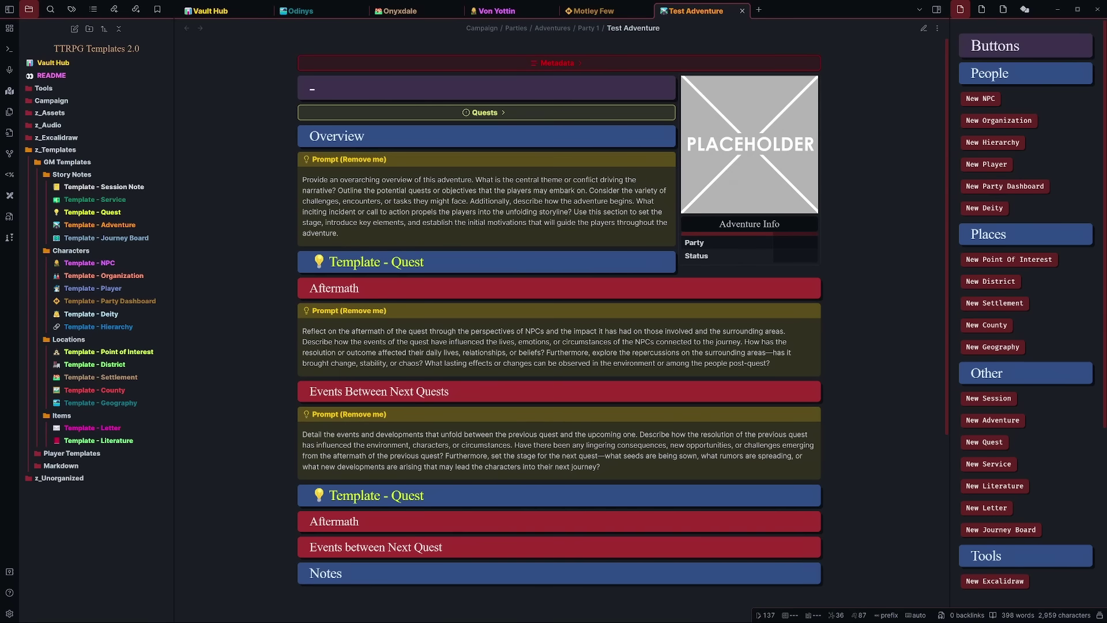
In the Test Adventure's Info metadata, set Which Party to Motley Few and Status to the hourglass.
click(589, 9)
click(696, 11)
click(556, 65)
click(558, 109)
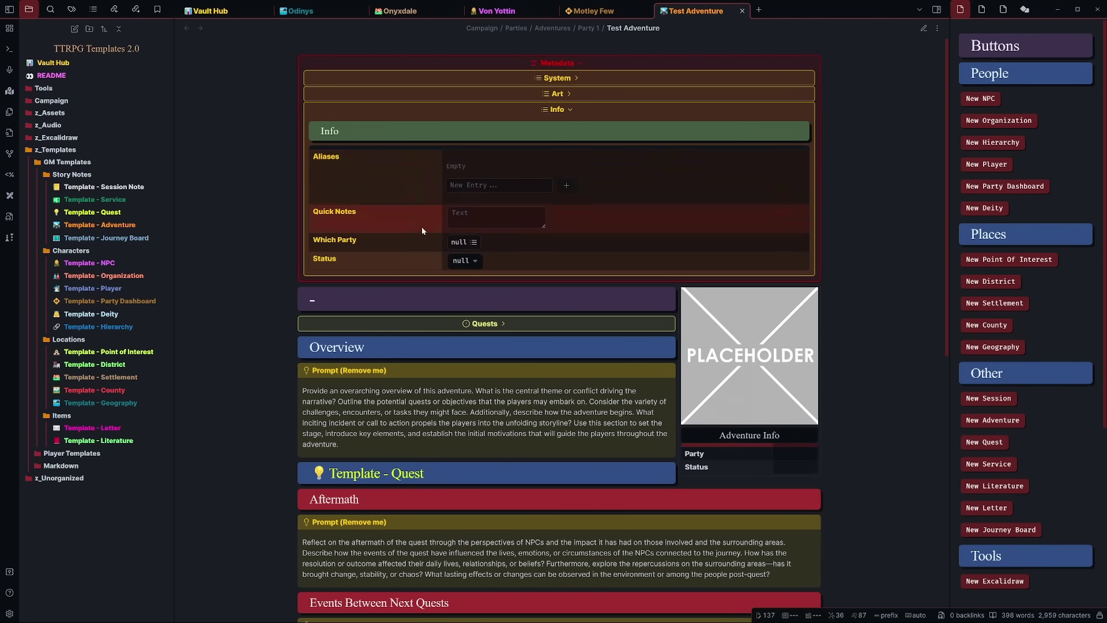
click(460, 247)
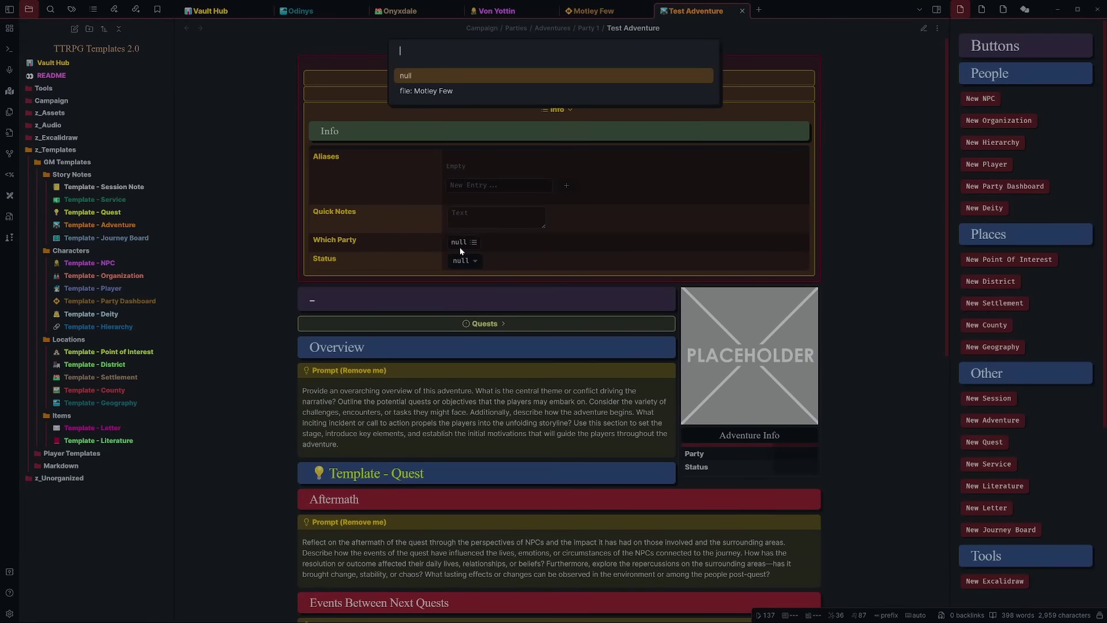
click(434, 91)
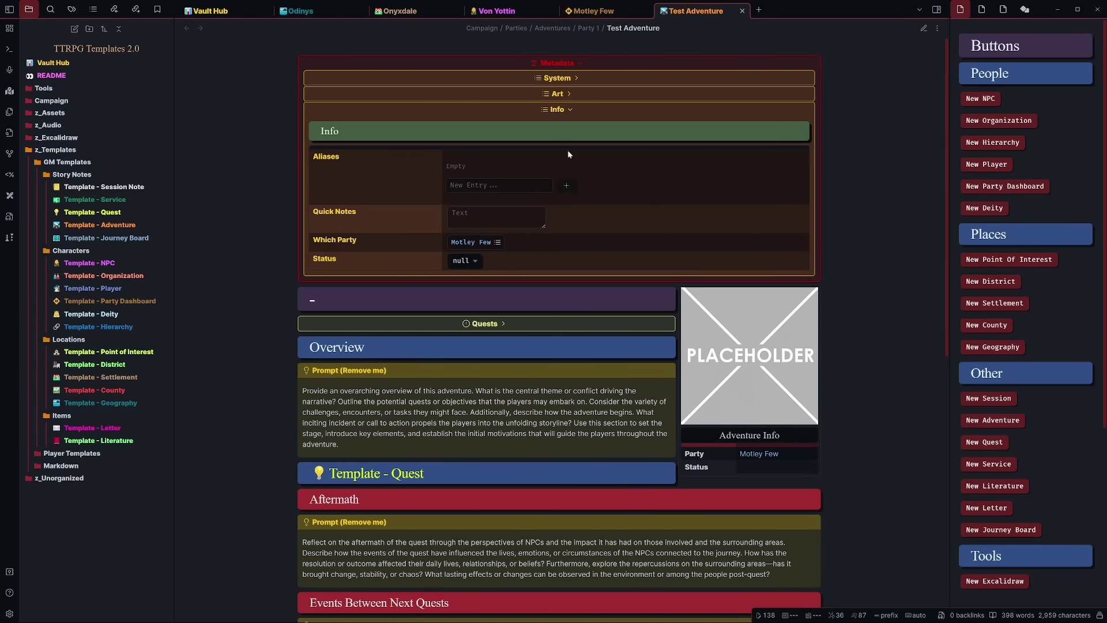
click(464, 261)
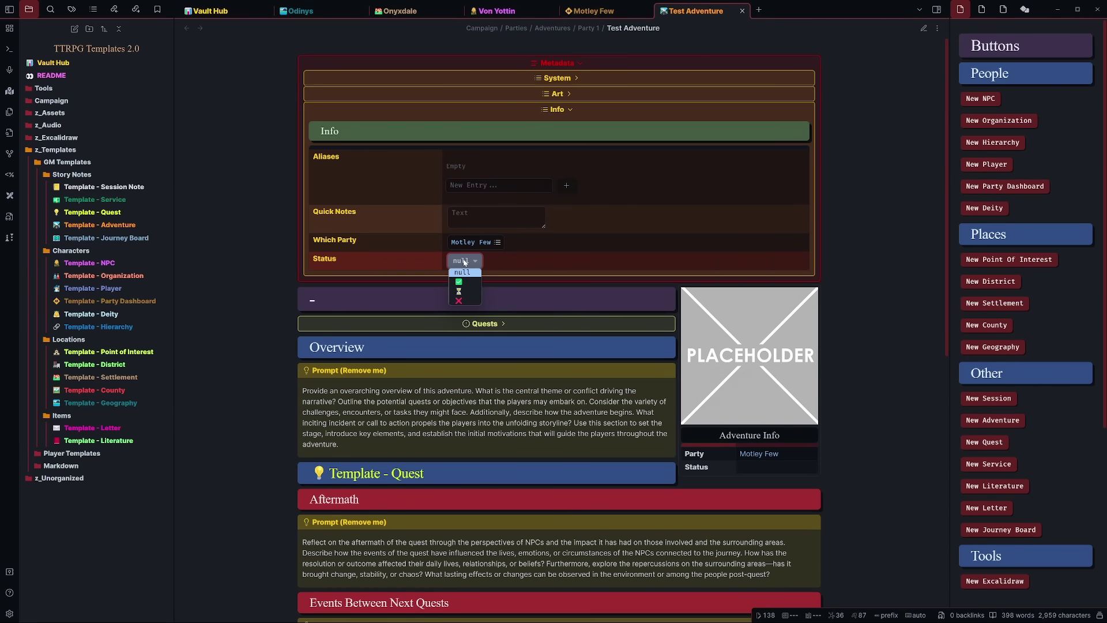
click(462, 293)
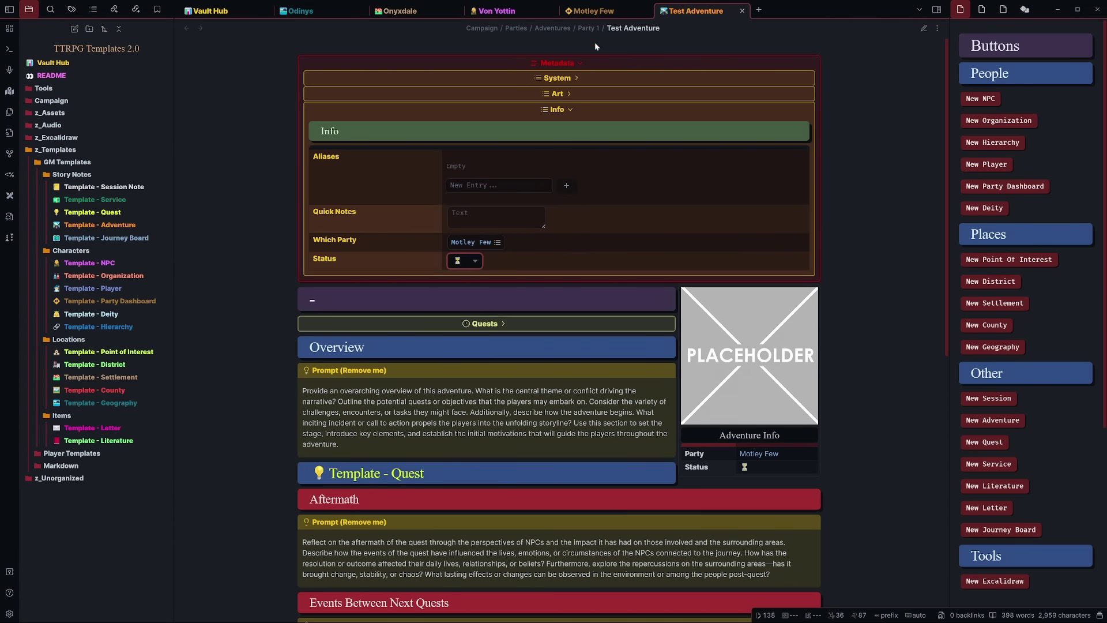
Check the Motley Few dashboard's Adventures section and enter "They are hunting person x" as the Test Adventure's Quick Notes.
click(595, 10)
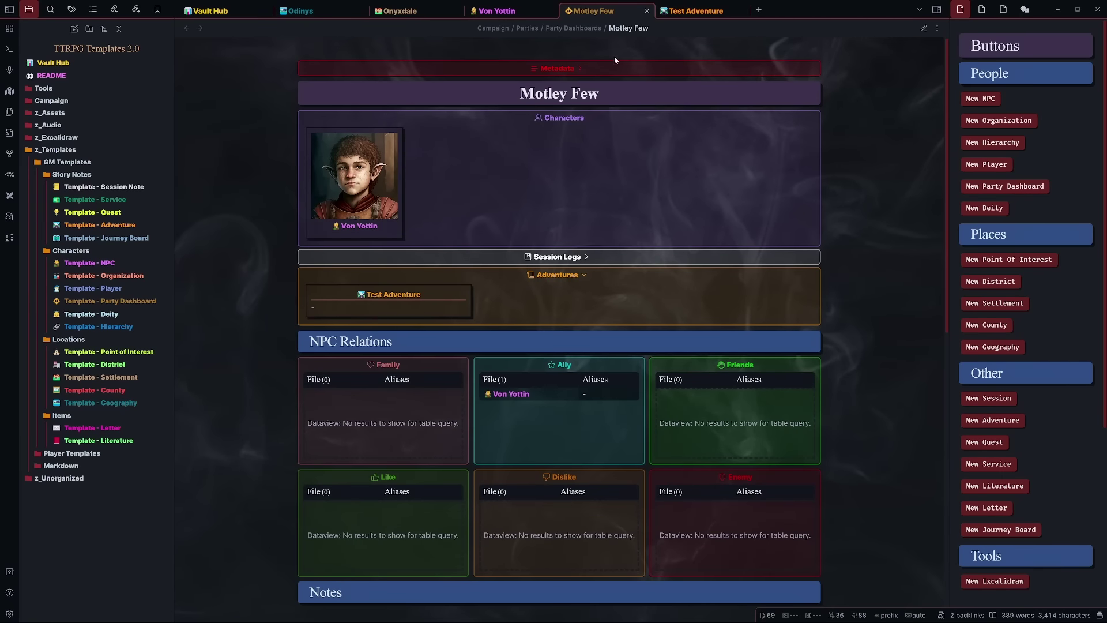
click(680, 12)
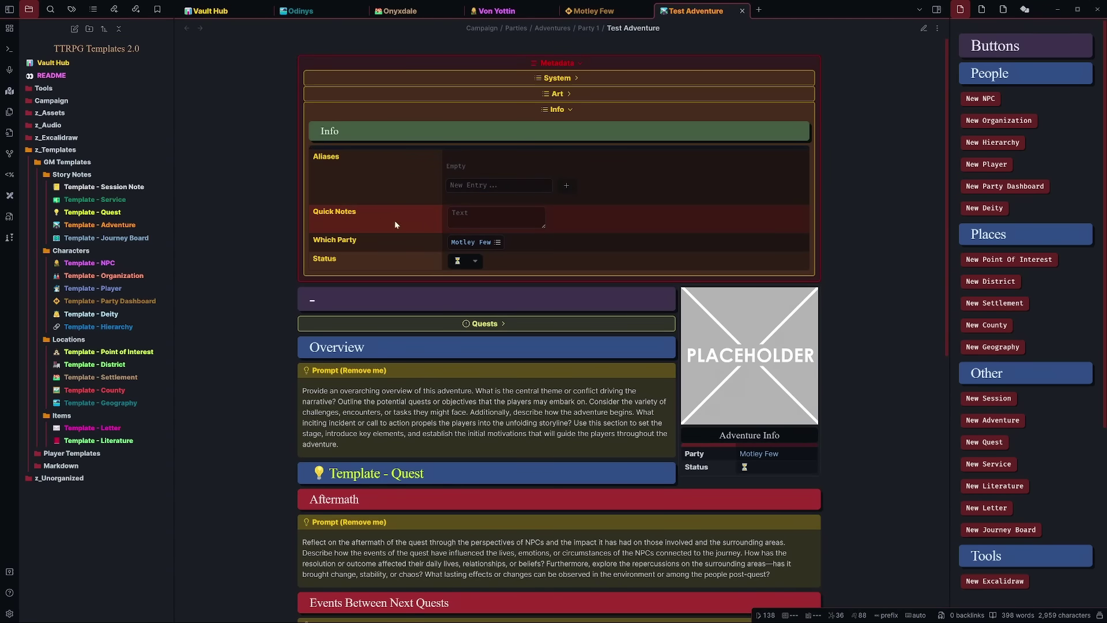
click(494, 217)
text(They are hunting person x)
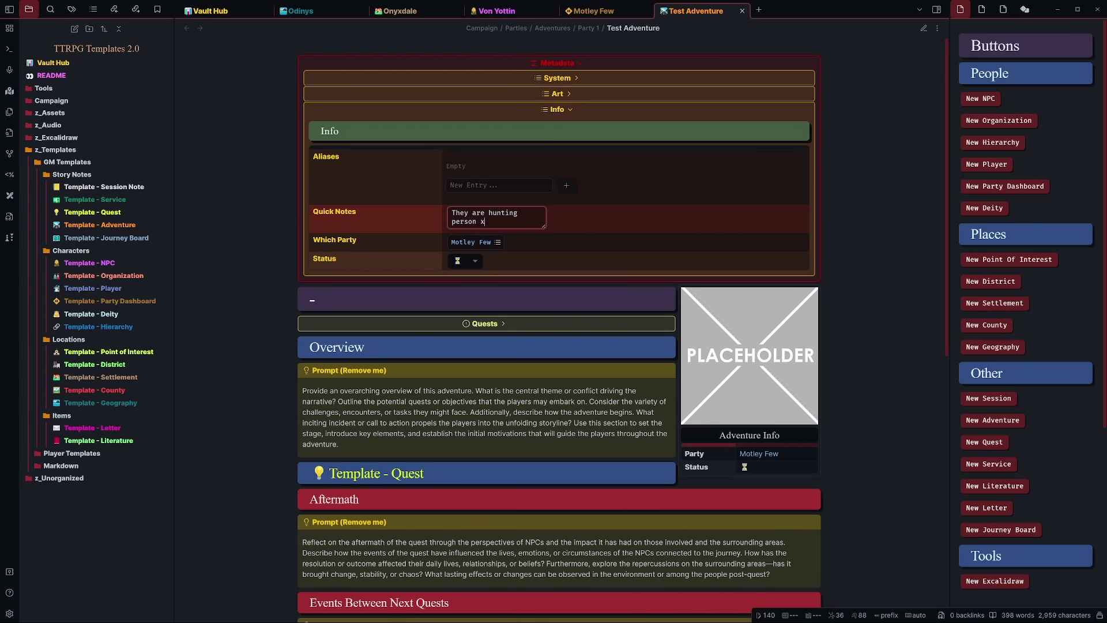
View the Test Adventure card in the Motley Few dashboard's Adventures section, then close the dashboard and adventure notes.
click(603, 12)
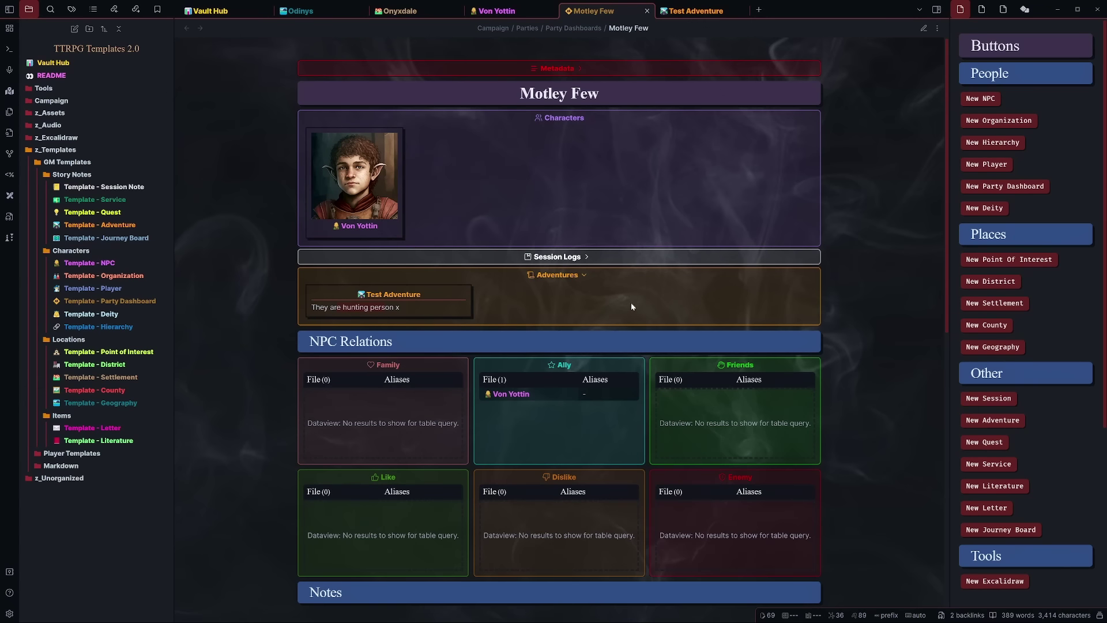
click(495, 279)
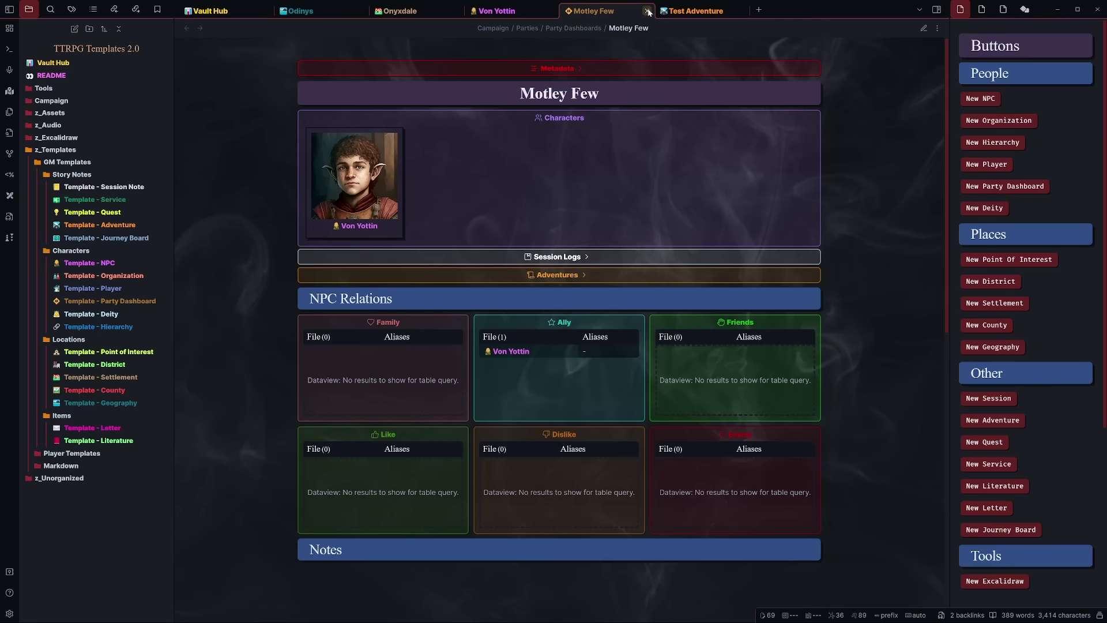
click(553, 280)
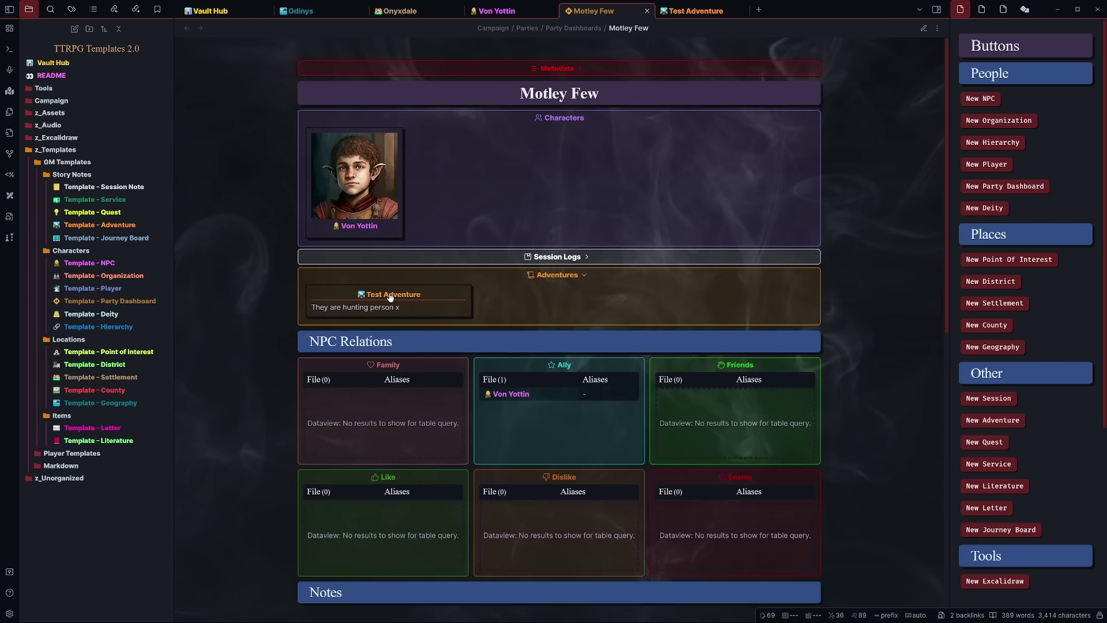
click(647, 11)
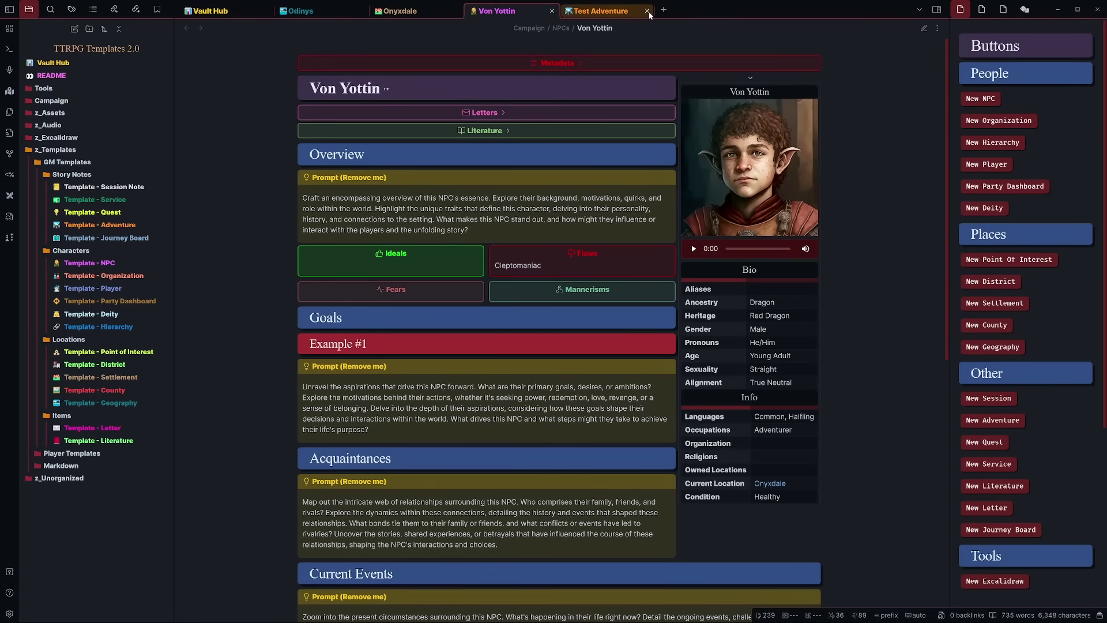
click(646, 10)
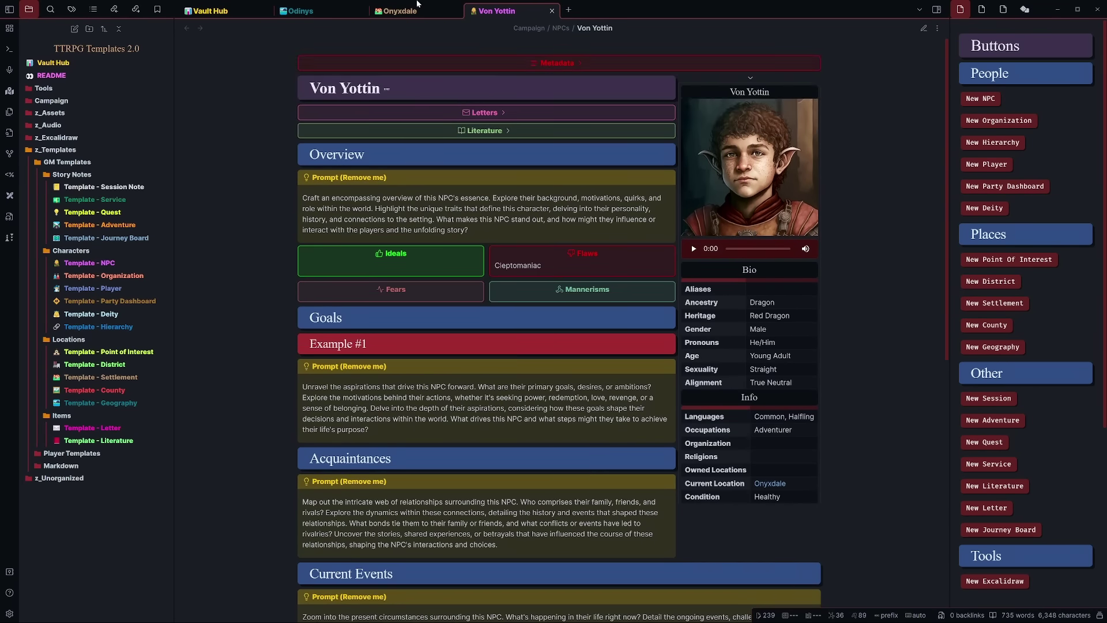
Switch to the Onyxdale settlement note and expand its Metadata to look at the available sections.
click(417, 6)
key(ctrl+e)
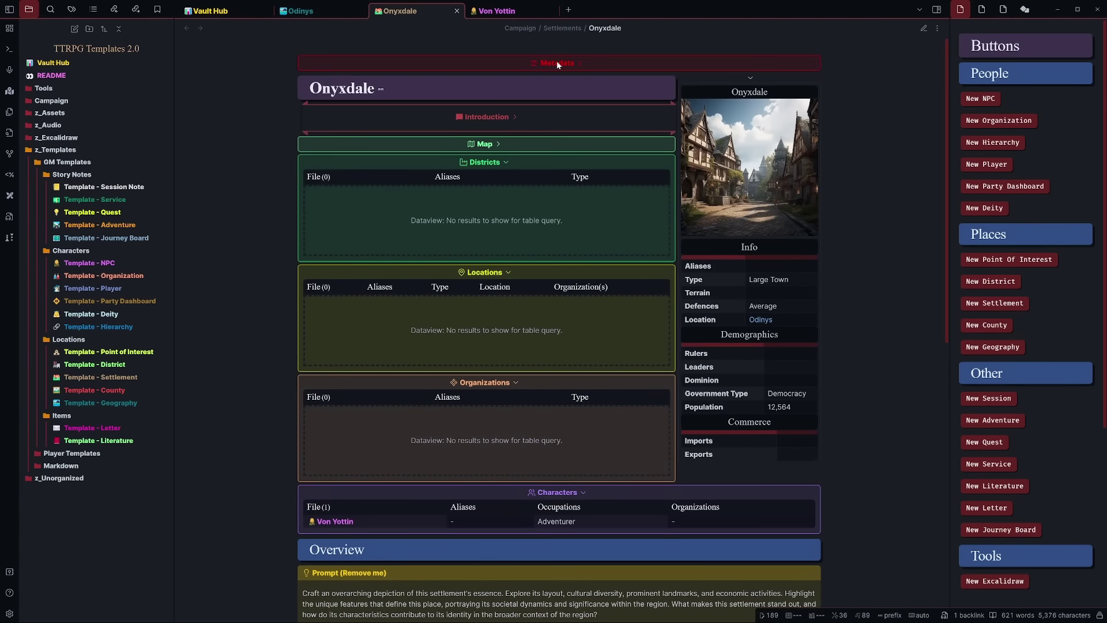
click(557, 64)
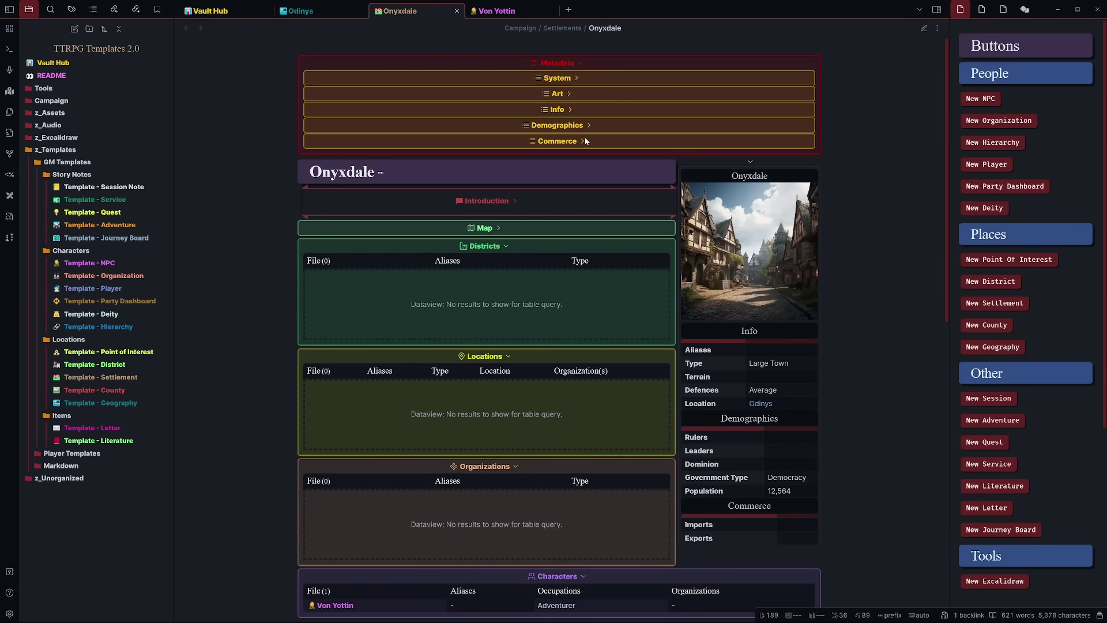
scroll(587, 132, down, 1)
scroll(579, 126, up, 1)
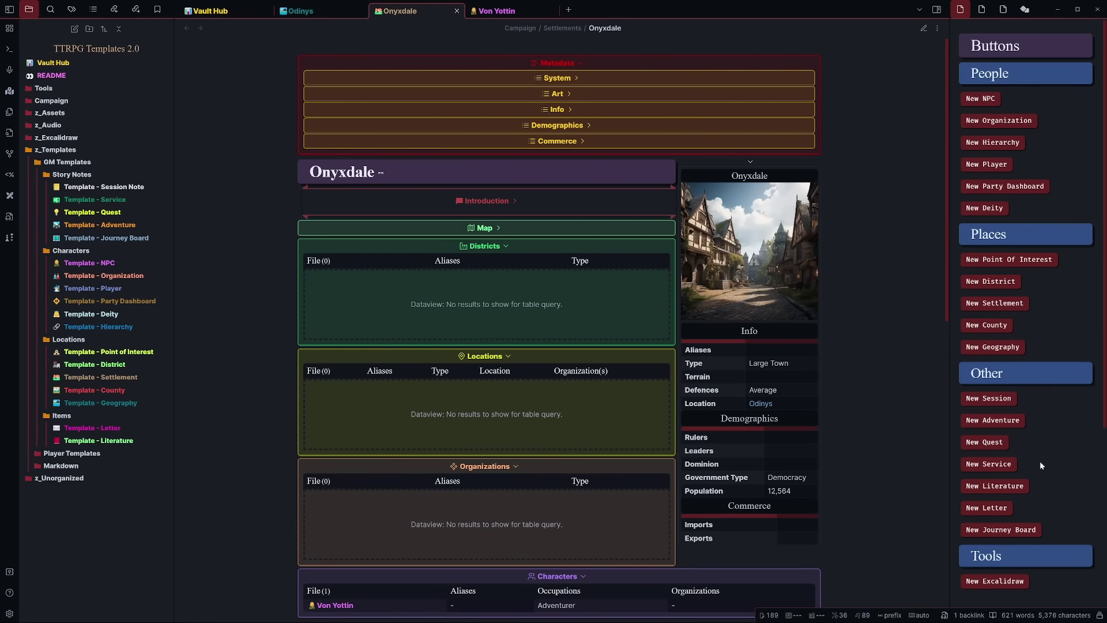
Create a new organization note named "Hushed".
click(999, 121)
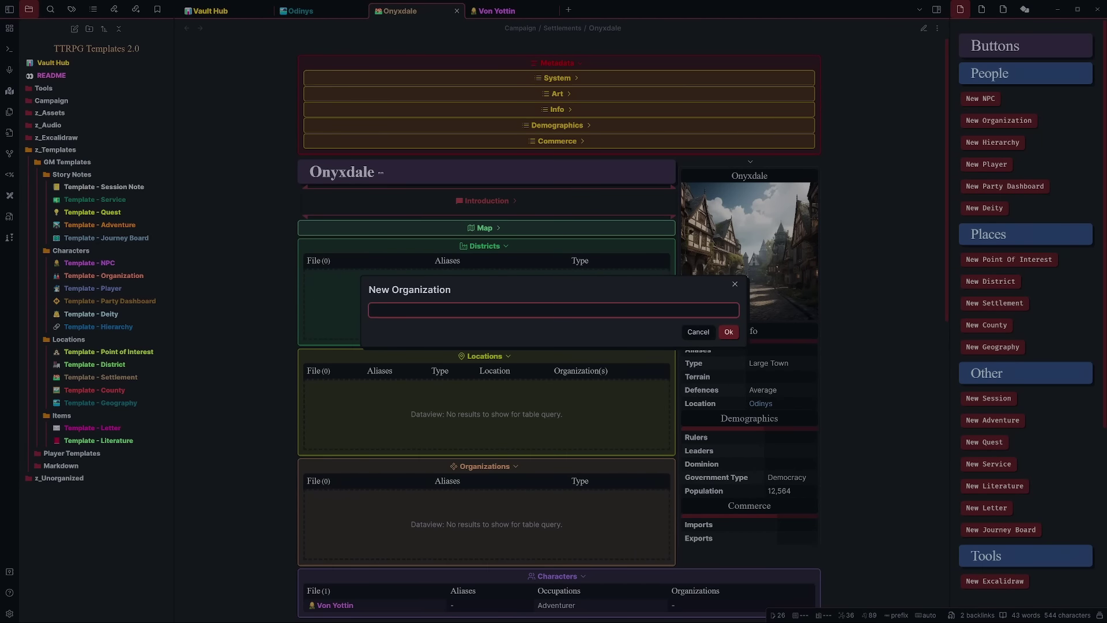
text(Hushed)
click(729, 333)
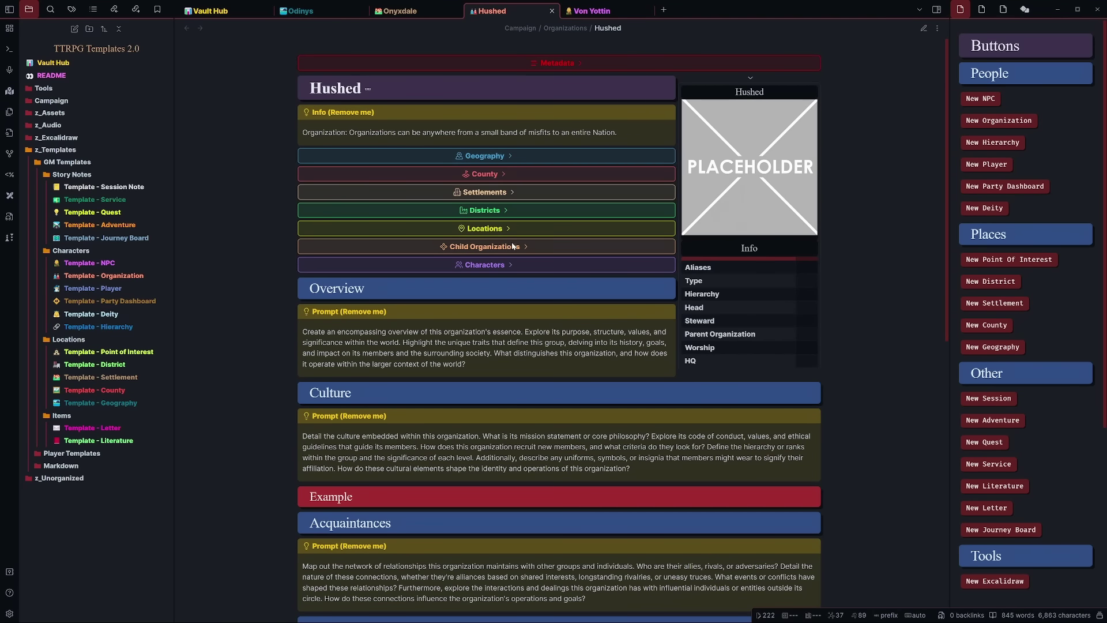
Rename the Hushed organization note to "Kingdom of Odinys".
click(598, 36)
key(ctrl+a)
key(BackSpace)
text(Kingdom of Odinys)
key(Return)
Run the Reload app without saving command to refresh the renamed organization note.
key(ctrl+p)
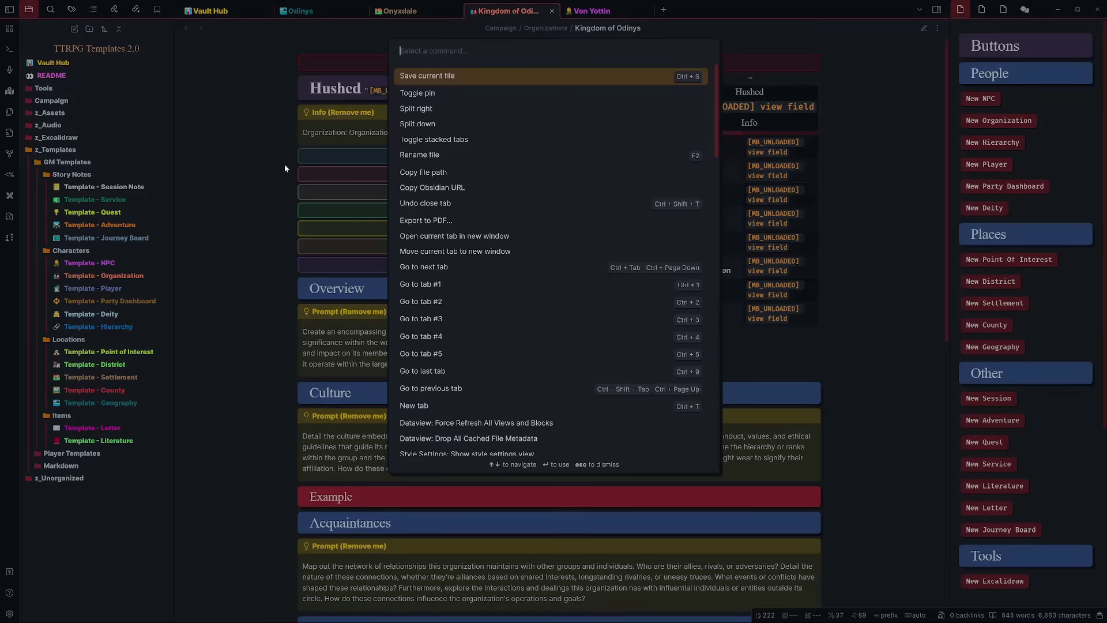
text(reload)
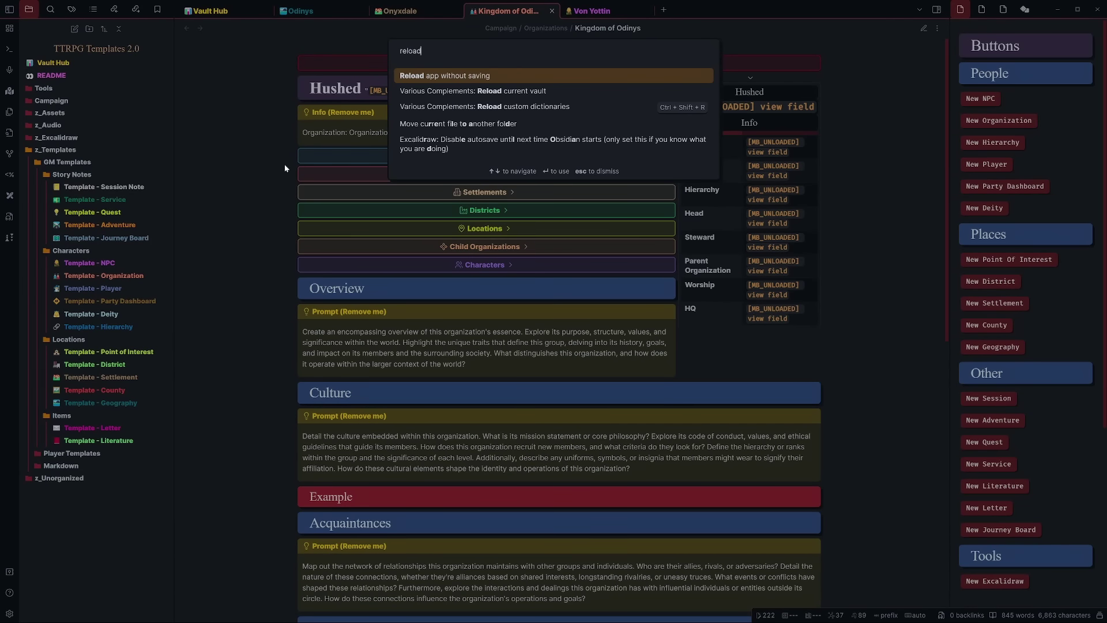
key(Return)
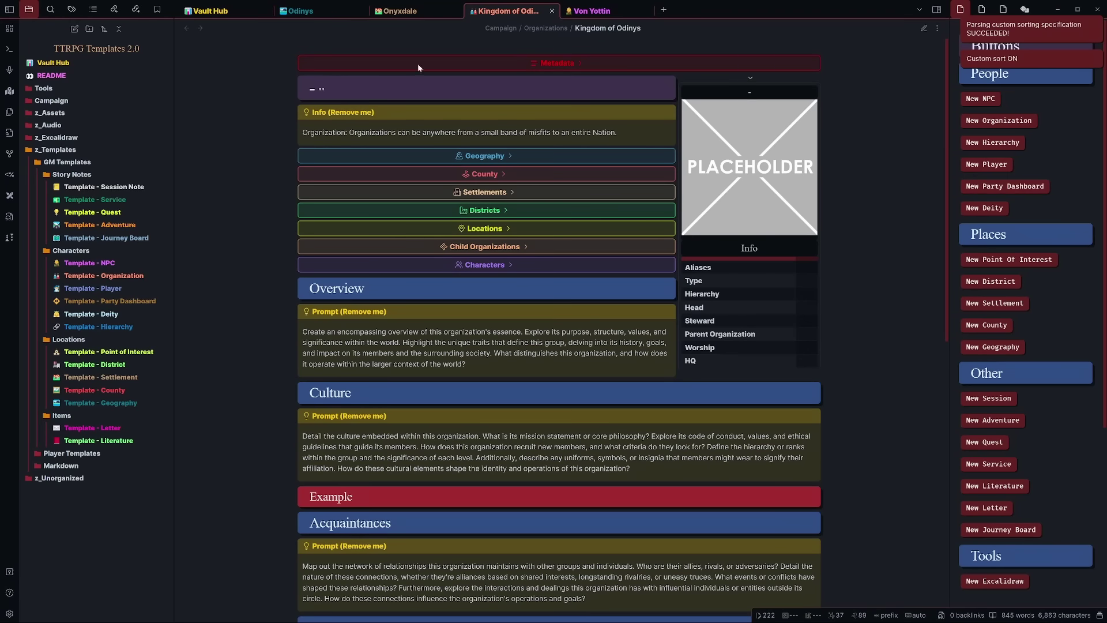
Create a new organization note named "Relgion of the Hearth Mother".
click(1021, 123)
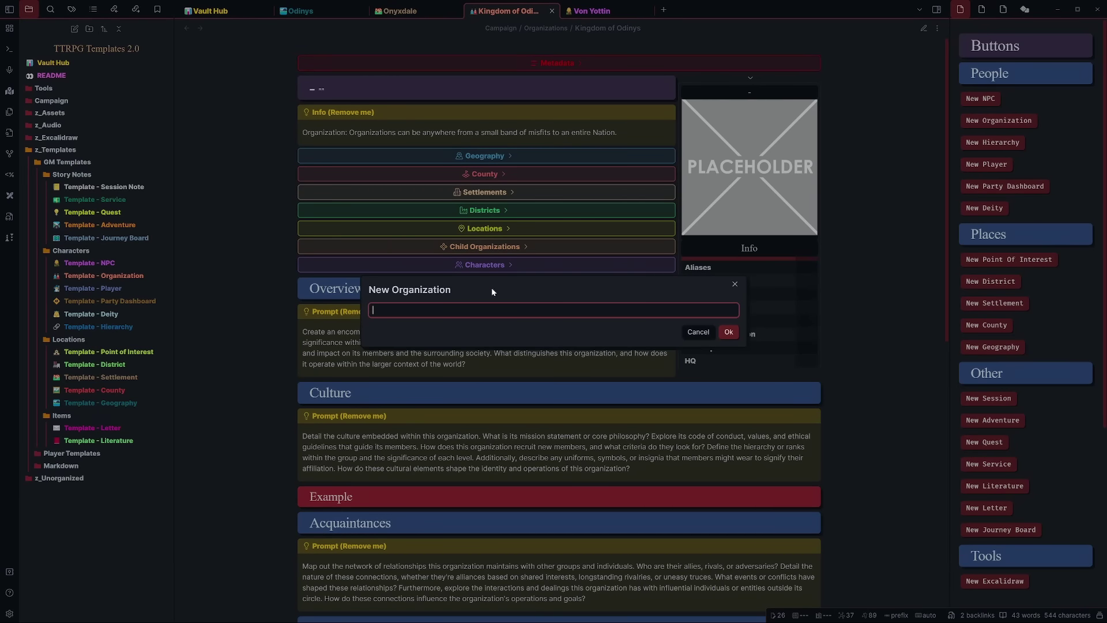
text(Relgion of the HEarth)
key(BackSpace)
key(BackSpace)
key(BackSpace)
key(BackSpace)
key(BackSpace)
key(BackSpace)
text(earth Mo)
click(728, 332)
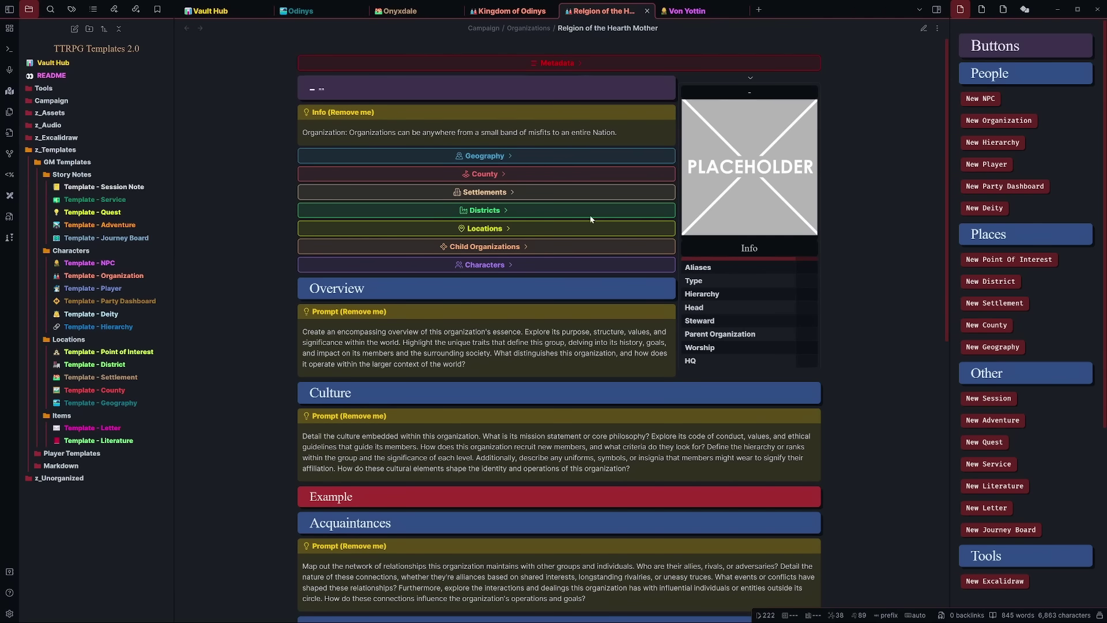
Expand the new organization's Metadata and look through its Art and Info sections.
click(556, 67)
click(562, 95)
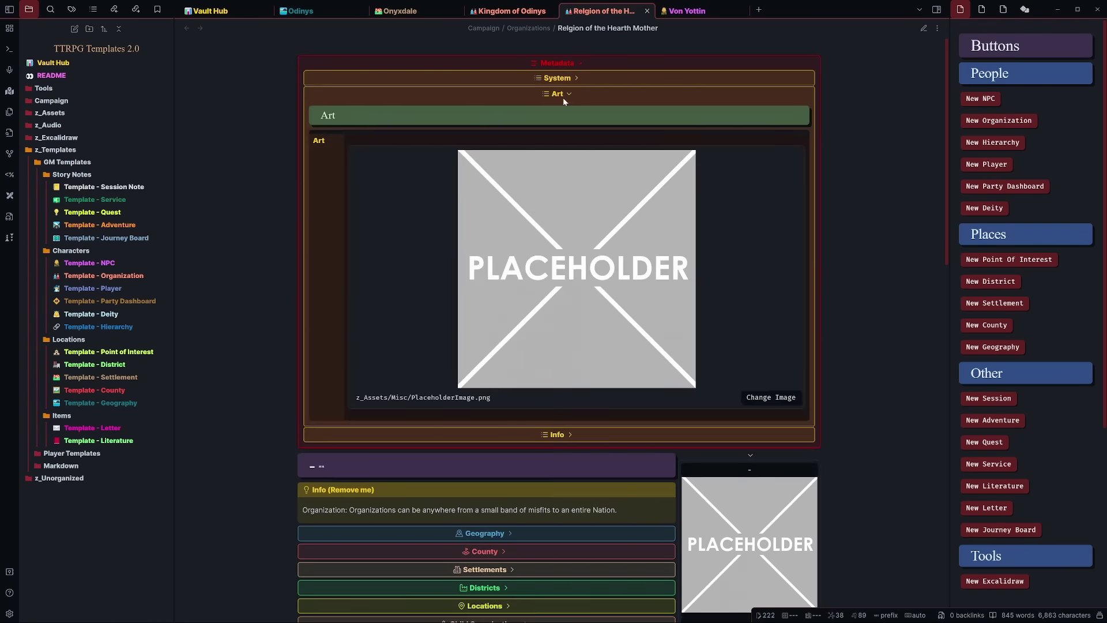
click(558, 94)
click(555, 112)
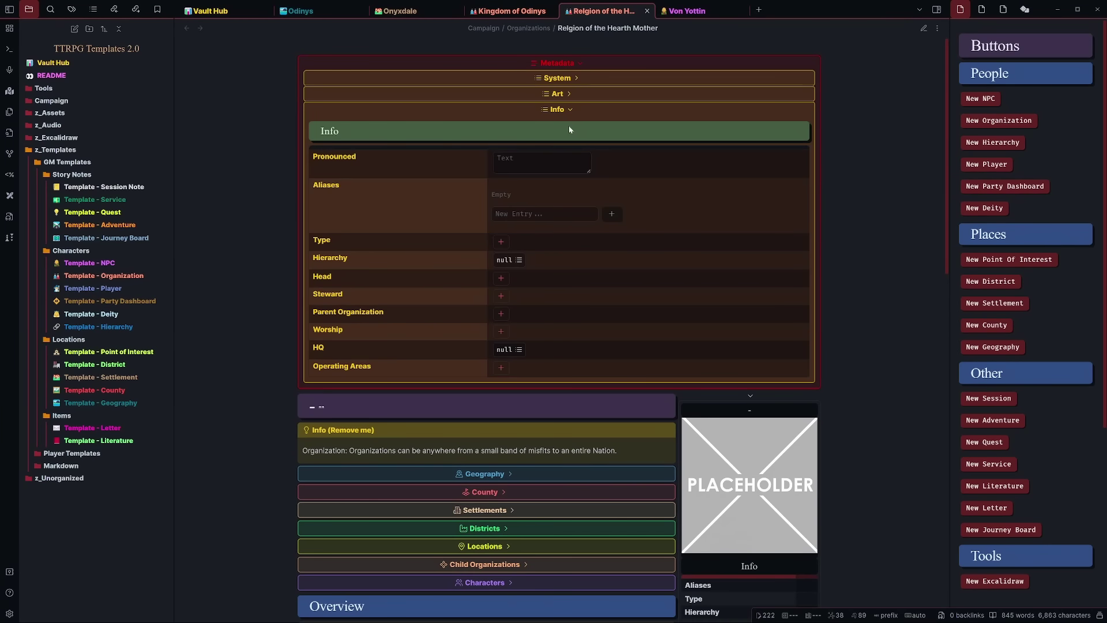
scroll(401, 240, down, 3)
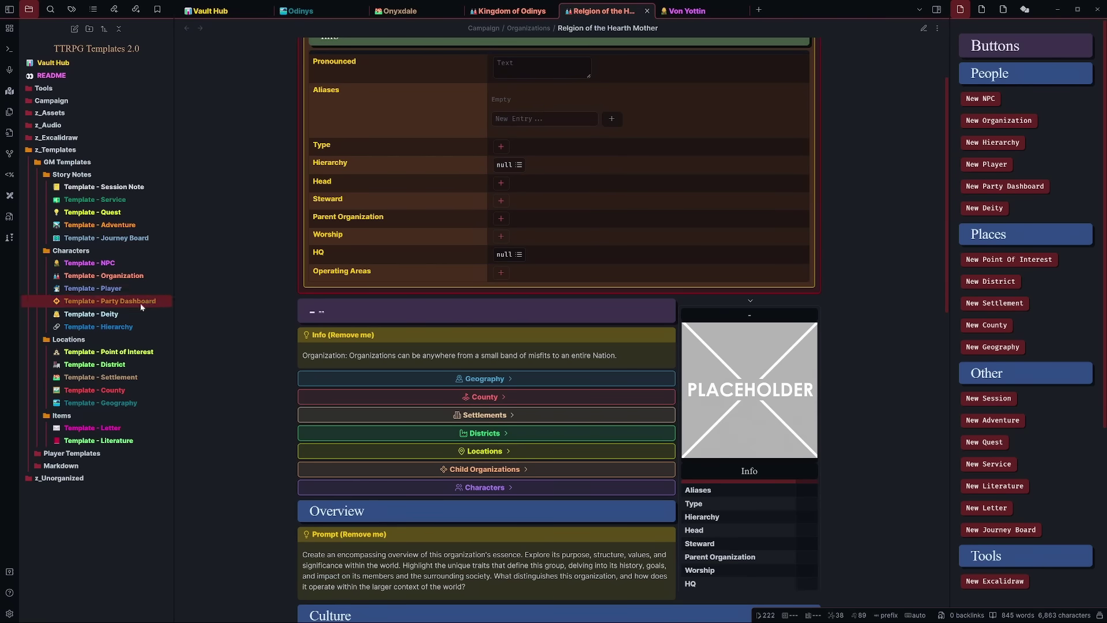
Open the Template - Hierarchy drawing and examine its example organization chart up close.
click(126, 327)
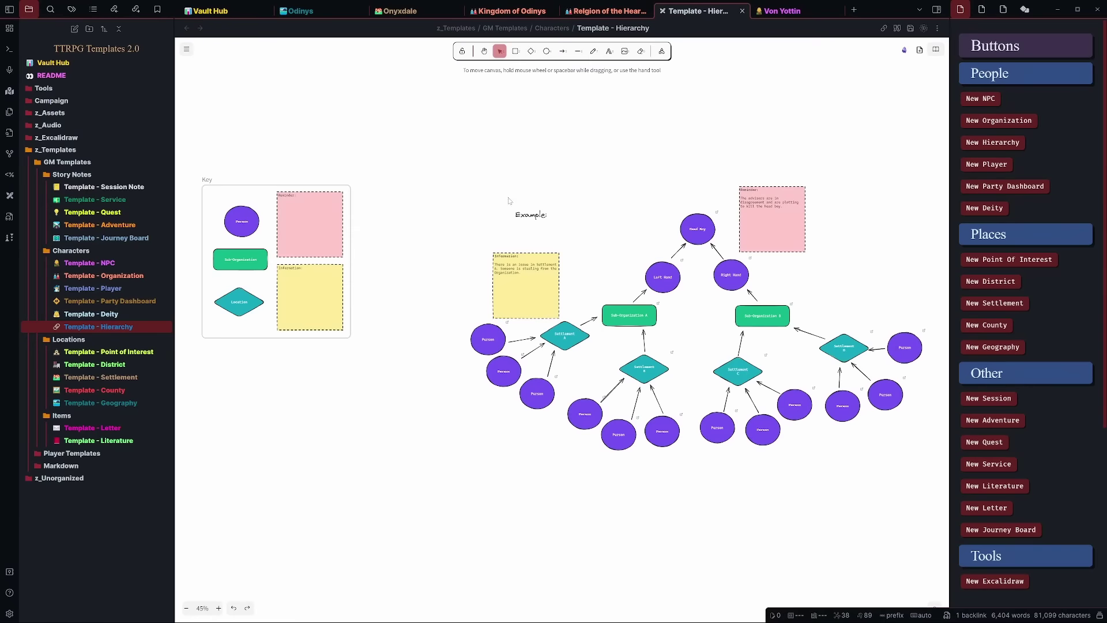
mouse_move(531, 171)
mouse_down()
mouse_move(465, 184)
mouse_move(397, 151)
mouse_up()
scroll(425, 185, up, 1)
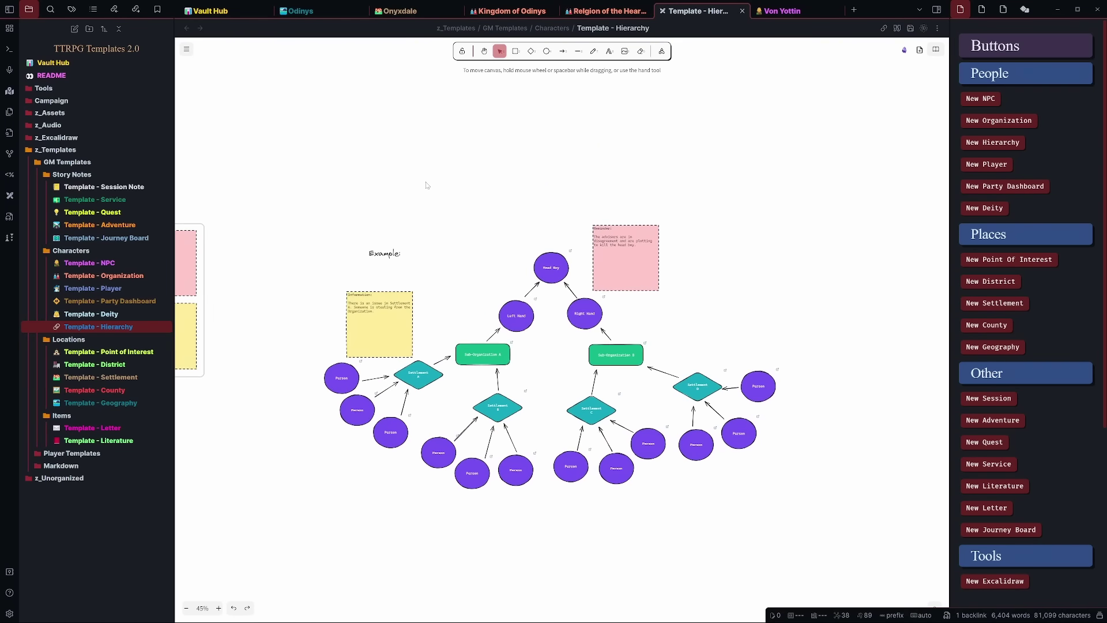
scroll(448, 203, down, 1)
scroll(459, 224, up, 1)
scroll(460, 224, up, 4)
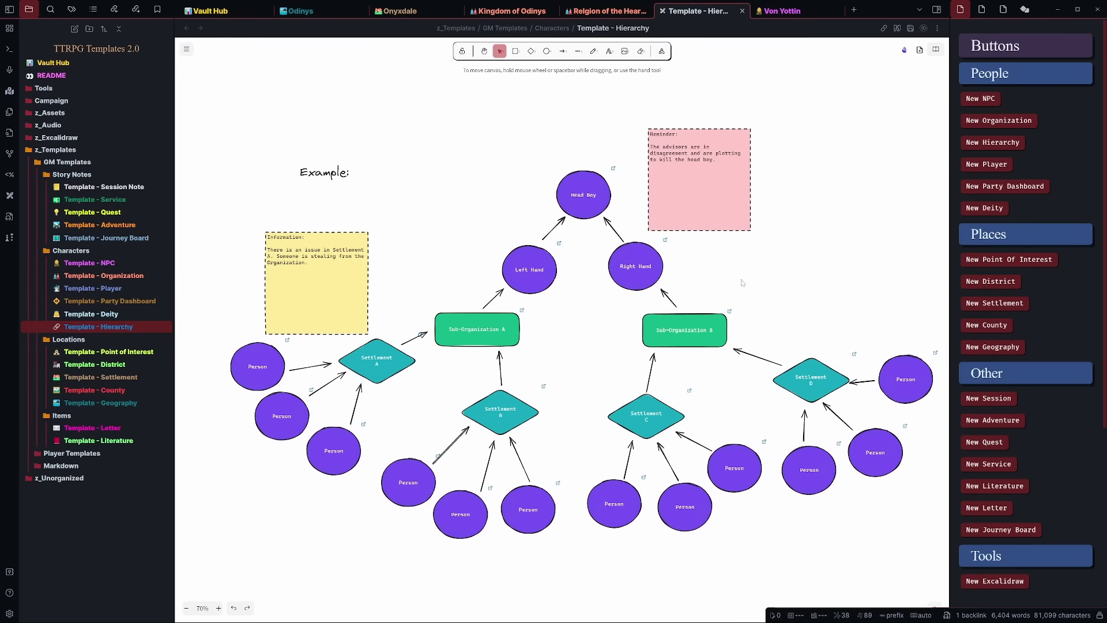
scroll(740, 279, down, 1)
scroll(740, 279, right, 1)
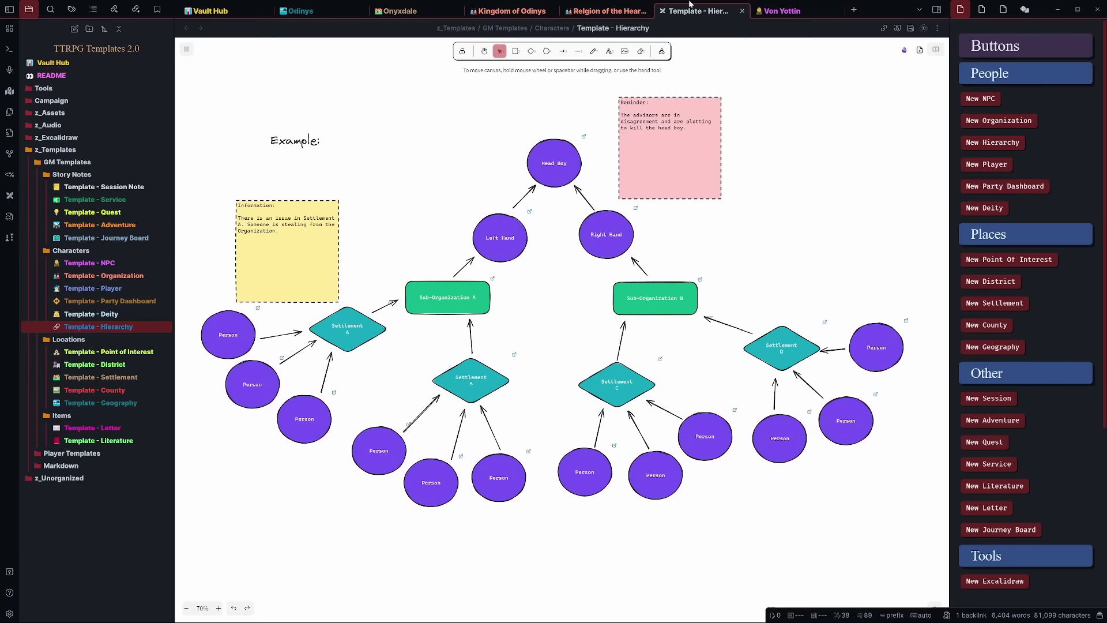
In the Kingdom of Odinys note's Info metadata, set Parent Organization to Relgion of the Hearth Mother.
click(604, 11)
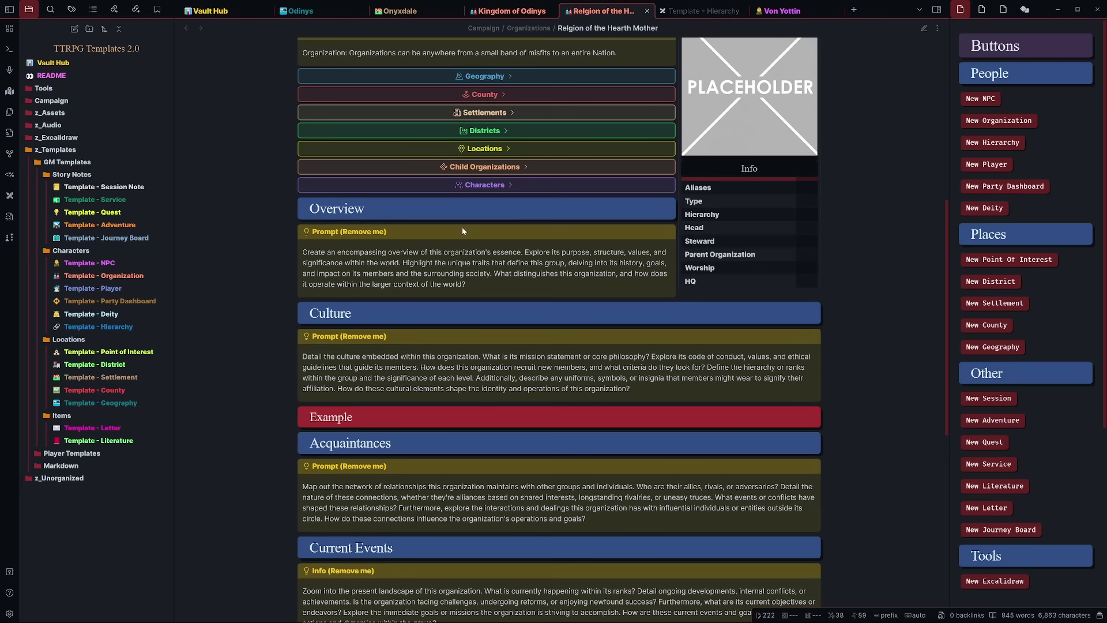
scroll(462, 226, up, 2)
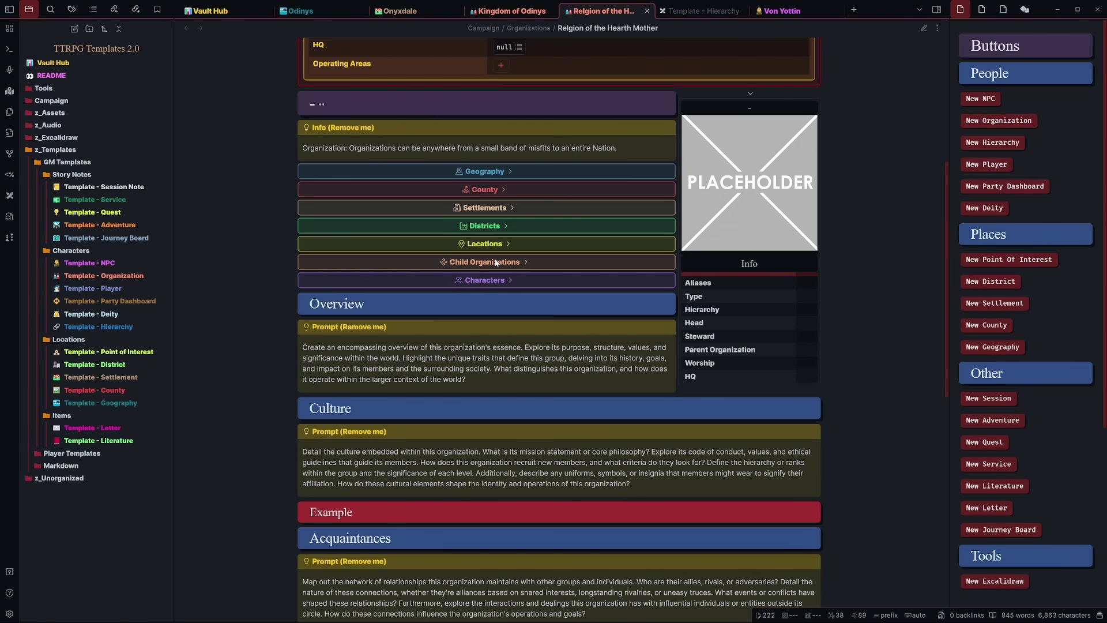
click(510, 12)
click(544, 65)
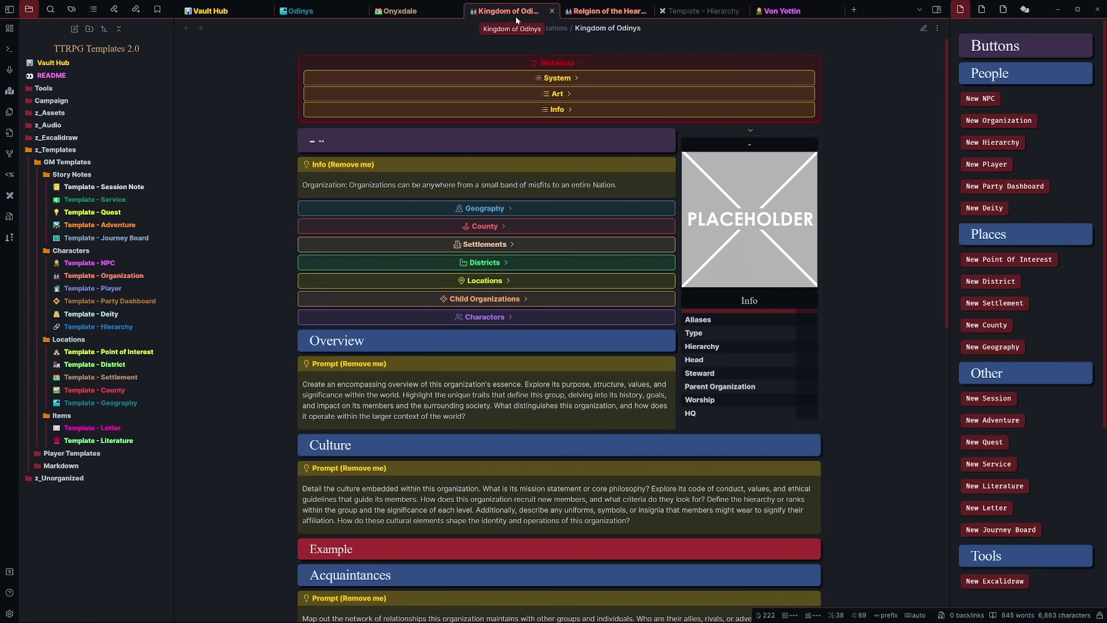
click(552, 110)
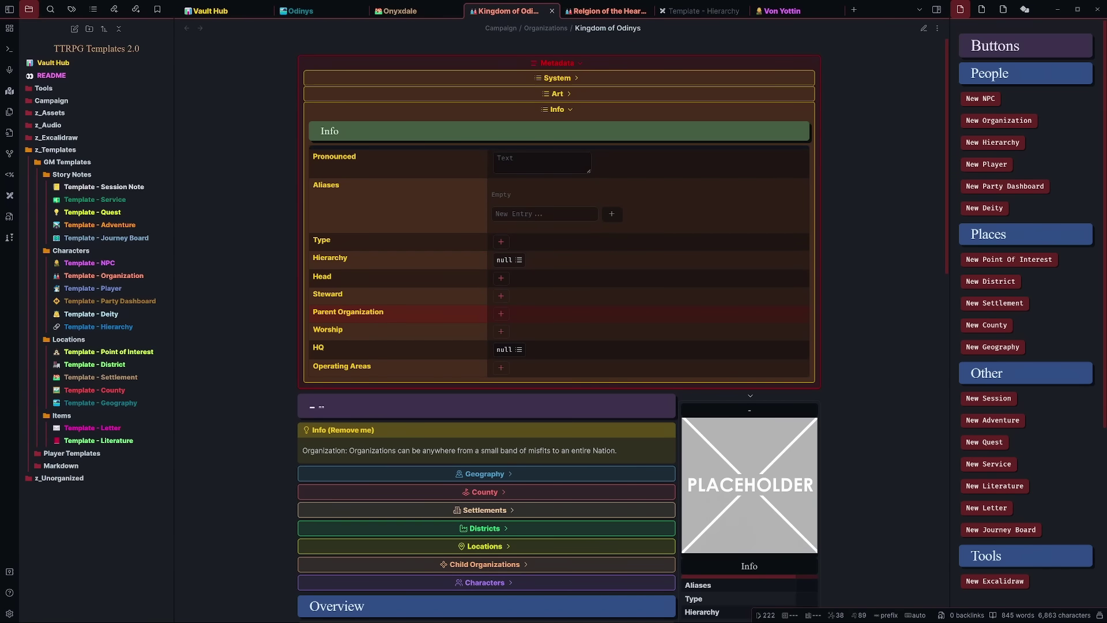
click(500, 311)
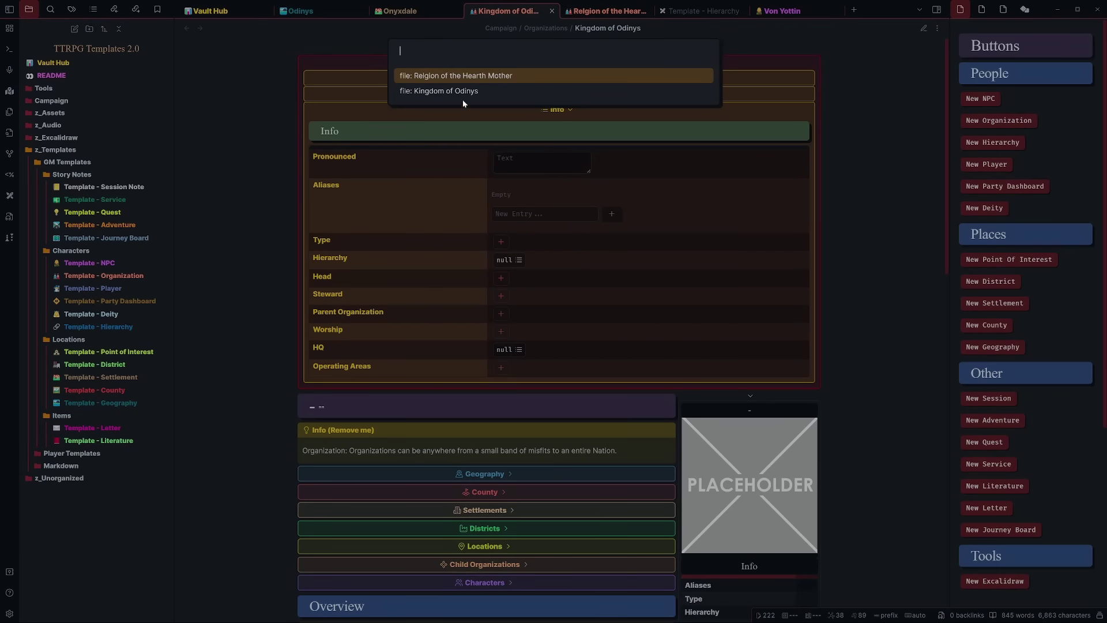
click(475, 80)
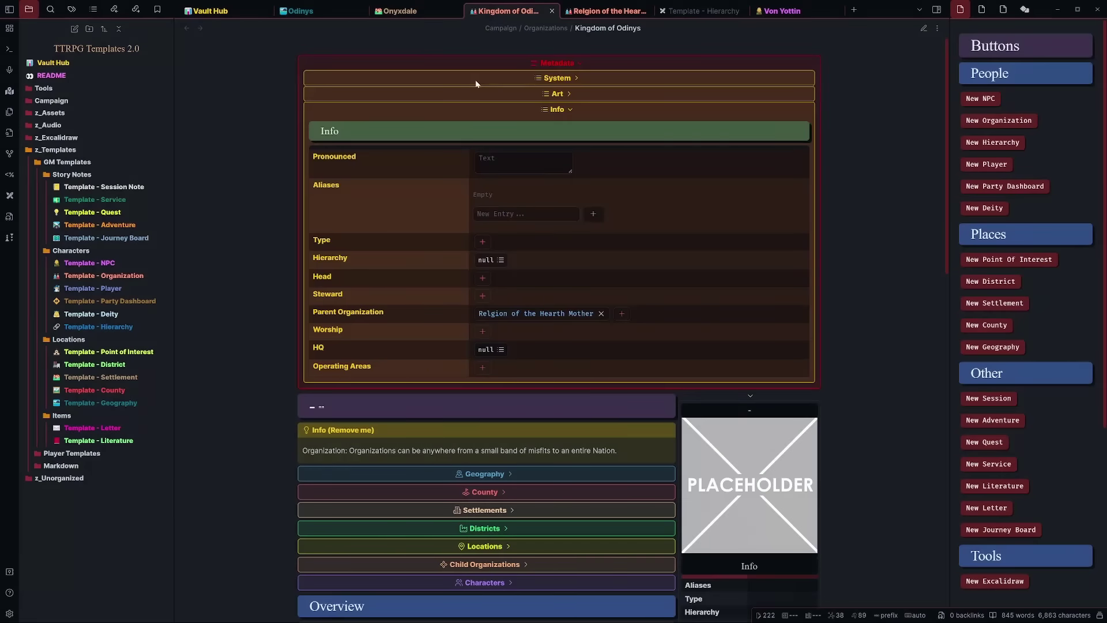
Return to the Relgion of the Hearth Mother note and expand its Child Organizations list for review.
click(604, 12)
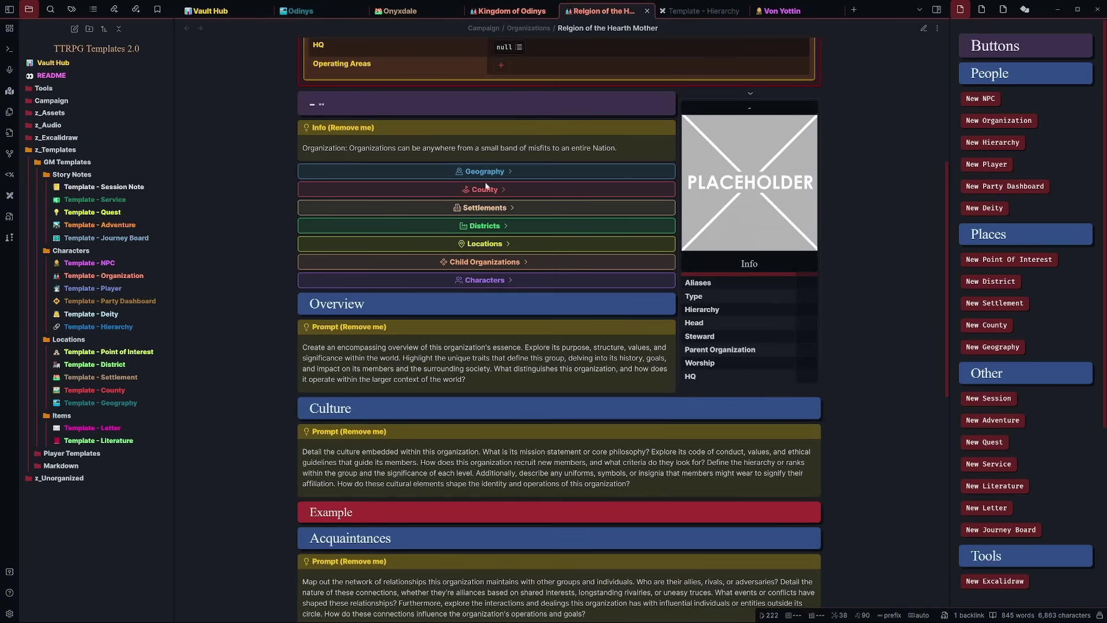
click(481, 263)
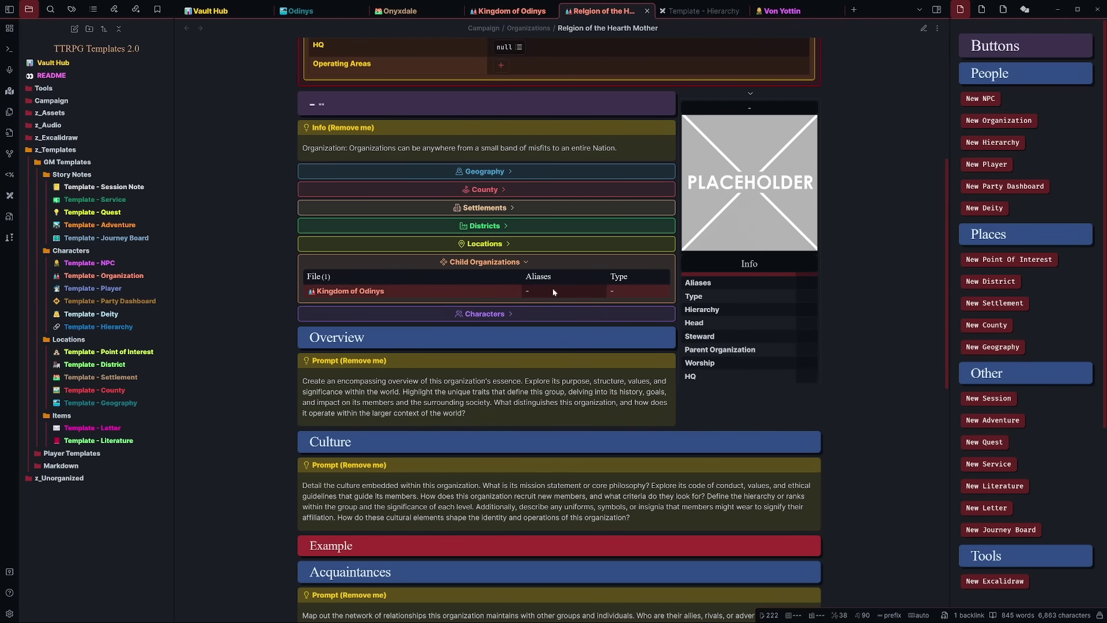
scroll(552, 288, up, 4)
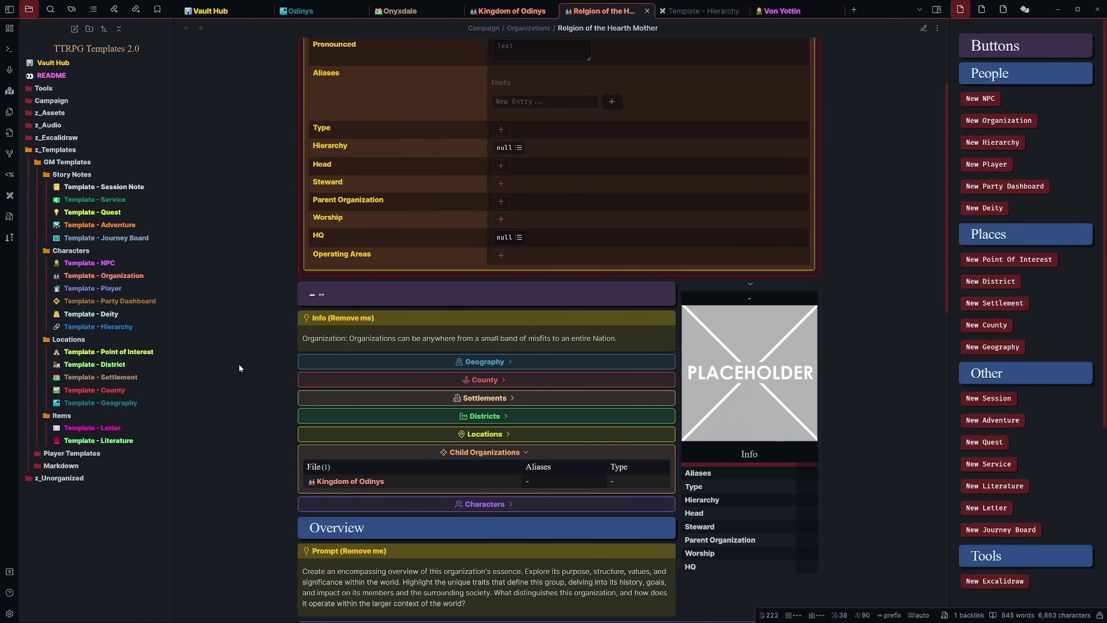
scroll(530, 368, down, 3)
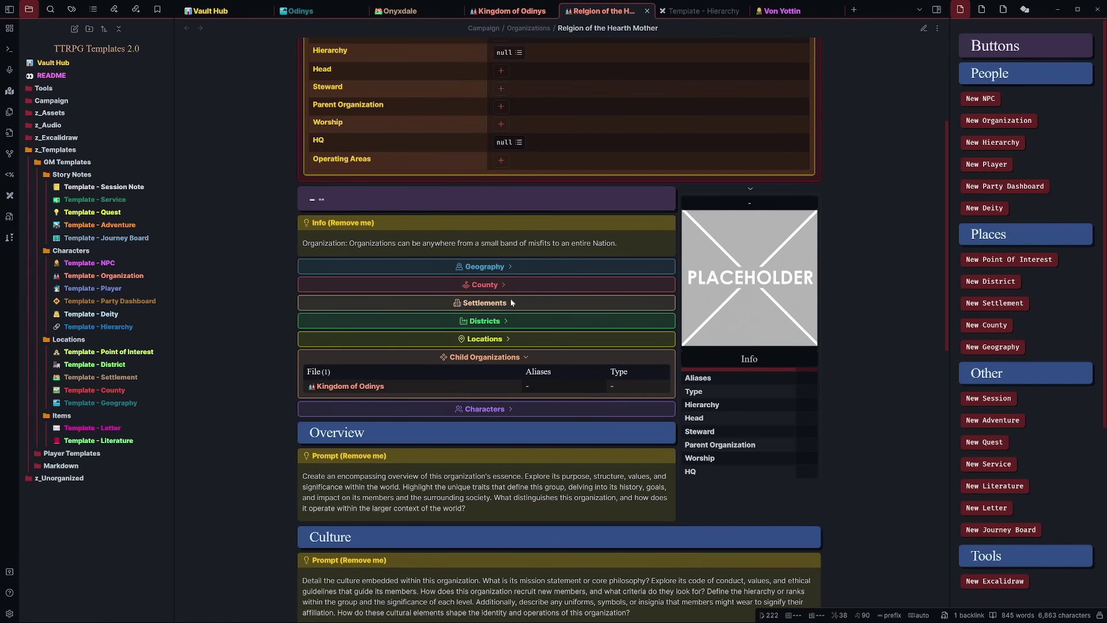
Set the Head of Relgion of the Hearth Mother to Von Yottin in the Info metadata.
scroll(517, 304, up, 4)
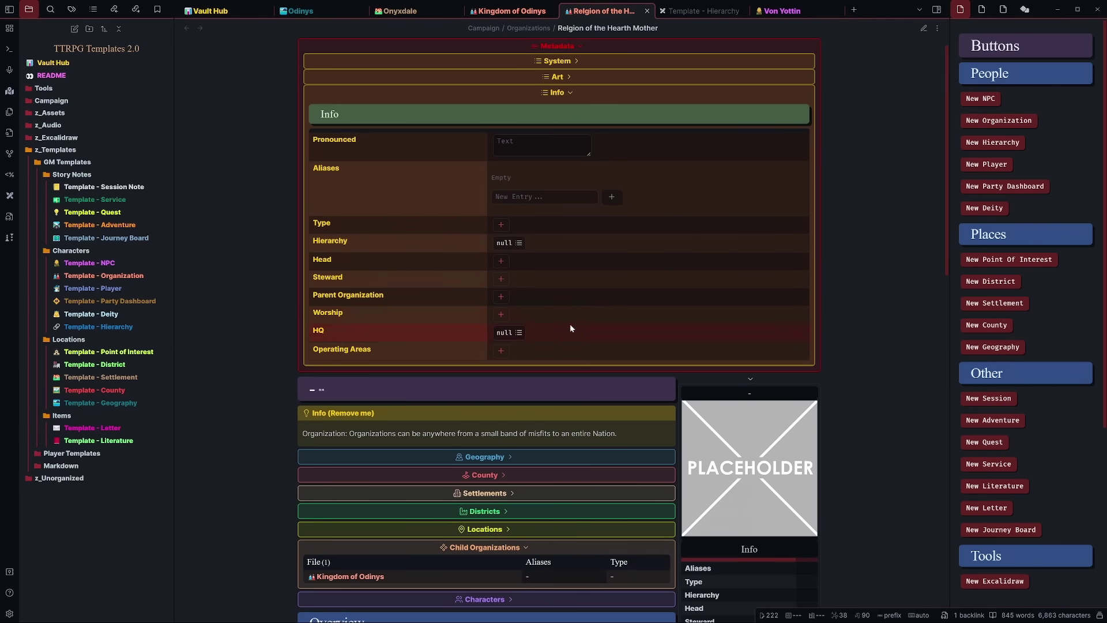
scroll(571, 307, up, 1)
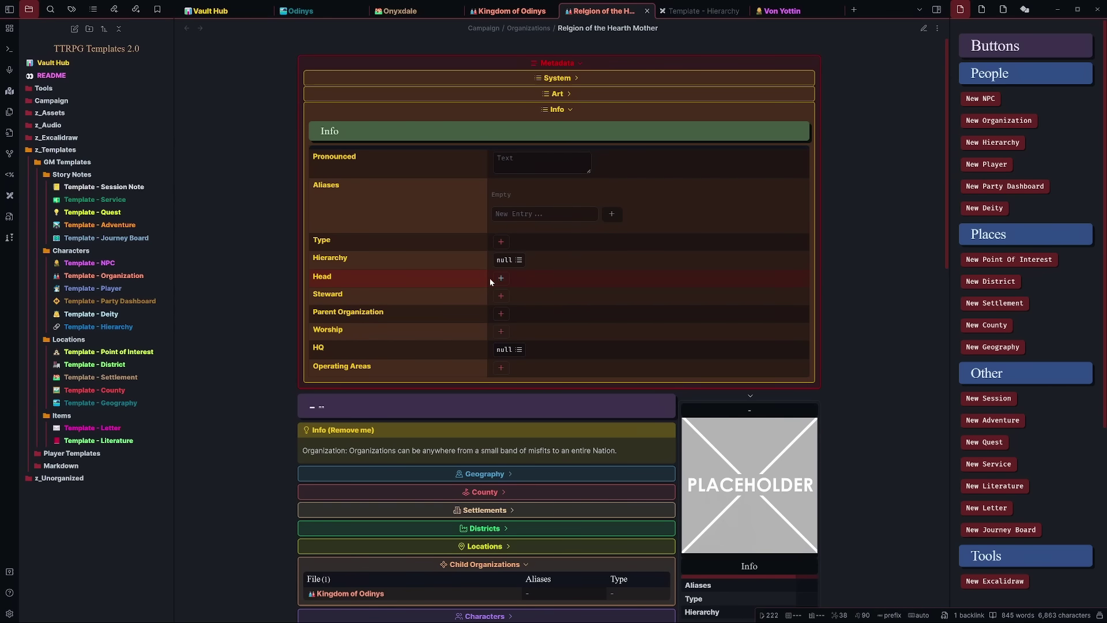
scroll(372, 278, down, 1)
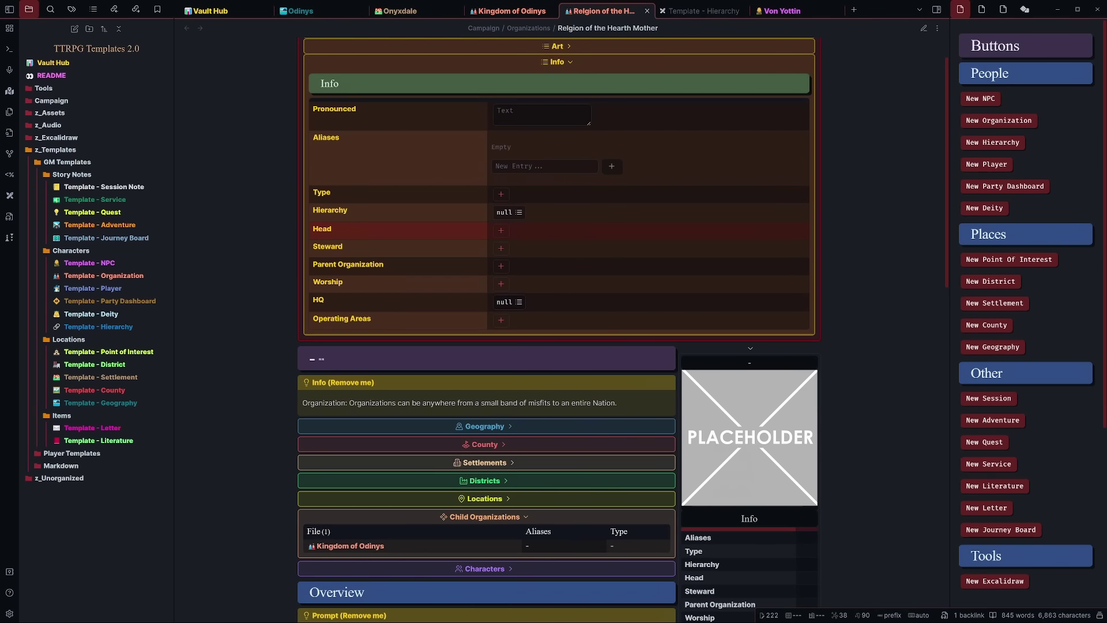
click(501, 230)
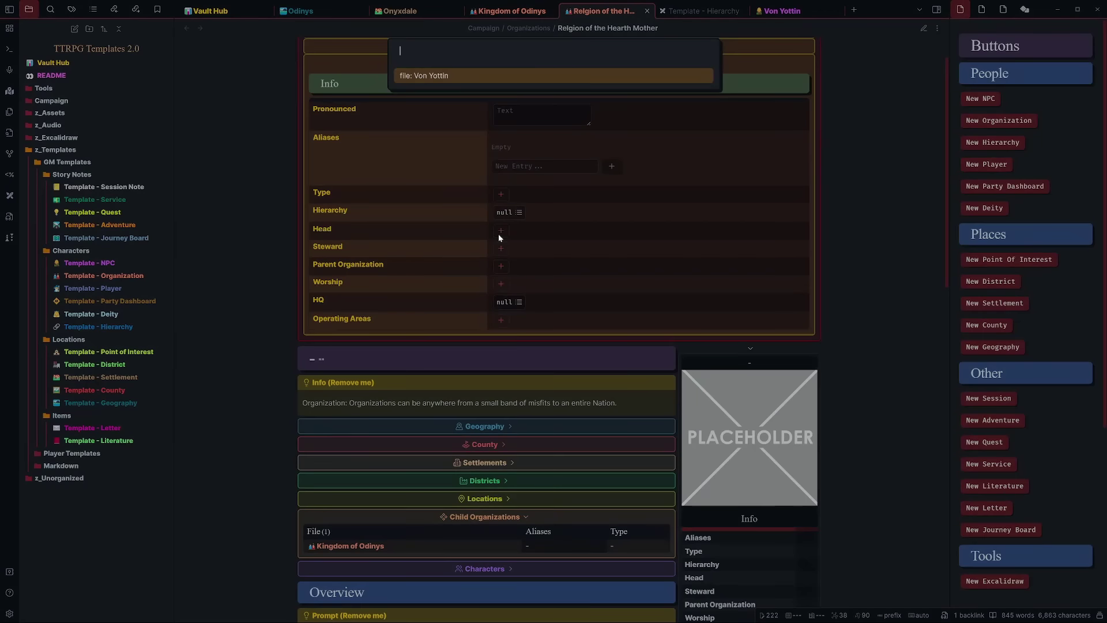
click(456, 79)
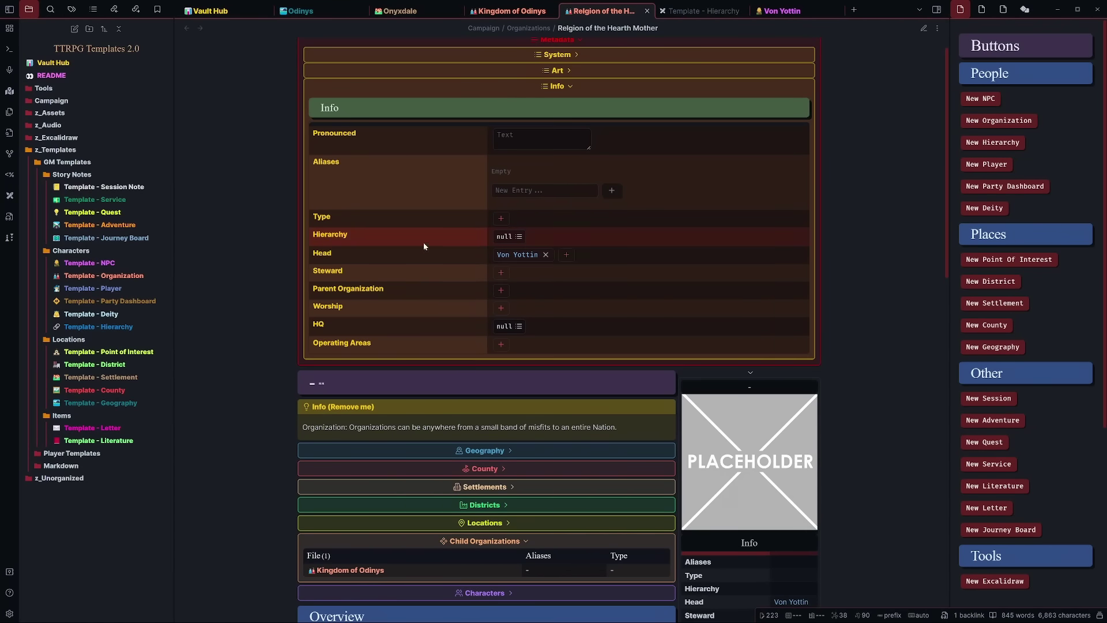
Assign Von Yottin as the Steward of Relgion of the Hearth Mother.
scroll(401, 255, down, 1)
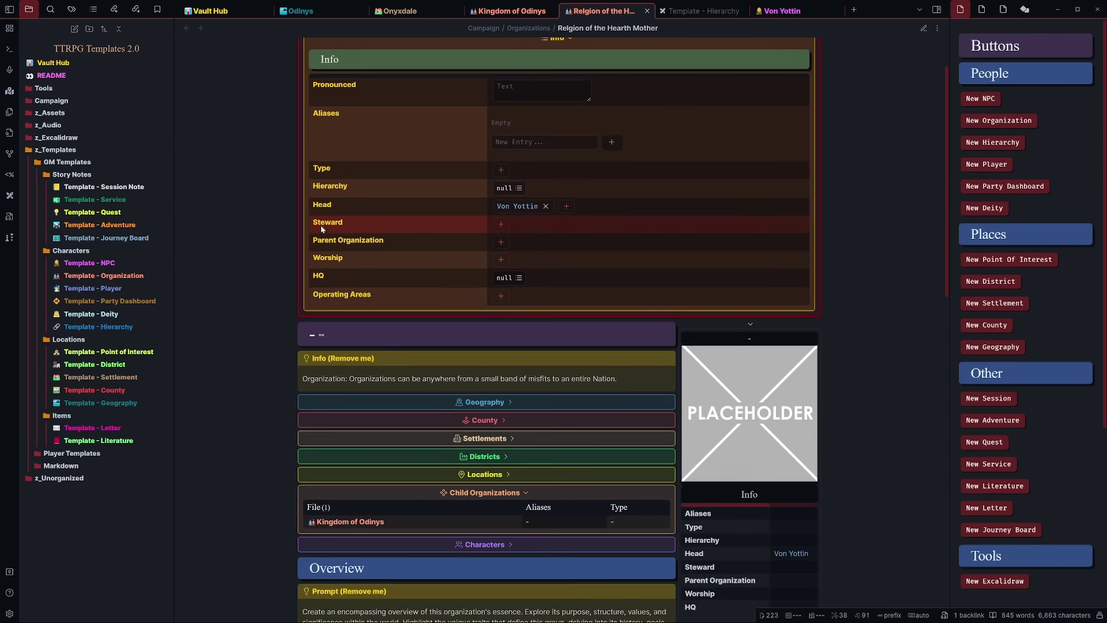
scroll(323, 219, down, 1)
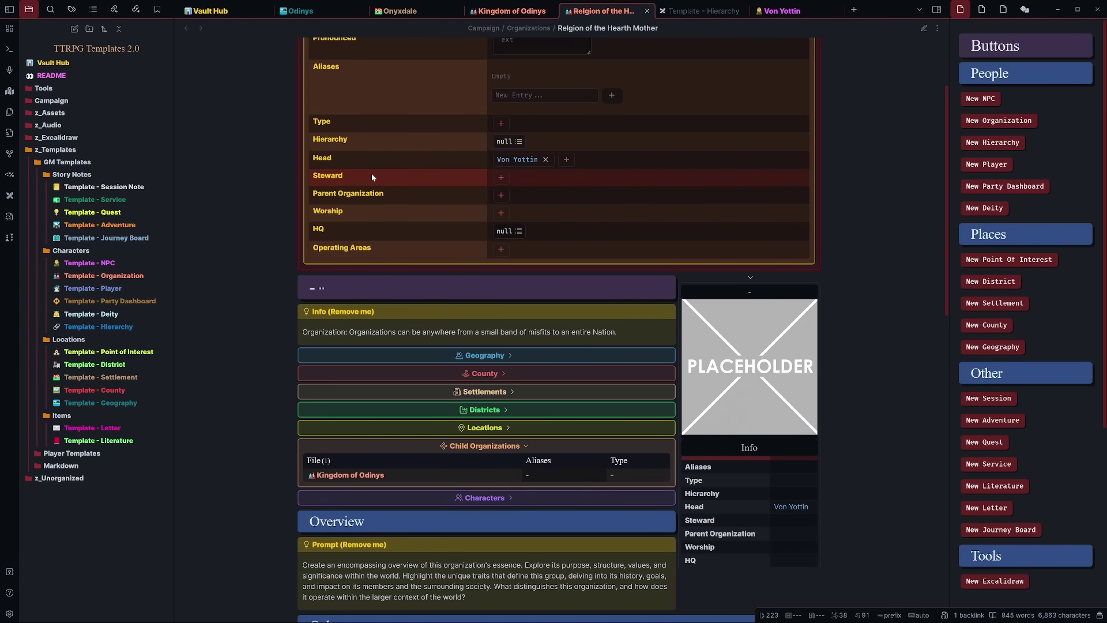
click(502, 176)
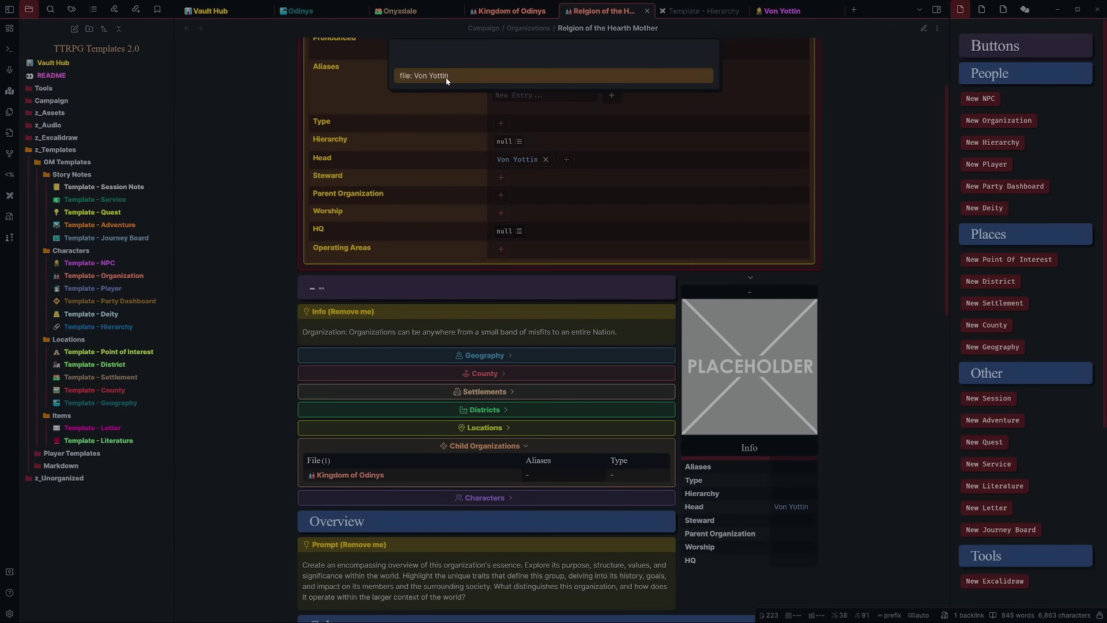
click(445, 78)
Switch to the Kingdom of Odinys note and set its Head to Von Yottin.
click(503, 16)
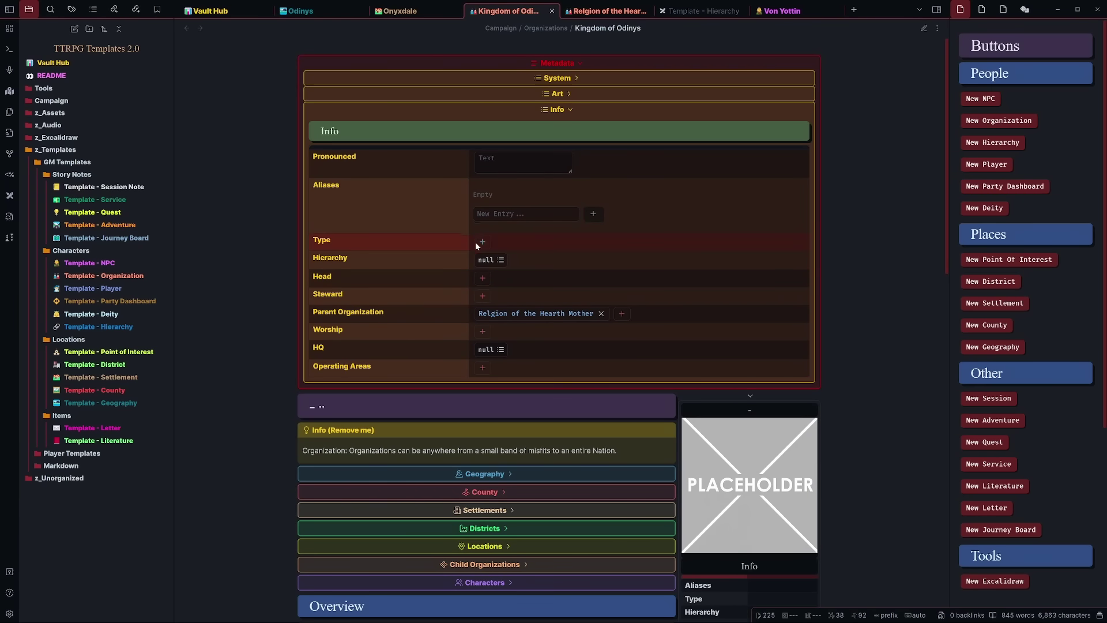
click(483, 278)
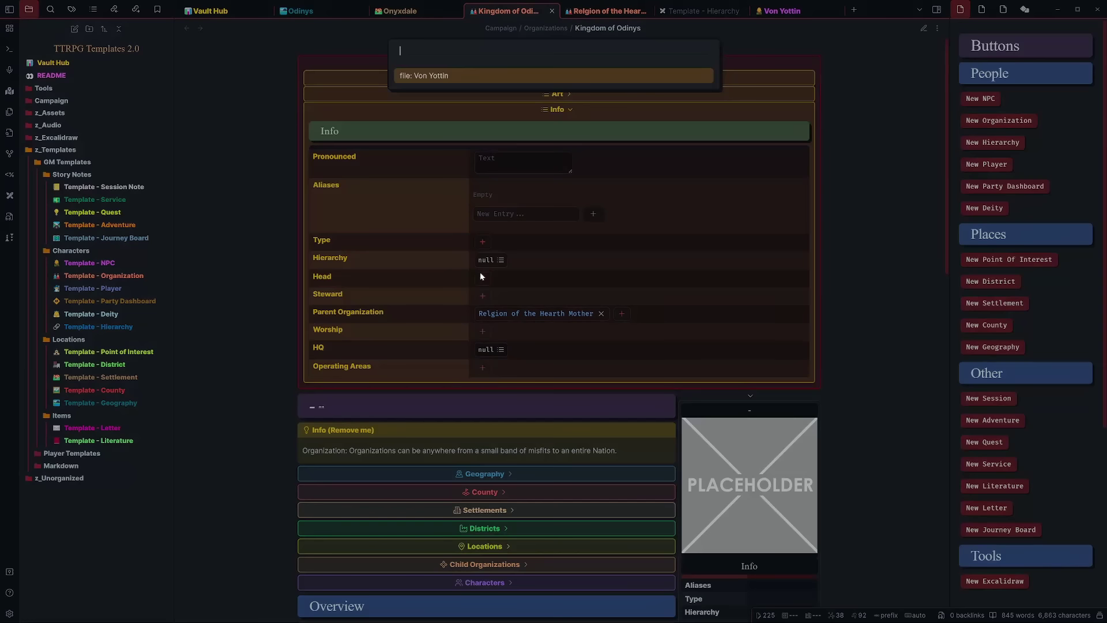
click(456, 75)
Return to the Relgion of the Hearth Mother note and set its Worship entry to Von Yottin.
click(610, 10)
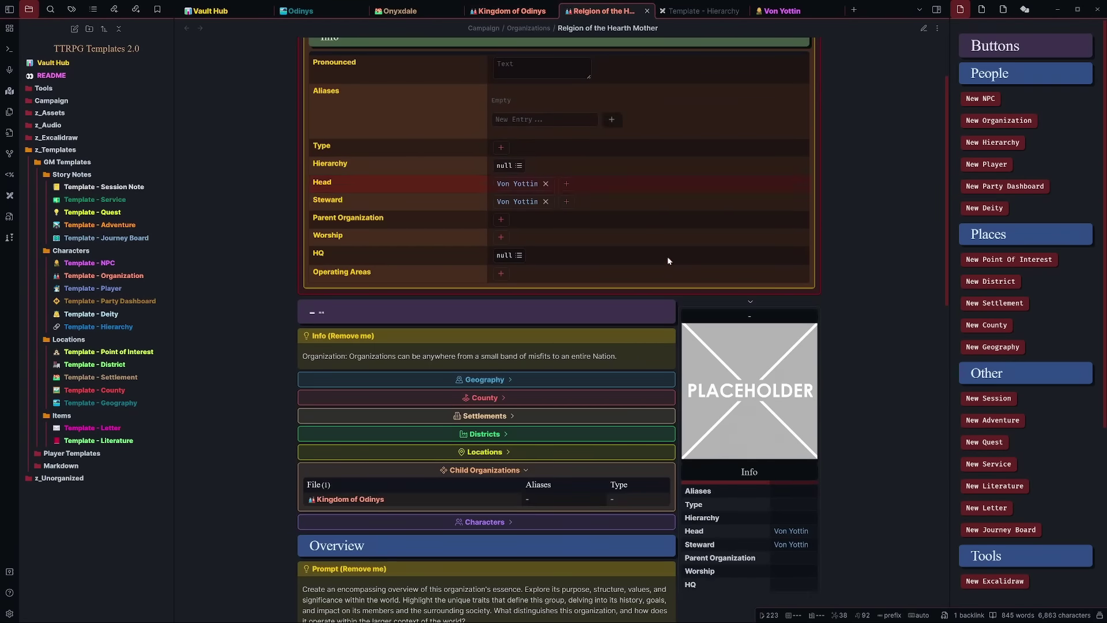
scroll(659, 223, down, 1)
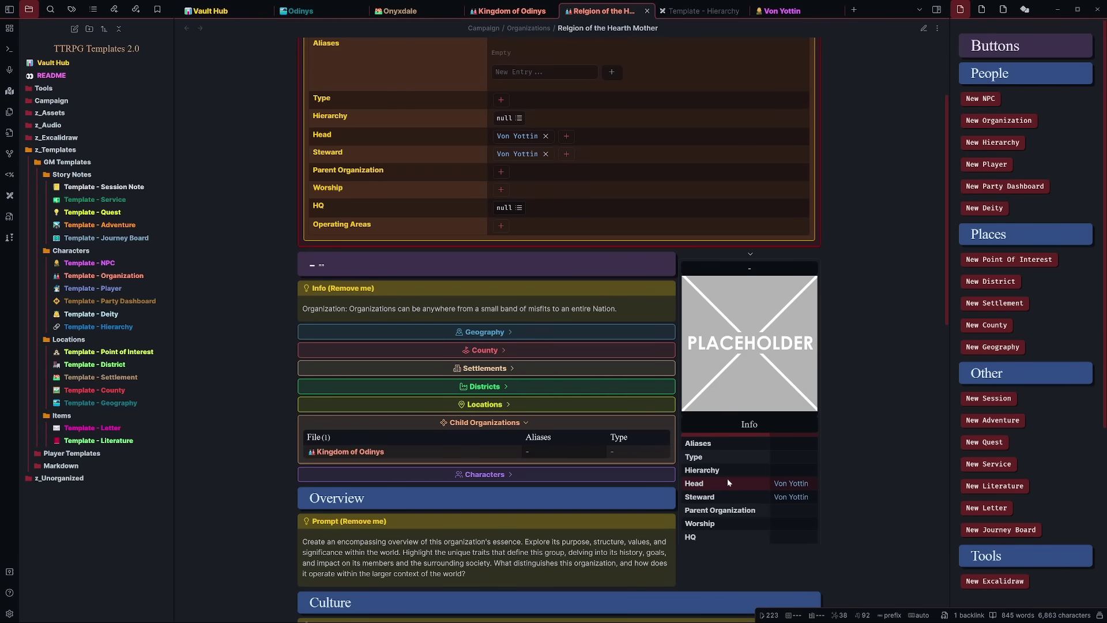
scroll(714, 481, up, 1)
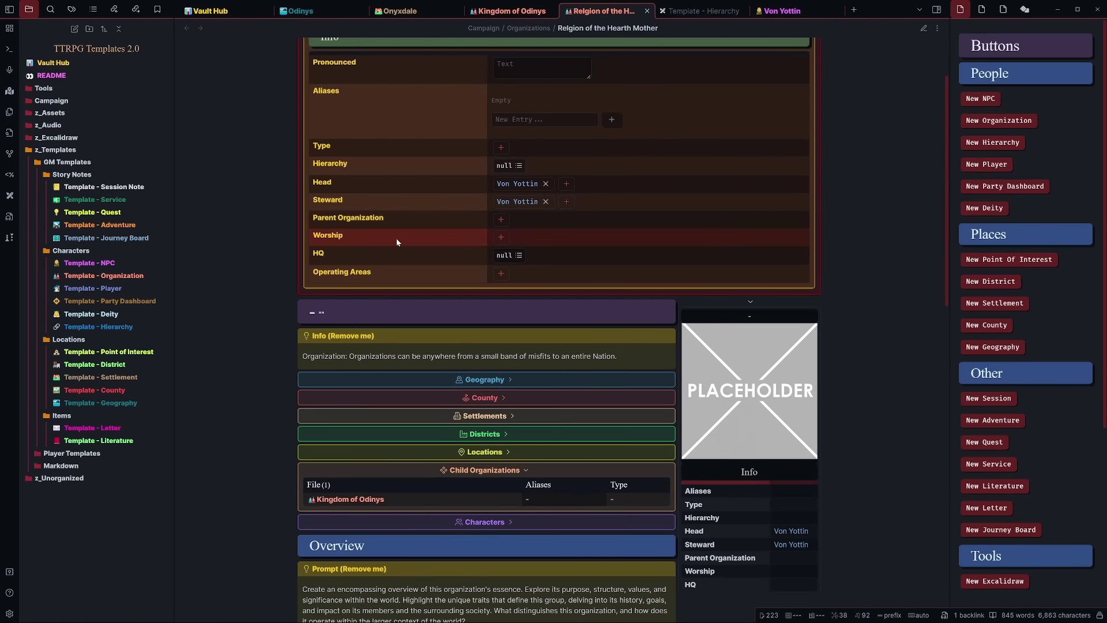
click(500, 237)
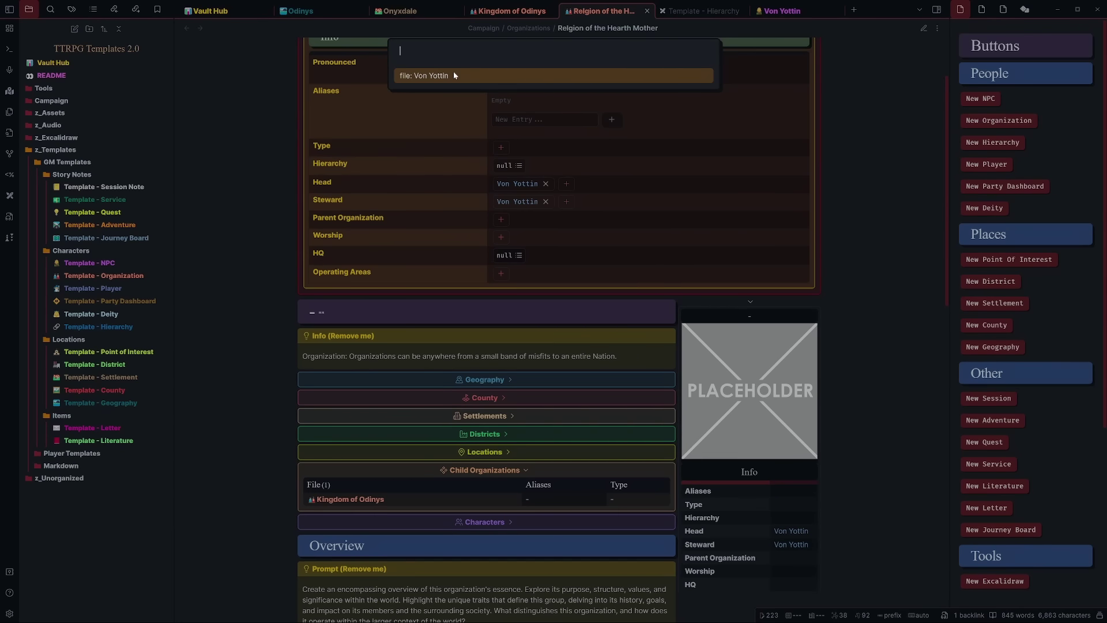
click(399, 78)
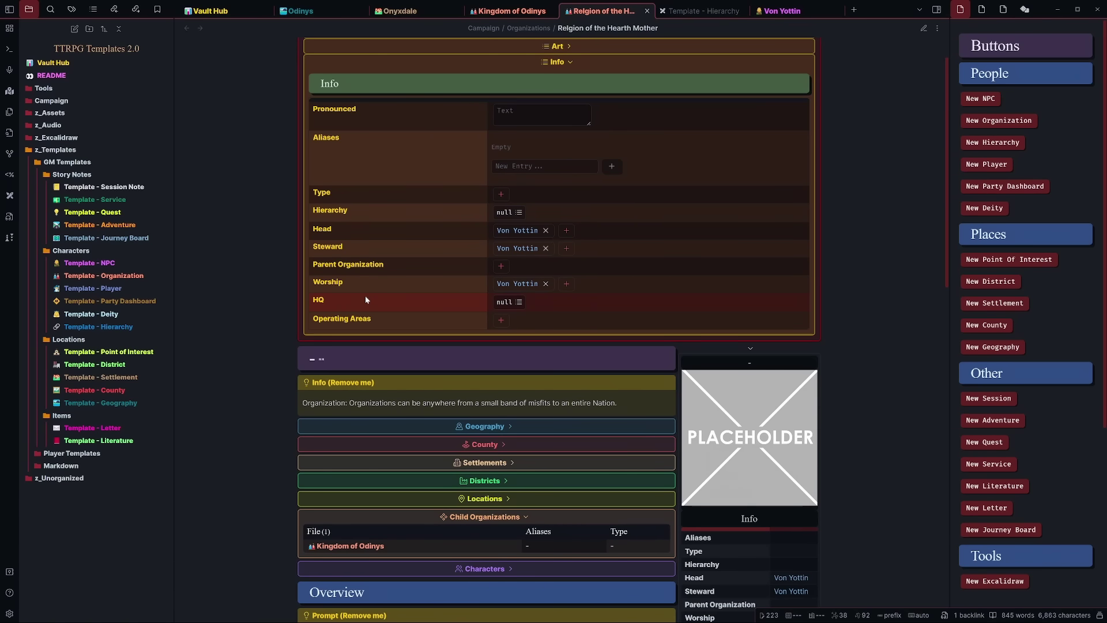
Set the HQ of the Relgion of the Hearth Mother to Onyxdale in its Info metadata.
click(515, 303)
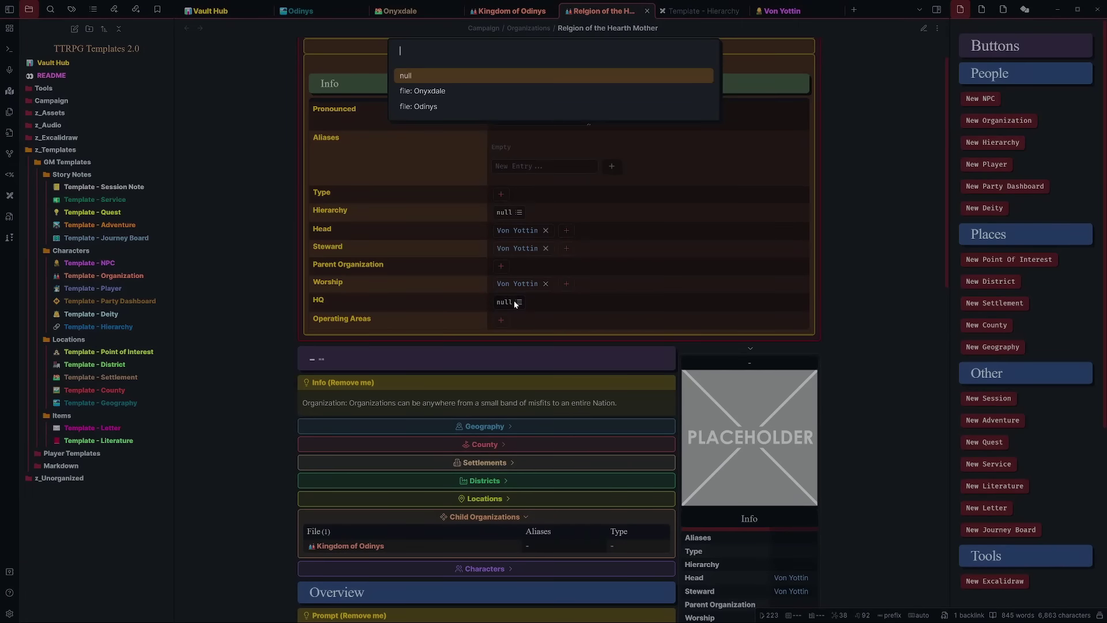
click(449, 96)
scroll(488, 147, down, 2)
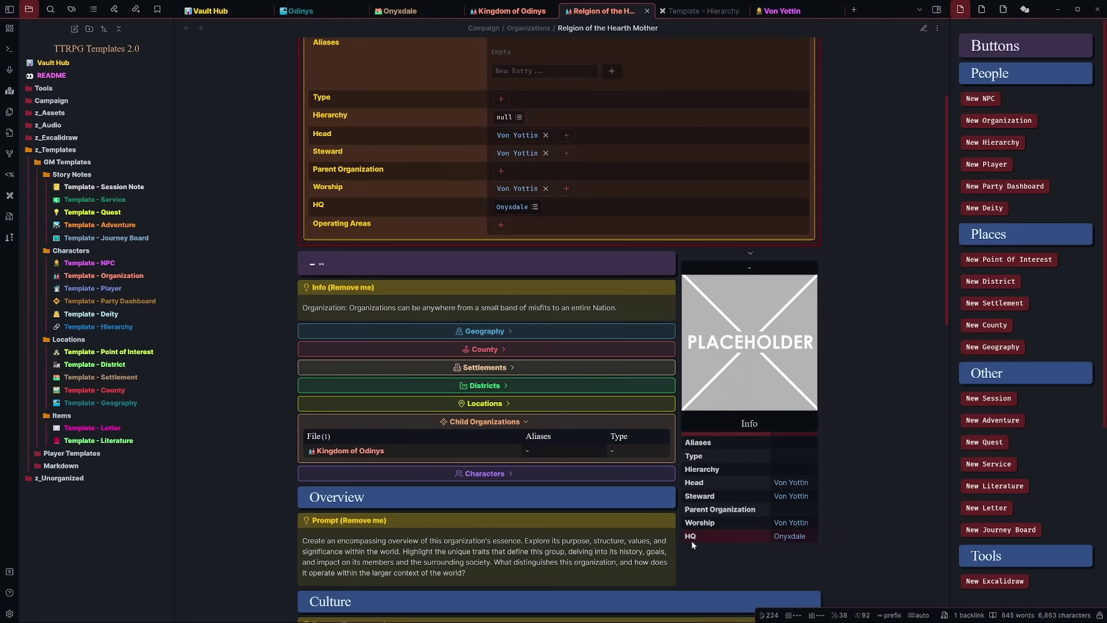
Add Onyxdale to the Operating Areas of the Relgion of the Hearth Mother.
scroll(700, 540, up, 3)
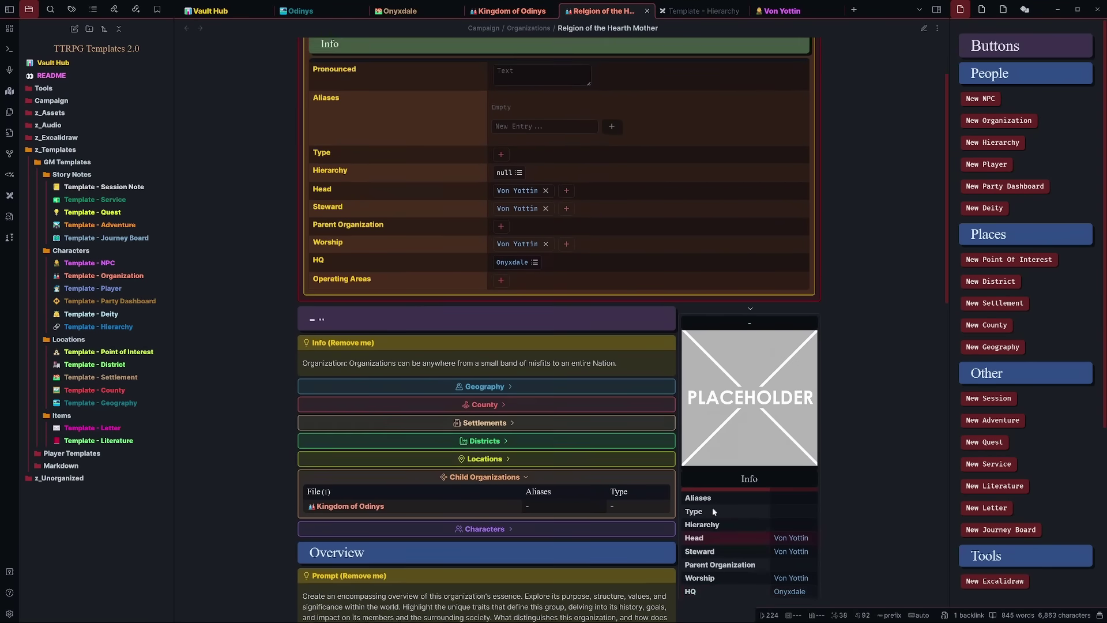
scroll(545, 295, down, 1)
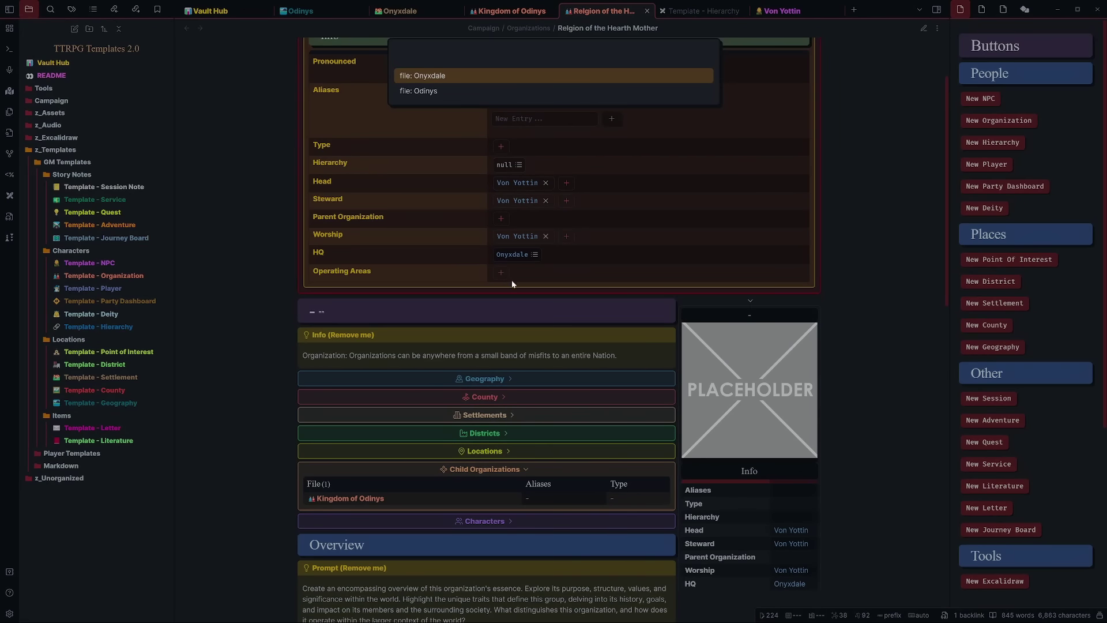
click(445, 80)
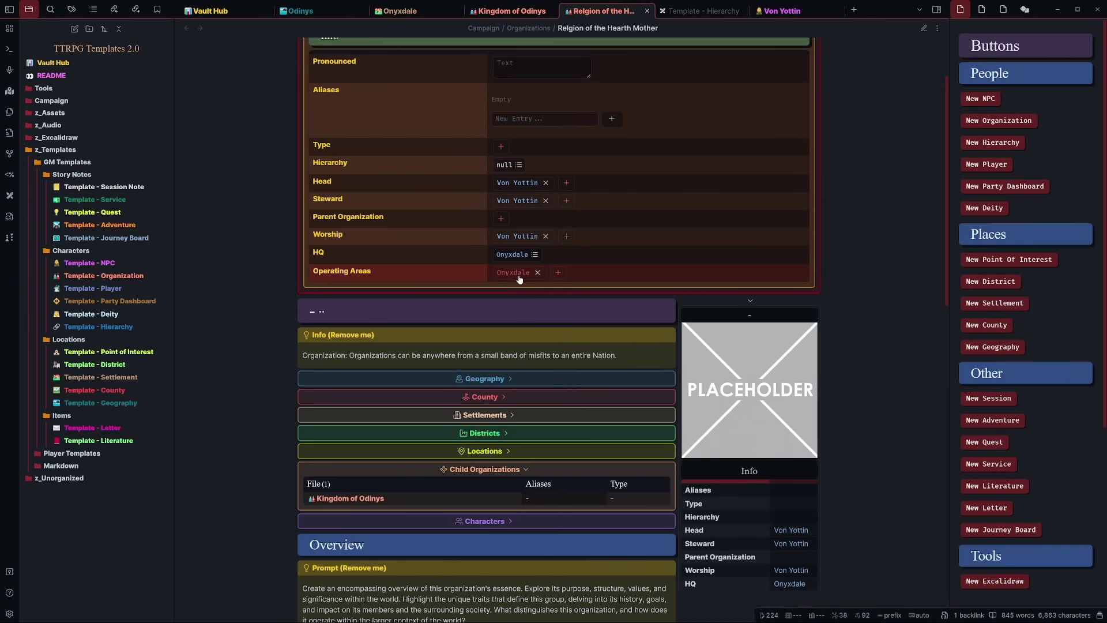
Check the Organizations list in the Onyxdale note and the Settlements list in the Relgion of the Hearth Mother note.
click(413, 13)
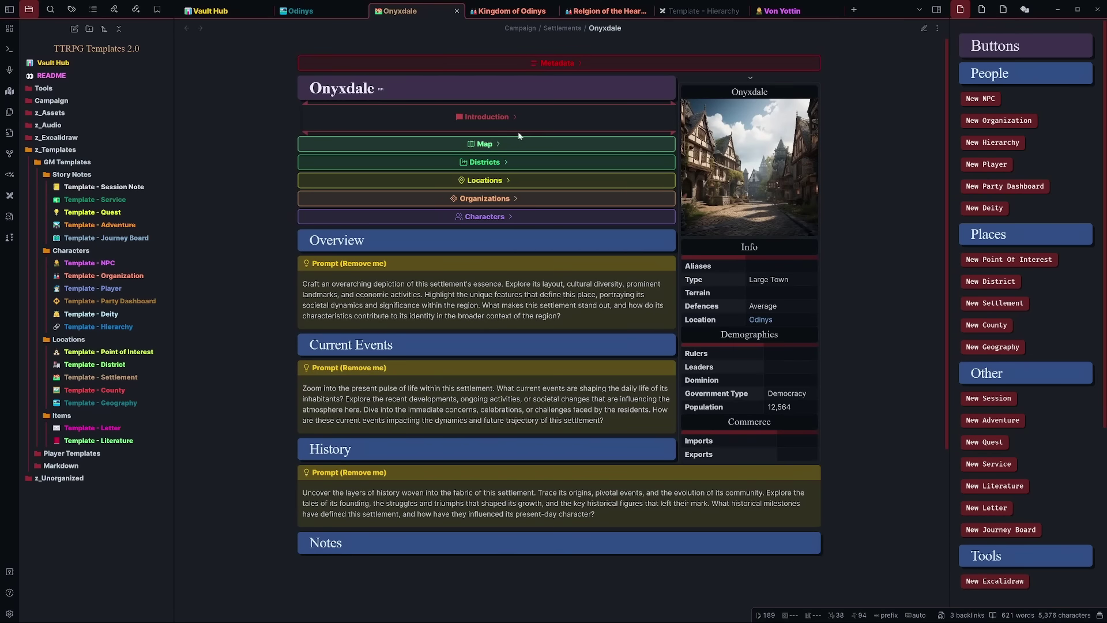
click(516, 198)
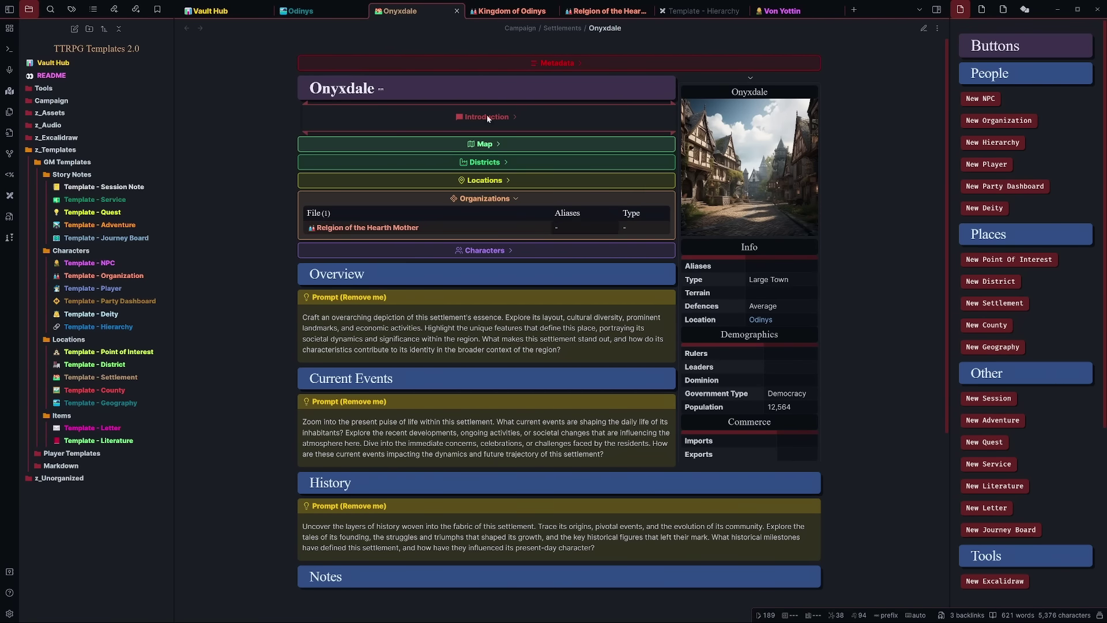
click(593, 16)
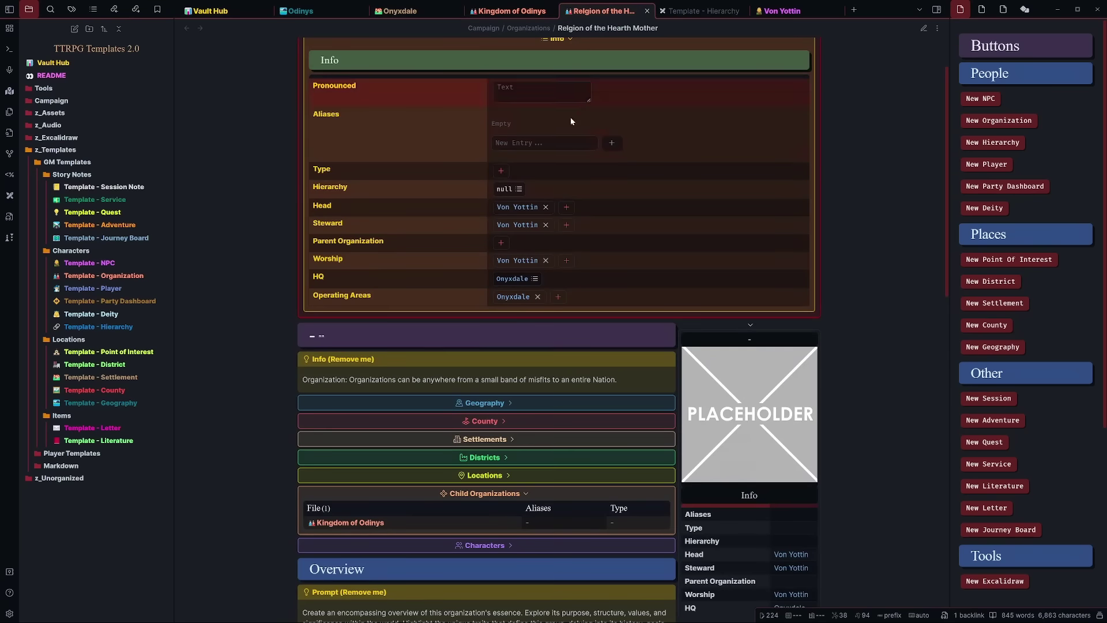
scroll(451, 262, down, 3)
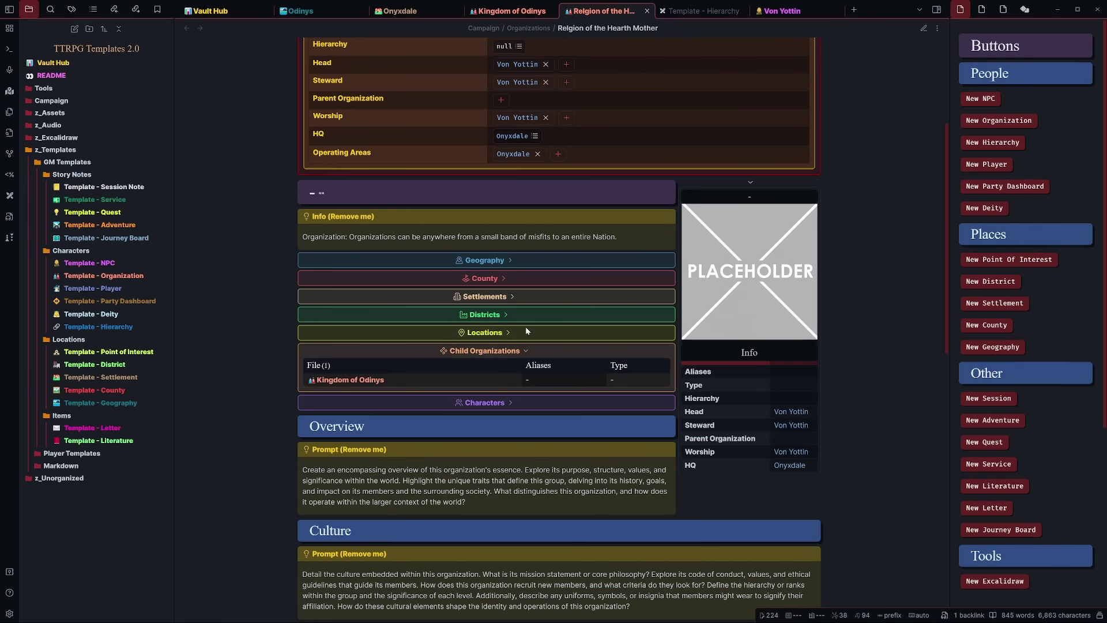
click(473, 297)
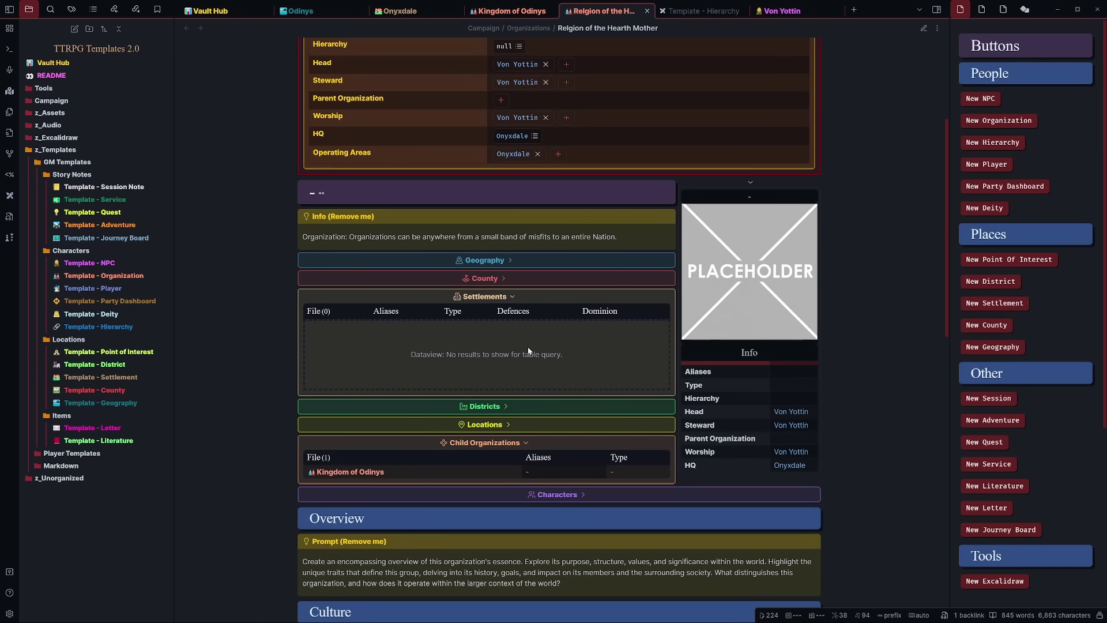
Add Relgion of the Hearth Mother to Organizations in the Demographics metadata of the Onyxdale note.
click(403, 16)
click(544, 62)
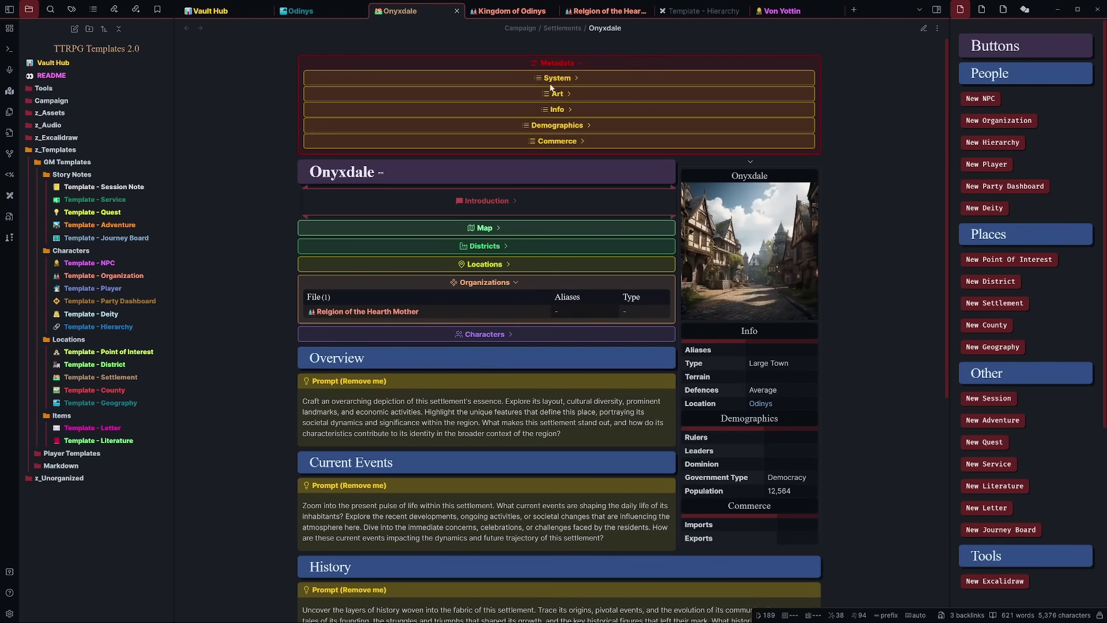
click(565, 124)
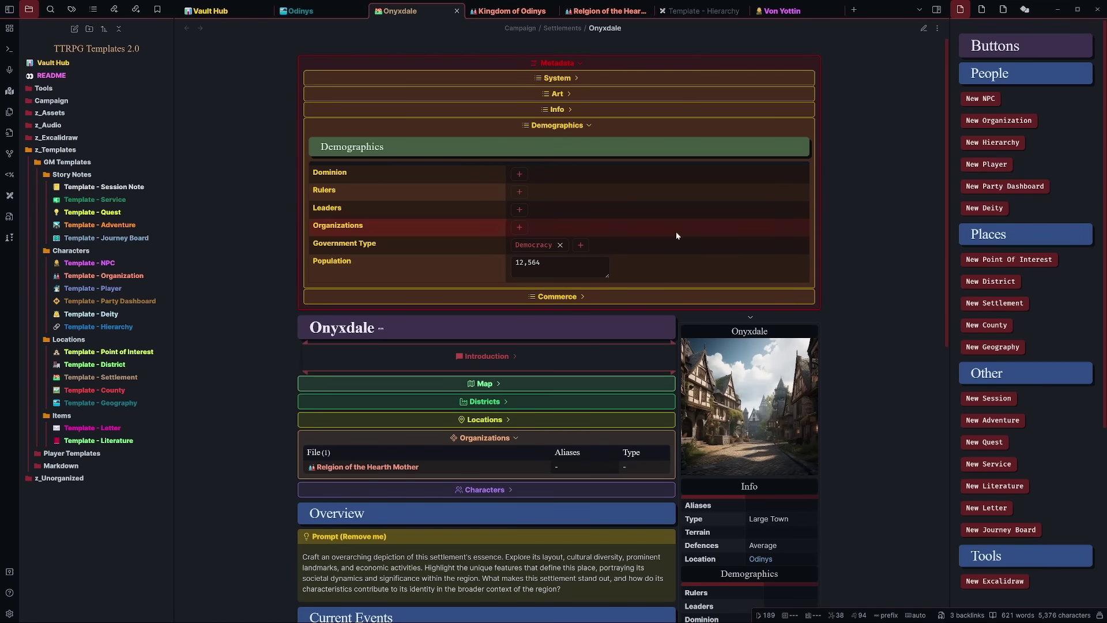
click(518, 228)
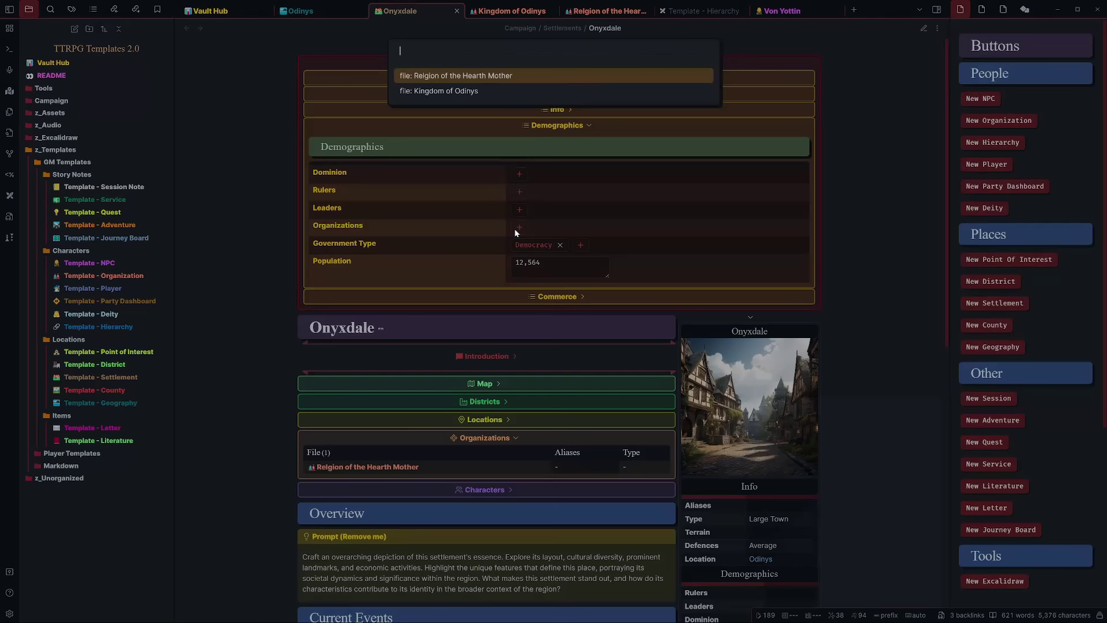
click(436, 83)
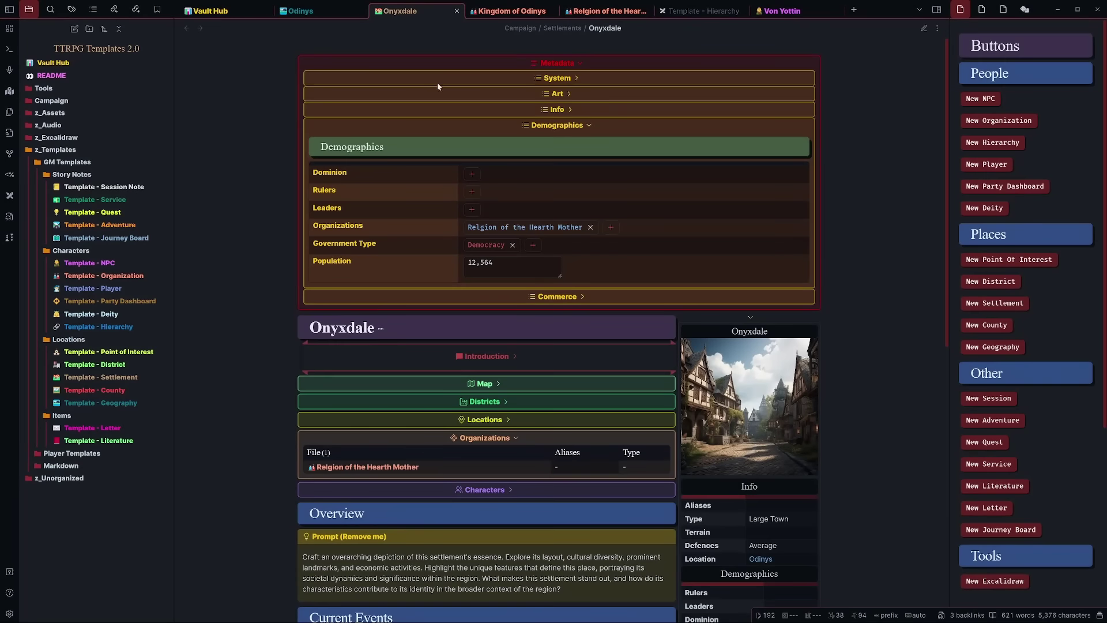
Return to the Relgion of the Hearth Mother note, check its Settlements list, and collapse the Settlements and Child Organizations sections.
click(615, 18)
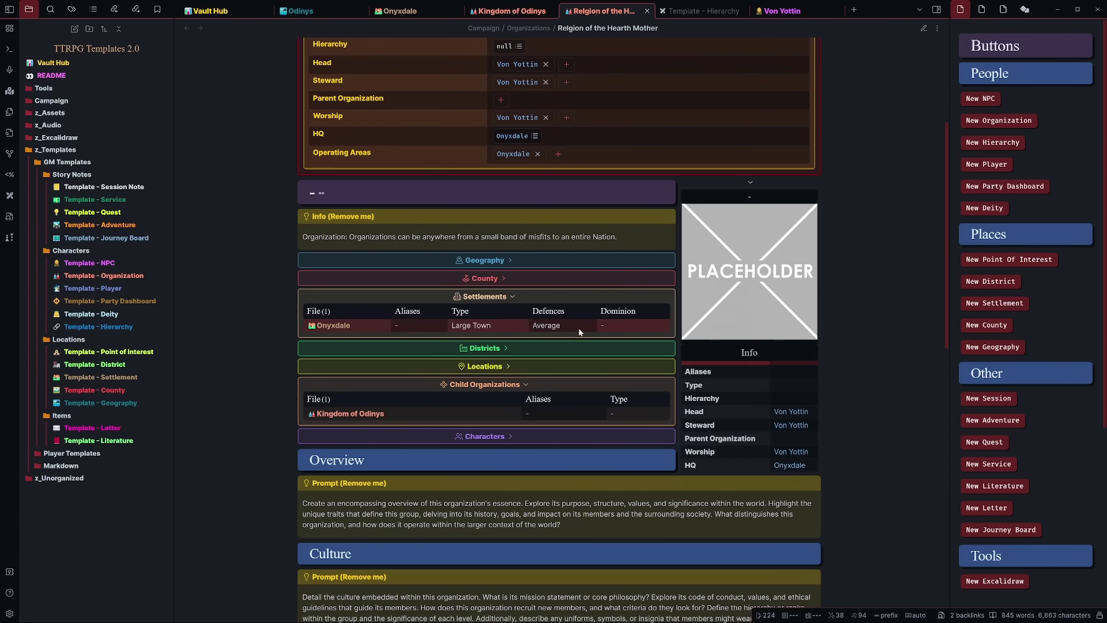
click(512, 296)
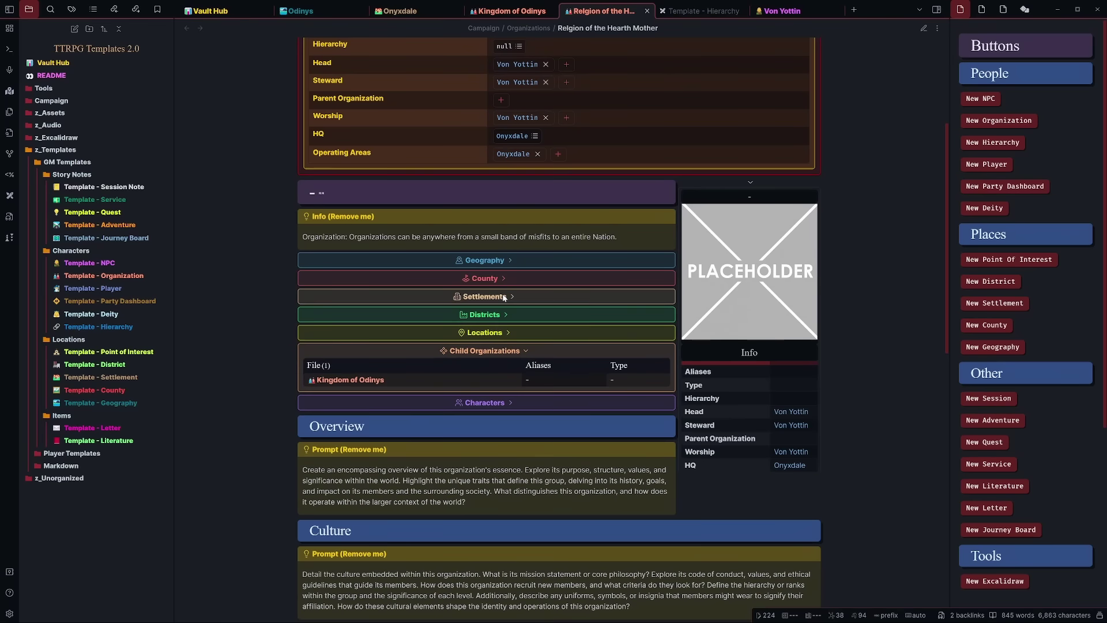
click(496, 350)
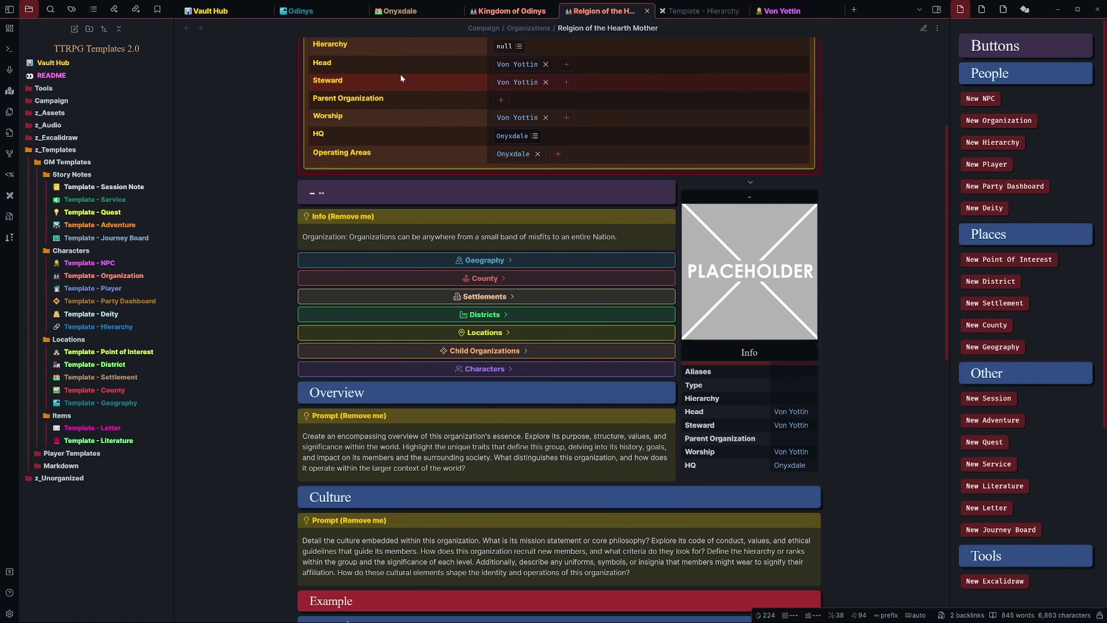
Look over the Onyxdale note's Demographics and the Kingdom of Odinys note's Info metadata and related sections.
click(416, 16)
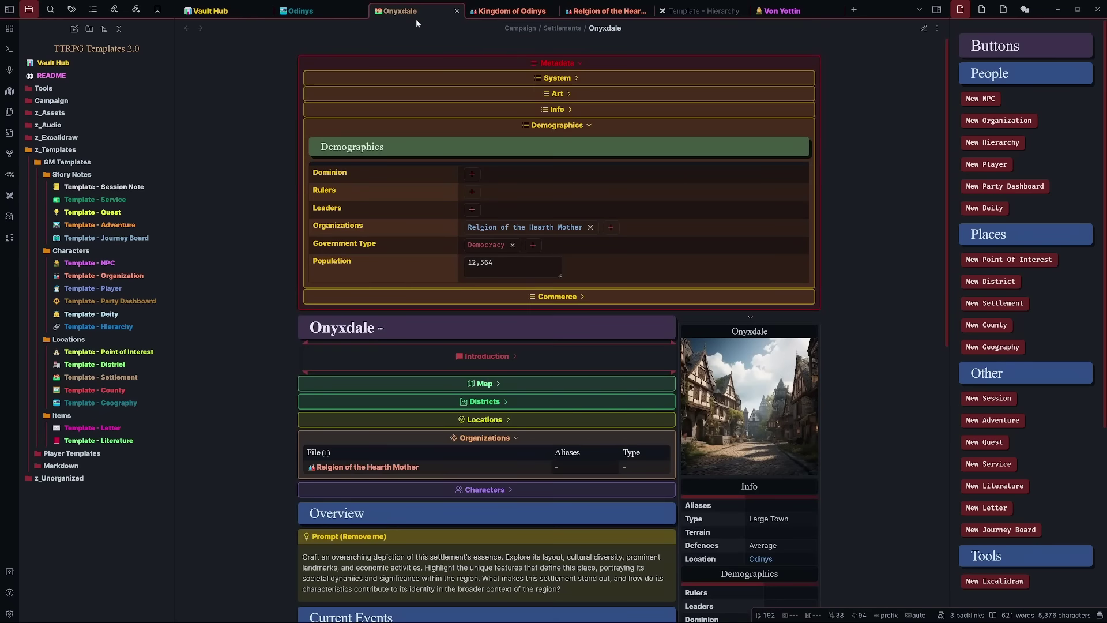
click(510, 19)
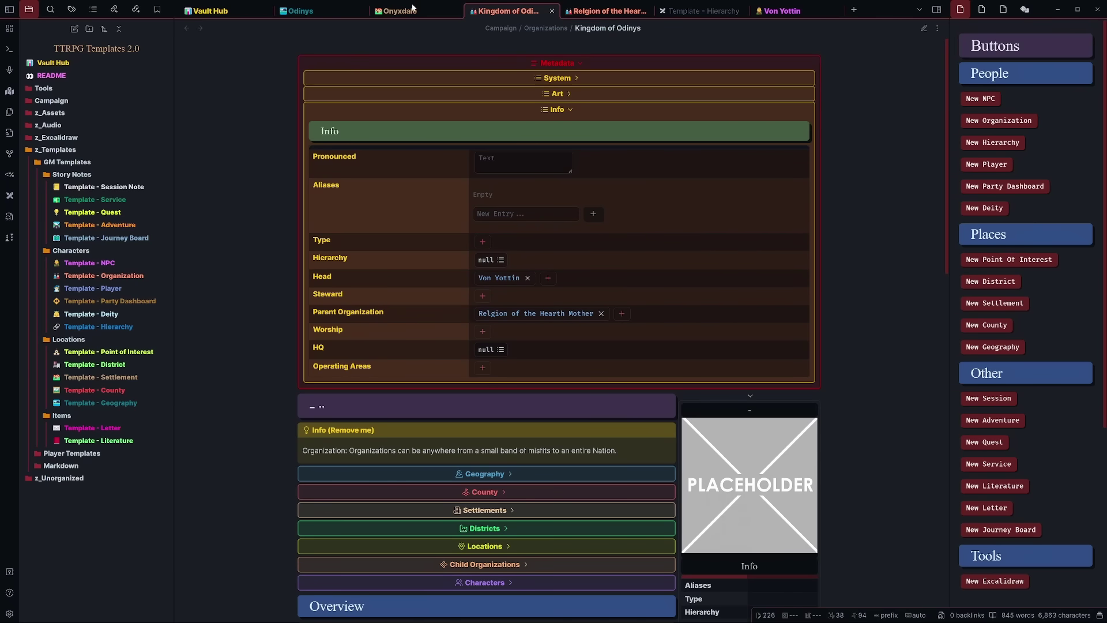
scroll(699, 378, down, 4)
scroll(431, 441, up, 4)
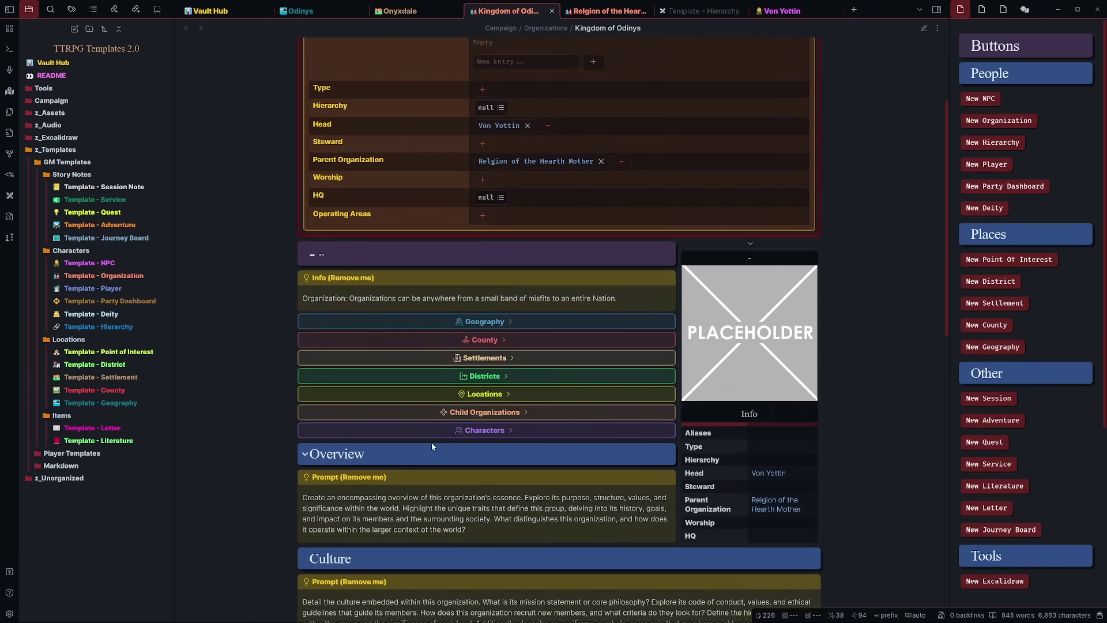
Set the Dominion in the Onyxdale note's Demographics metadata to Kingdom of Odinys.
click(398, 11)
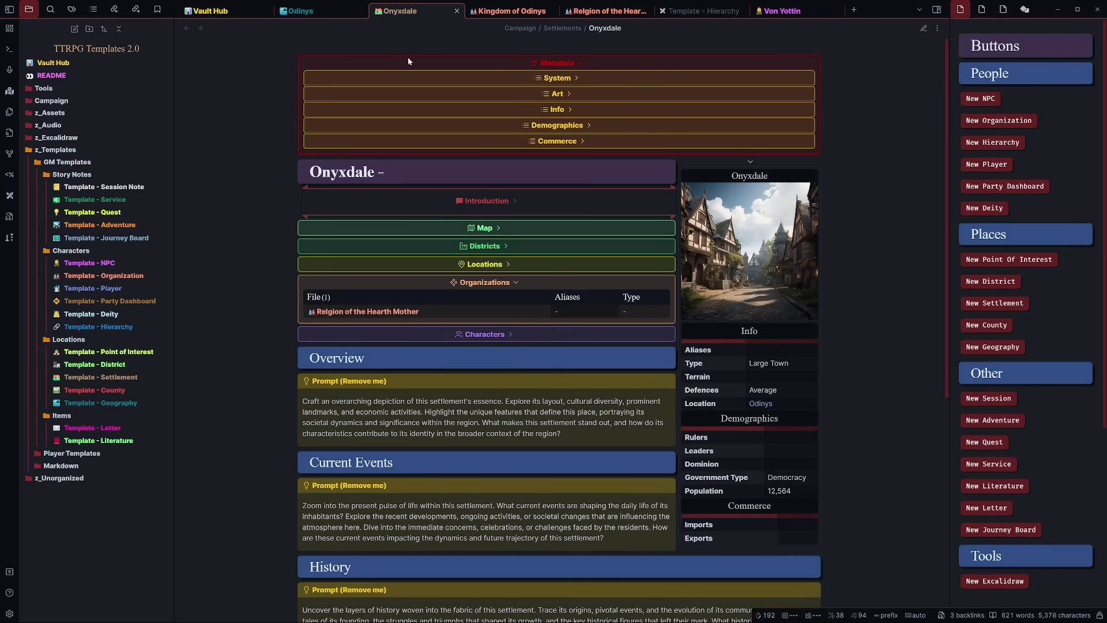
click(548, 128)
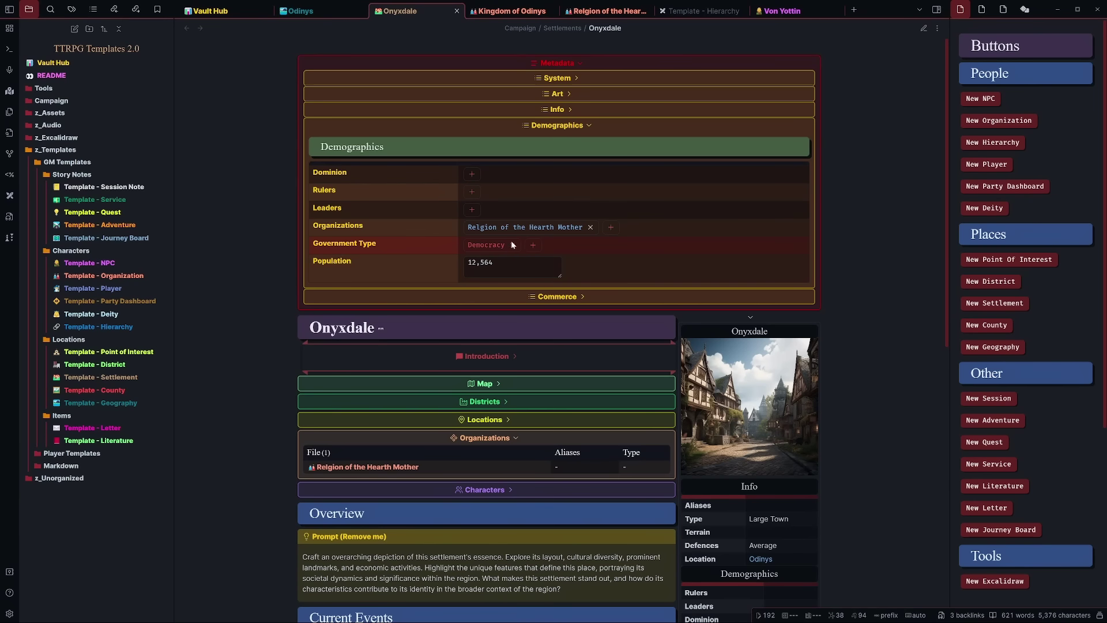
click(473, 173)
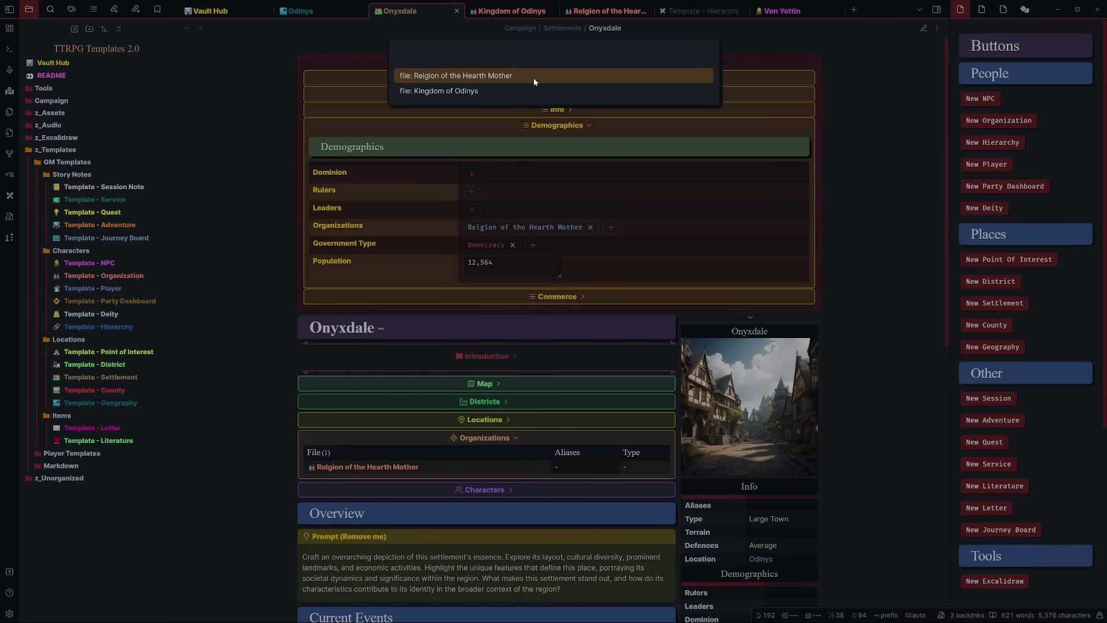
click(453, 93)
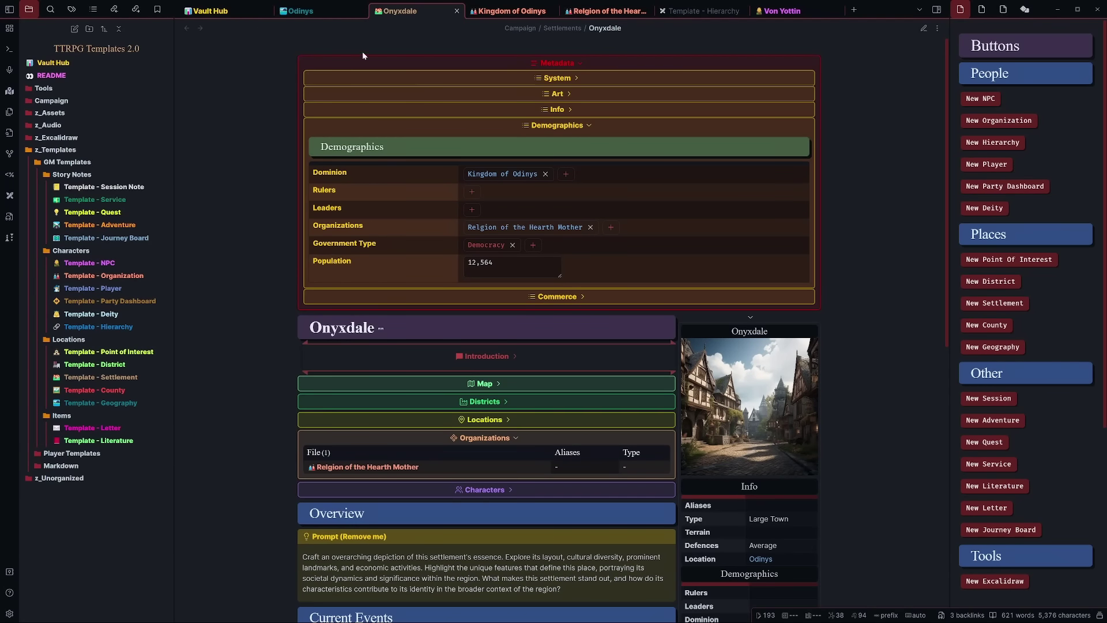
Expand the Settlements list in the Odinys geography note and set Dominion in its Info metadata to Kingdom of Odinys.
click(310, 12)
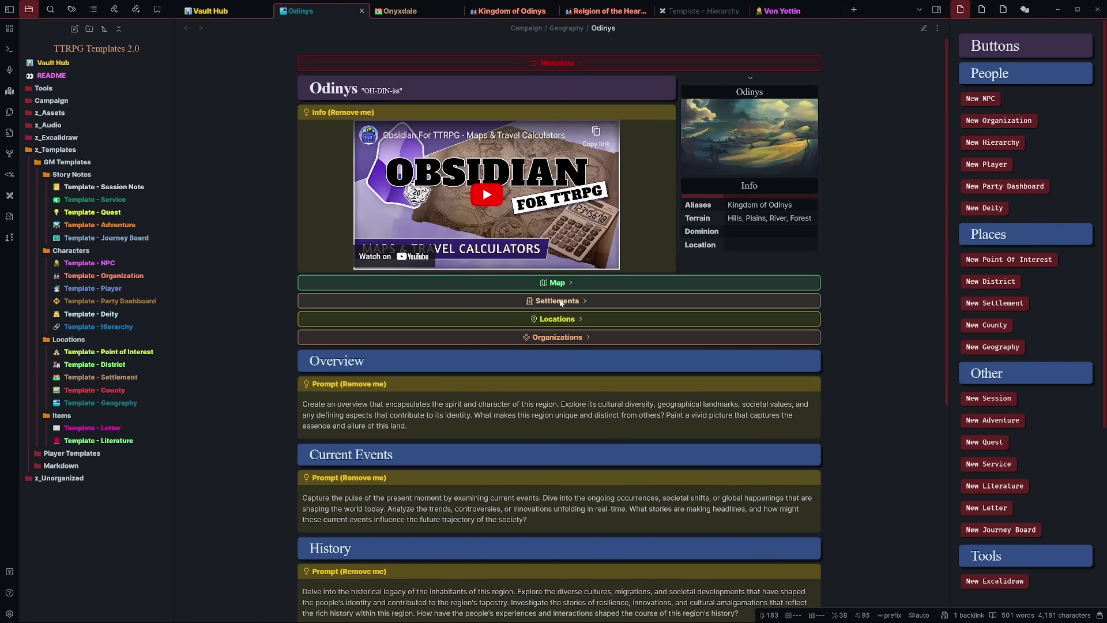
click(562, 300)
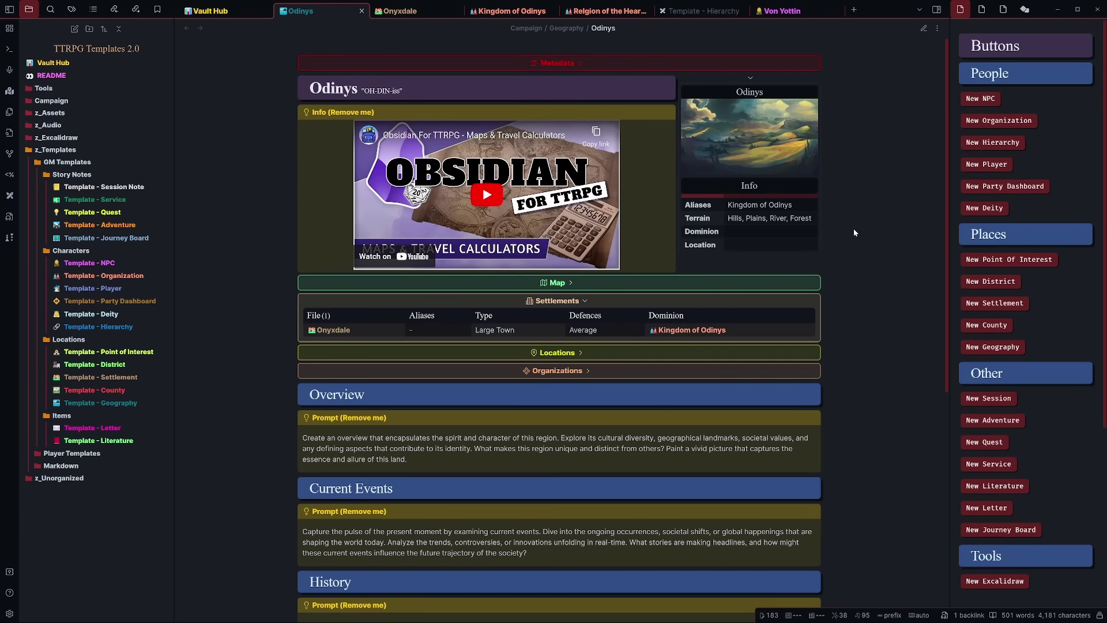
click(575, 63)
click(558, 110)
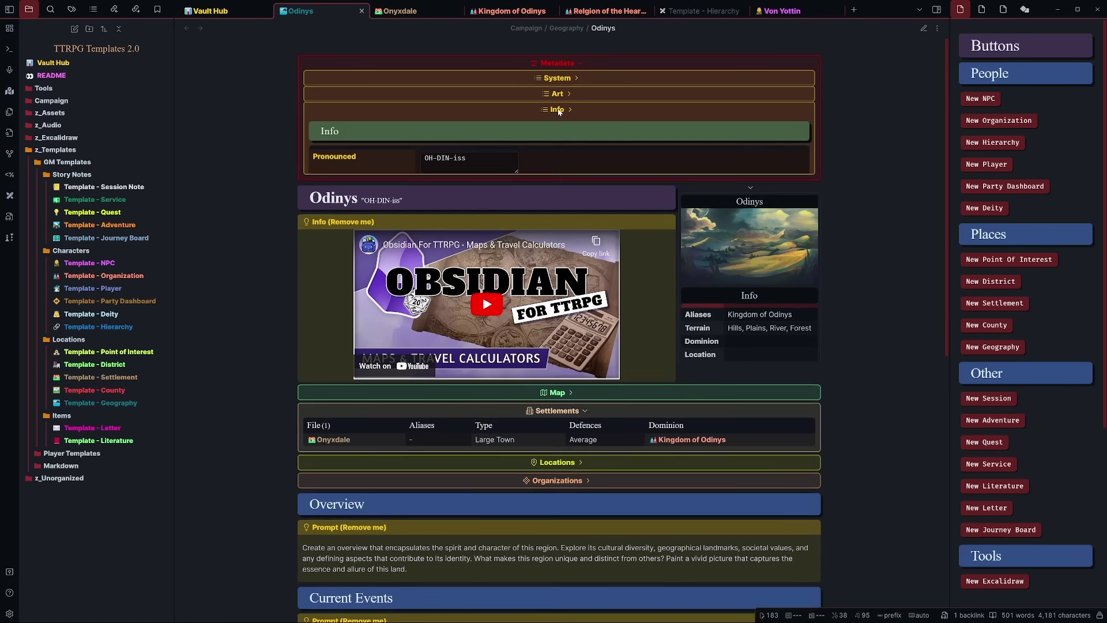
click(427, 265)
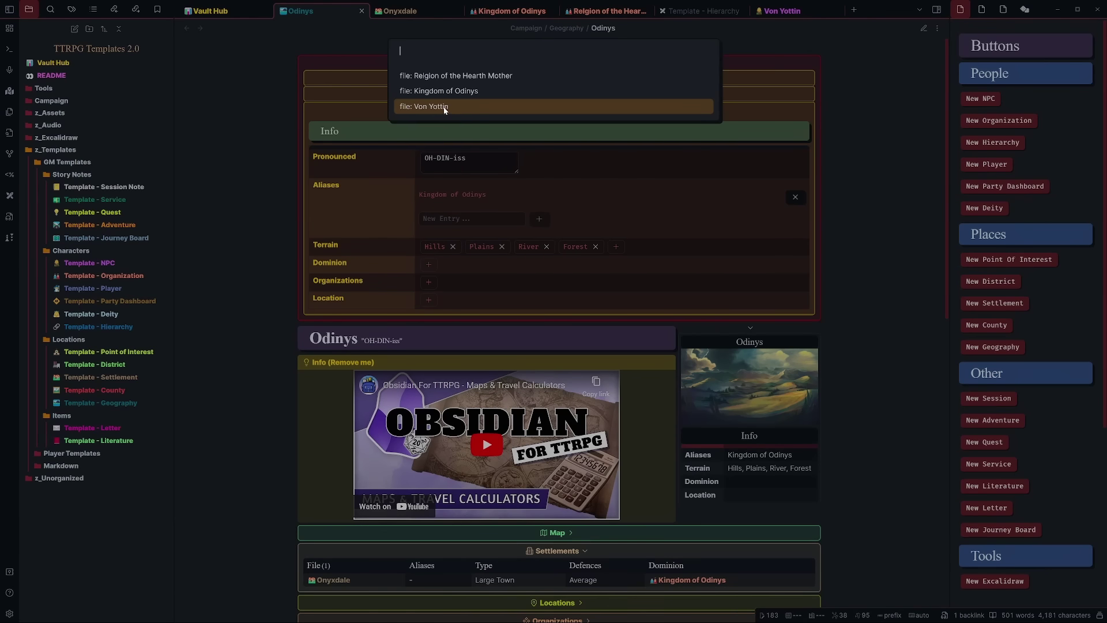
click(447, 92)
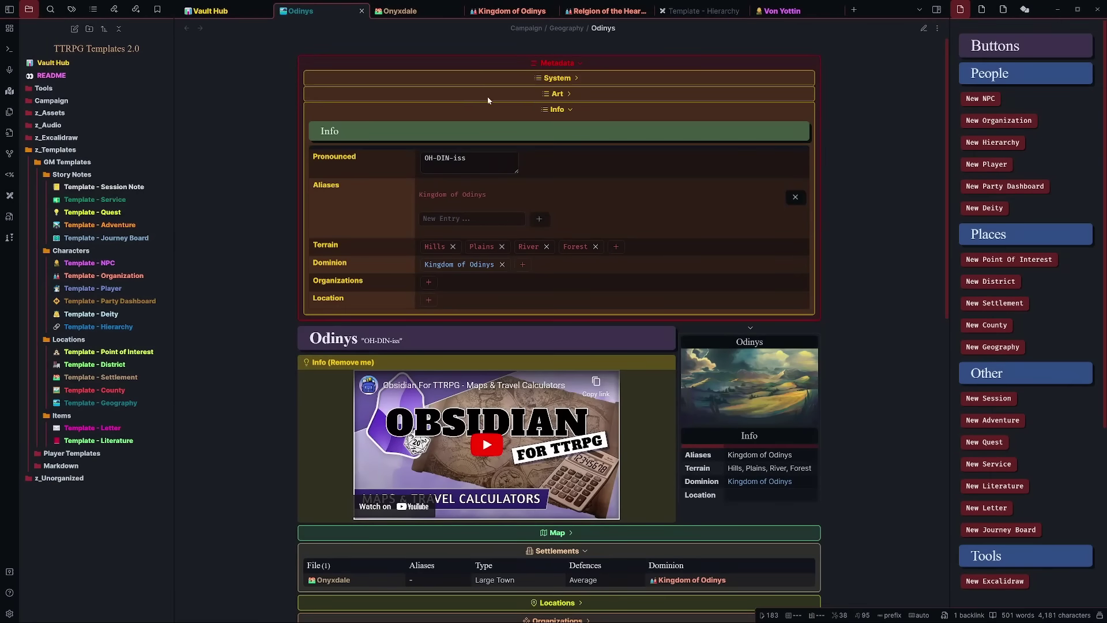
click(564, 65)
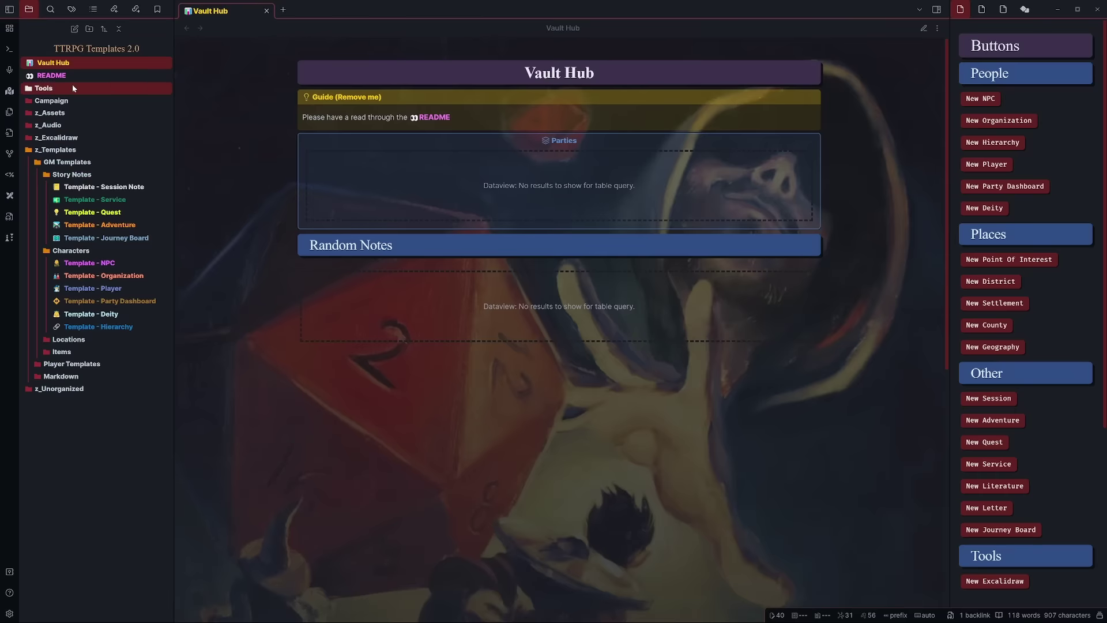
Open the README and review its explanations of the location order and of each template's metadata and sections.
click(52, 76)
scroll(257, 243, down, 20)
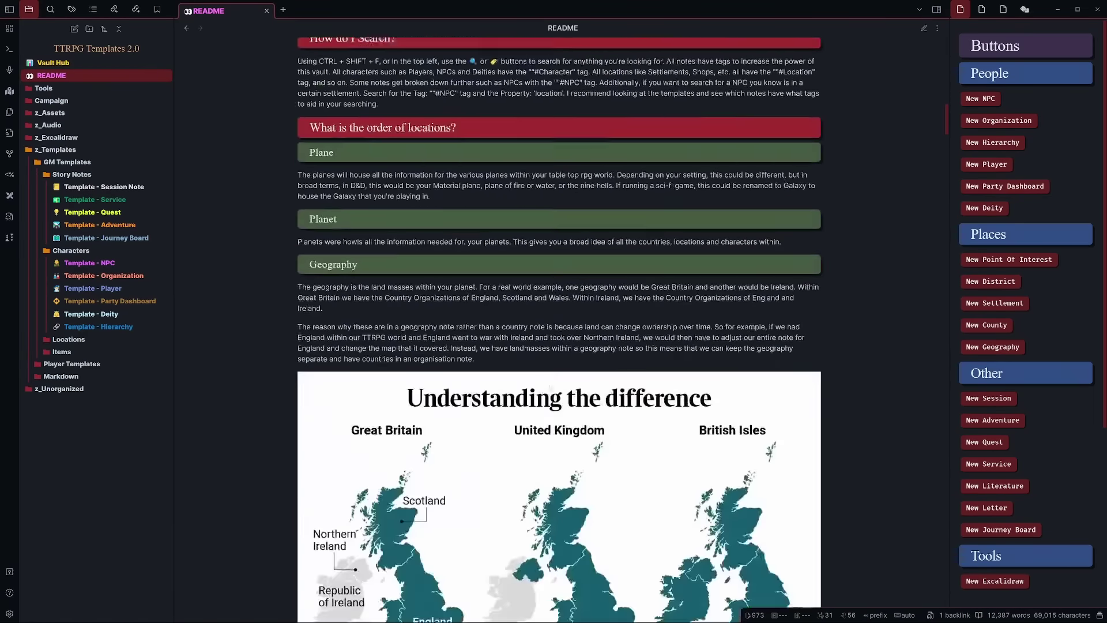
scroll(320, 336, down, 4)
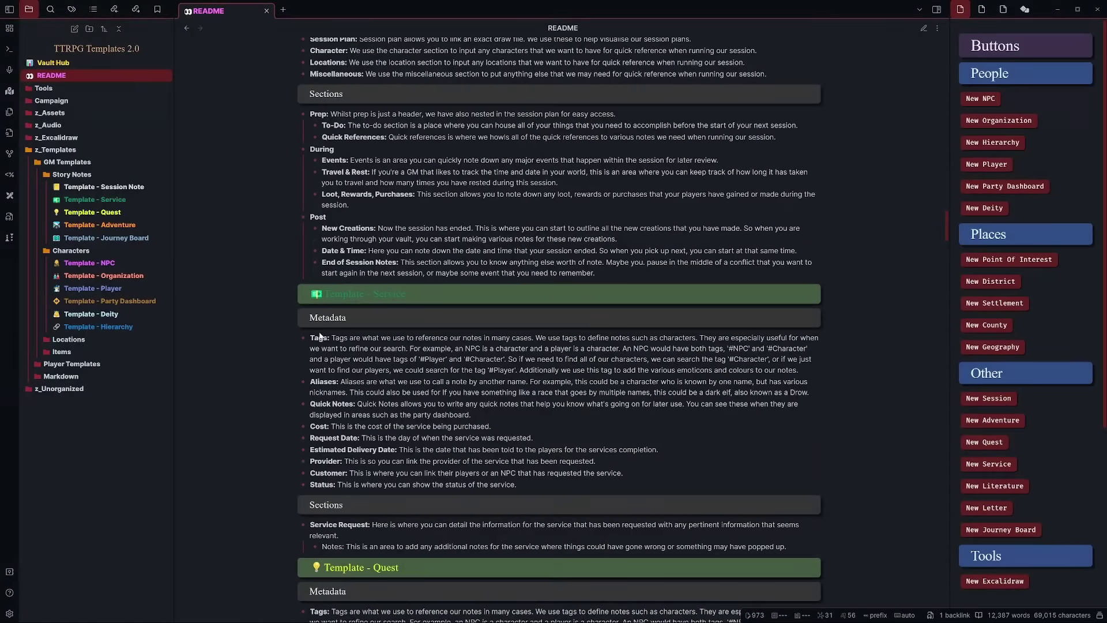
scroll(318, 549, down, 2)
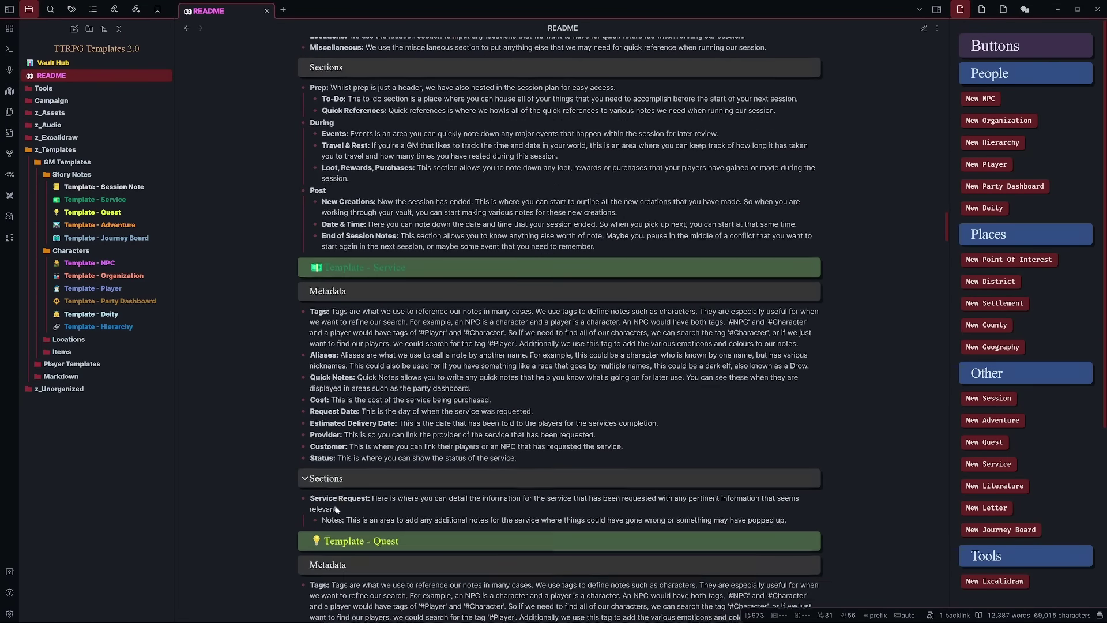
Open the NPC template for editing, expand its System, Art, Bio, NPC Info and Party Info metadata, and look over the fields.
click(139, 263)
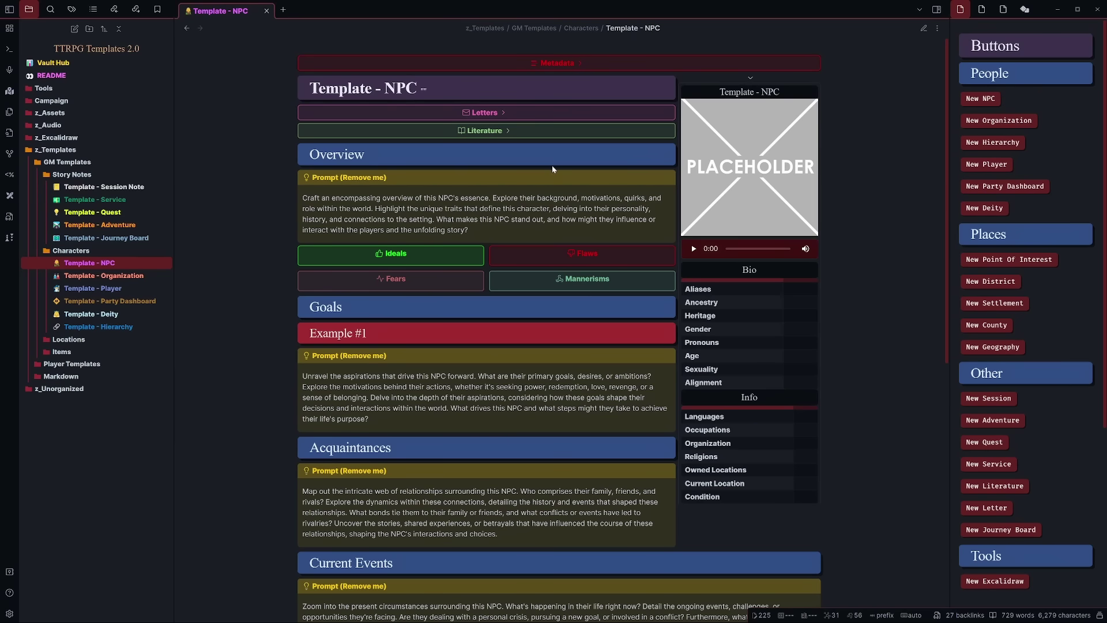
key(ctrl+e)
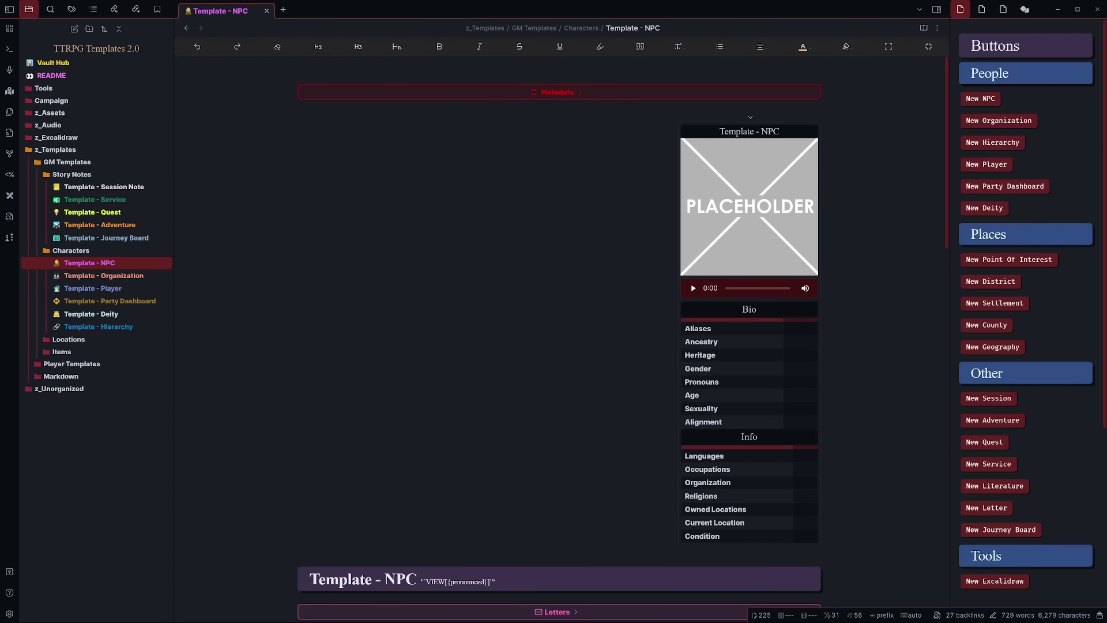
click(766, 93)
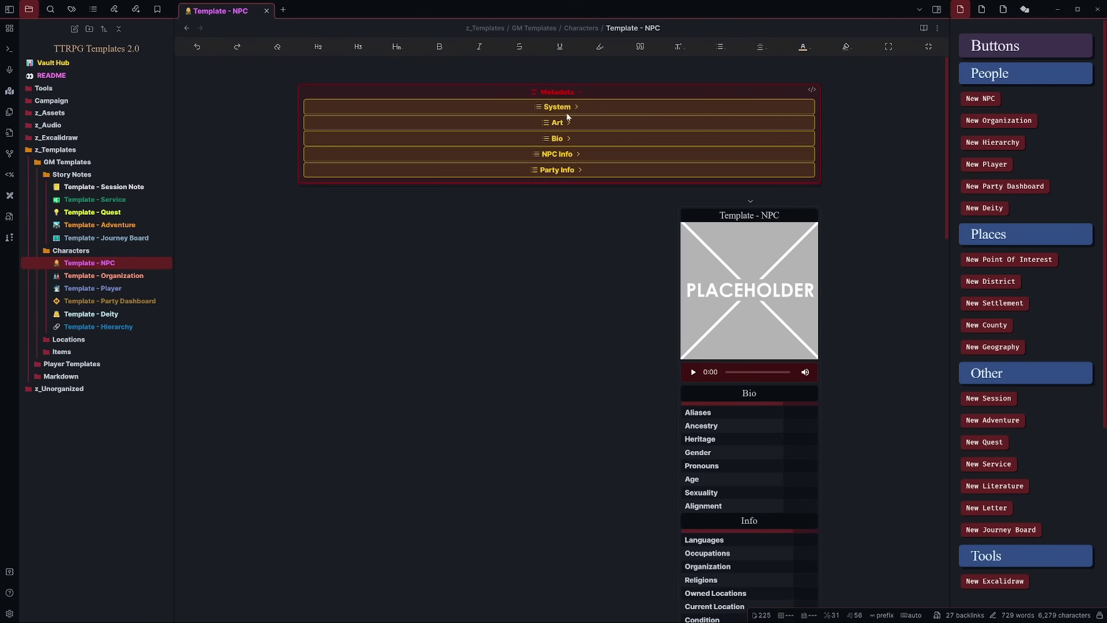
click(565, 171)
click(556, 154)
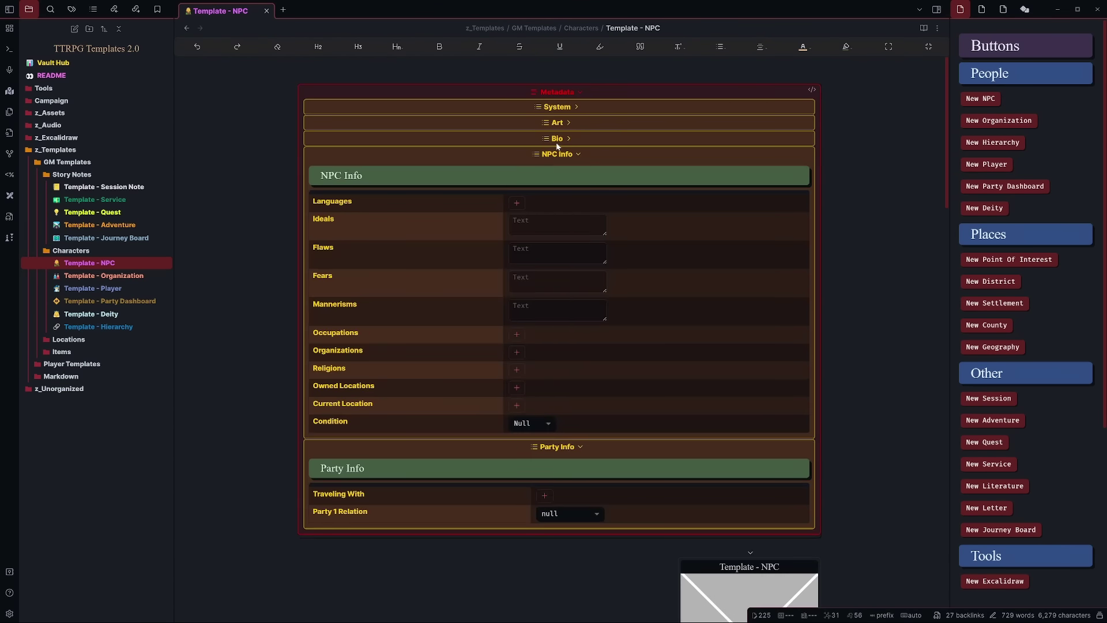
click(557, 138)
click(557, 122)
click(557, 107)
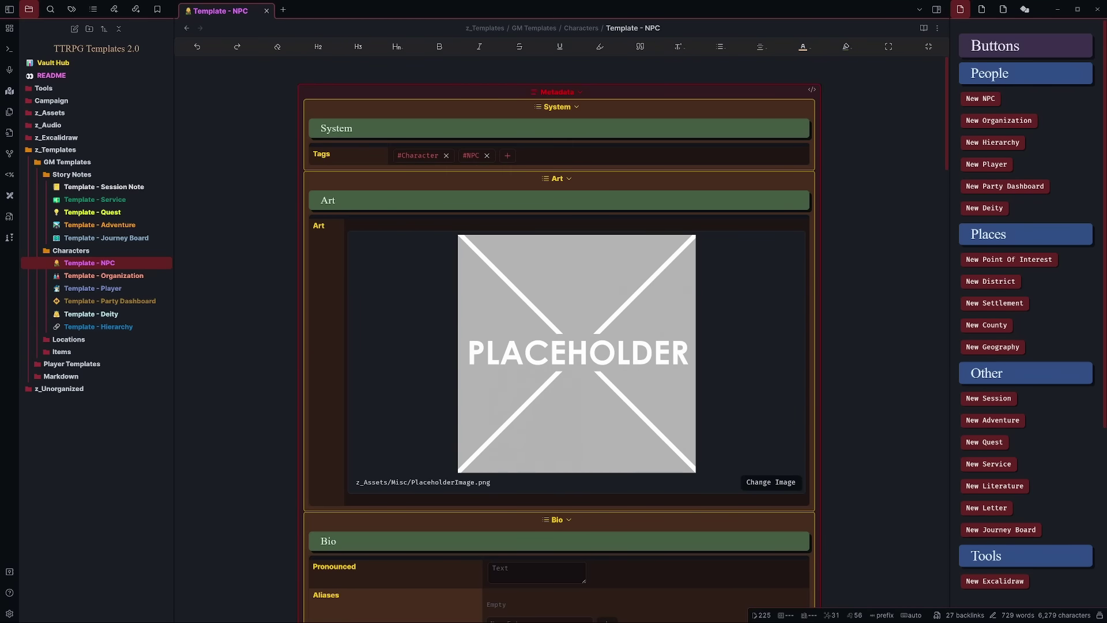
scroll(559, 288, down, 3)
scroll(559, 340, down, 6)
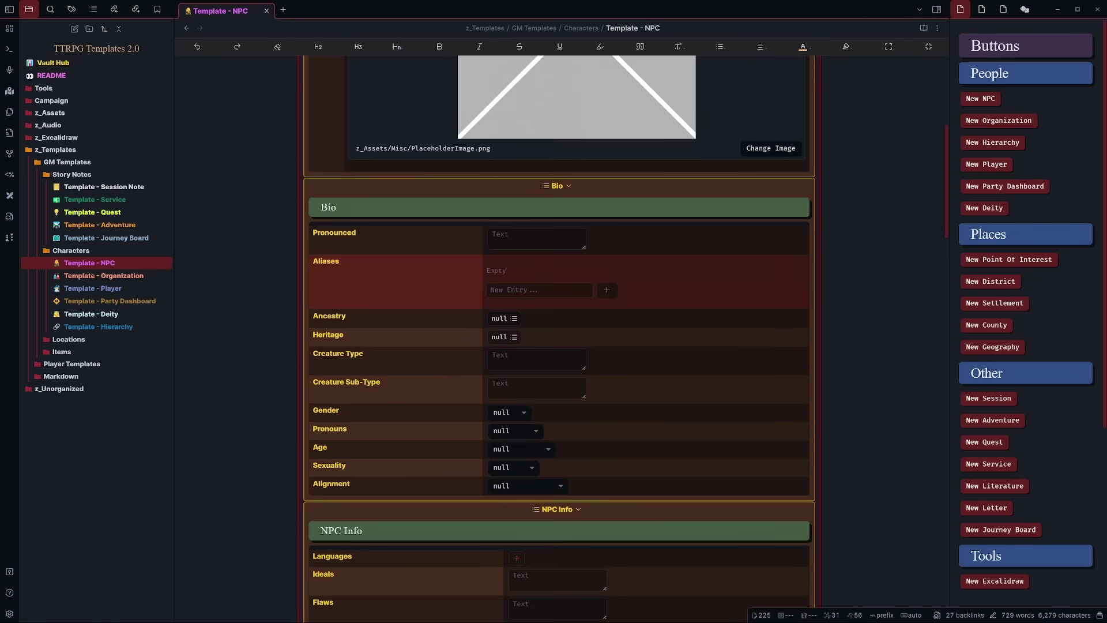
scroll(559, 340, down, 2)
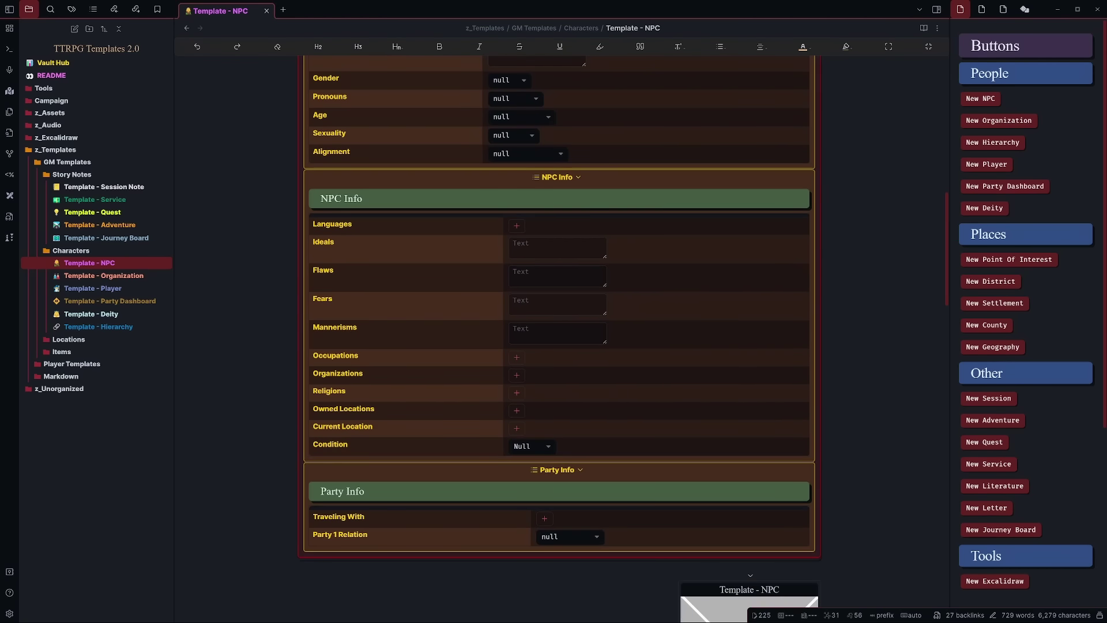
scroll(559, 340, up, 8)
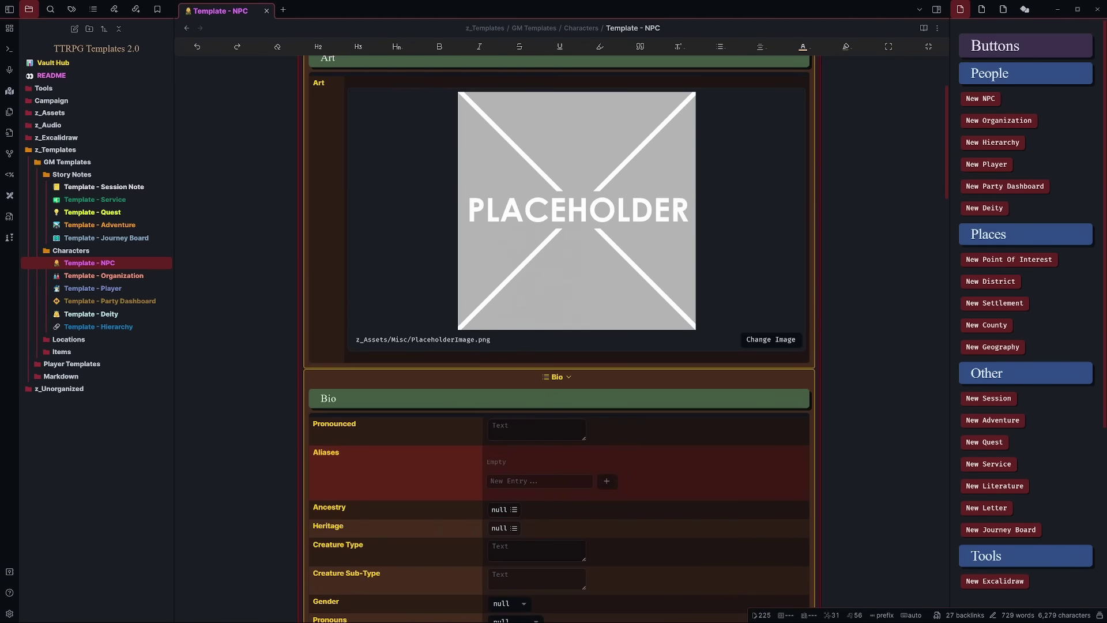
Switch the NPC template to source mode to show its raw Markdown.
click(559, 340)
click(936, 28)
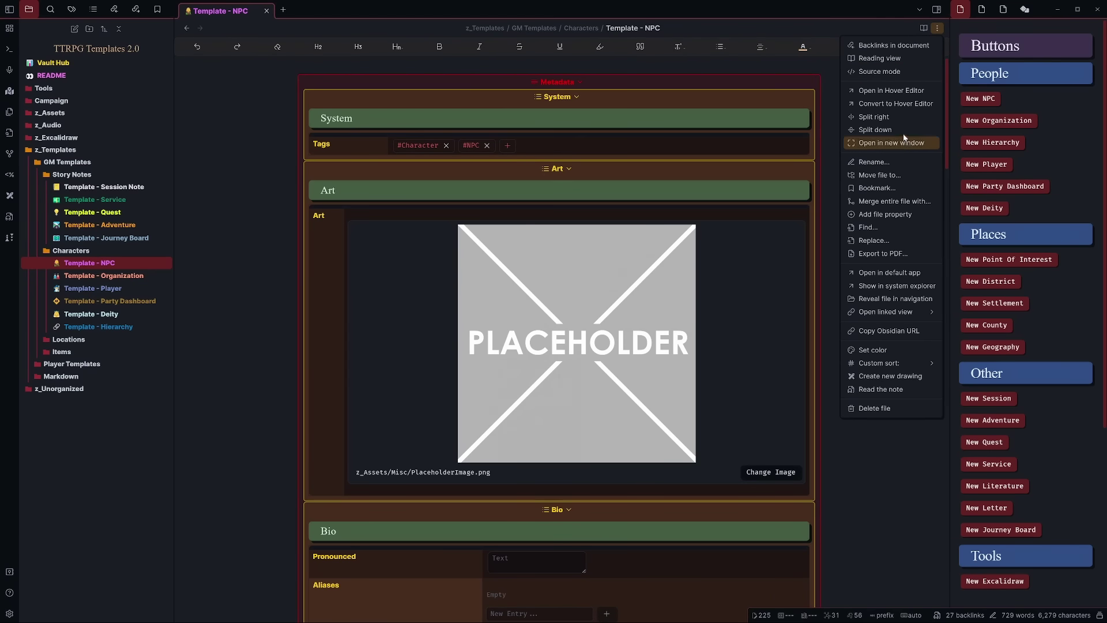
click(882, 75)
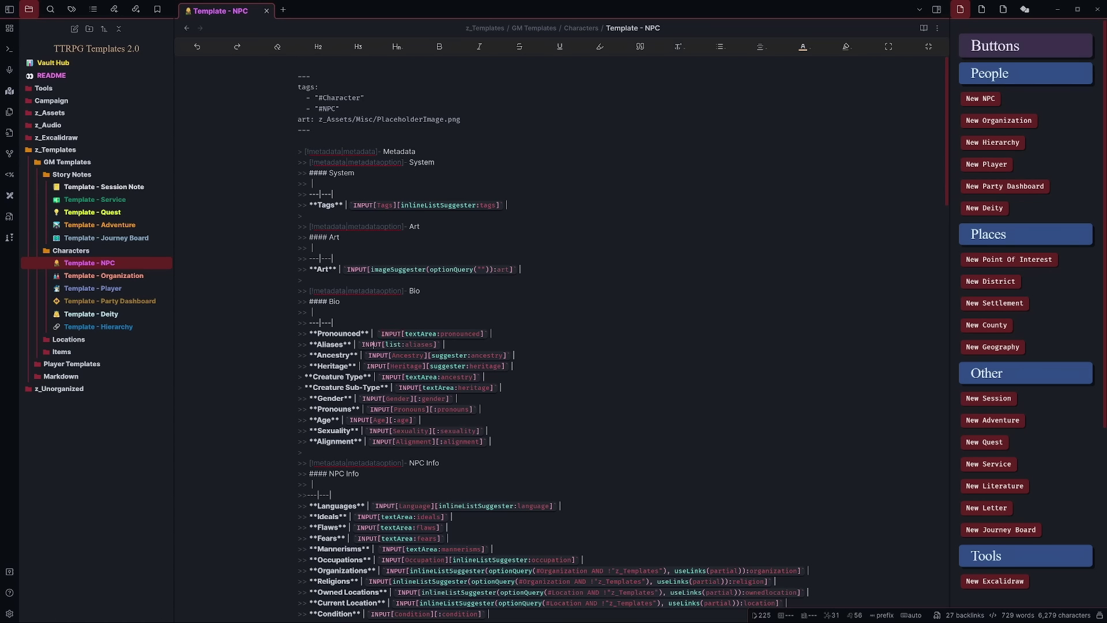
Set the display of properties in documents to Visible in the editor settings.
click(9, 614)
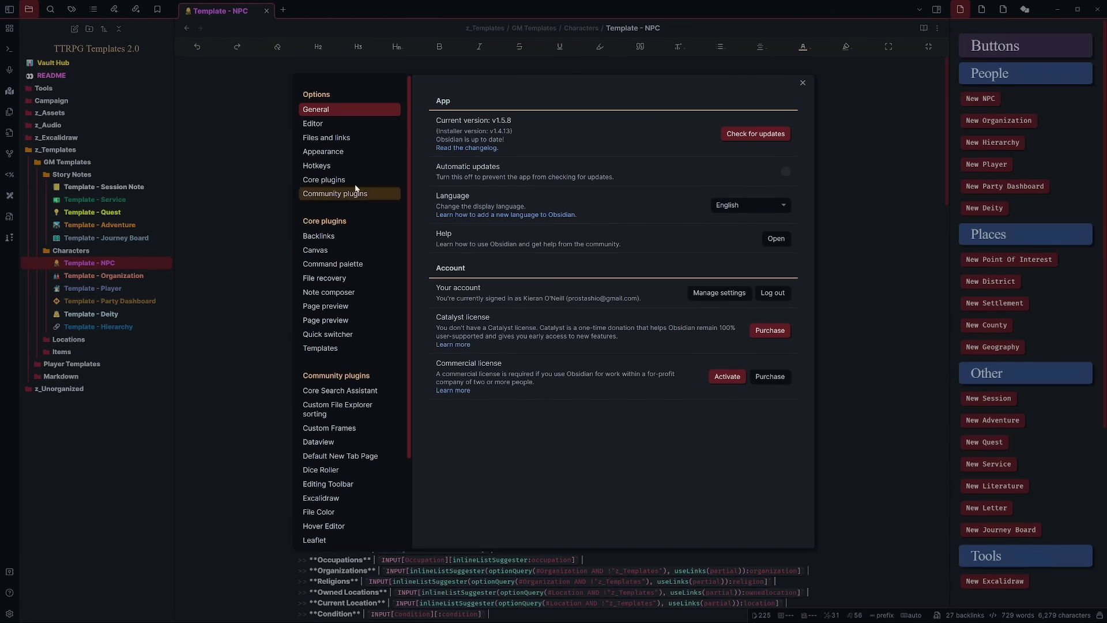
click(332, 137)
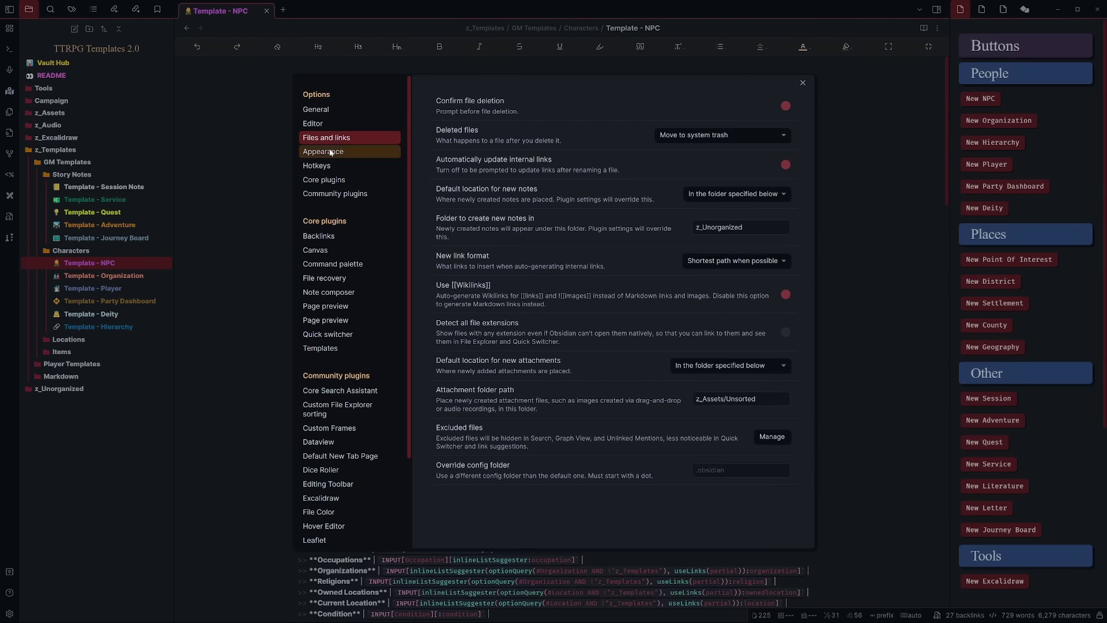
click(330, 152)
click(315, 122)
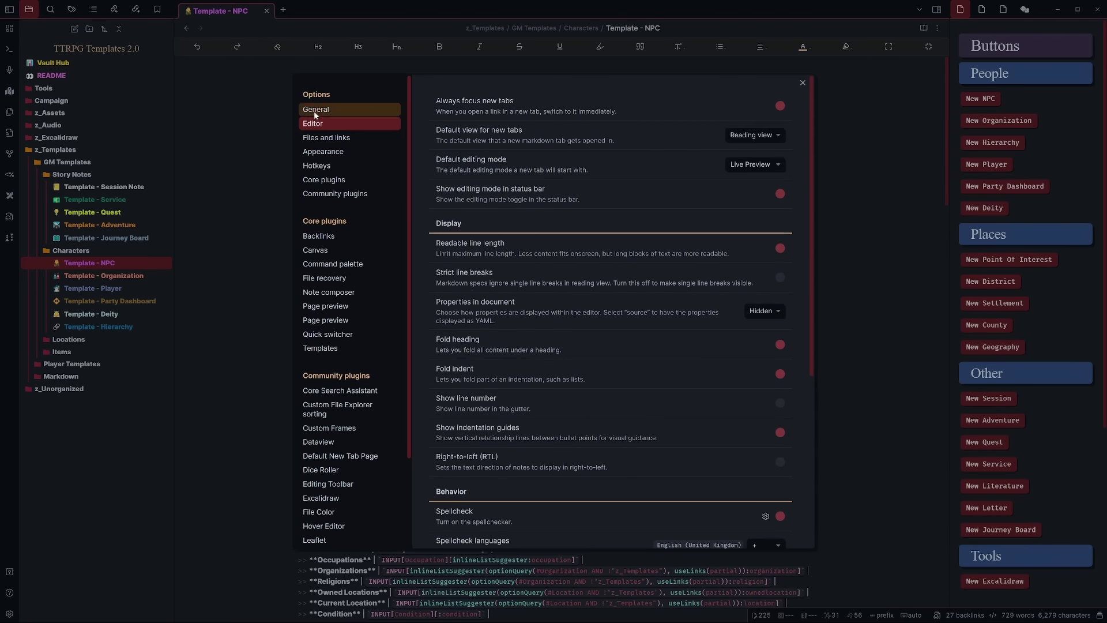
click(762, 311)
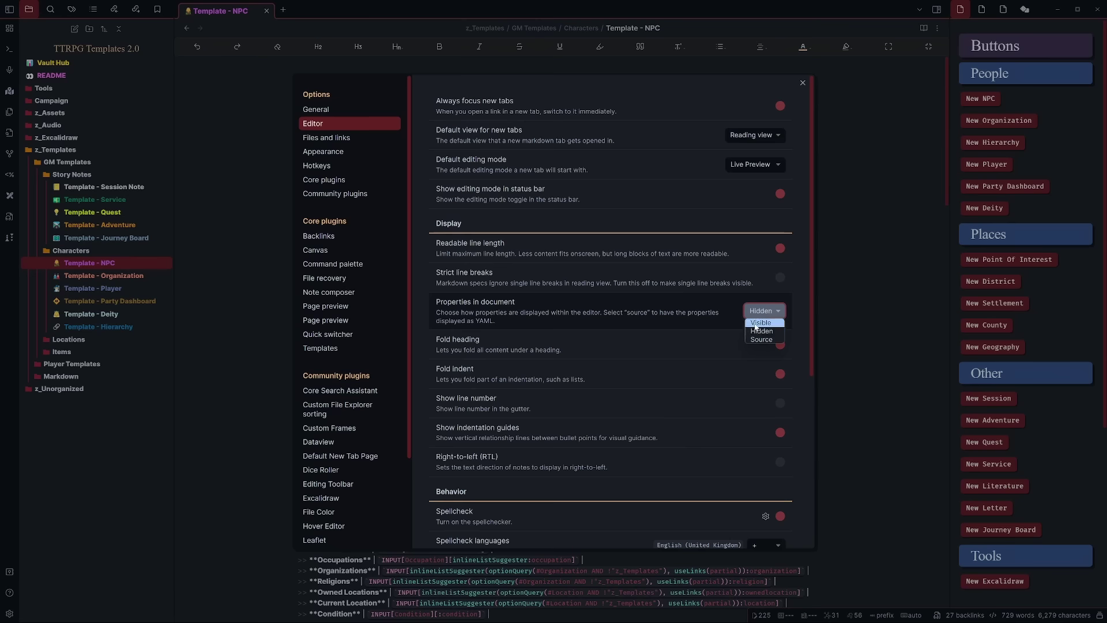
click(760, 339)
click(802, 82)
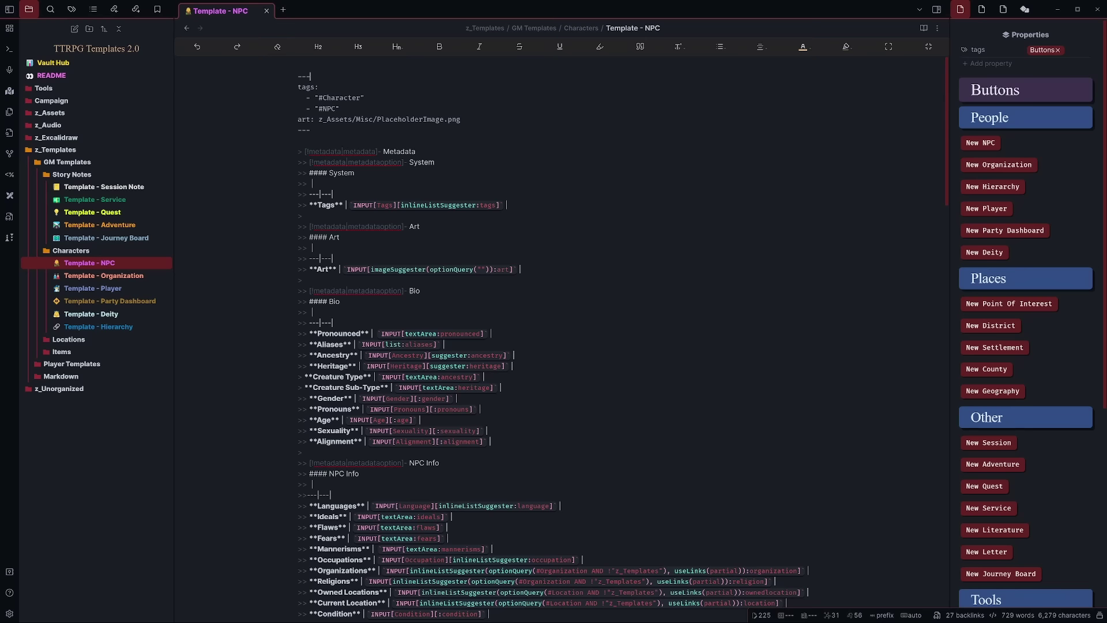
Review the NPC template's source code, and examine the Tags entry among Meta Bind's input field templates in the settings.
scroll(559, 334, down, 1)
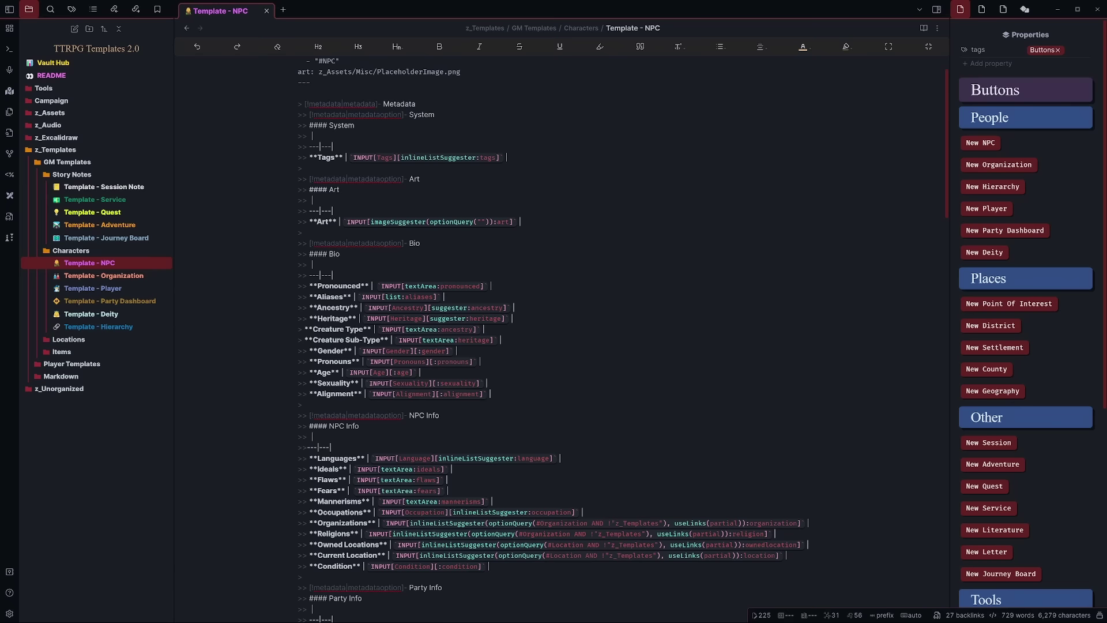
scroll(559, 334, up, 1)
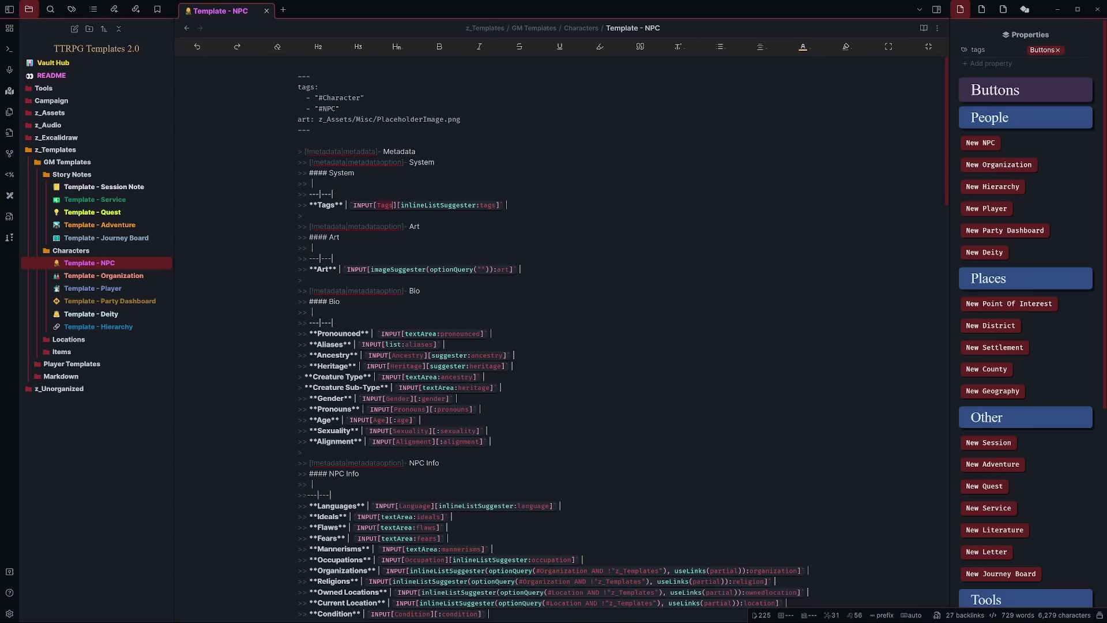
click(9, 613)
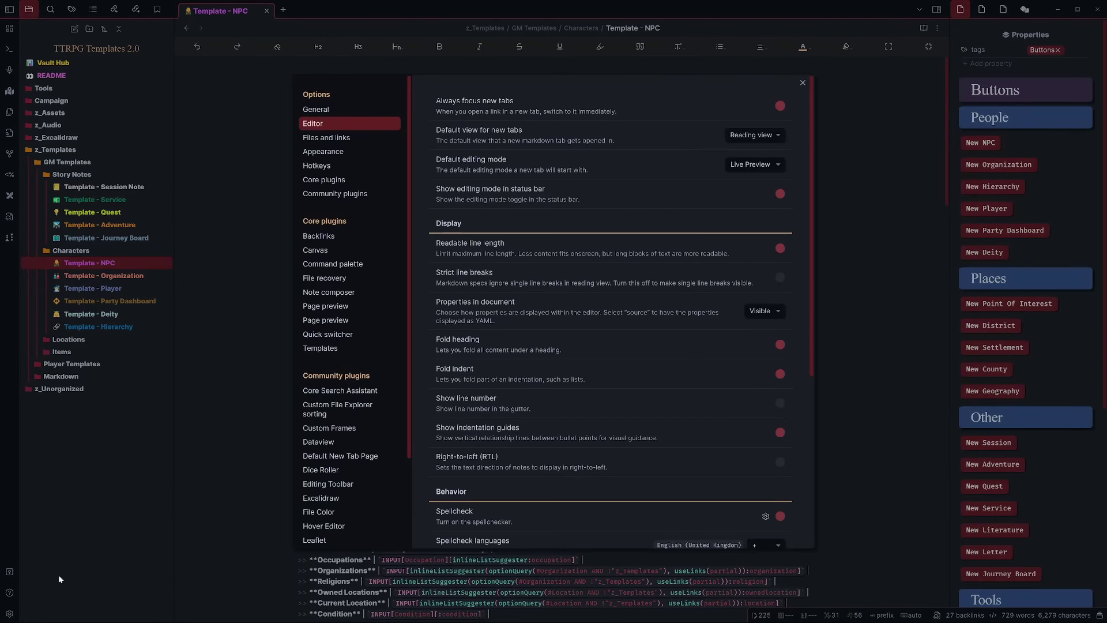
scroll(364, 448, down, 2)
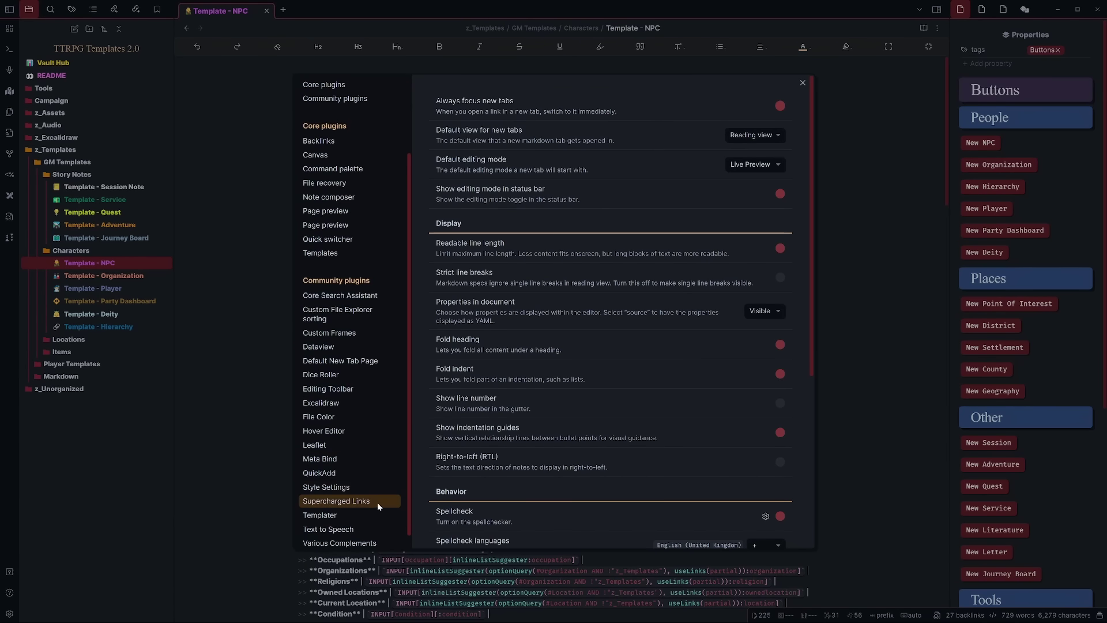
click(335, 460)
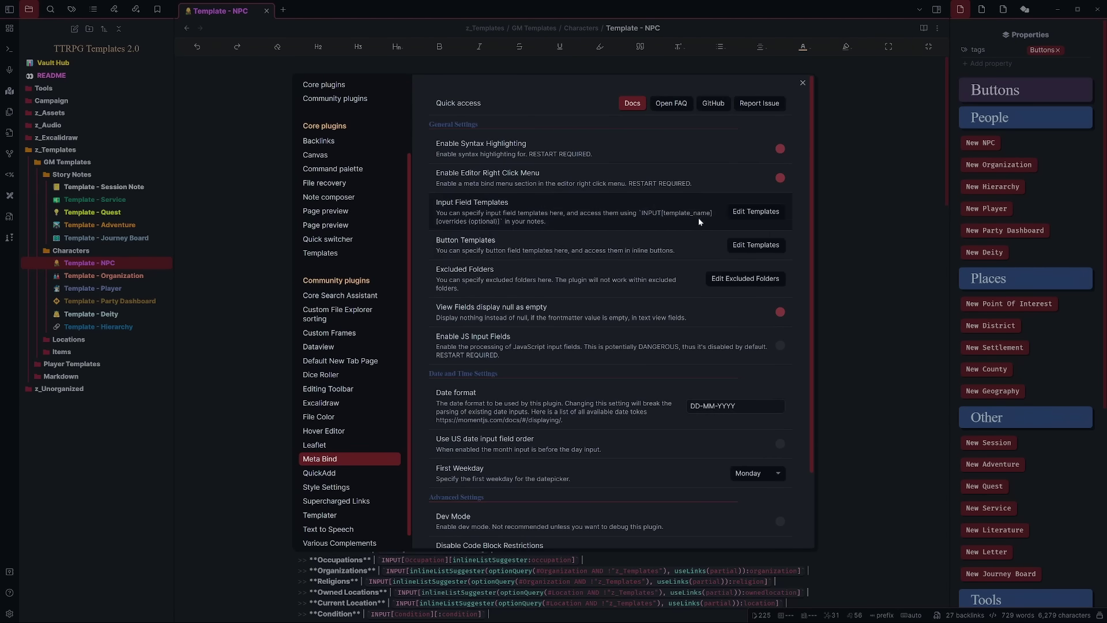
click(751, 216)
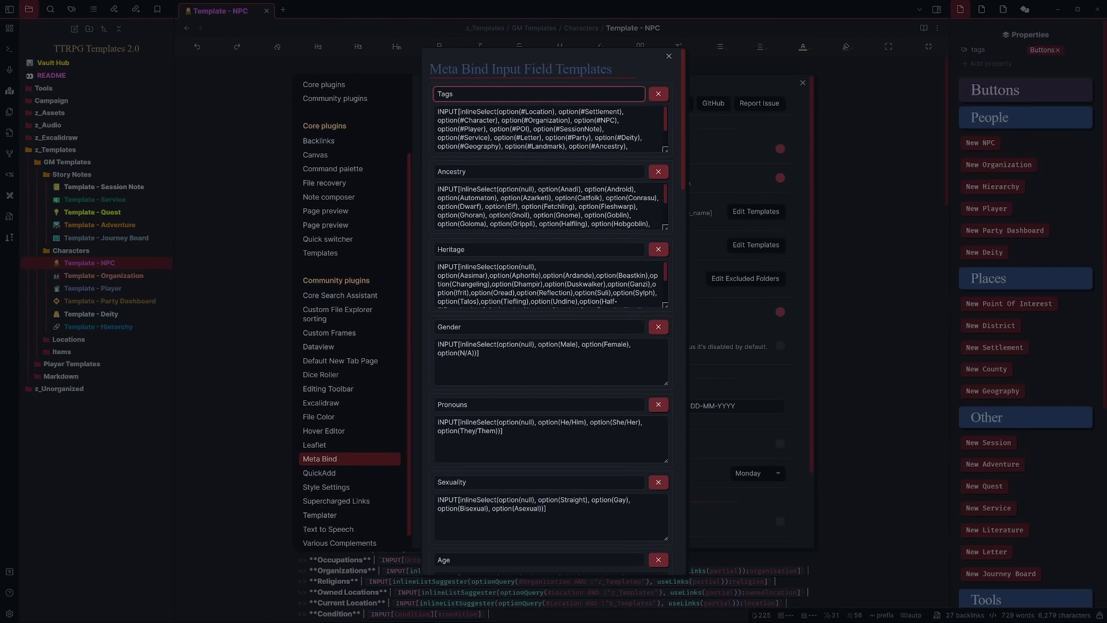
key(Tab)
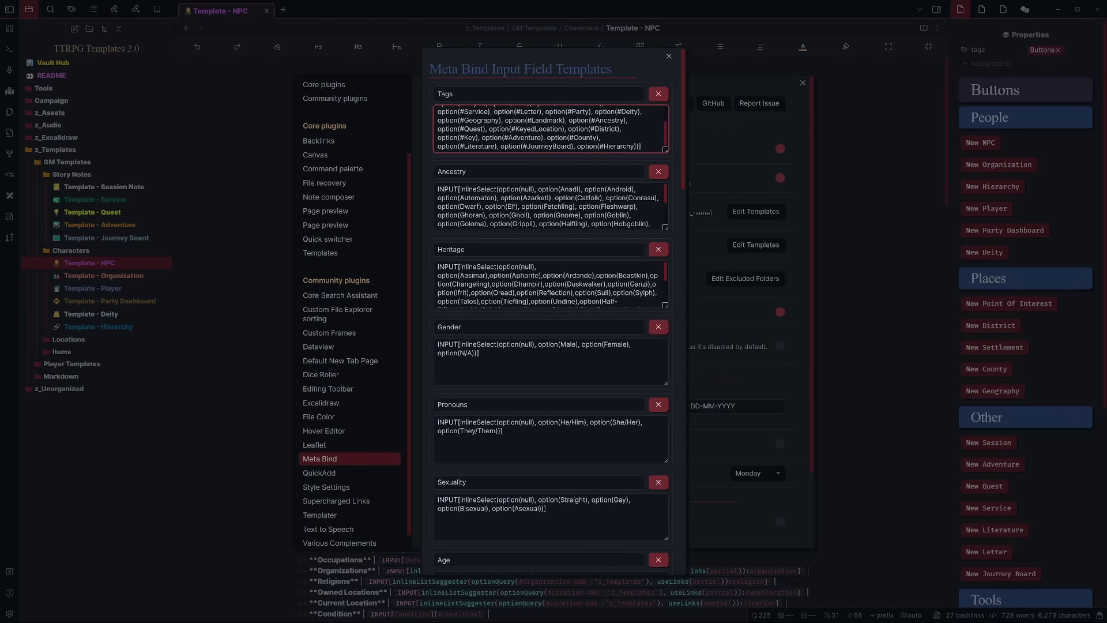
scroll(667, 141, up, 2)
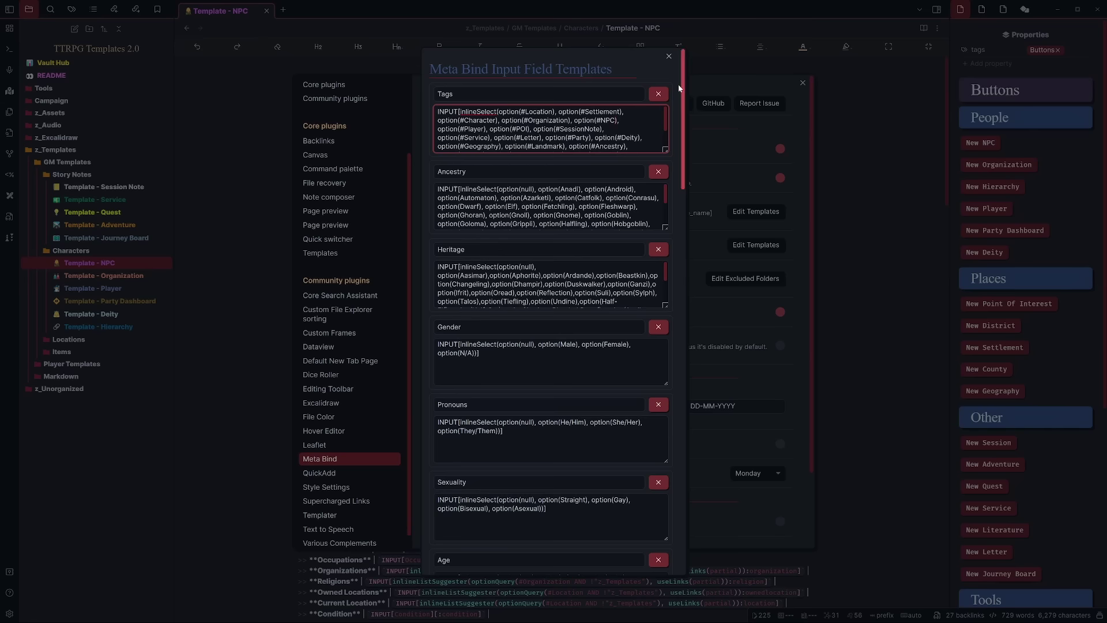
click(669, 57)
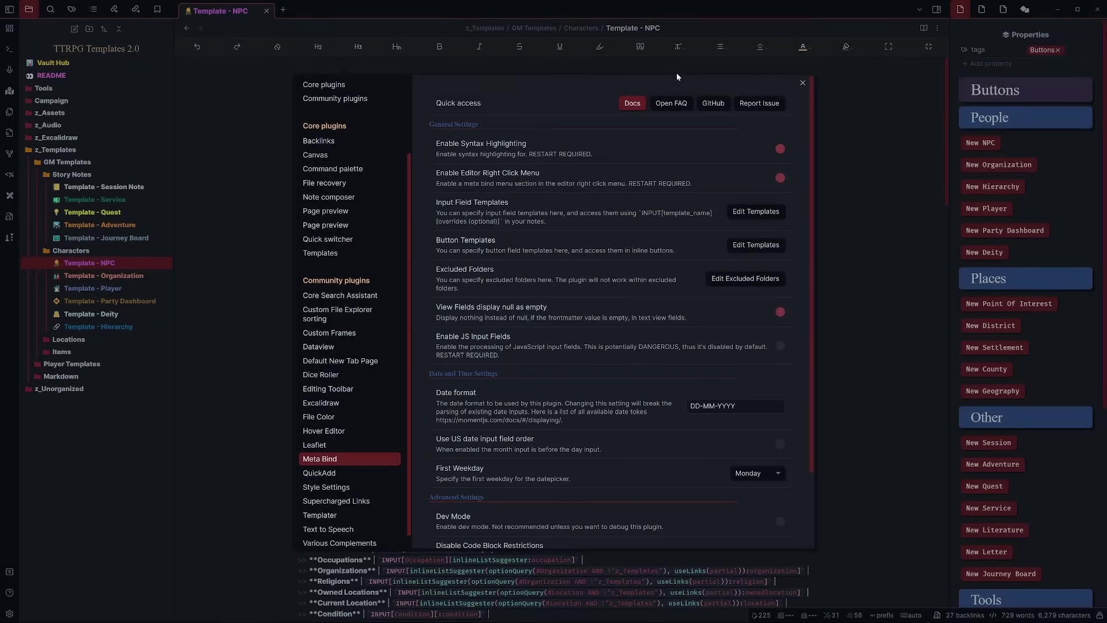
click(802, 83)
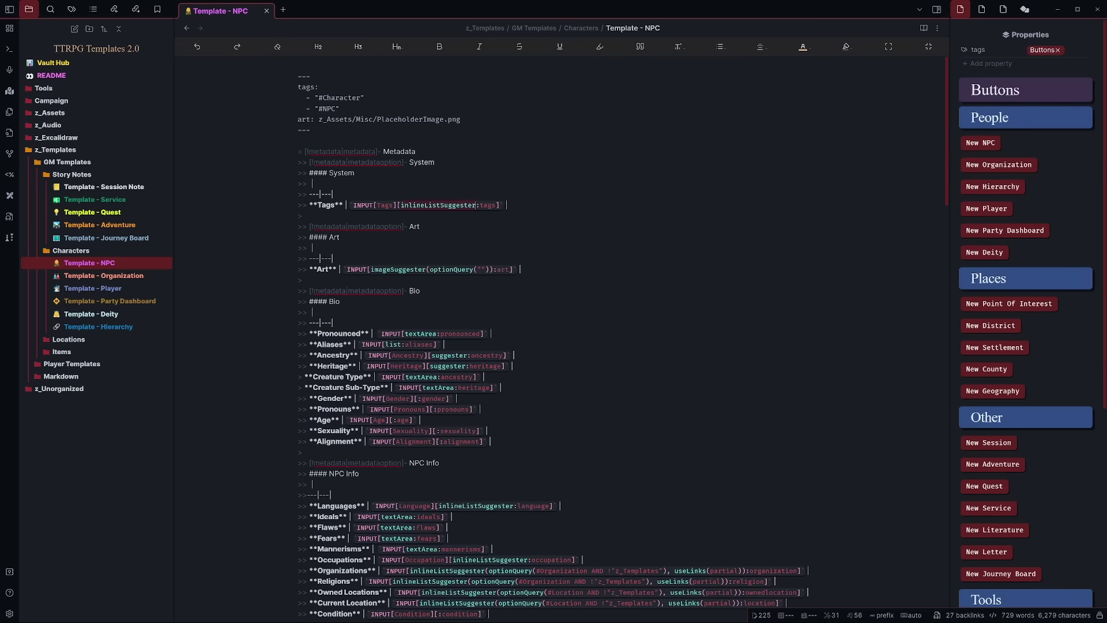
Show the NPC template in reading view, expand its System metadata and look at the tags available to add.
click(924, 30)
click(593, 130)
click(577, 147)
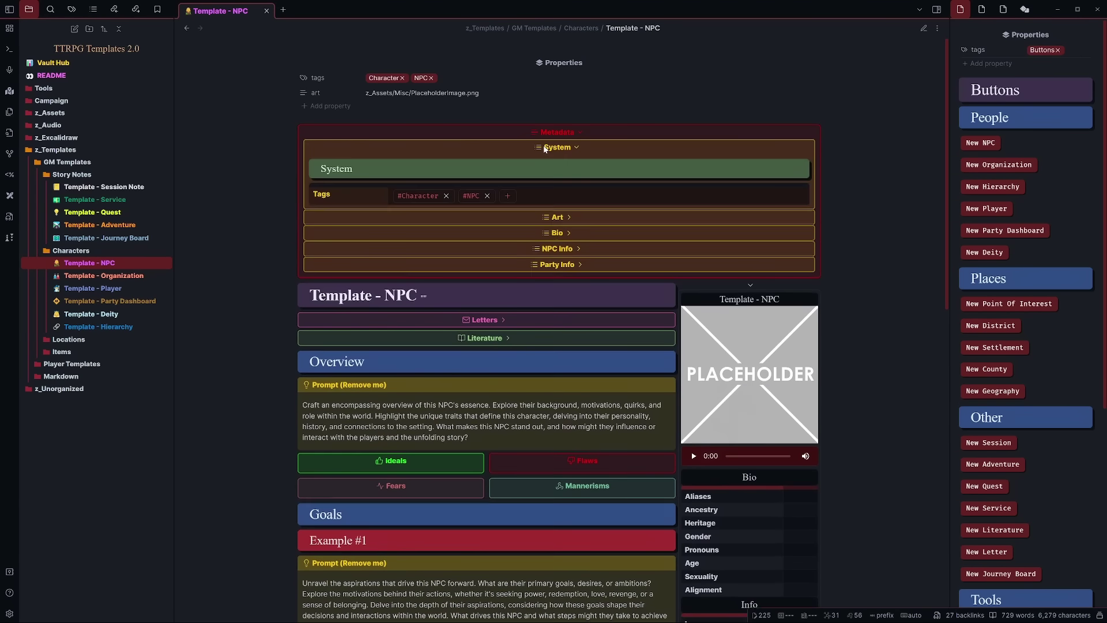
click(506, 196)
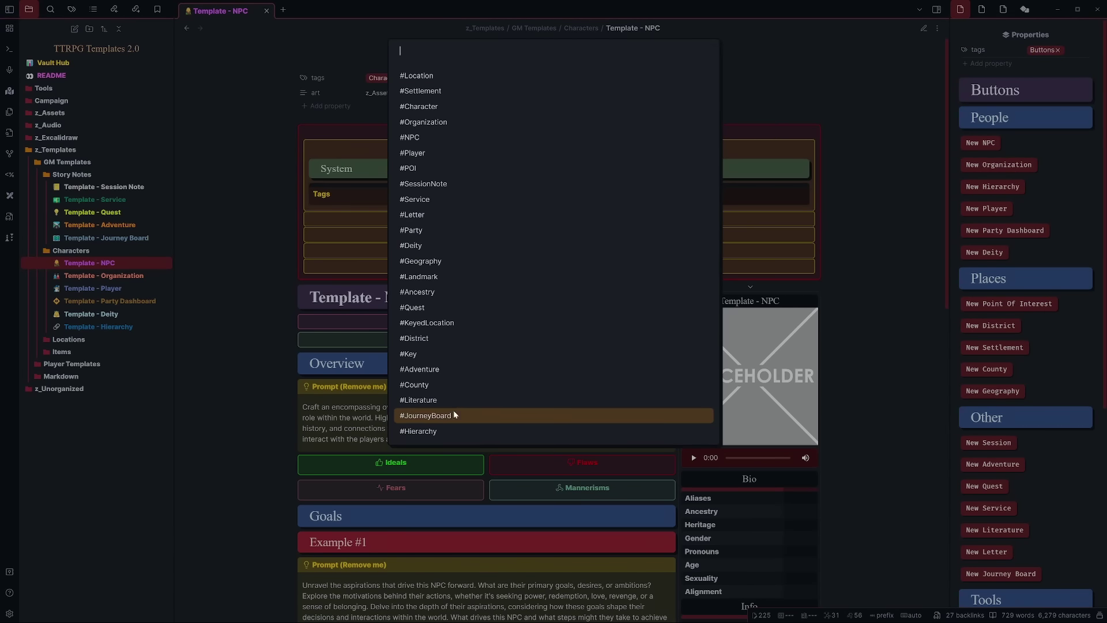
click(262, 268)
Return to the NPC template's source and examine the input field code for the Art, Bio and NPC Info metadata.
key(ctrl+e)
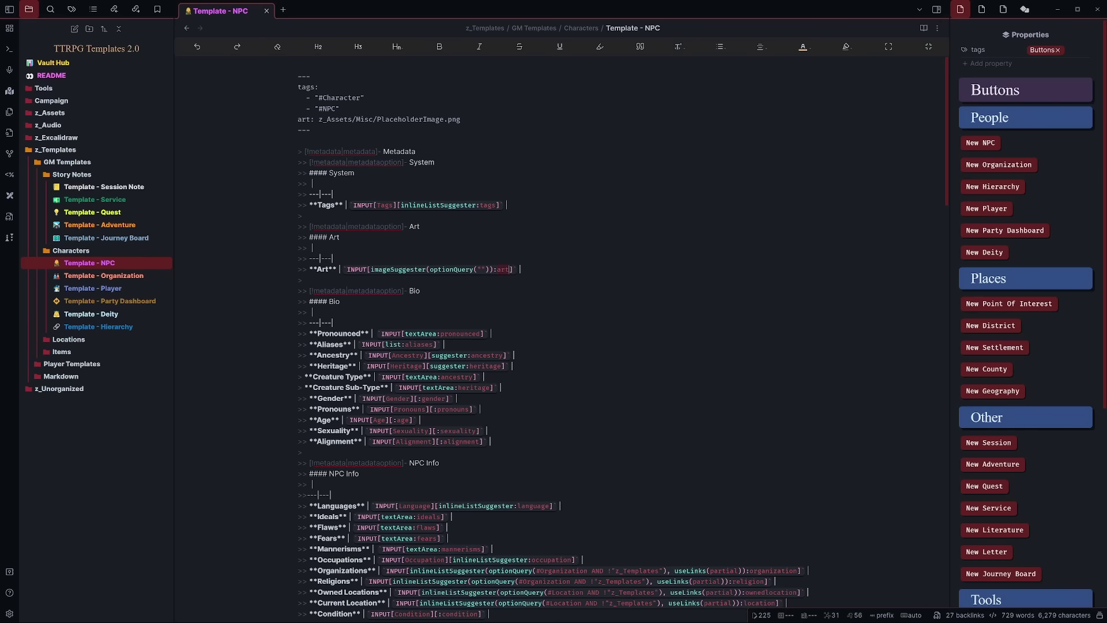
scroll(559, 334, down, 1)
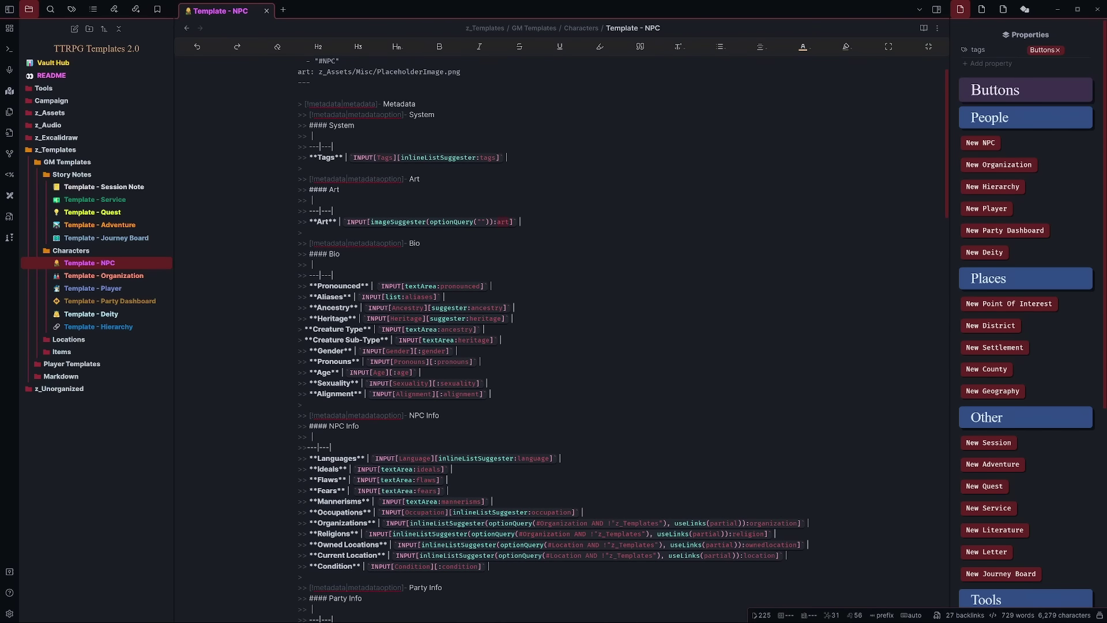
scroll(559, 334, down, 1)
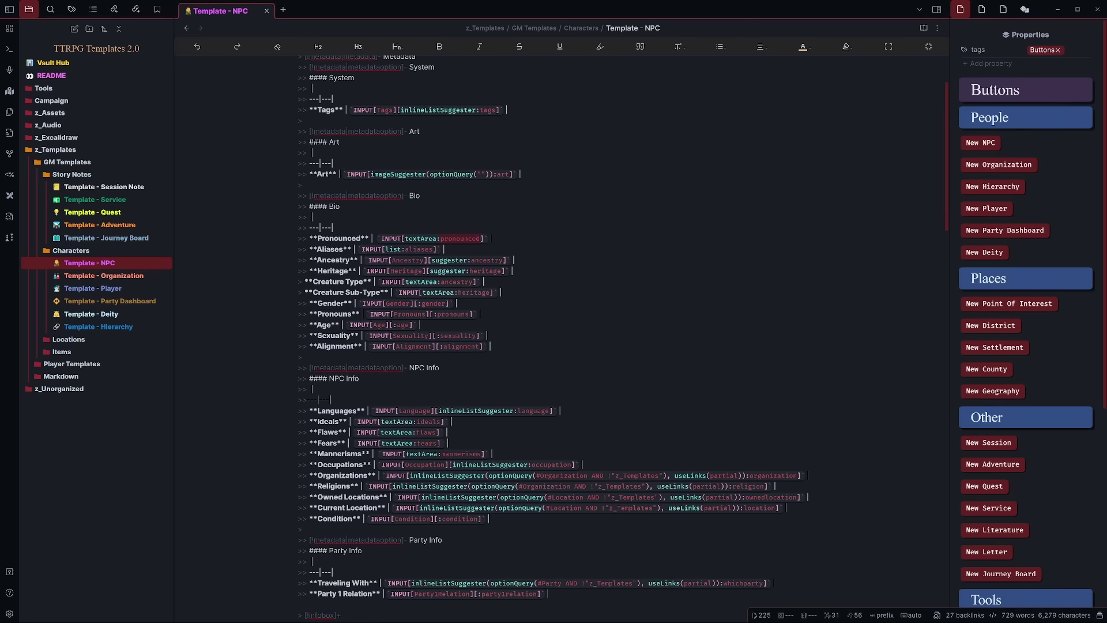
Show the NPC template in reading view, expand its Bio metadata and look at the Gender and Ancestry choices.
click(922, 28)
click(569, 147)
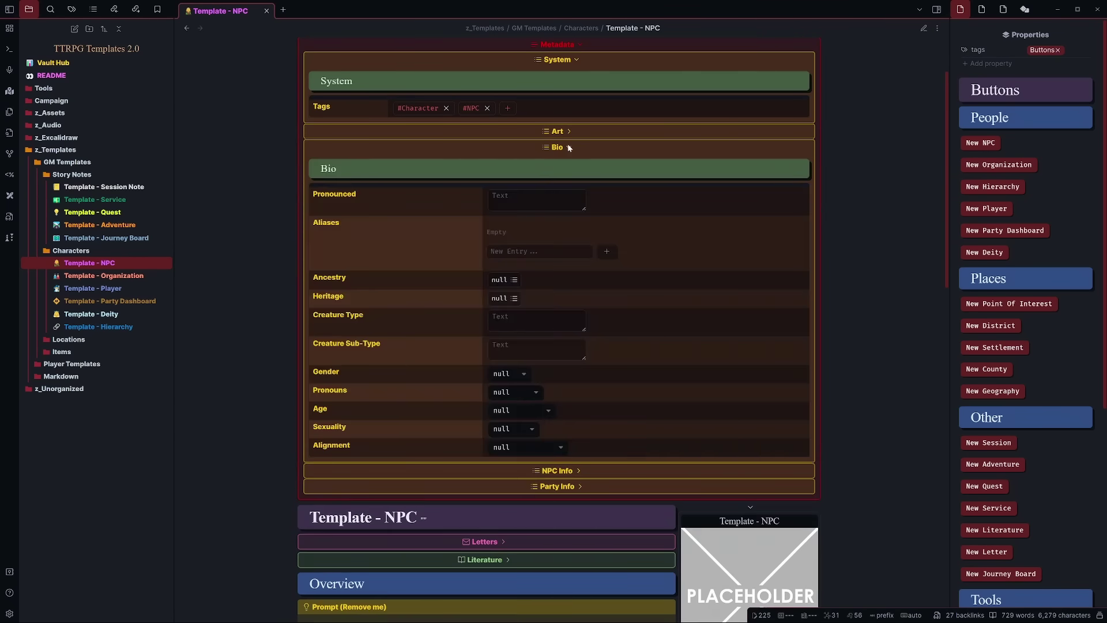
scroll(503, 332, down, 1)
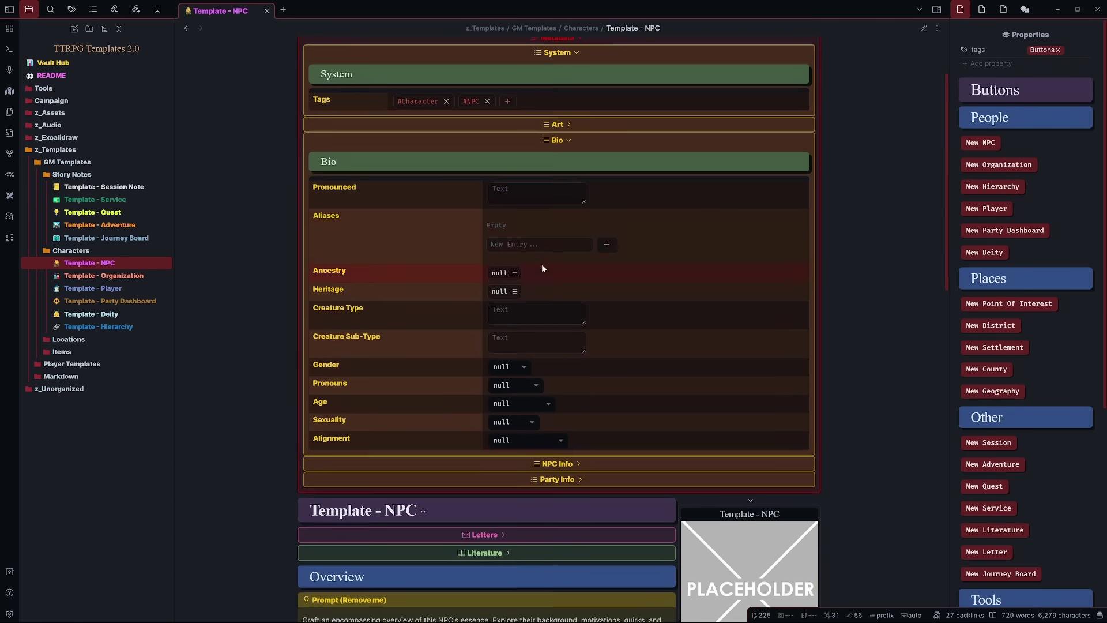
click(502, 329)
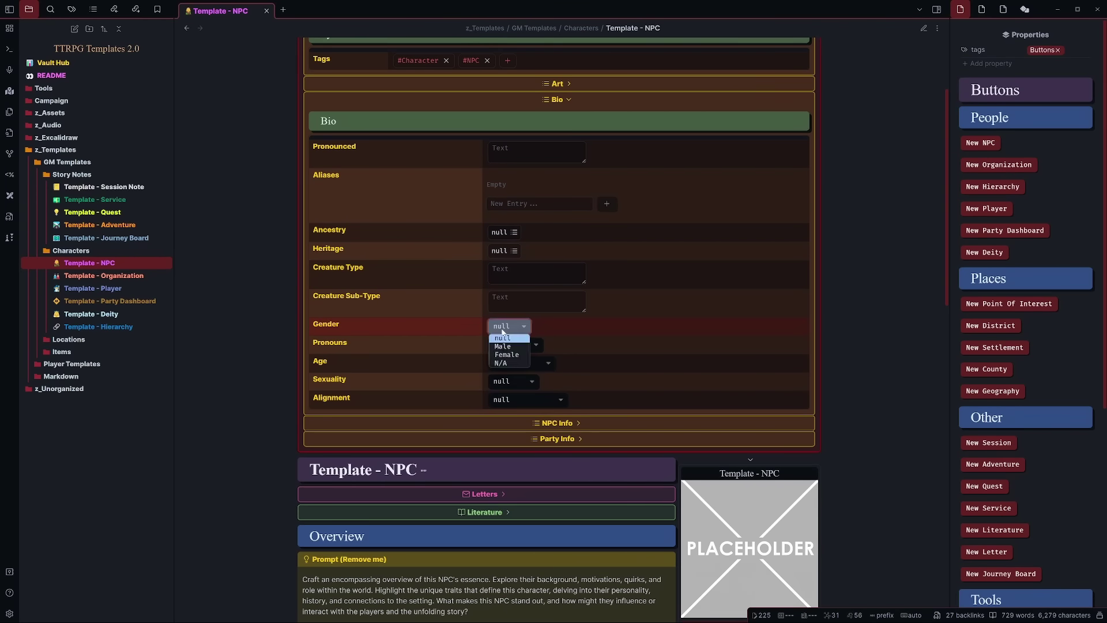
click(518, 327)
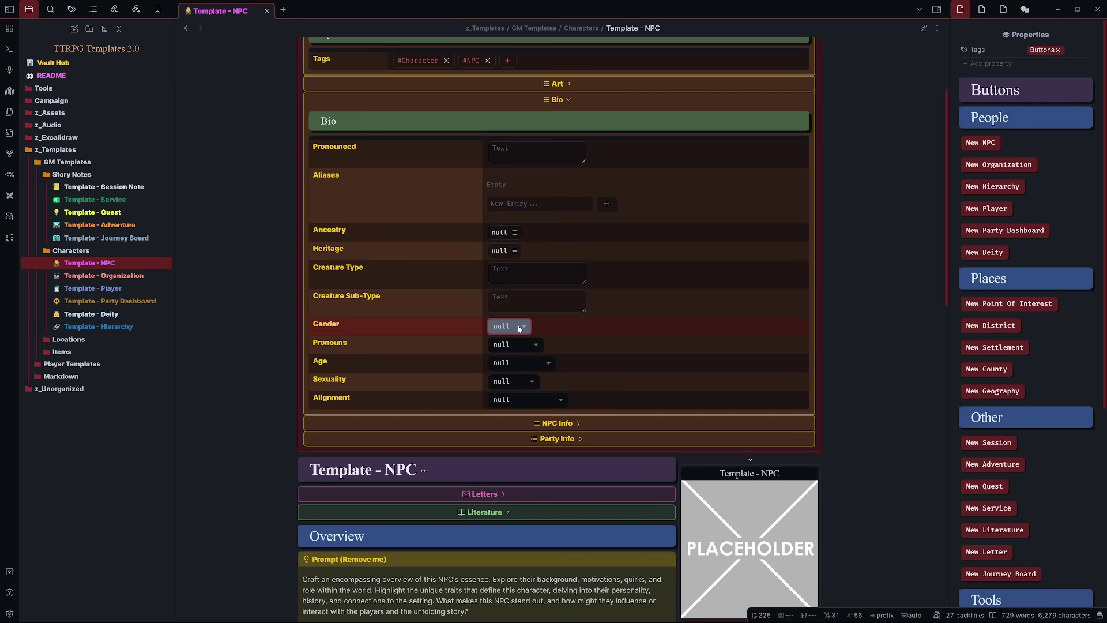
click(511, 232)
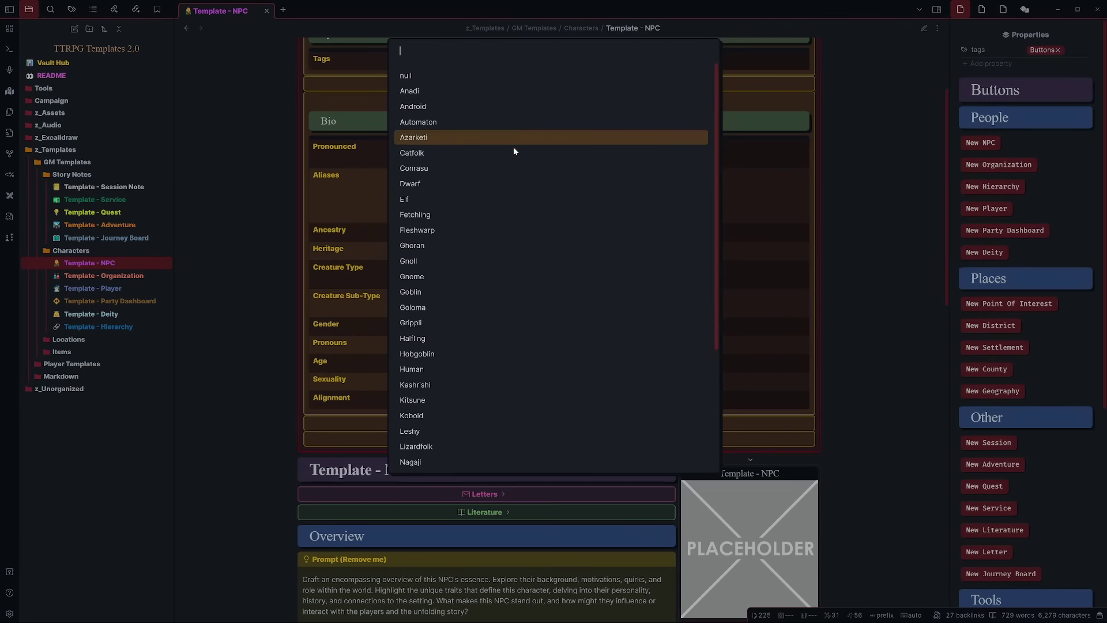
key(Escape)
Compare the Gender dropdown with the Heritage suggester list in the Bio metadata.
click(502, 327)
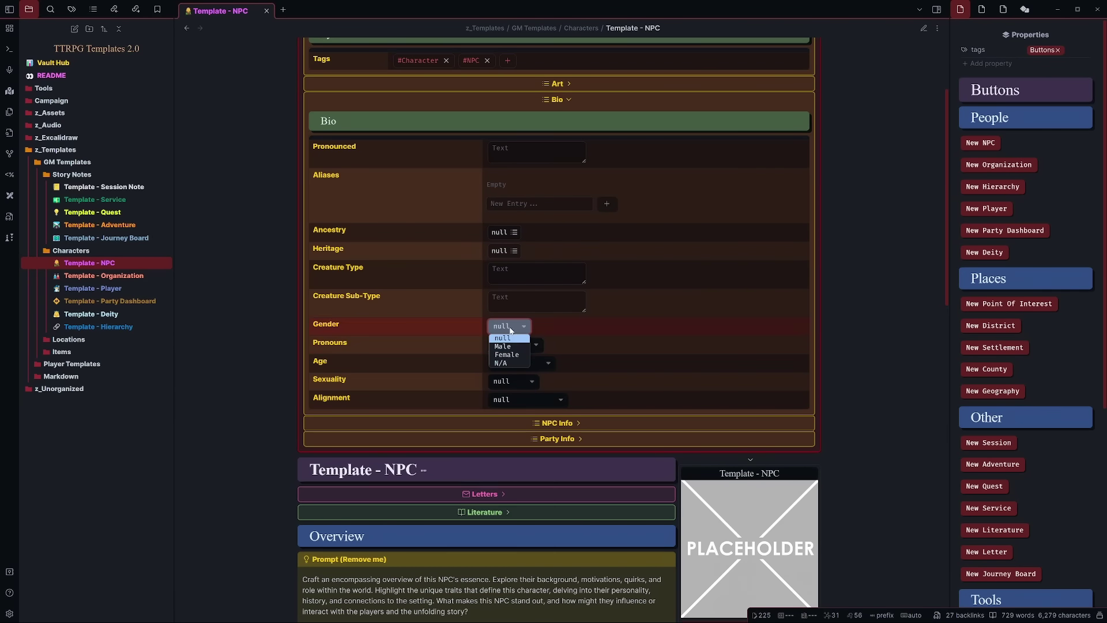
key(Escape)
click(514, 251)
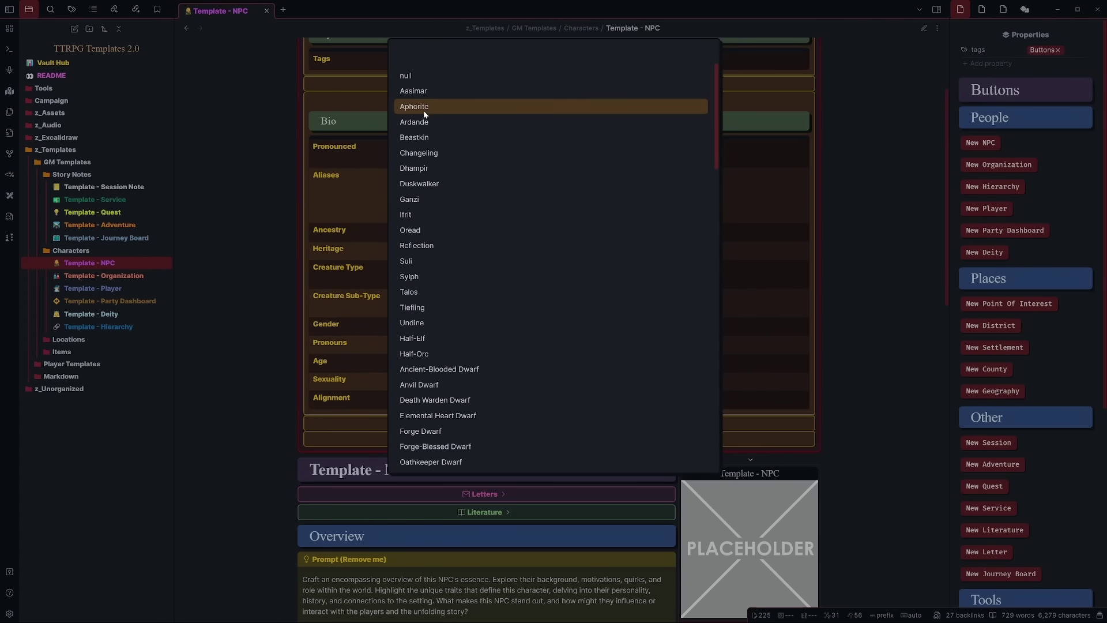
key(Escape)
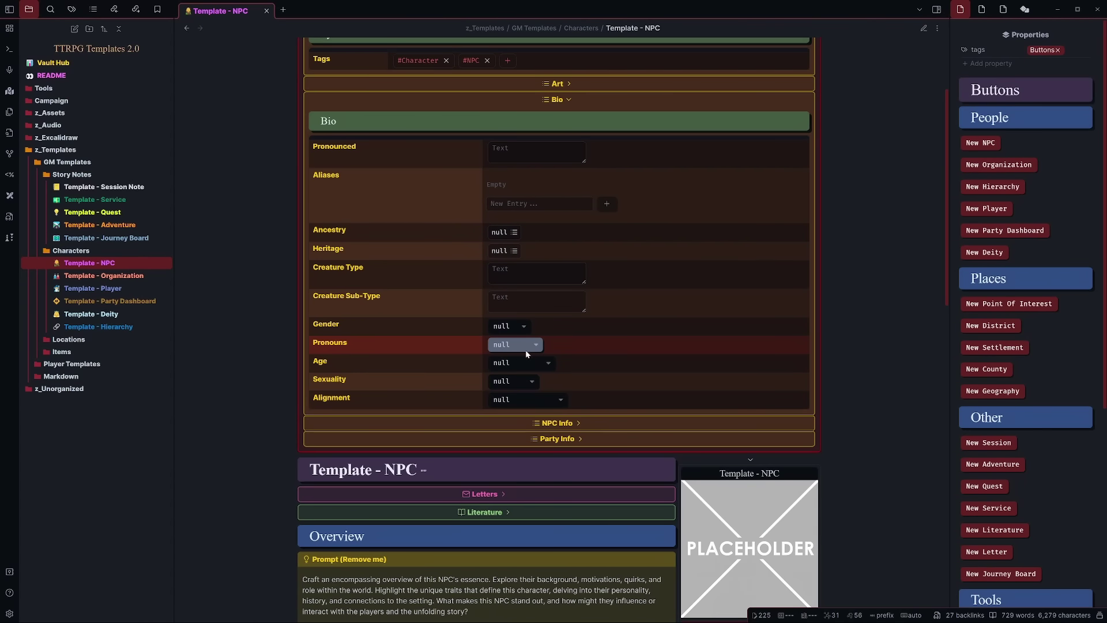
Look at the choices in the Pronouns, Age and Sexuality dropdowns of the Bio metadata.
click(525, 351)
click(511, 348)
click(516, 362)
click(517, 377)
click(540, 362)
click(519, 376)
Return to the NPC template's source and examine the NPC Info, Party Info and infobox code.
click(923, 28)
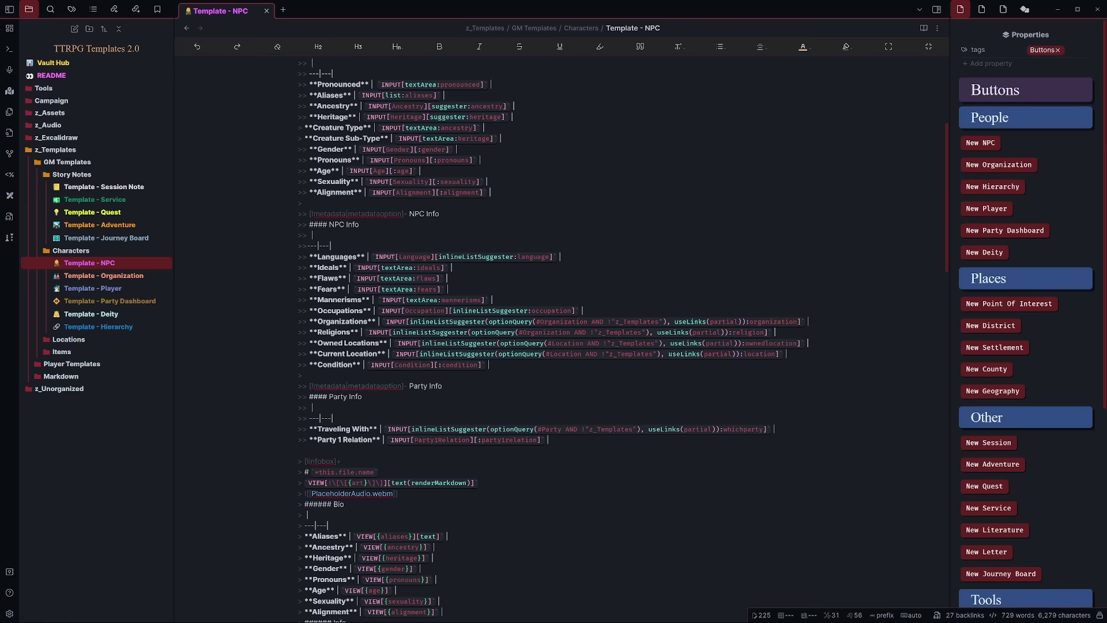
scroll(553, 339, down, 5)
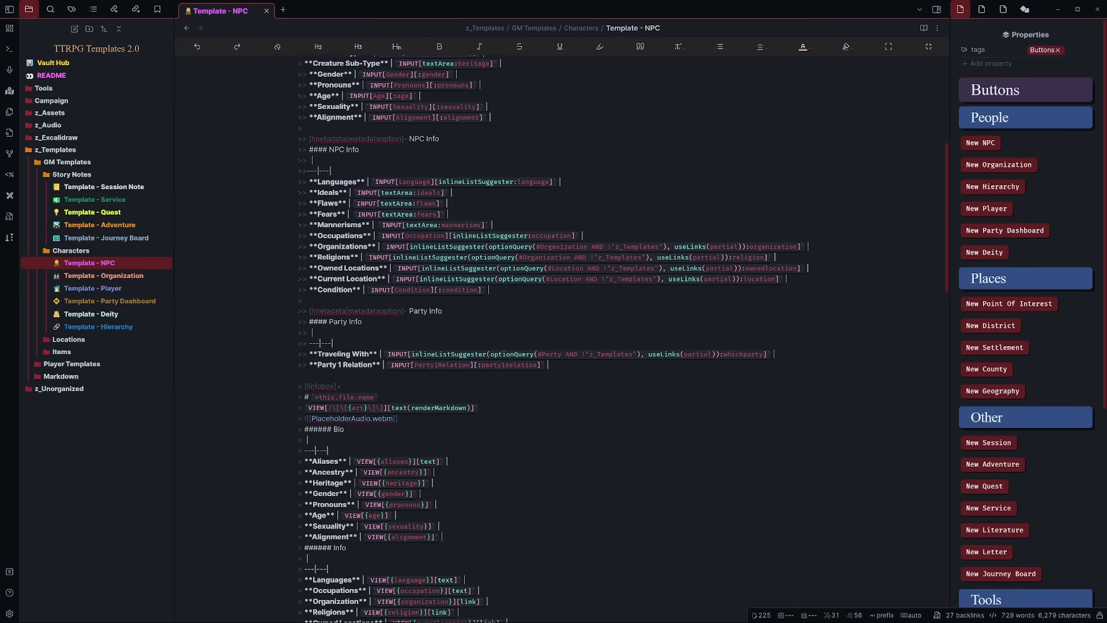
scroll(553, 339, down, 2)
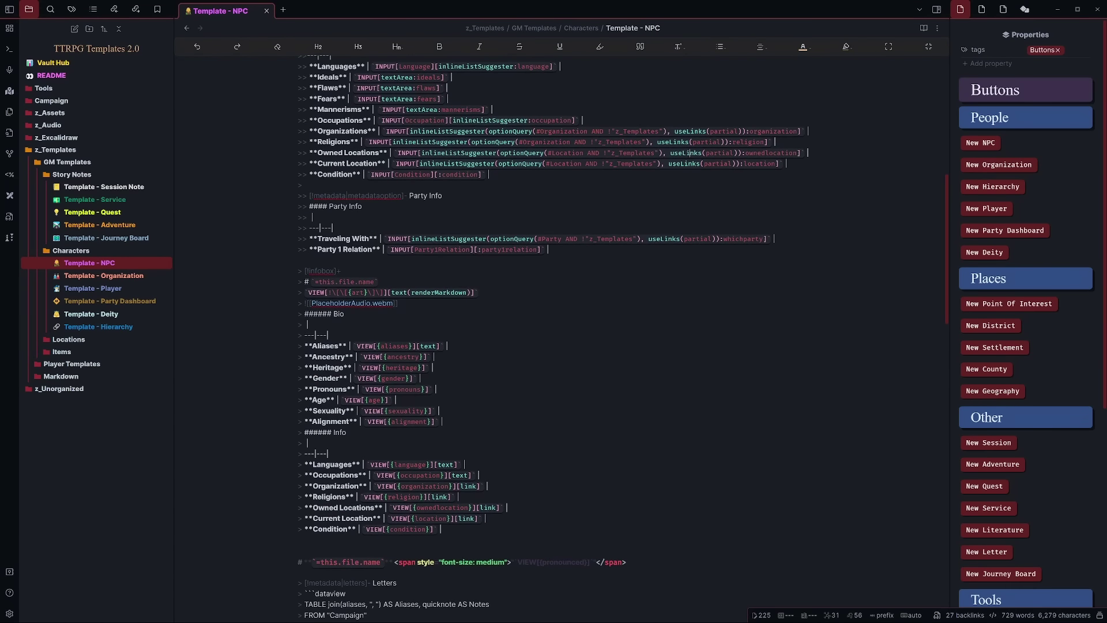
Open the Organization template and examine the input fields of its metadata and the view fields of its infobox.
click(125, 279)
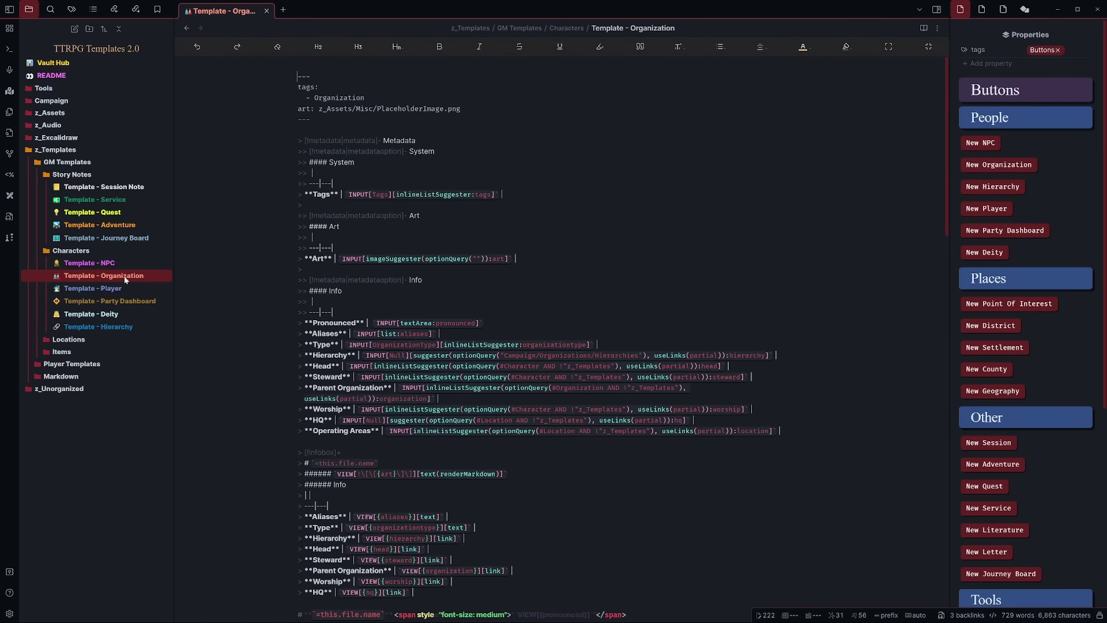
scroll(621, 339, down, 2)
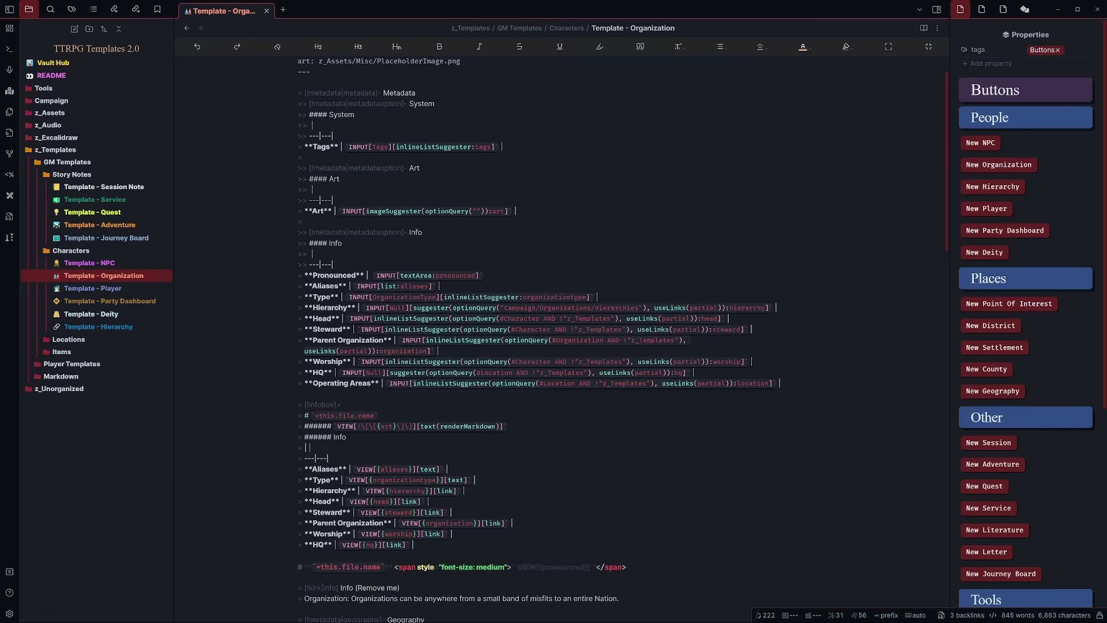
scroll(535, 339, down, 2)
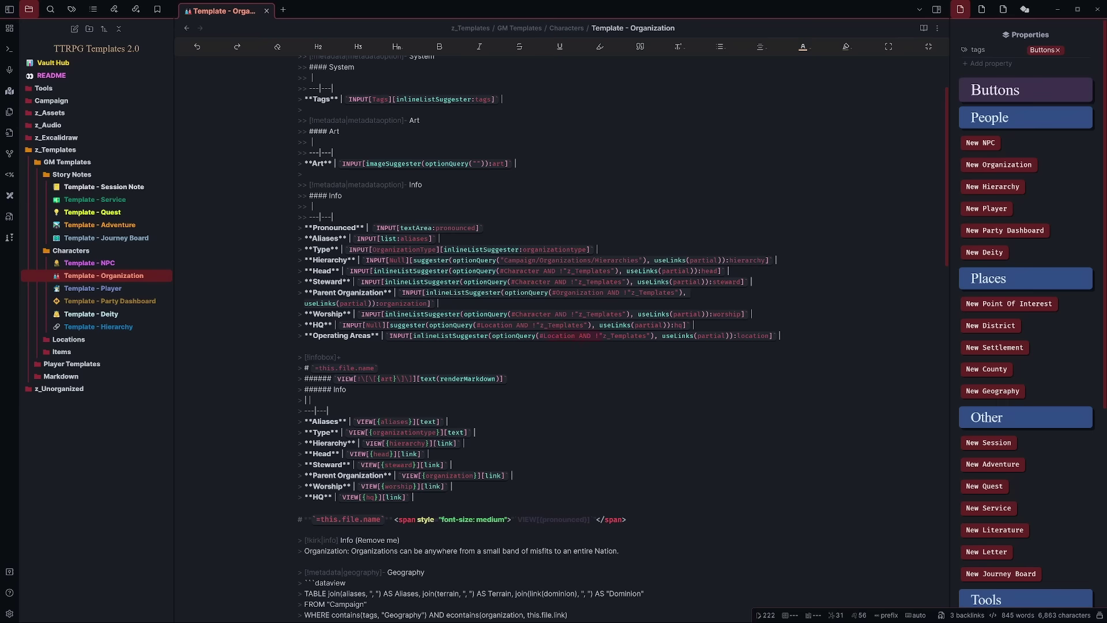
scroll(622, 337, down, 1)
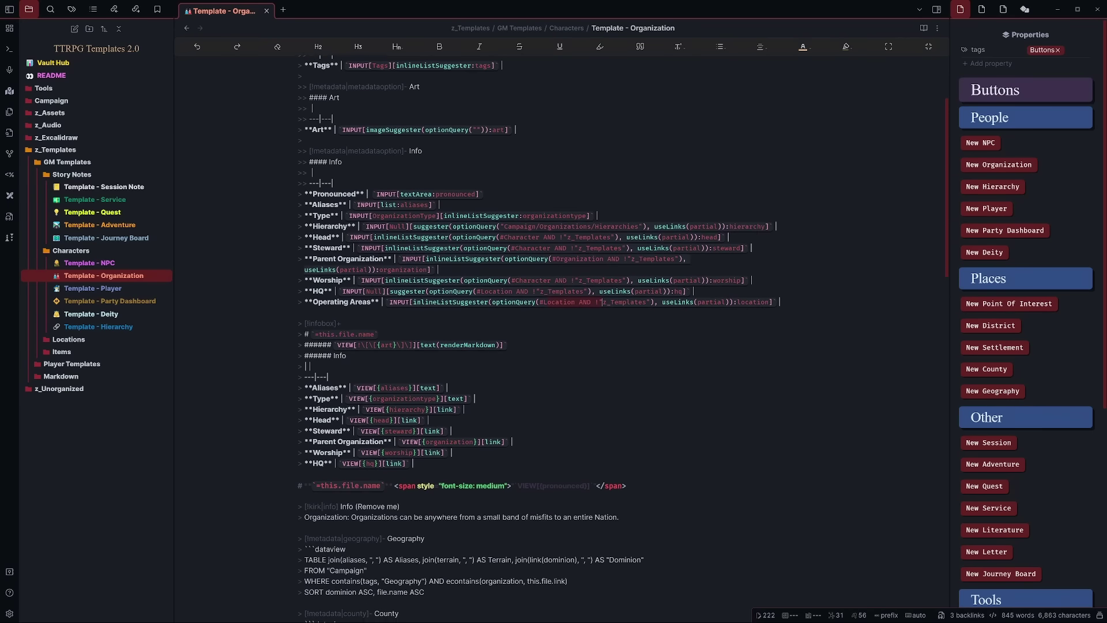
scroll(623, 337, down, 2)
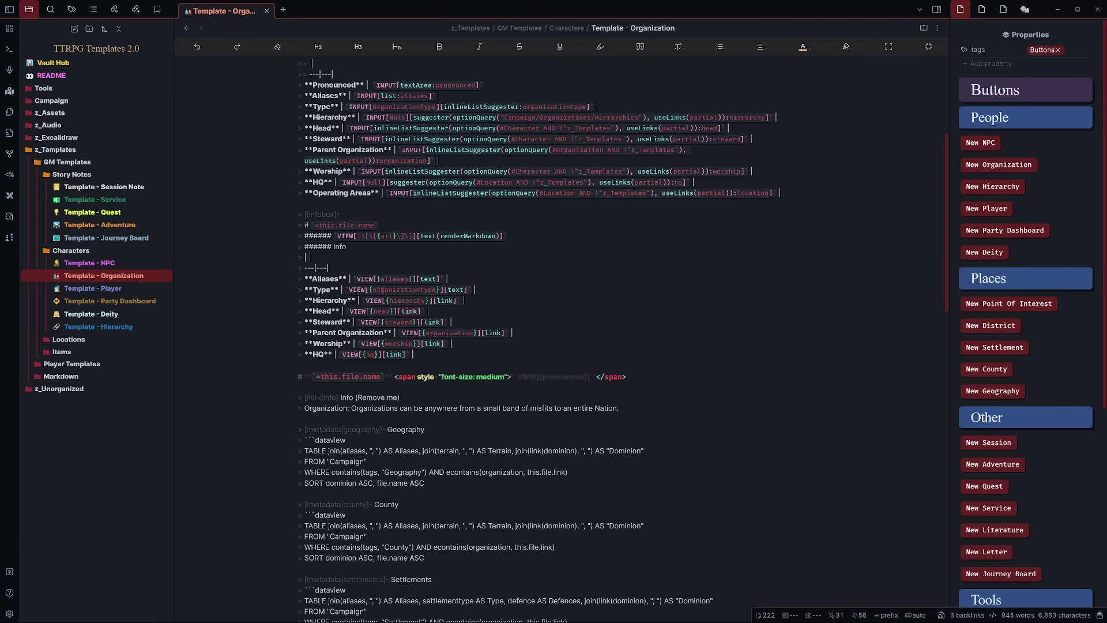
scroll(554, 323, up, 3)
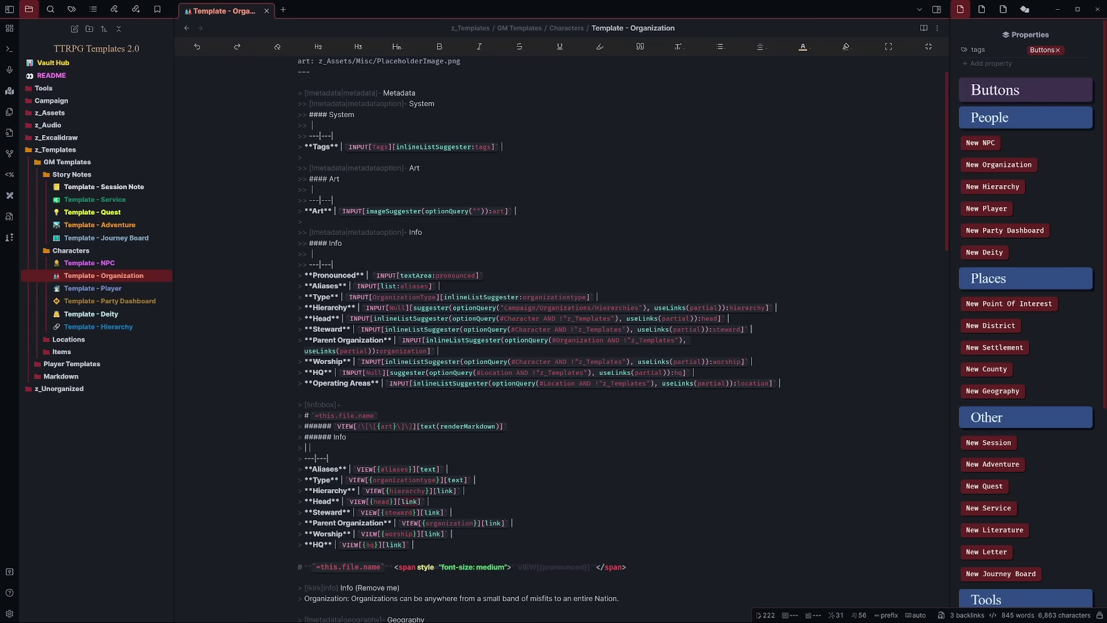
scroll(553, 323, down, 5)
scroll(554, 322, up, 6)
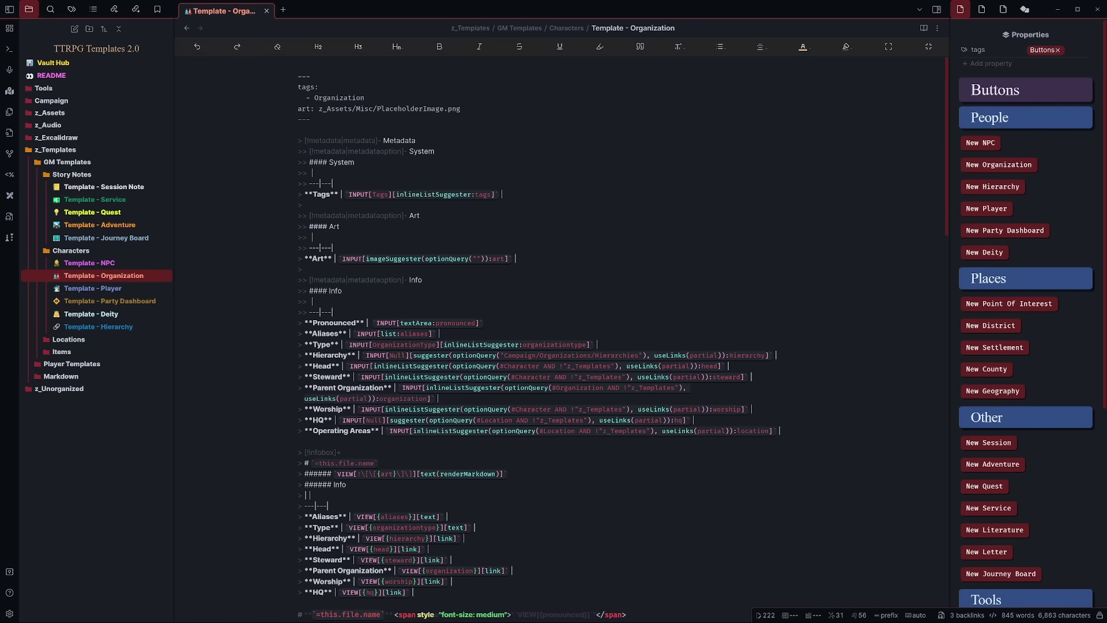
scroll(623, 339, down, 1)
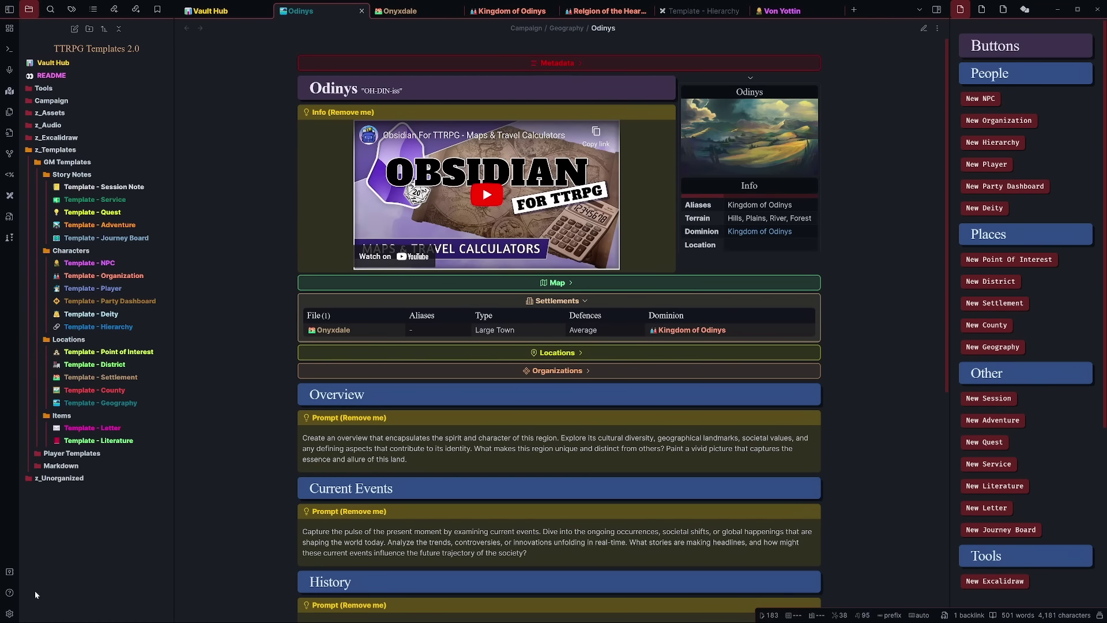
Open the Input Field Templates of the Meta Bind plugin for editing in the settings.
click(9, 612)
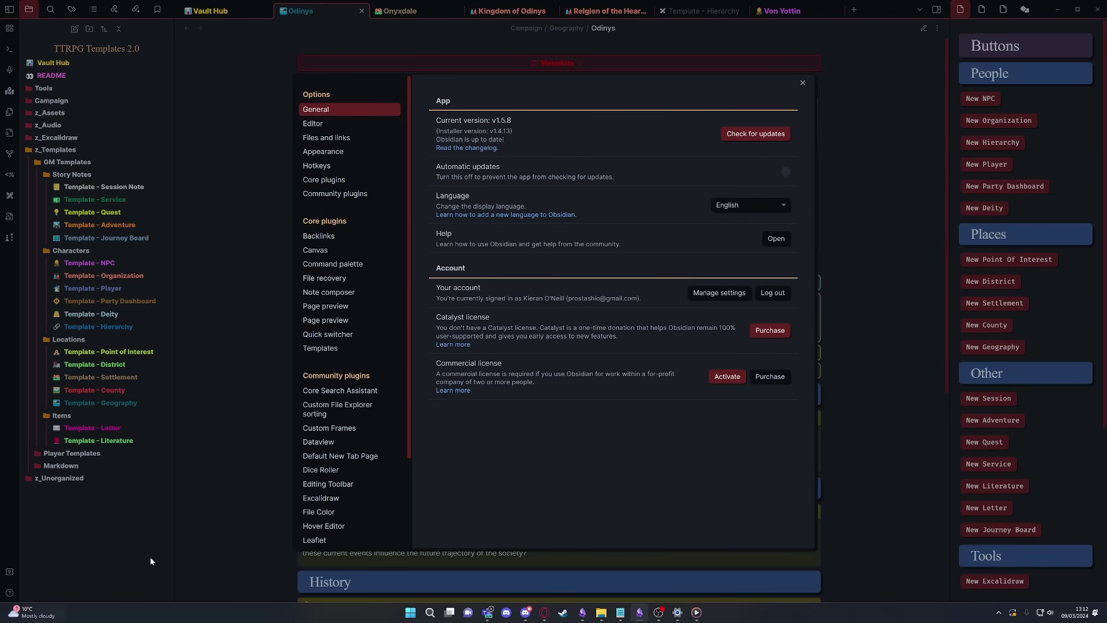
scroll(334, 449, down, 1)
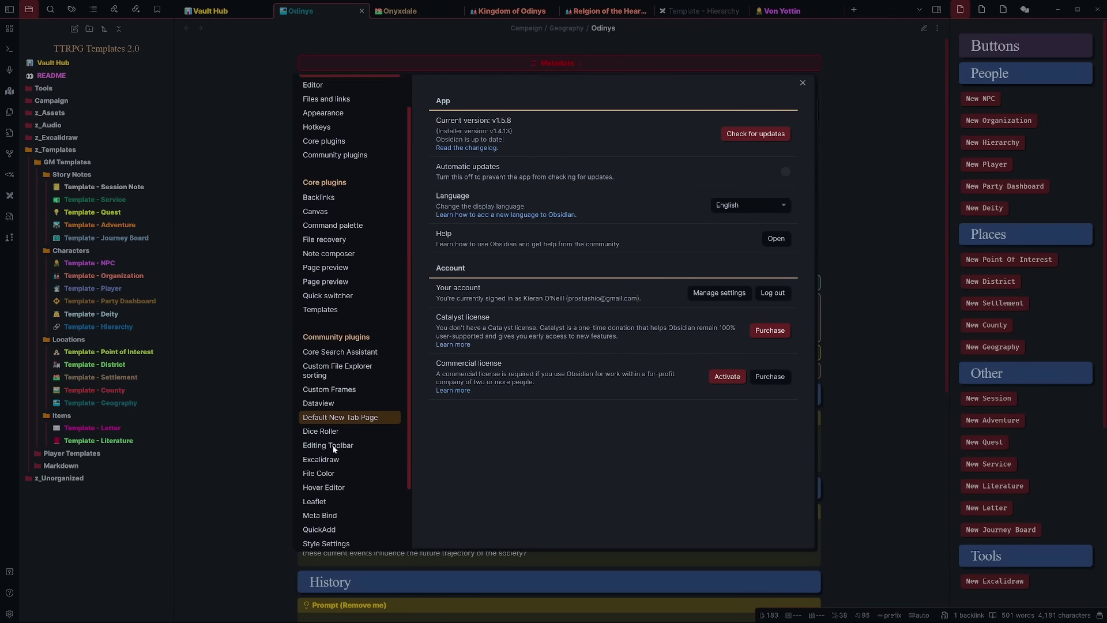
scroll(335, 449, down, 2)
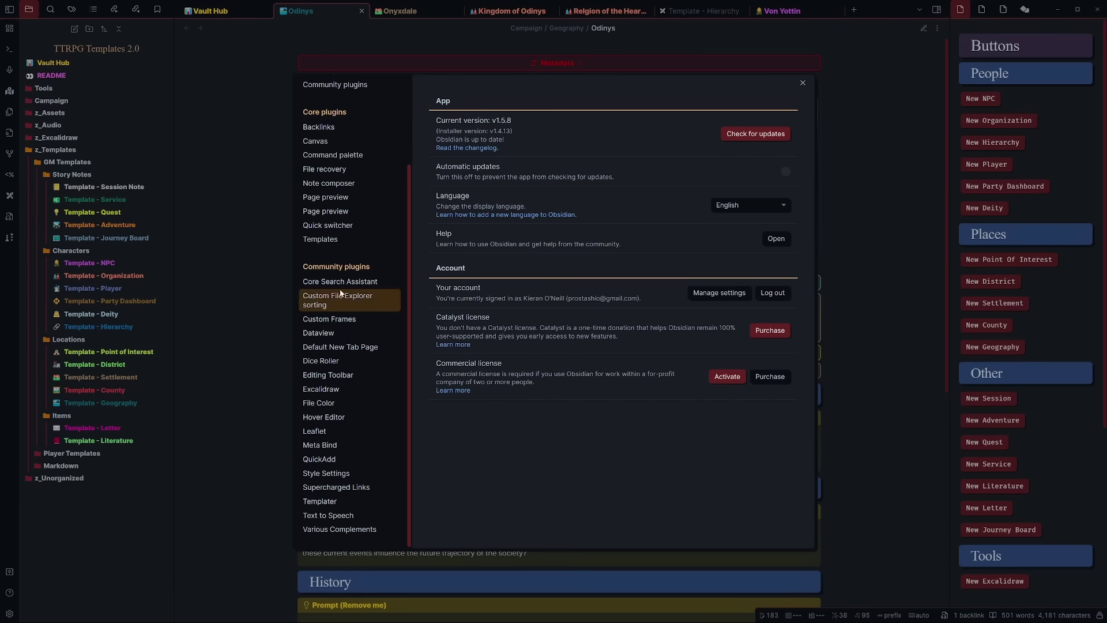
click(360, 443)
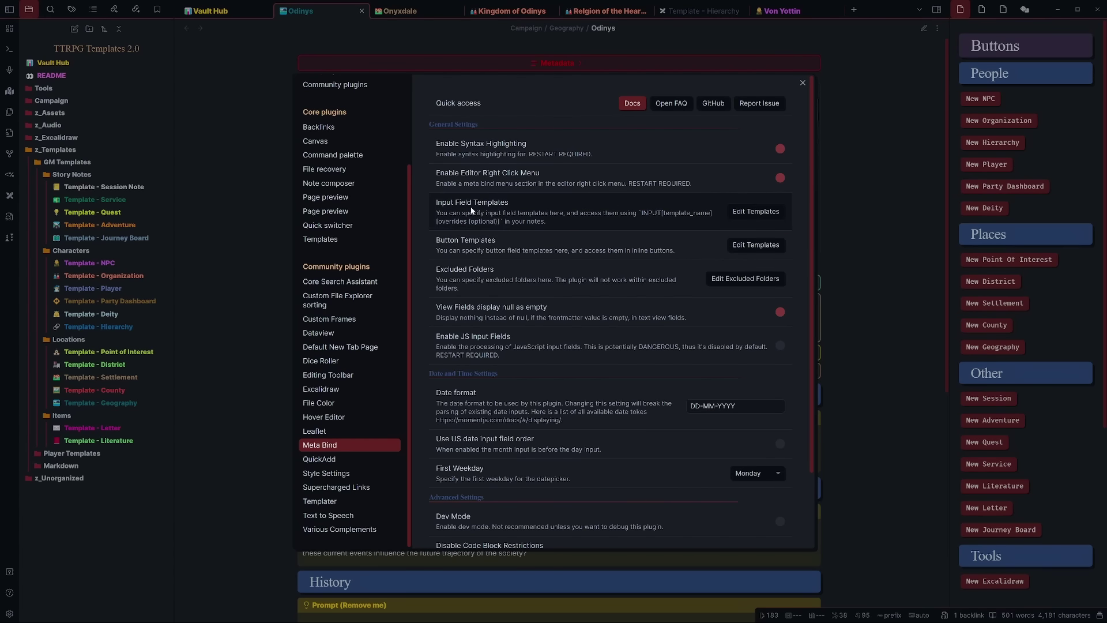
click(733, 211)
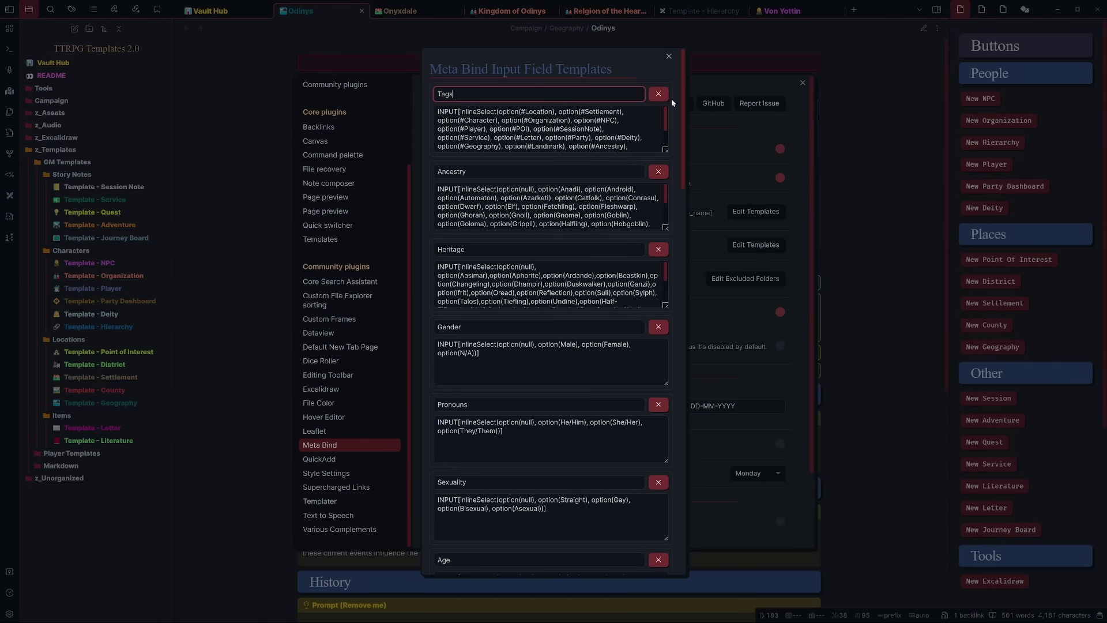
Review Meta Bind's input field templates from Tags through DeityPower and save the list.
drag(678, 88, 673, 367)
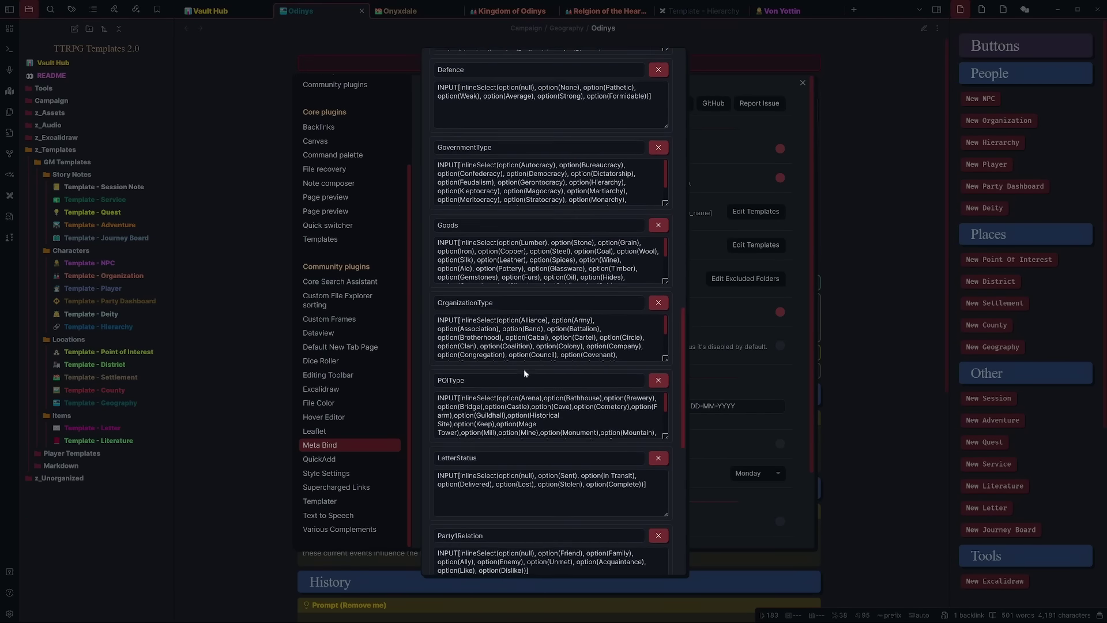
scroll(552, 311, down, 2)
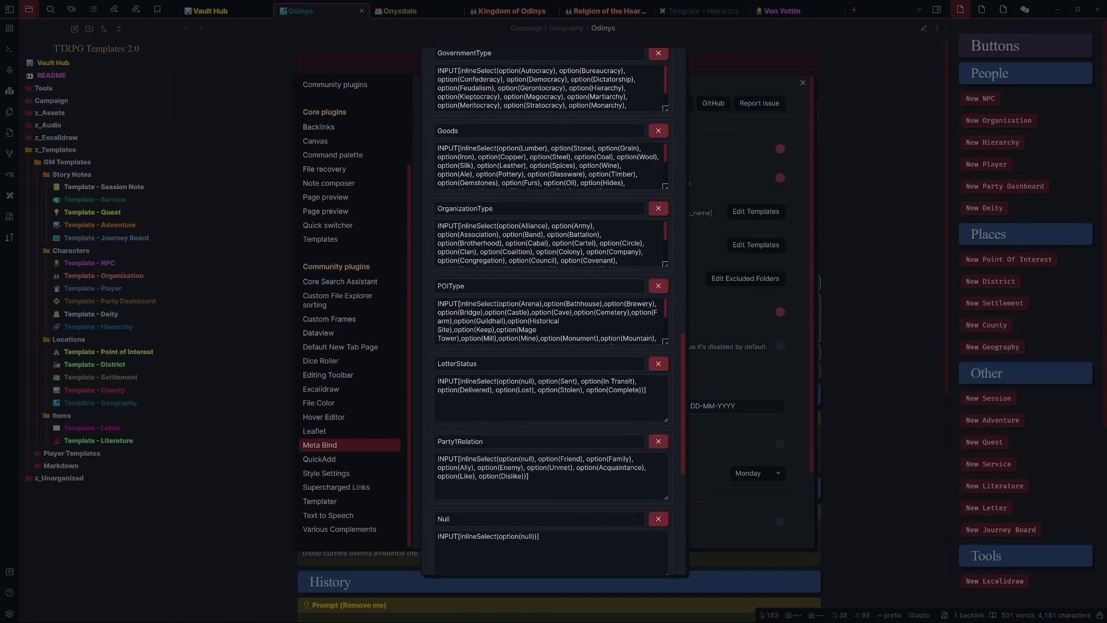
scroll(502, 427, down, 8)
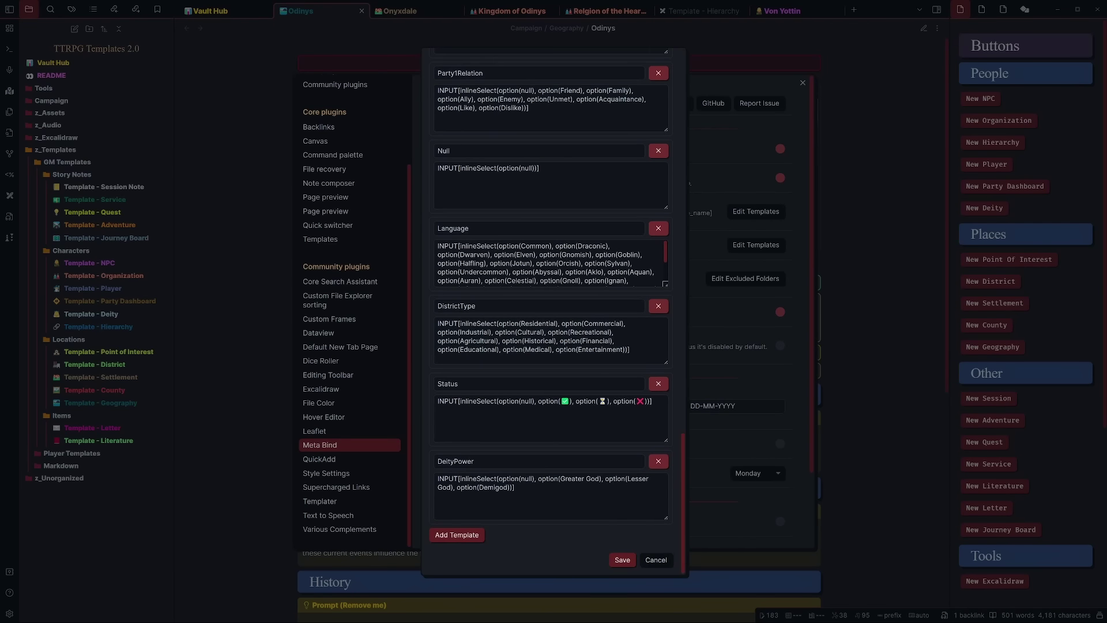
scroll(672, 424, up, 20)
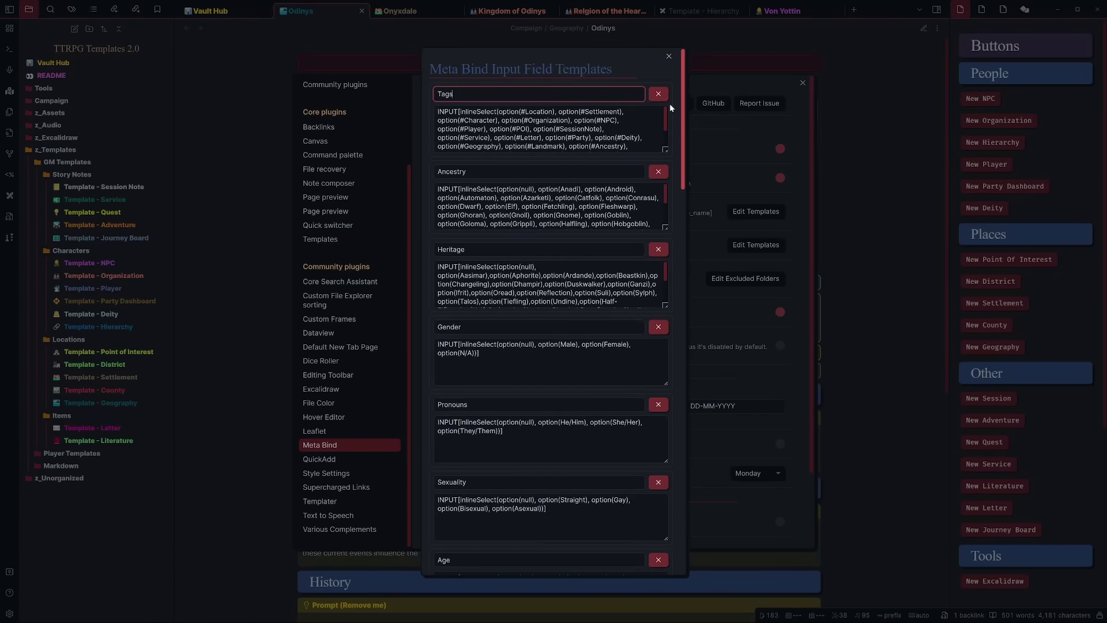
scroll(669, 103, down, 20)
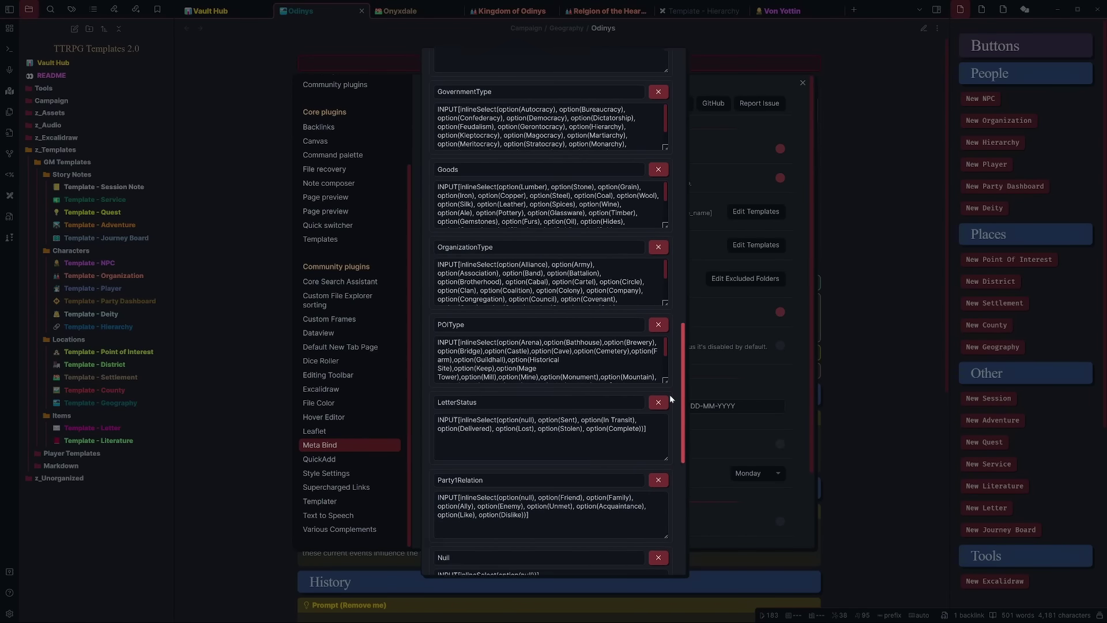
scroll(670, 398, down, 5)
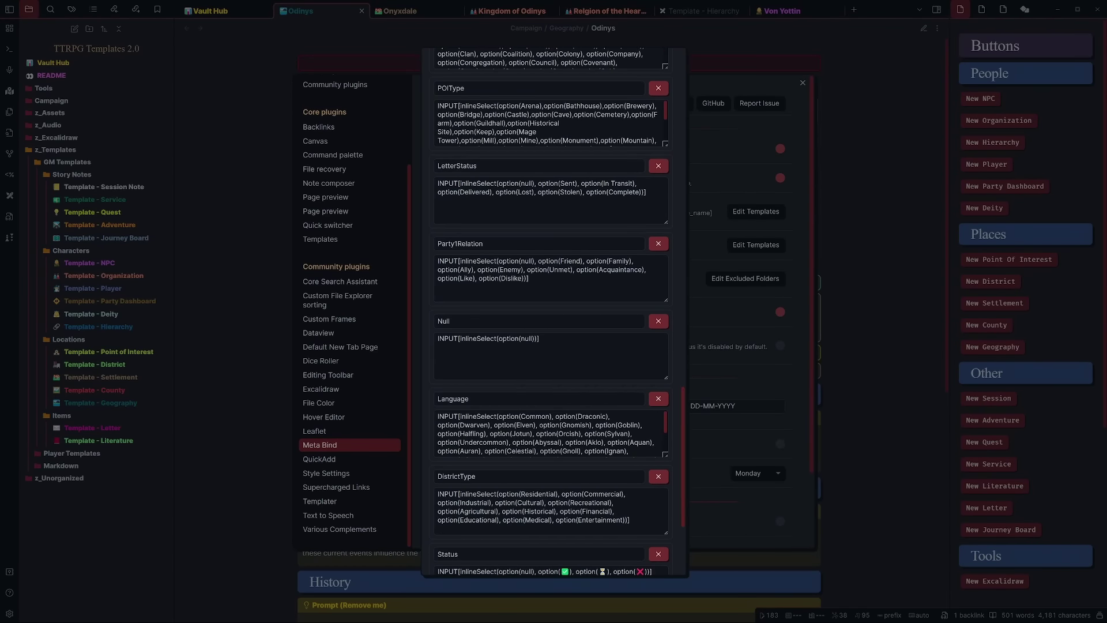
scroll(433, 306, down, 3)
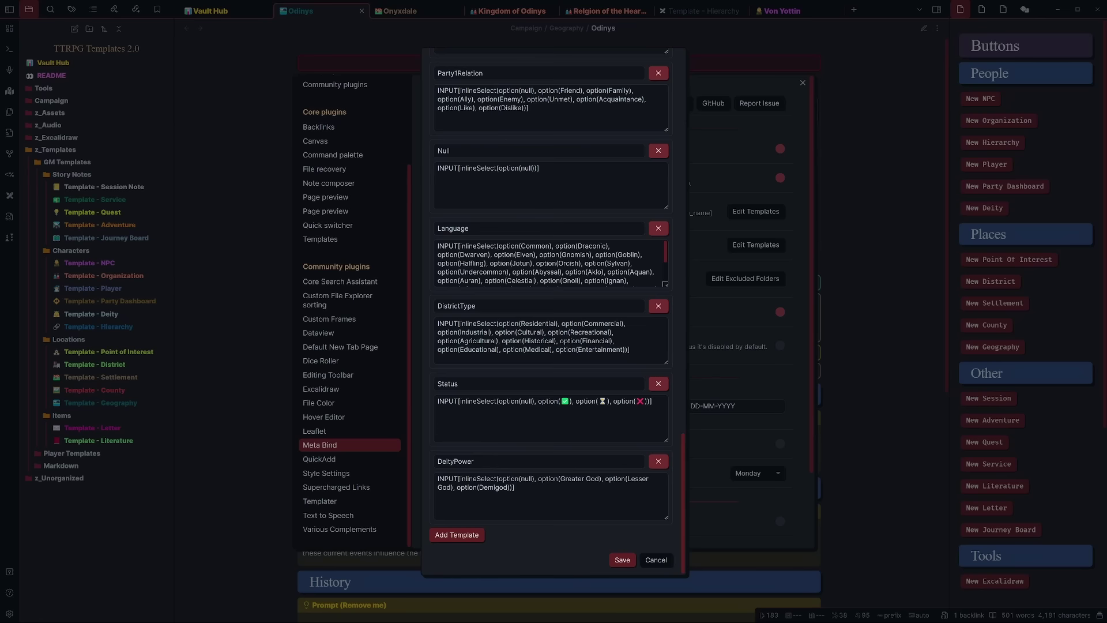
click(622, 559)
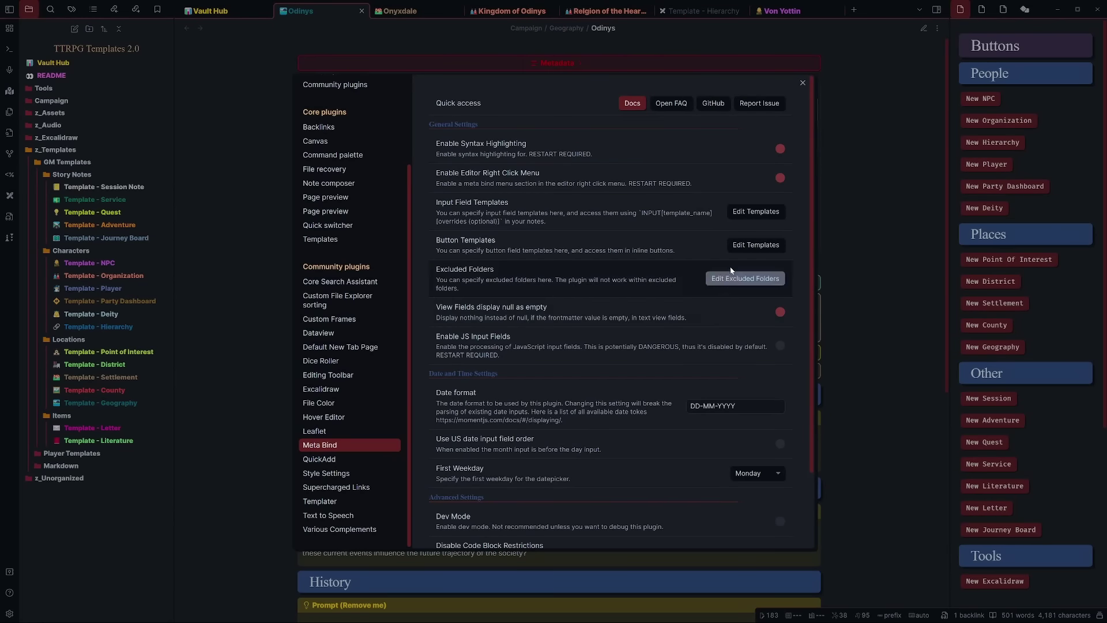
Open Meta Bind's Button Templates, review the entries from New-NPC through New-Session, and close the list.
click(739, 248)
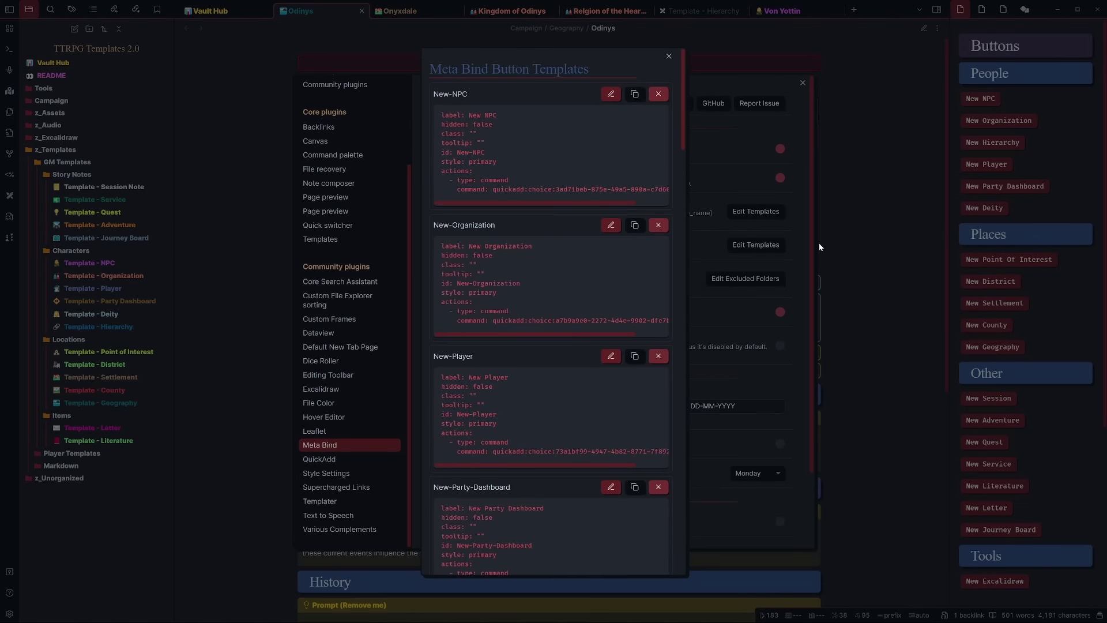
scroll(523, 158, down, 3)
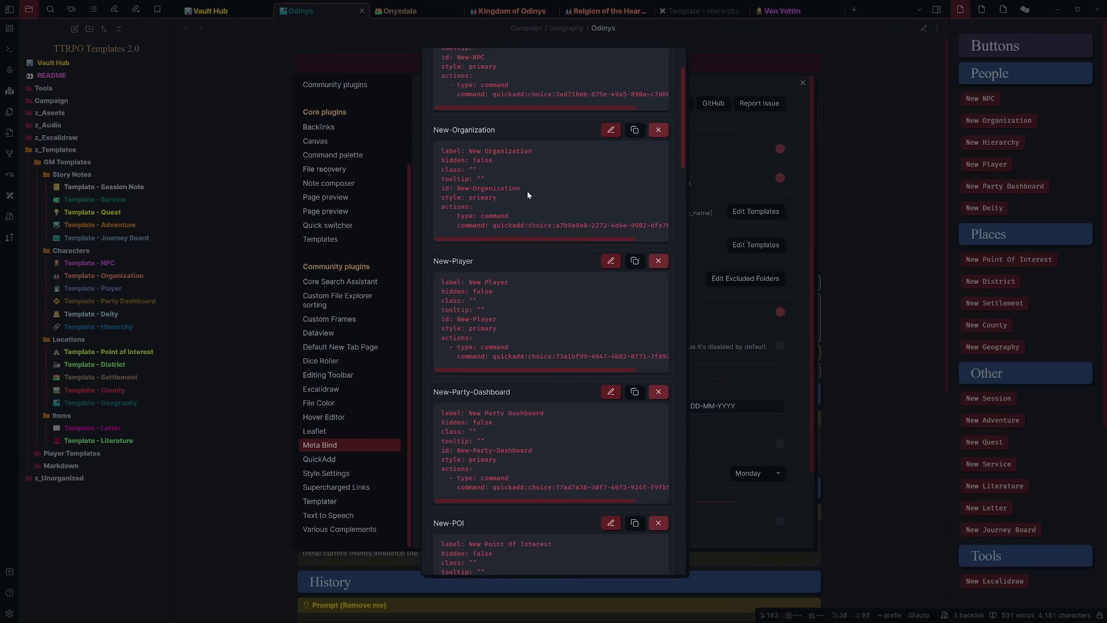
scroll(521, 254, down, 5)
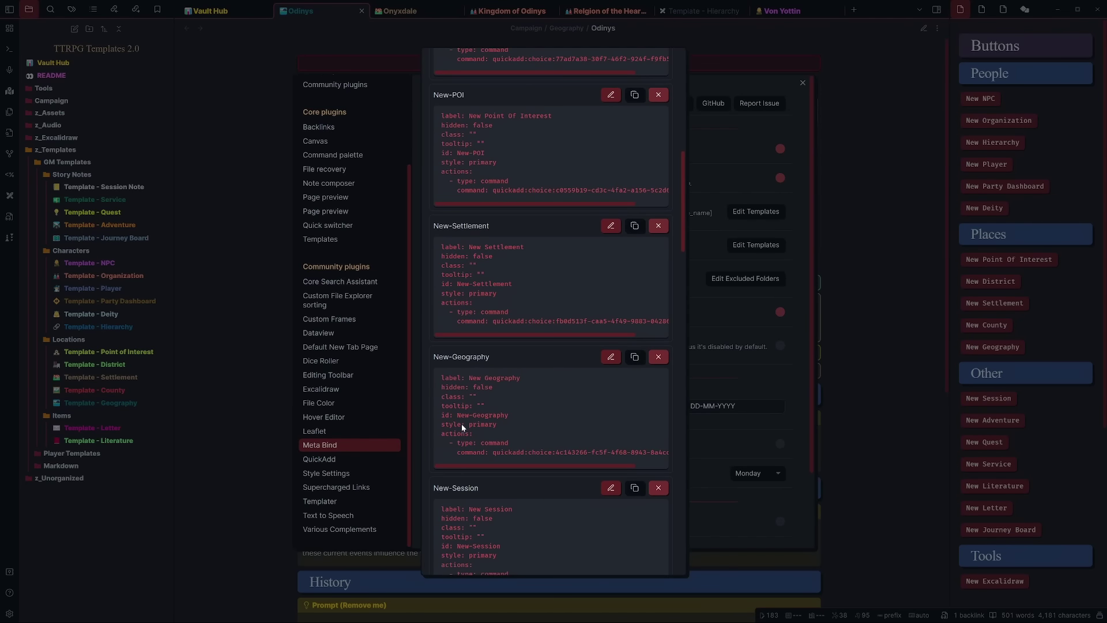
scroll(467, 456, down, 1)
scroll(660, 108, up, 10)
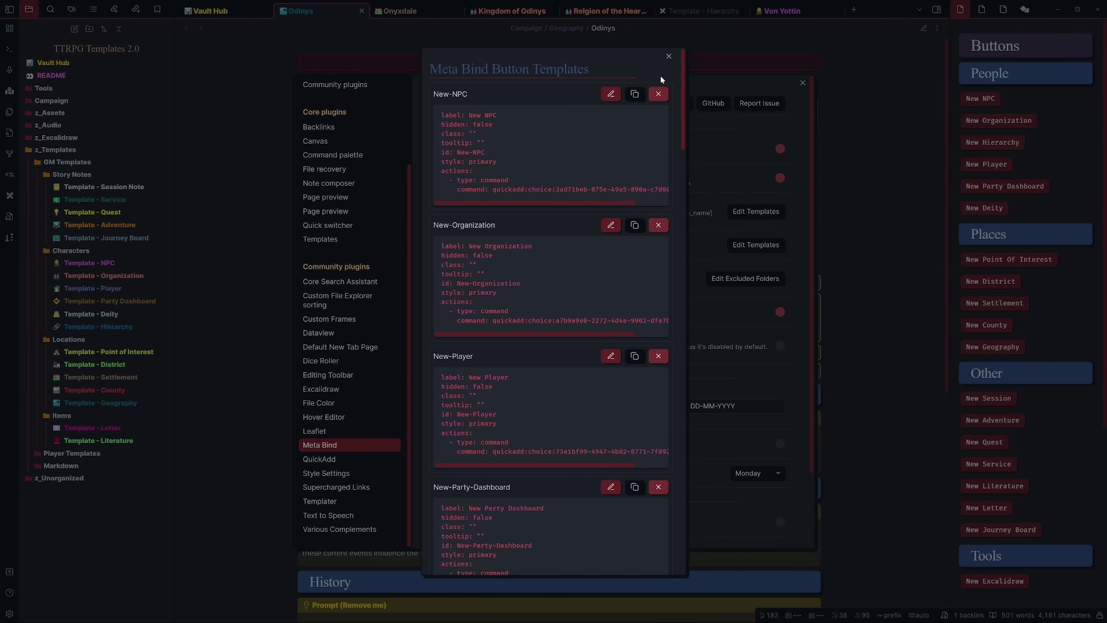
click(668, 57)
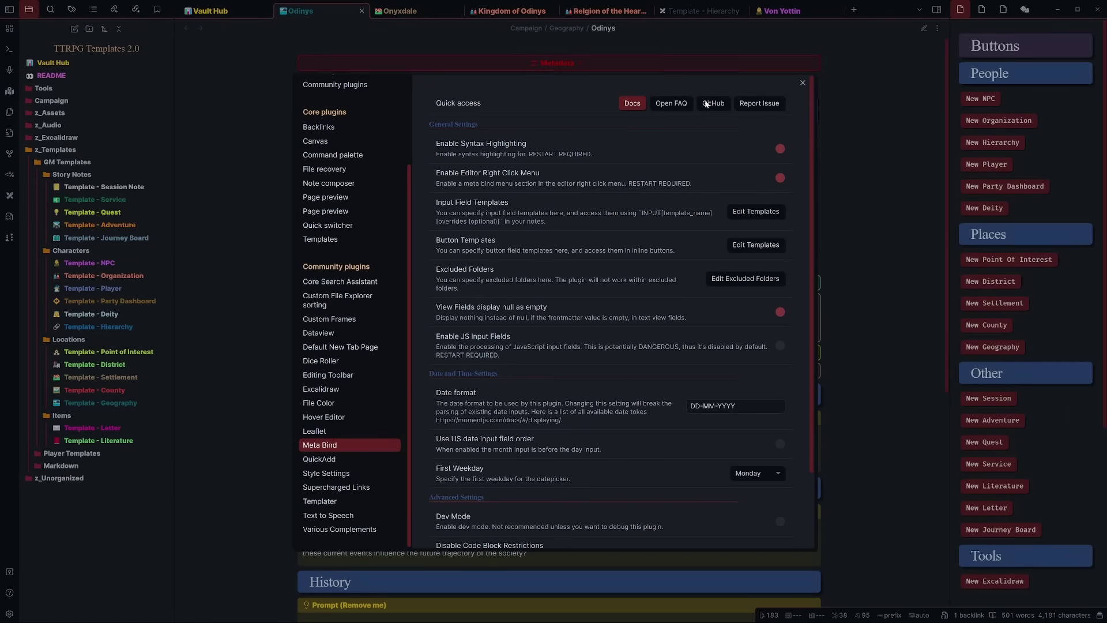
Open the QuickAdd settings and examine the New Session Note choice's template path, file name format, folder and opening options.
click(332, 461)
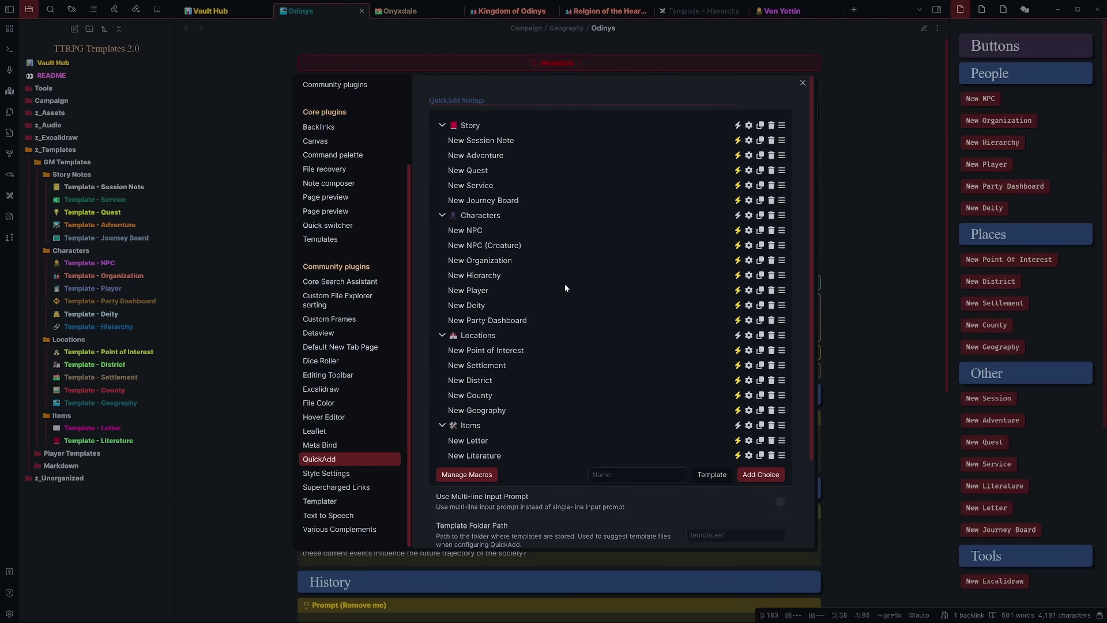
click(749, 141)
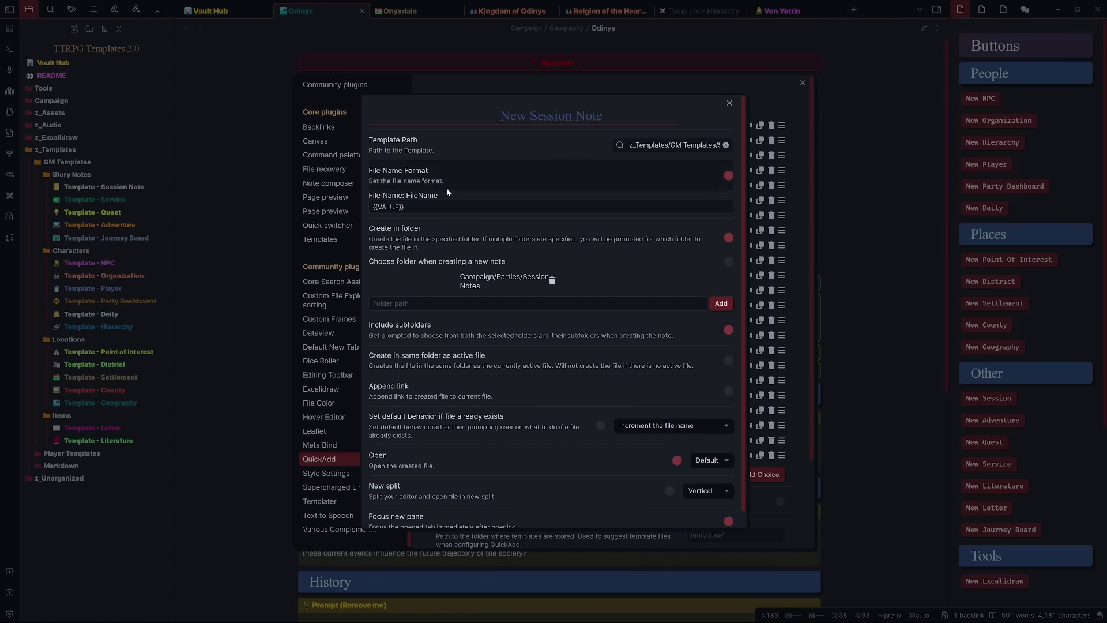
scroll(652, 486, down, 1)
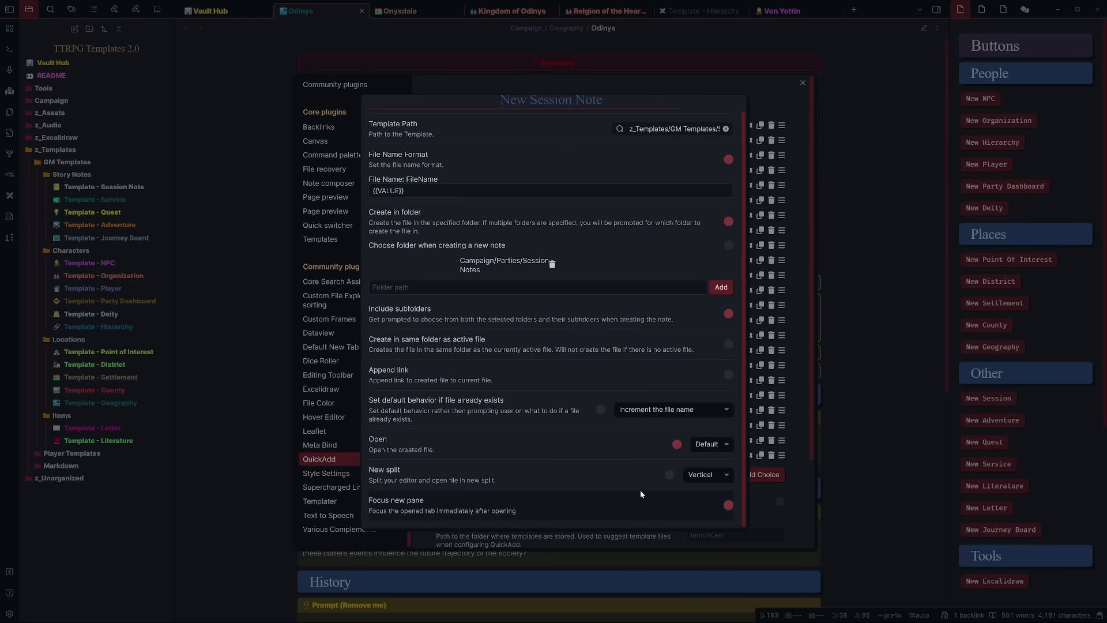
scroll(639, 489, up, 1)
click(729, 104)
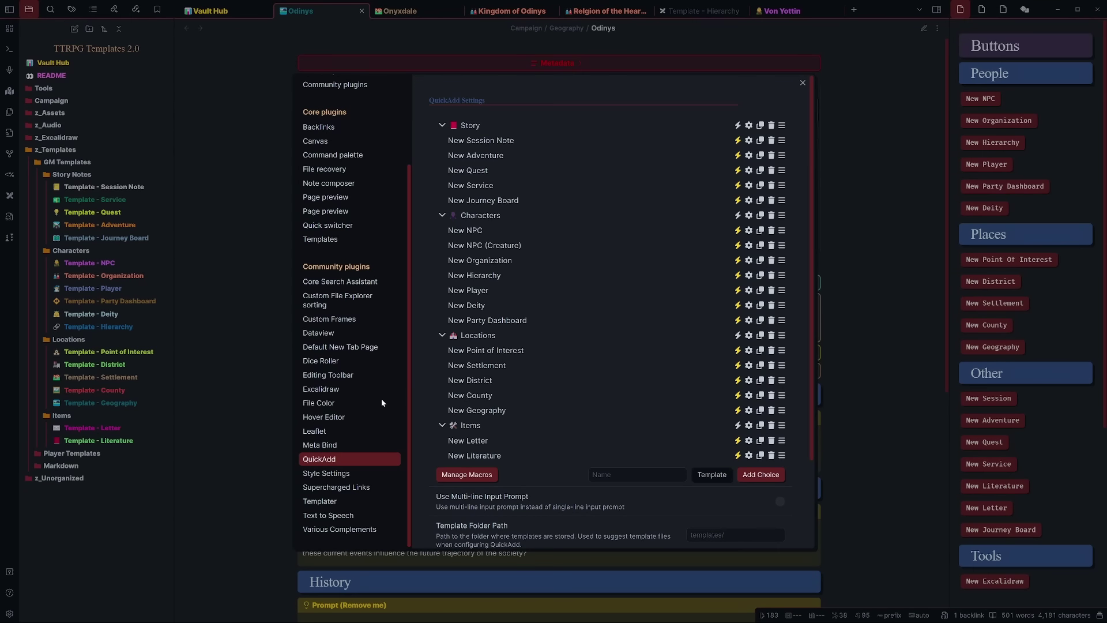
Expand Supercharged Links in the Style Settings plugin and review the link styles assigned to each tag.
click(353, 474)
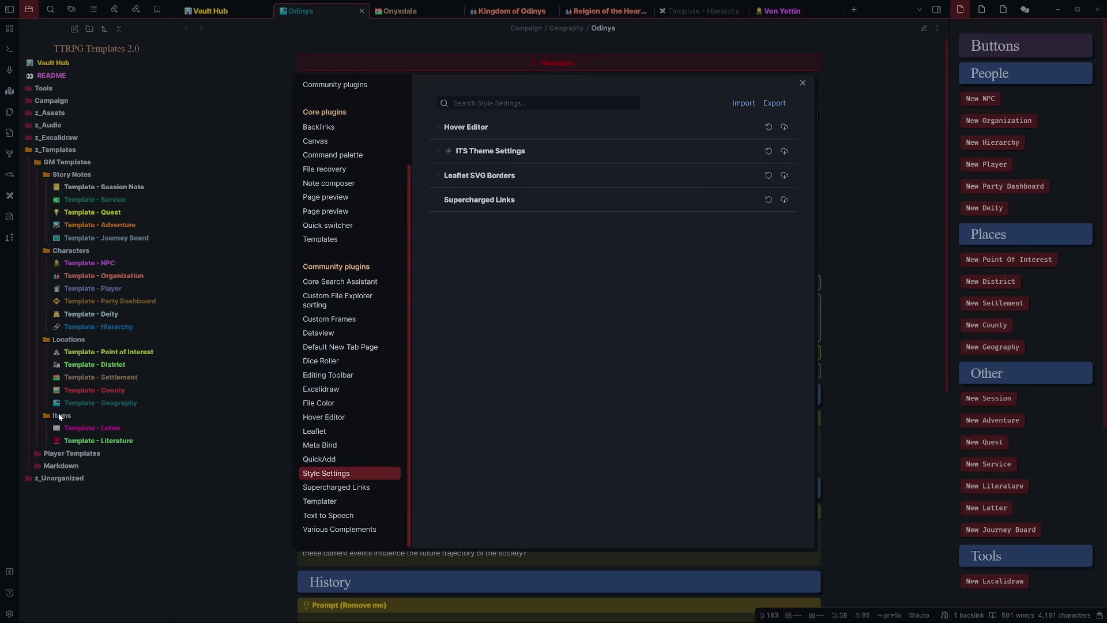
click(492, 200)
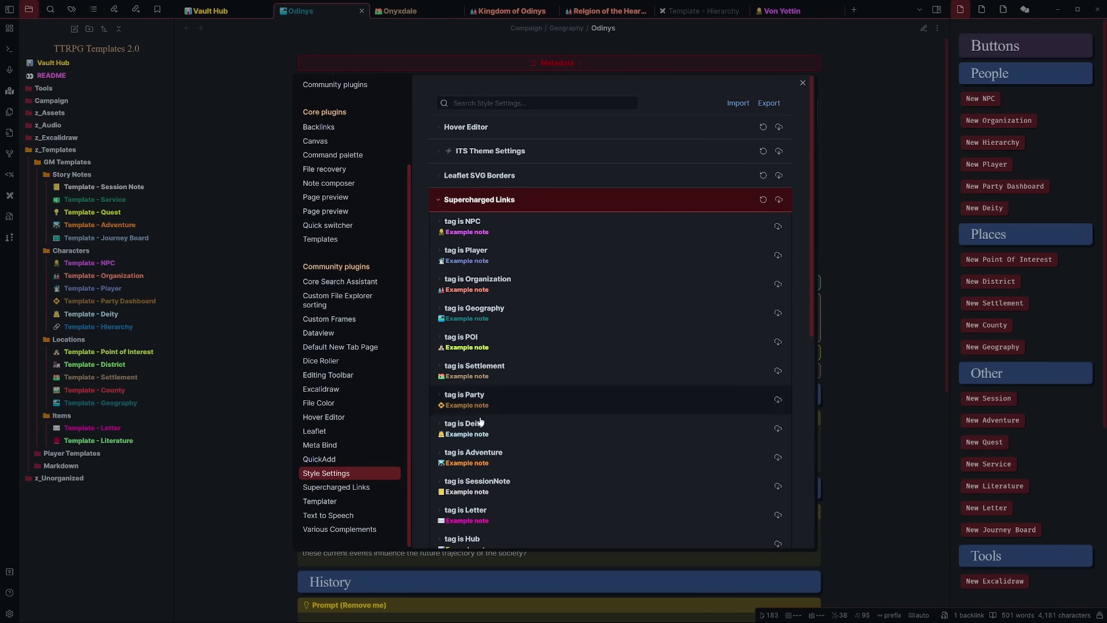
scroll(482, 519, down, 6)
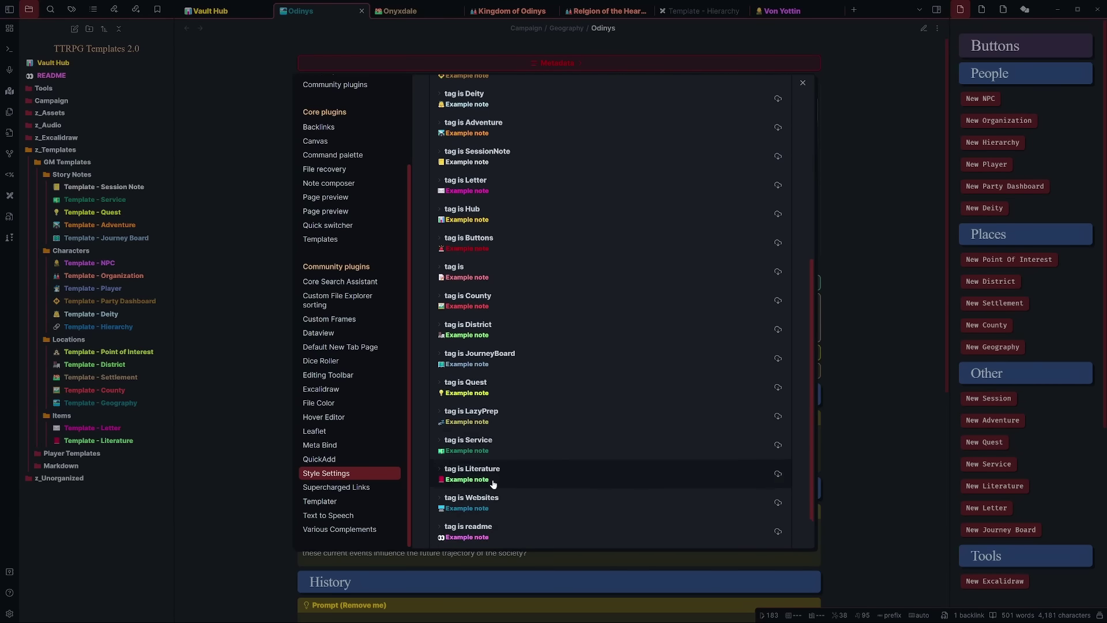
scroll(493, 462, up, 6)
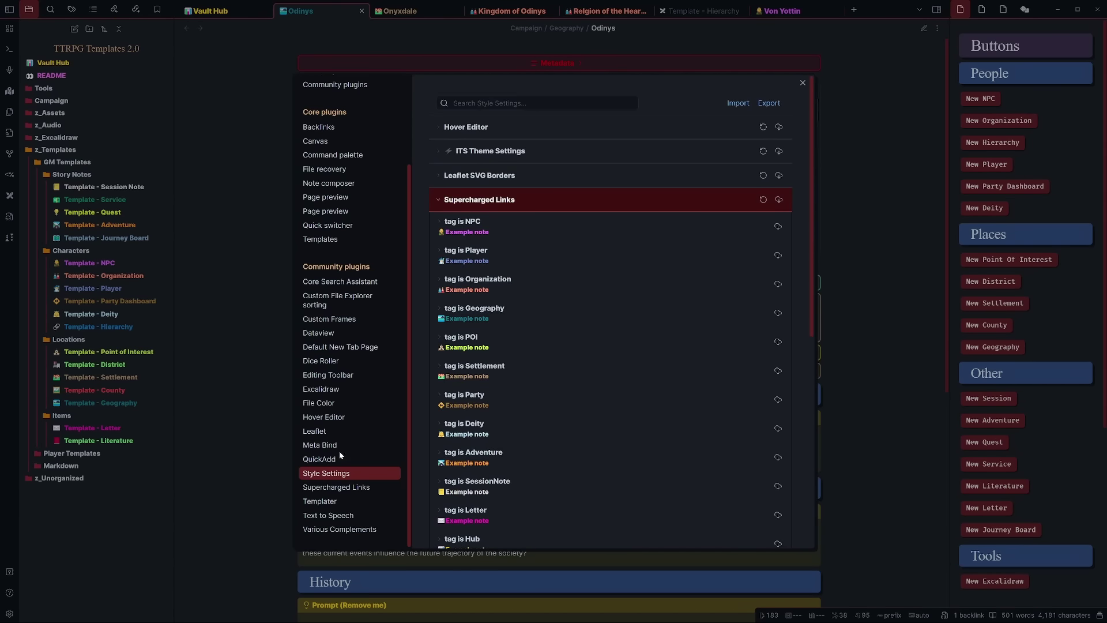
Open the Supercharged Links plugin settings and review its tag selectors from #NPC through #Hierarchy.
click(344, 487)
scroll(503, 311, down, 10)
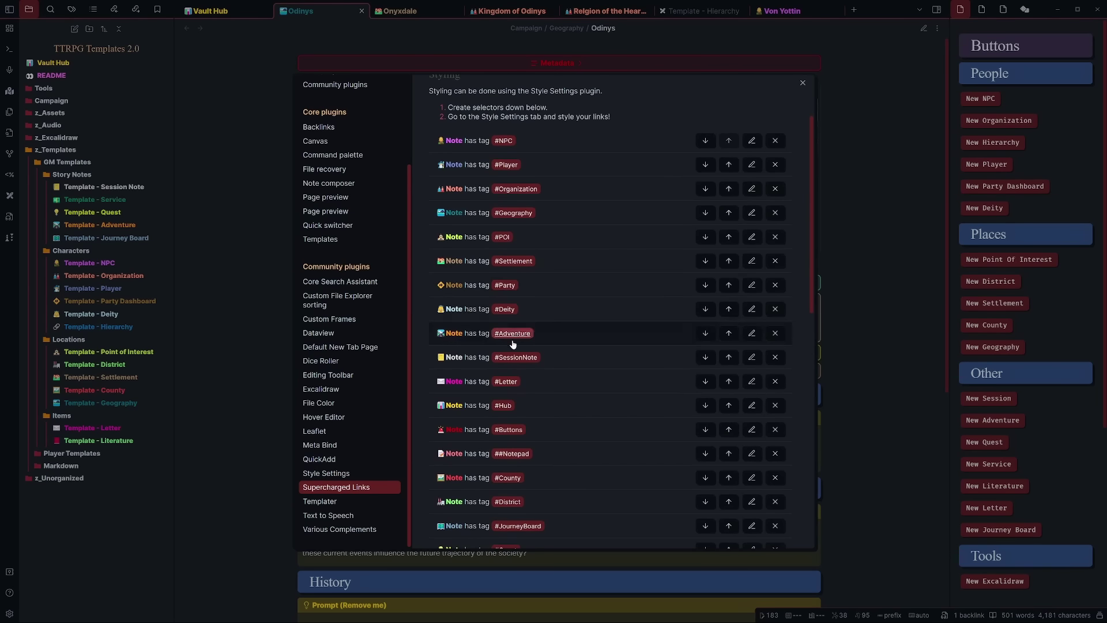
scroll(519, 461, down, 5)
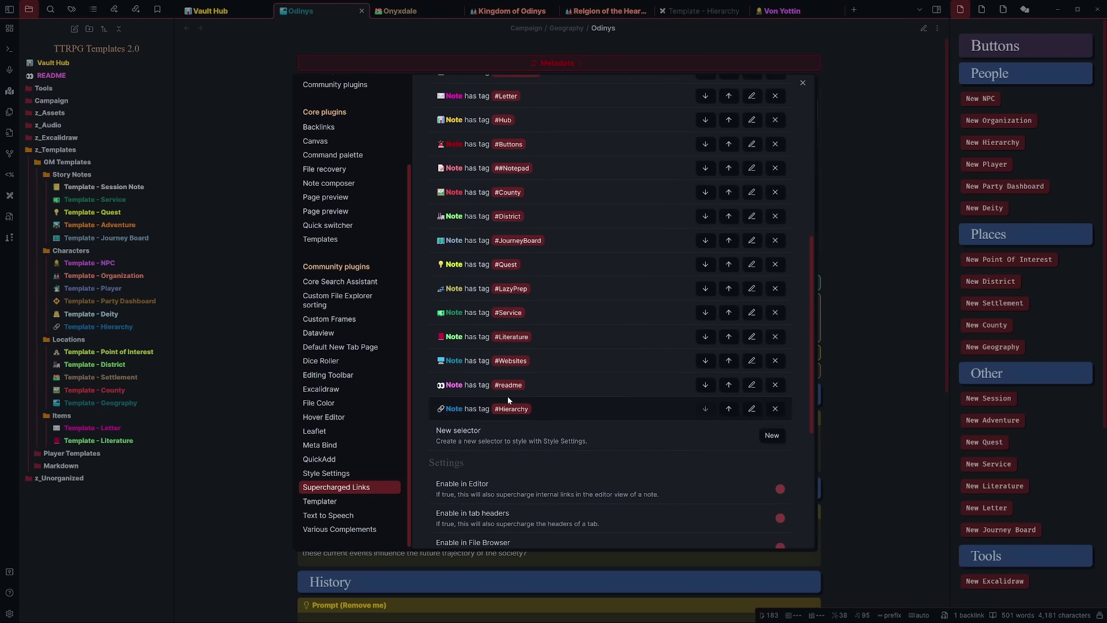
View the ITS Theme Settings categories in Style Settings, collapse them and close the settings.
click(368, 472)
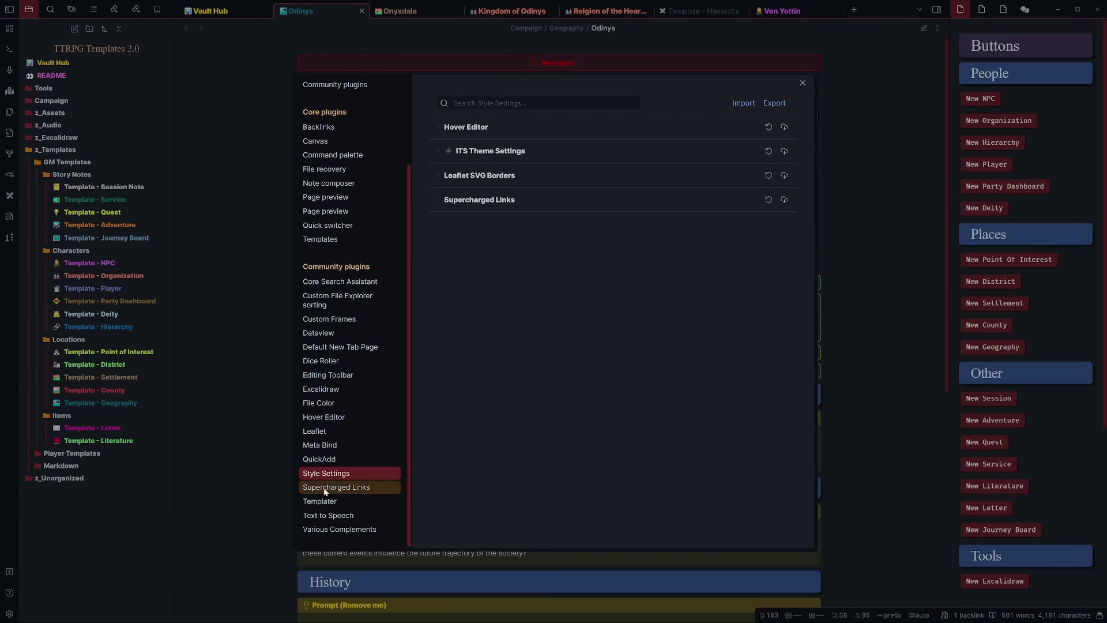
click(492, 152)
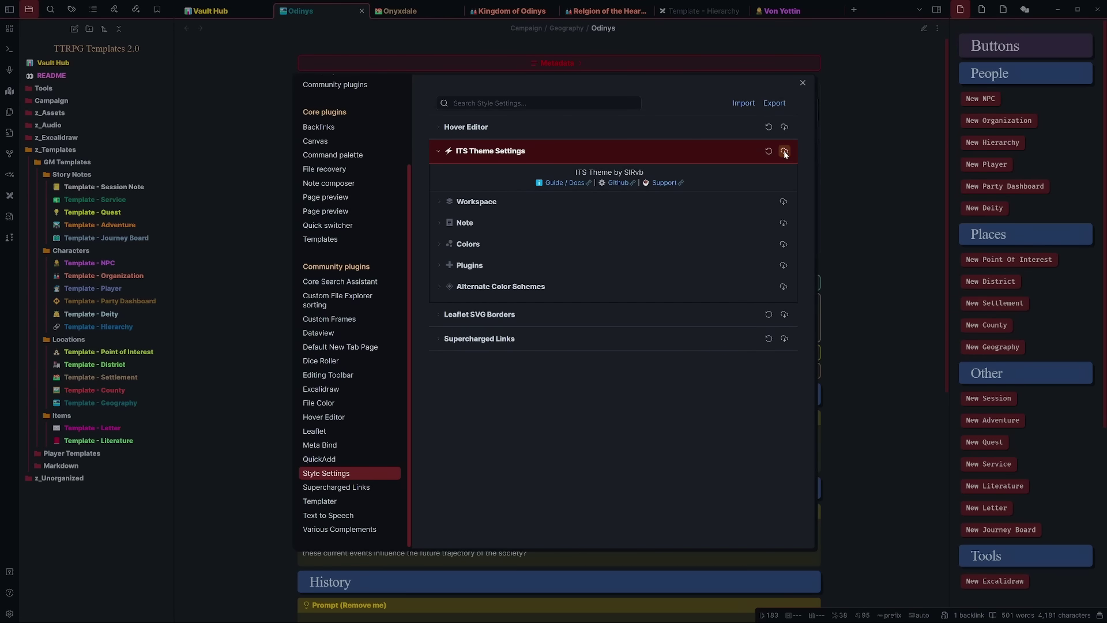
click(540, 154)
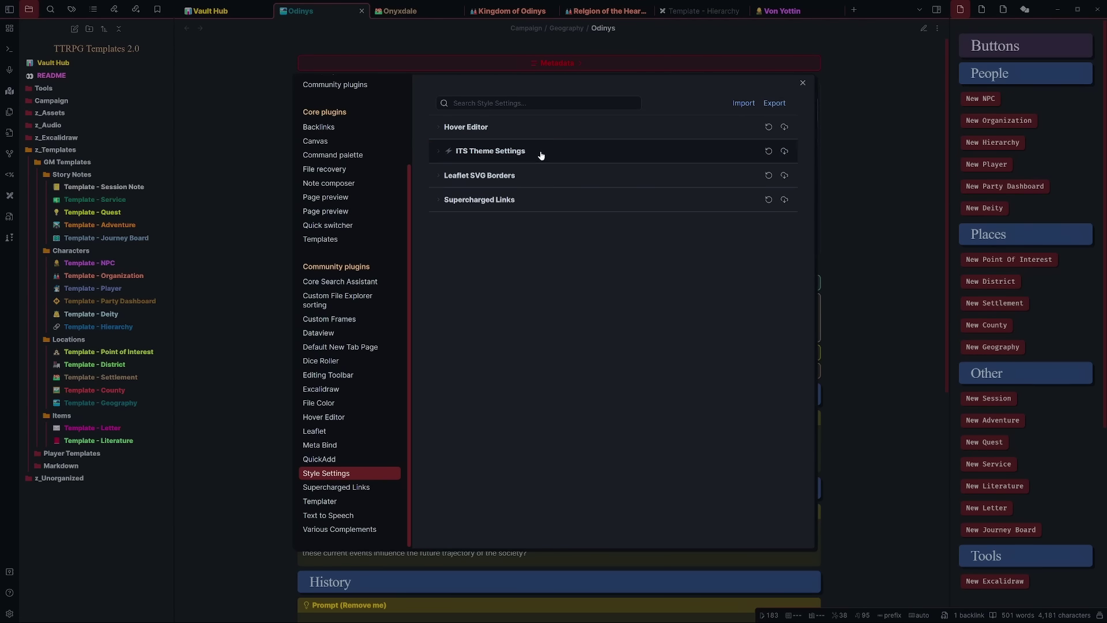
click(802, 83)
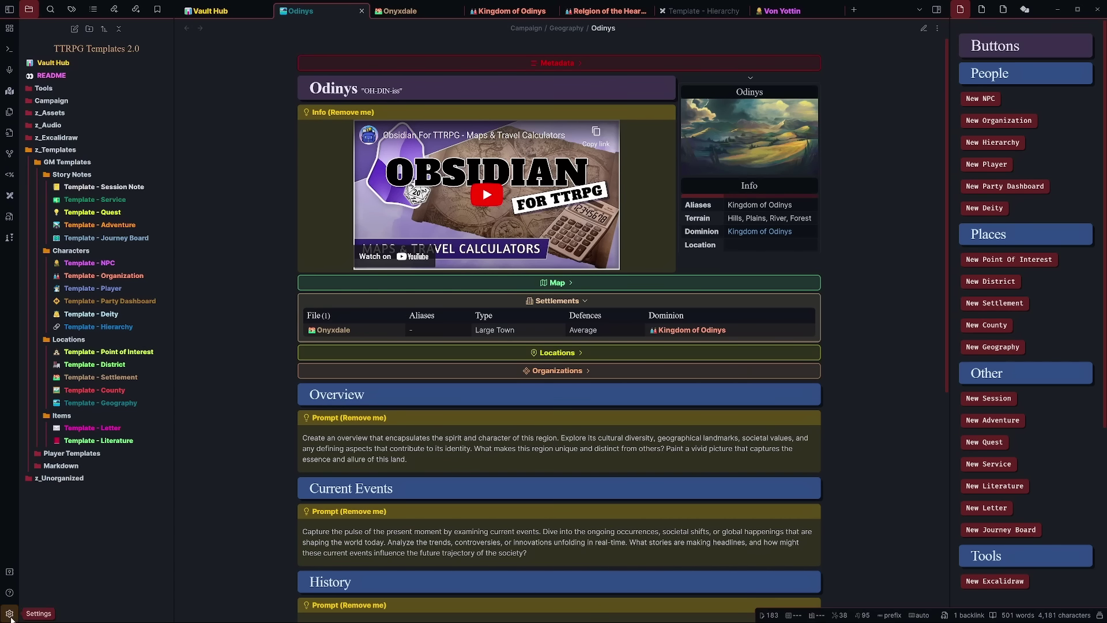
Reopen the settings and look through the Custom Frames, Dataview, Default New Tab Page, Dice Roller and Editing Toolbar plugin options.
click(10, 613)
scroll(326, 386, down, 2)
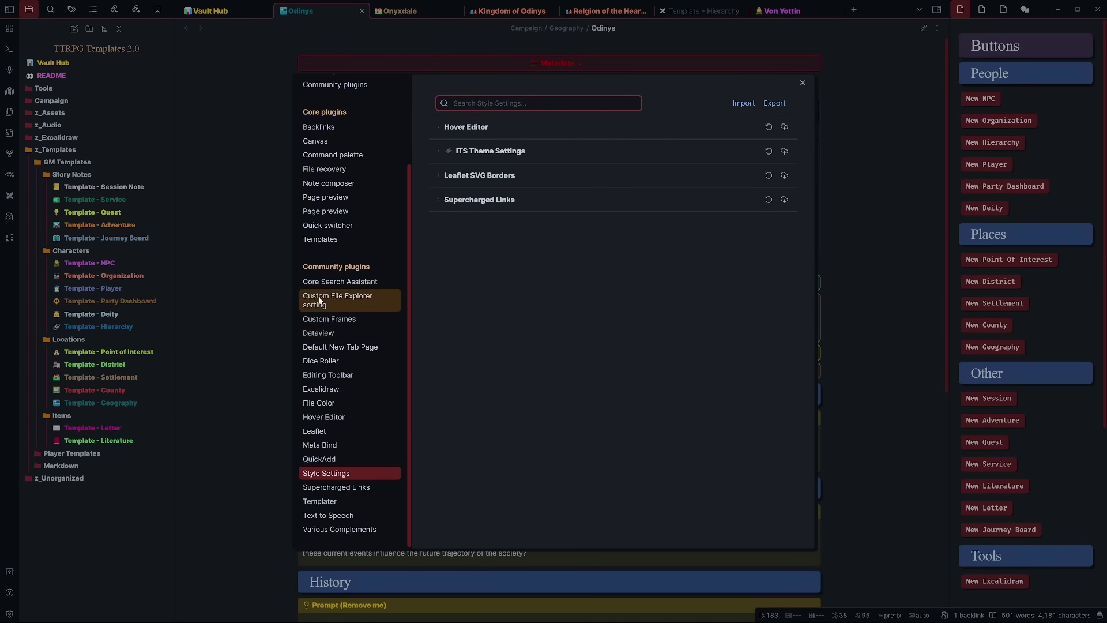
click(324, 318)
click(324, 332)
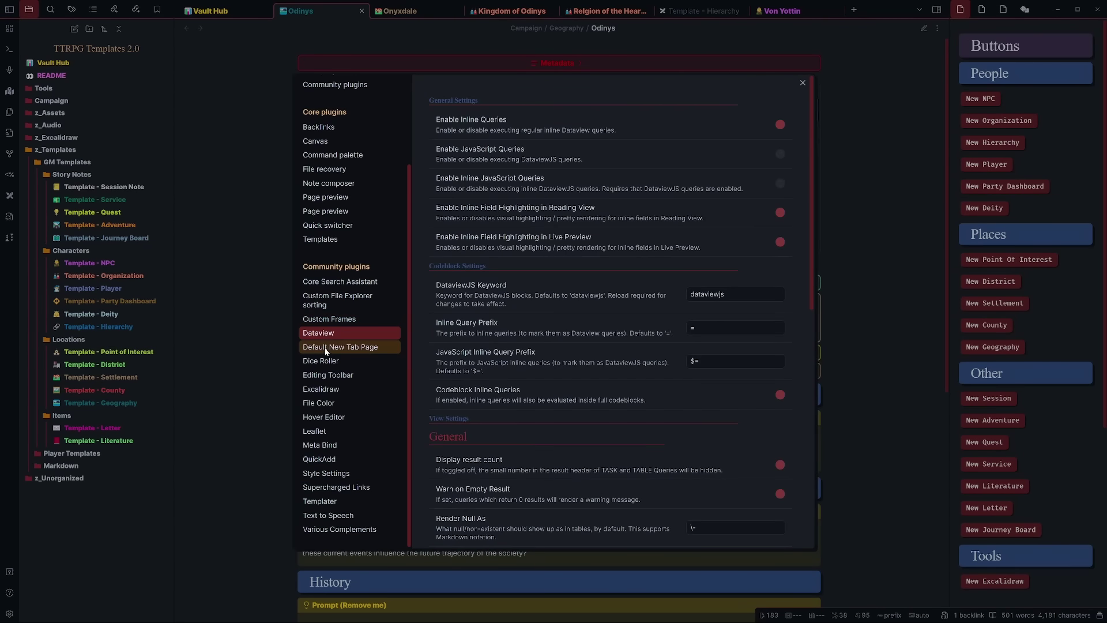
click(327, 348)
click(333, 360)
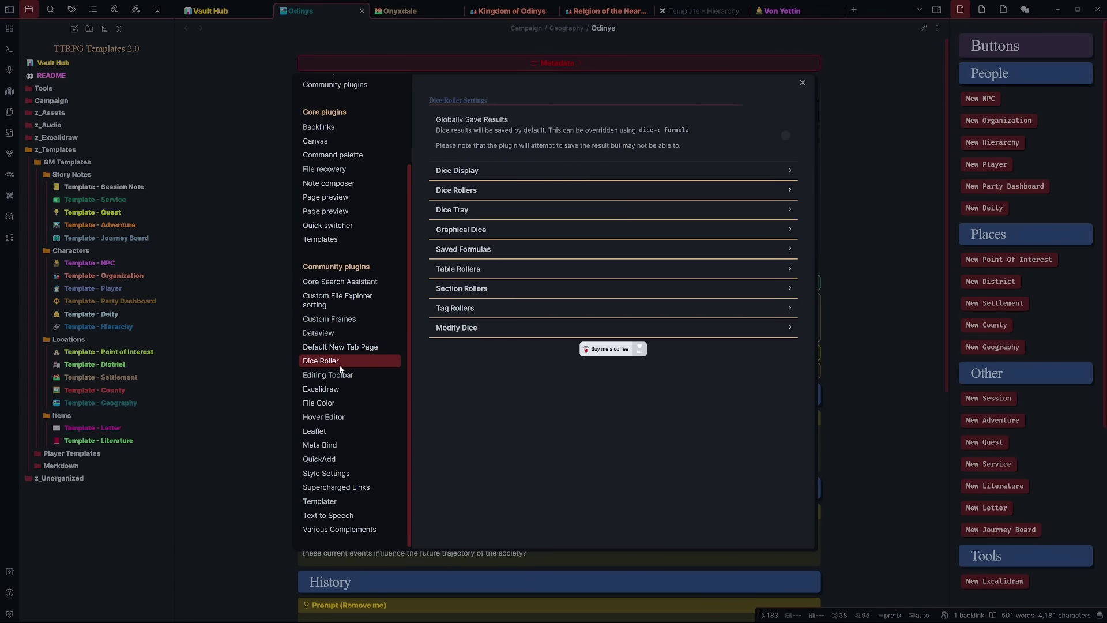
click(339, 376)
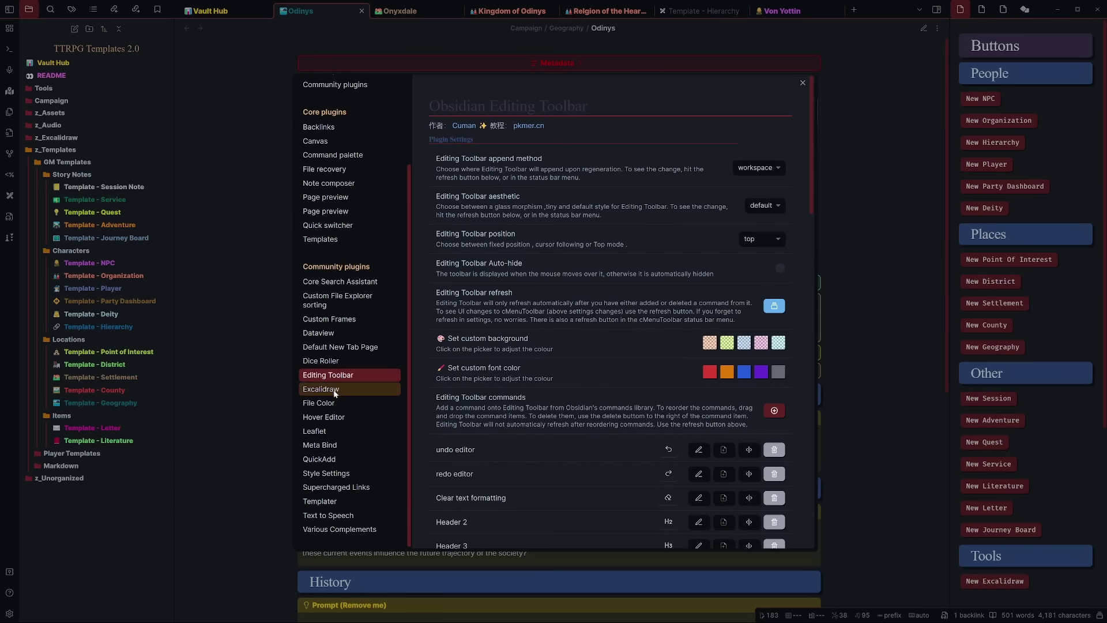
Look through the plugin options from Excalidraw, File Color, Hover Editor and Leaflet to Meta Bind, QuickAdd and Style Settings, and close the settings.
click(337, 388)
click(332, 403)
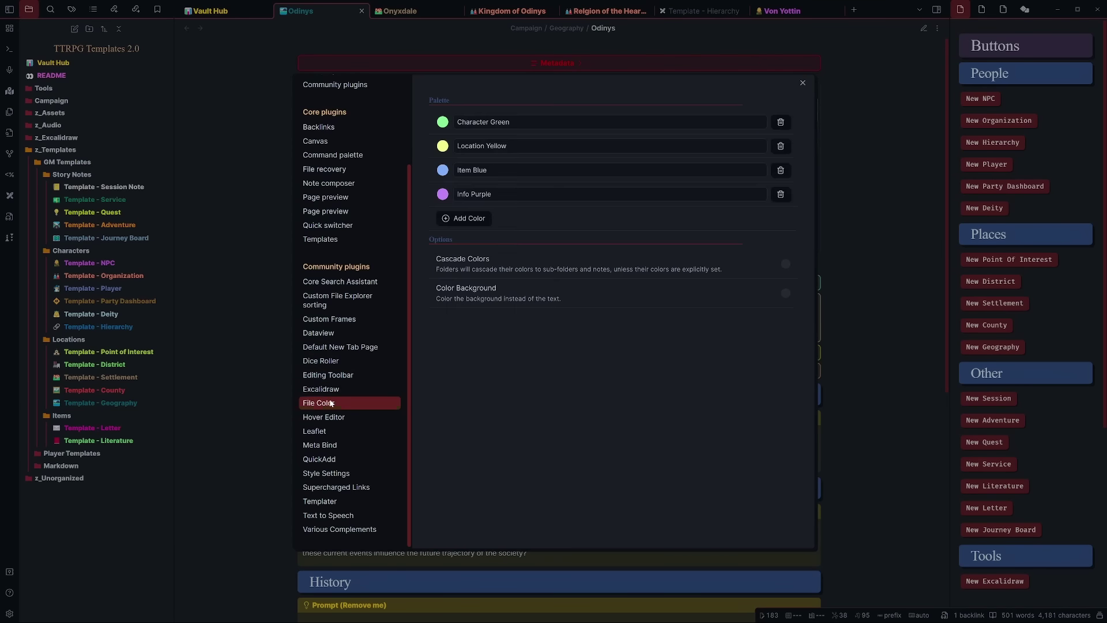
click(332, 417)
click(343, 436)
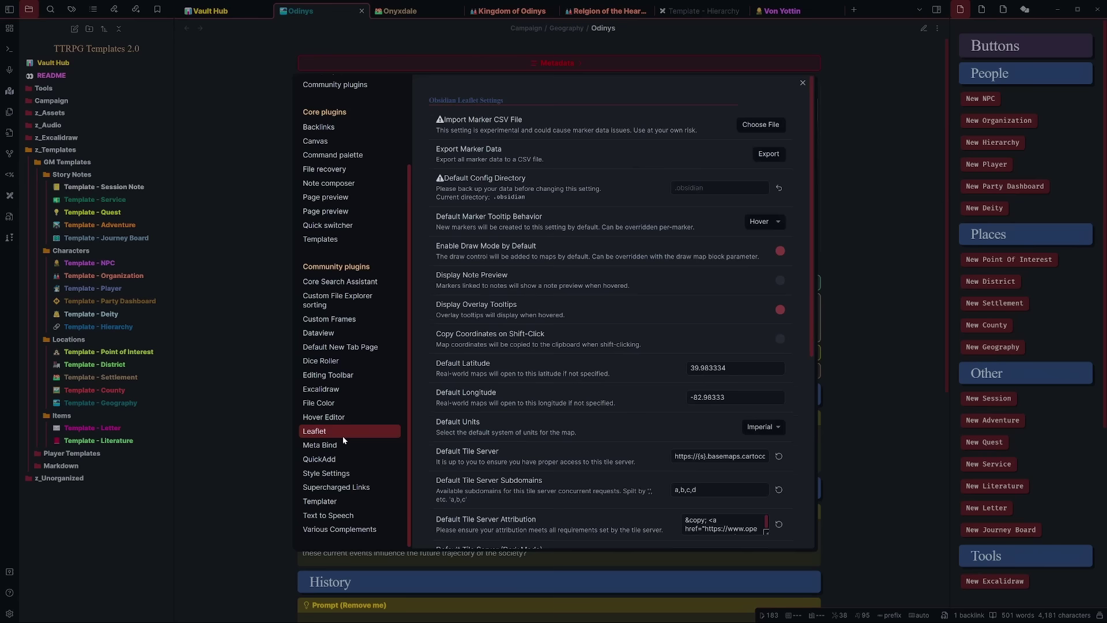
click(340, 445)
click(337, 458)
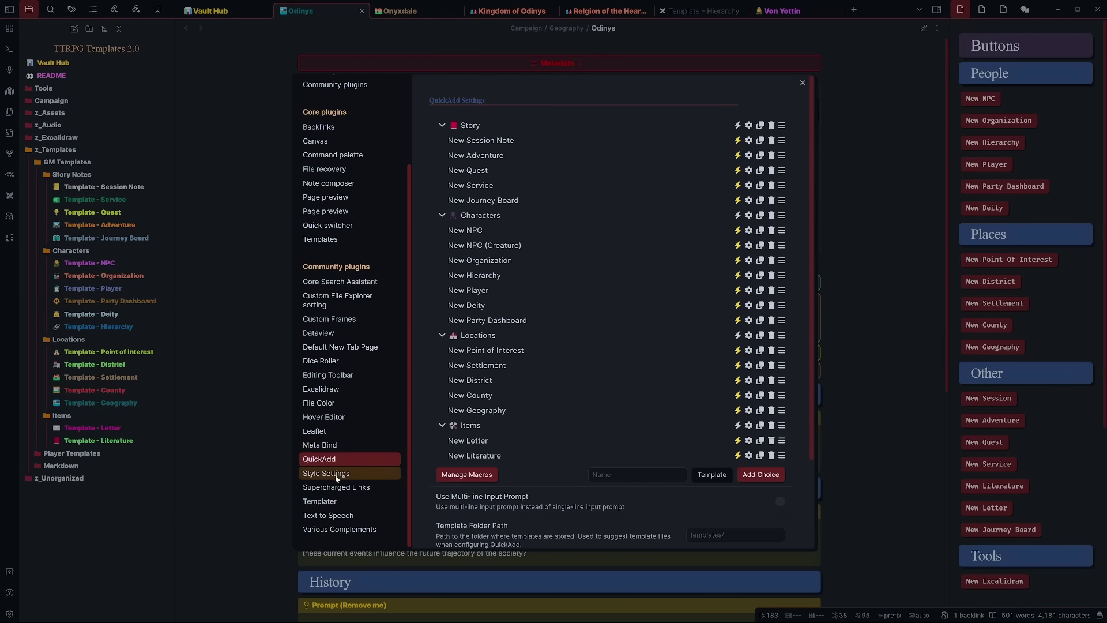
click(329, 474)
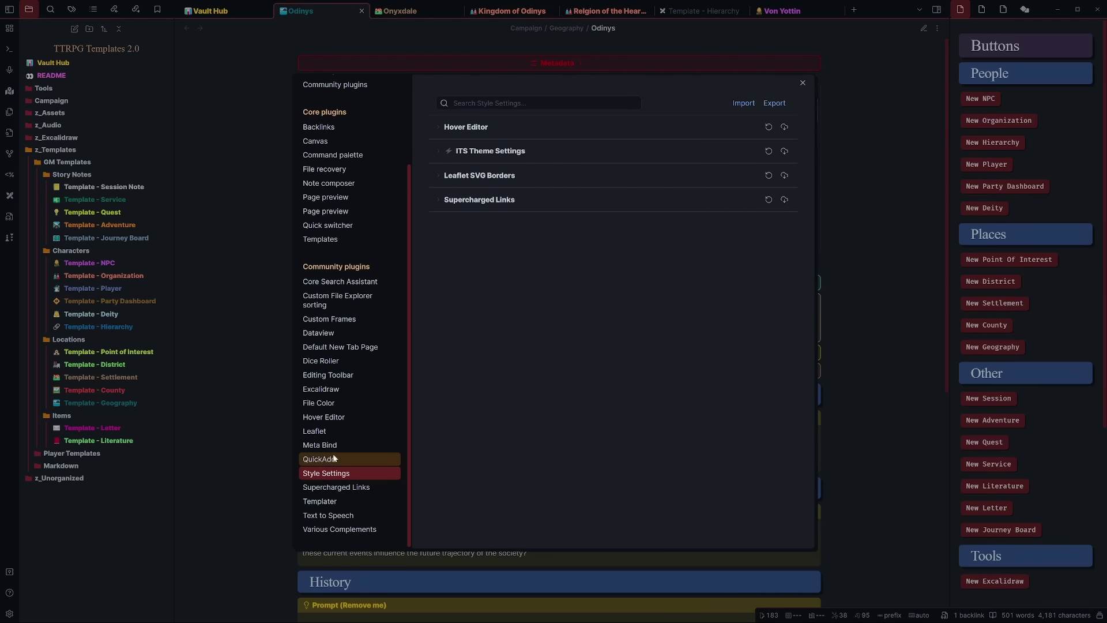
click(802, 84)
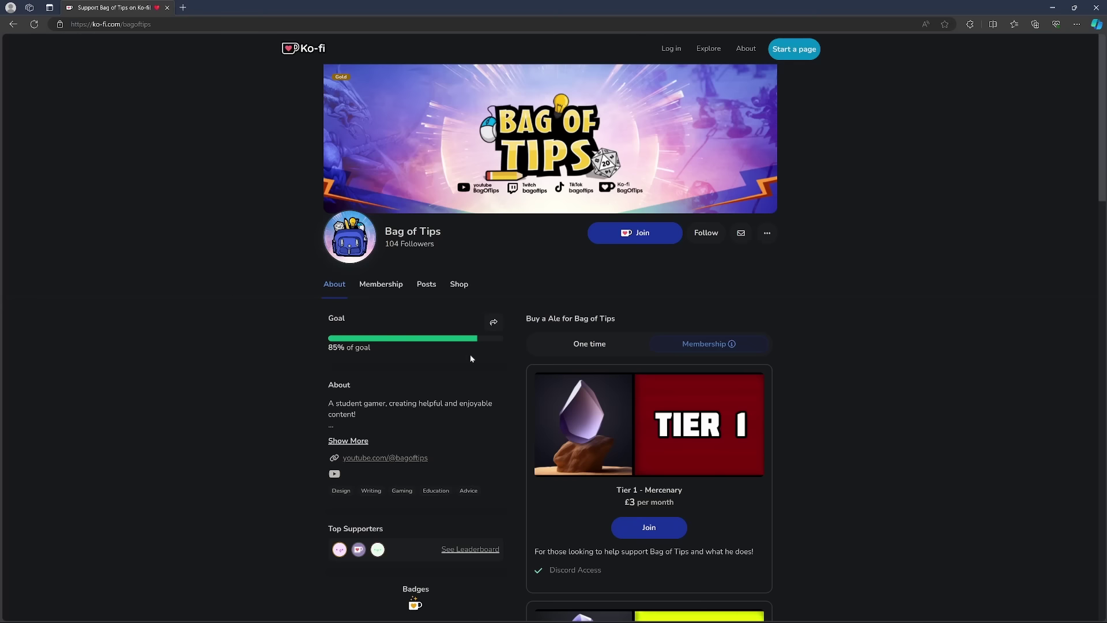
Browse the Bag of Tips Ko-fi page and switch to Discord to view the server's news, content and public channels.
scroll(771, 296, down, 5)
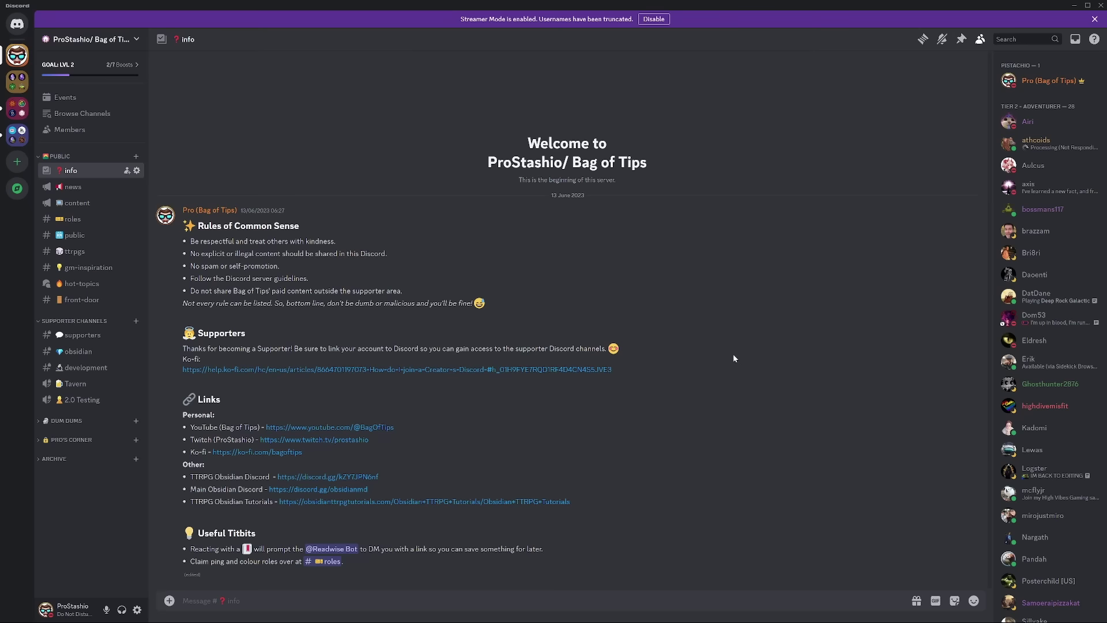
click(95, 189)
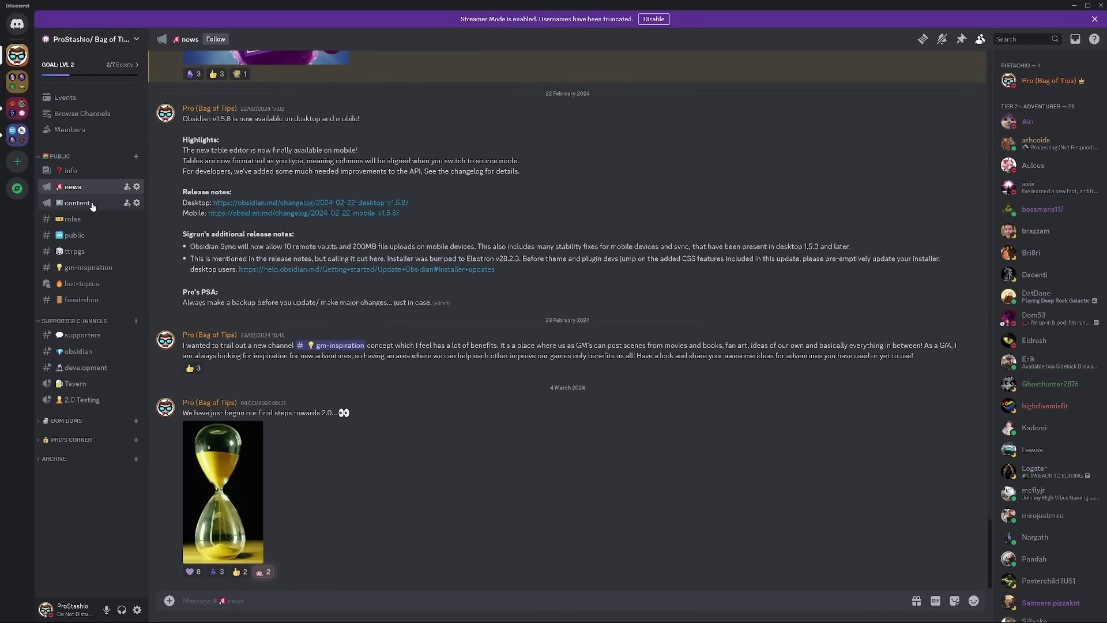
click(92, 205)
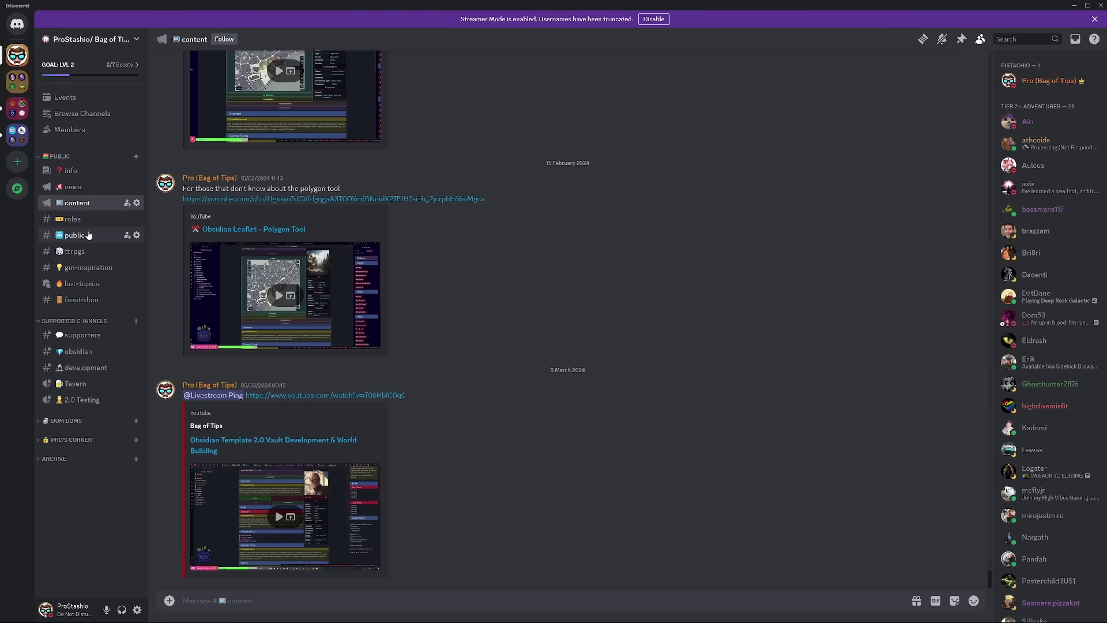
click(88, 235)
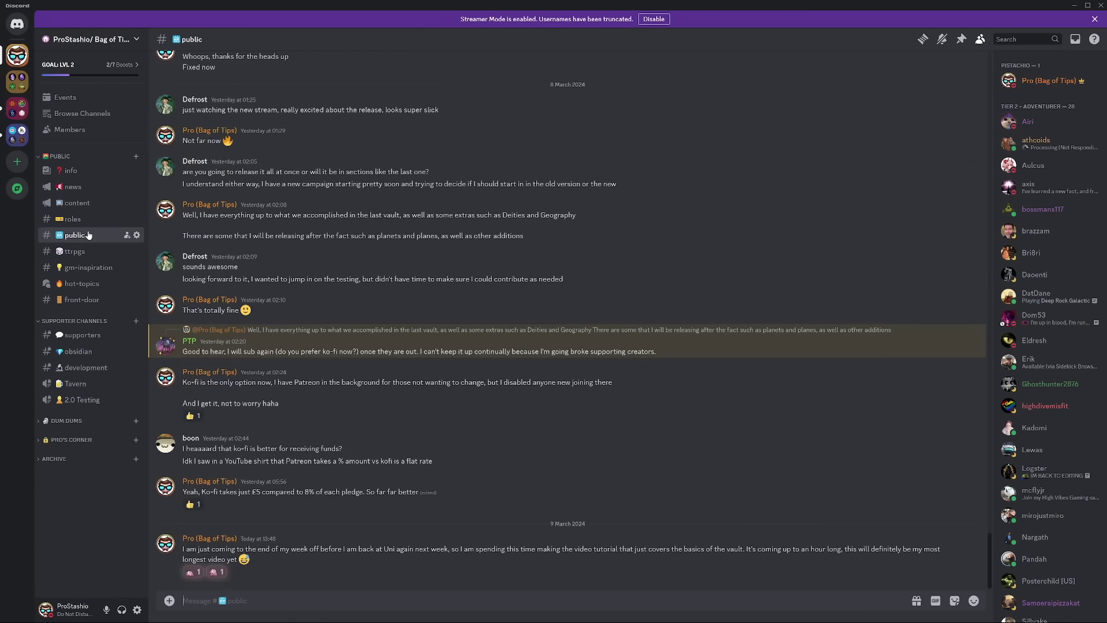